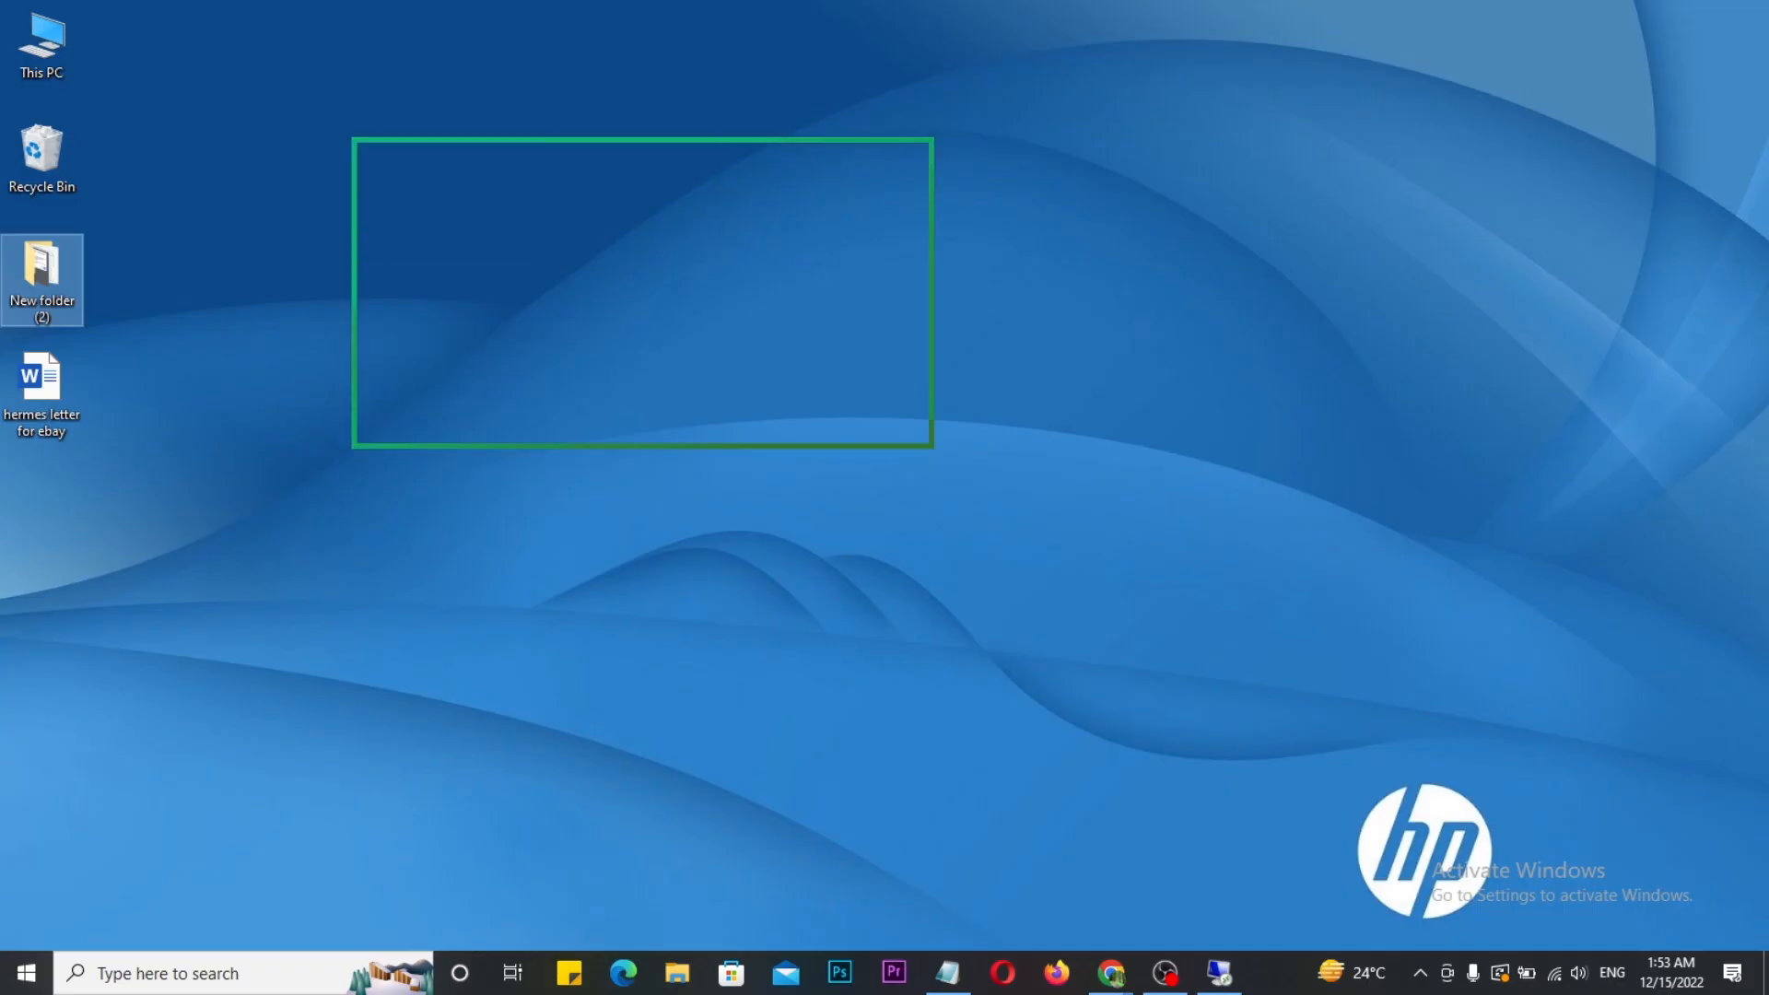
drag(931, 442, 1373, 663)
mouse_move(1206, 458)
mouse_down()
mouse_move(1220, 507)
mouse_move(1420, 378)
mouse_up()
key(Escape)
key(ctrl+2)
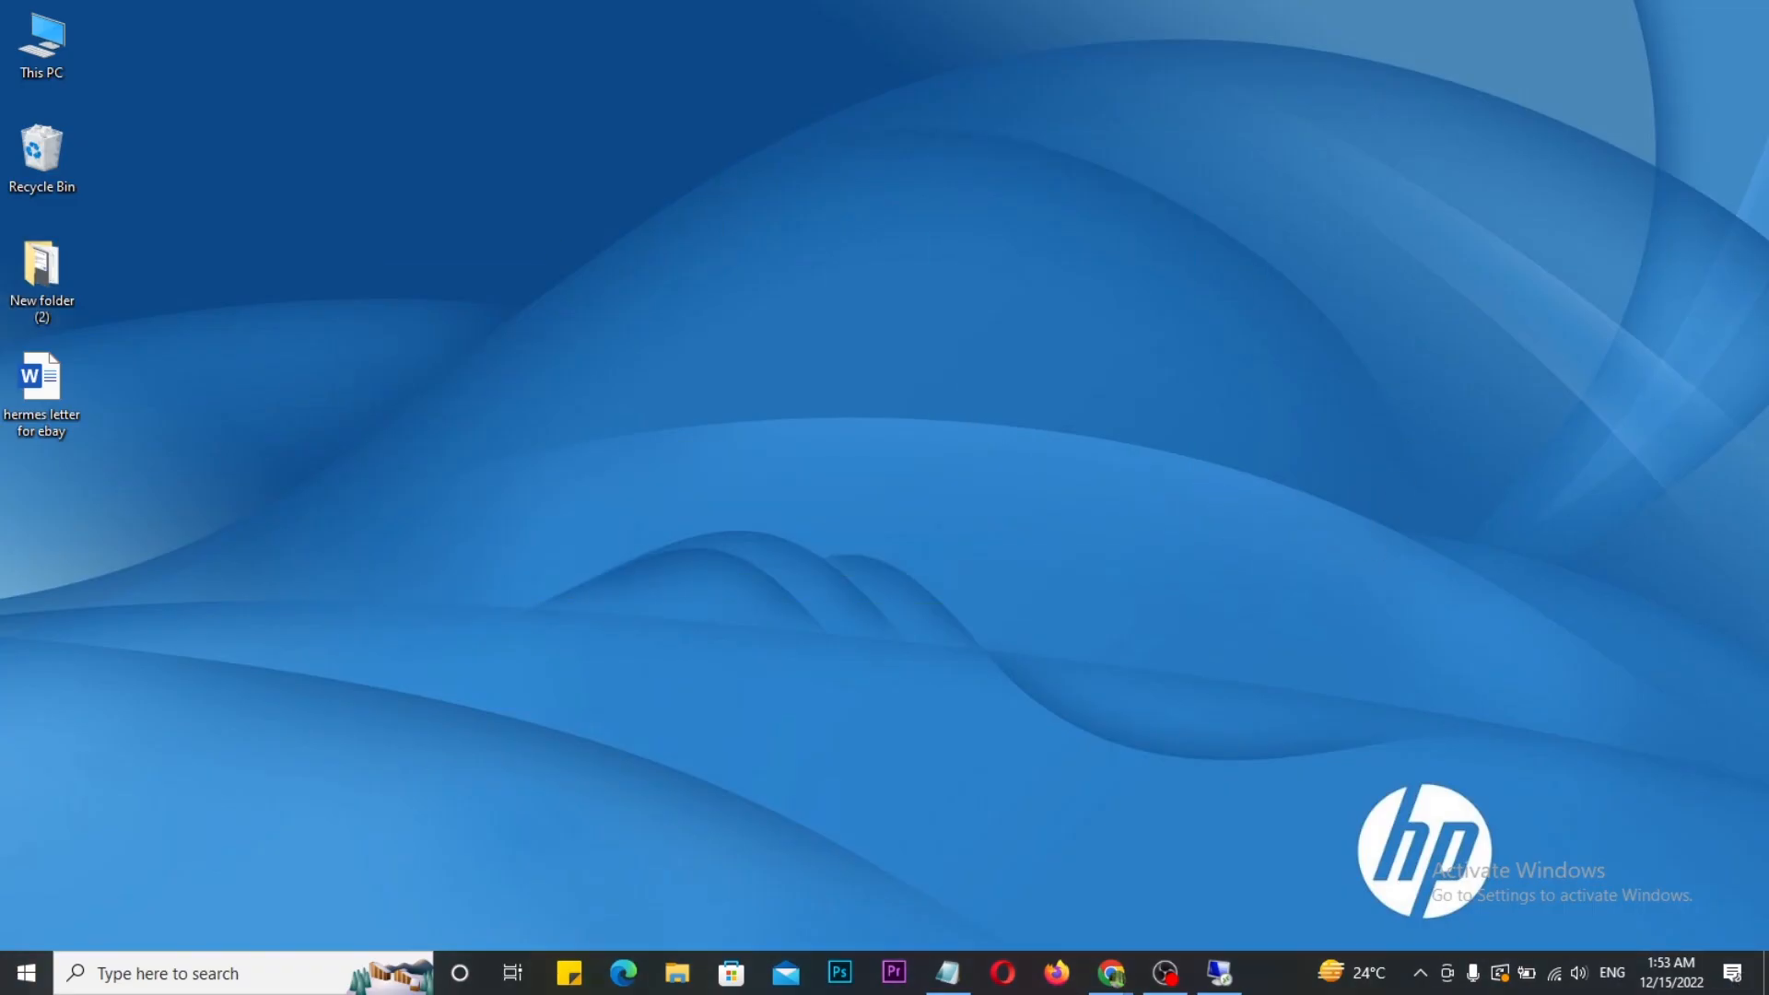
key(g)
mouse_move(1124, 915)
mouse_down()
mouse_move(1197, 959)
mouse_move(1181, 931)
mouse_move(1210, 948)
mouse_up()
key(Escape)
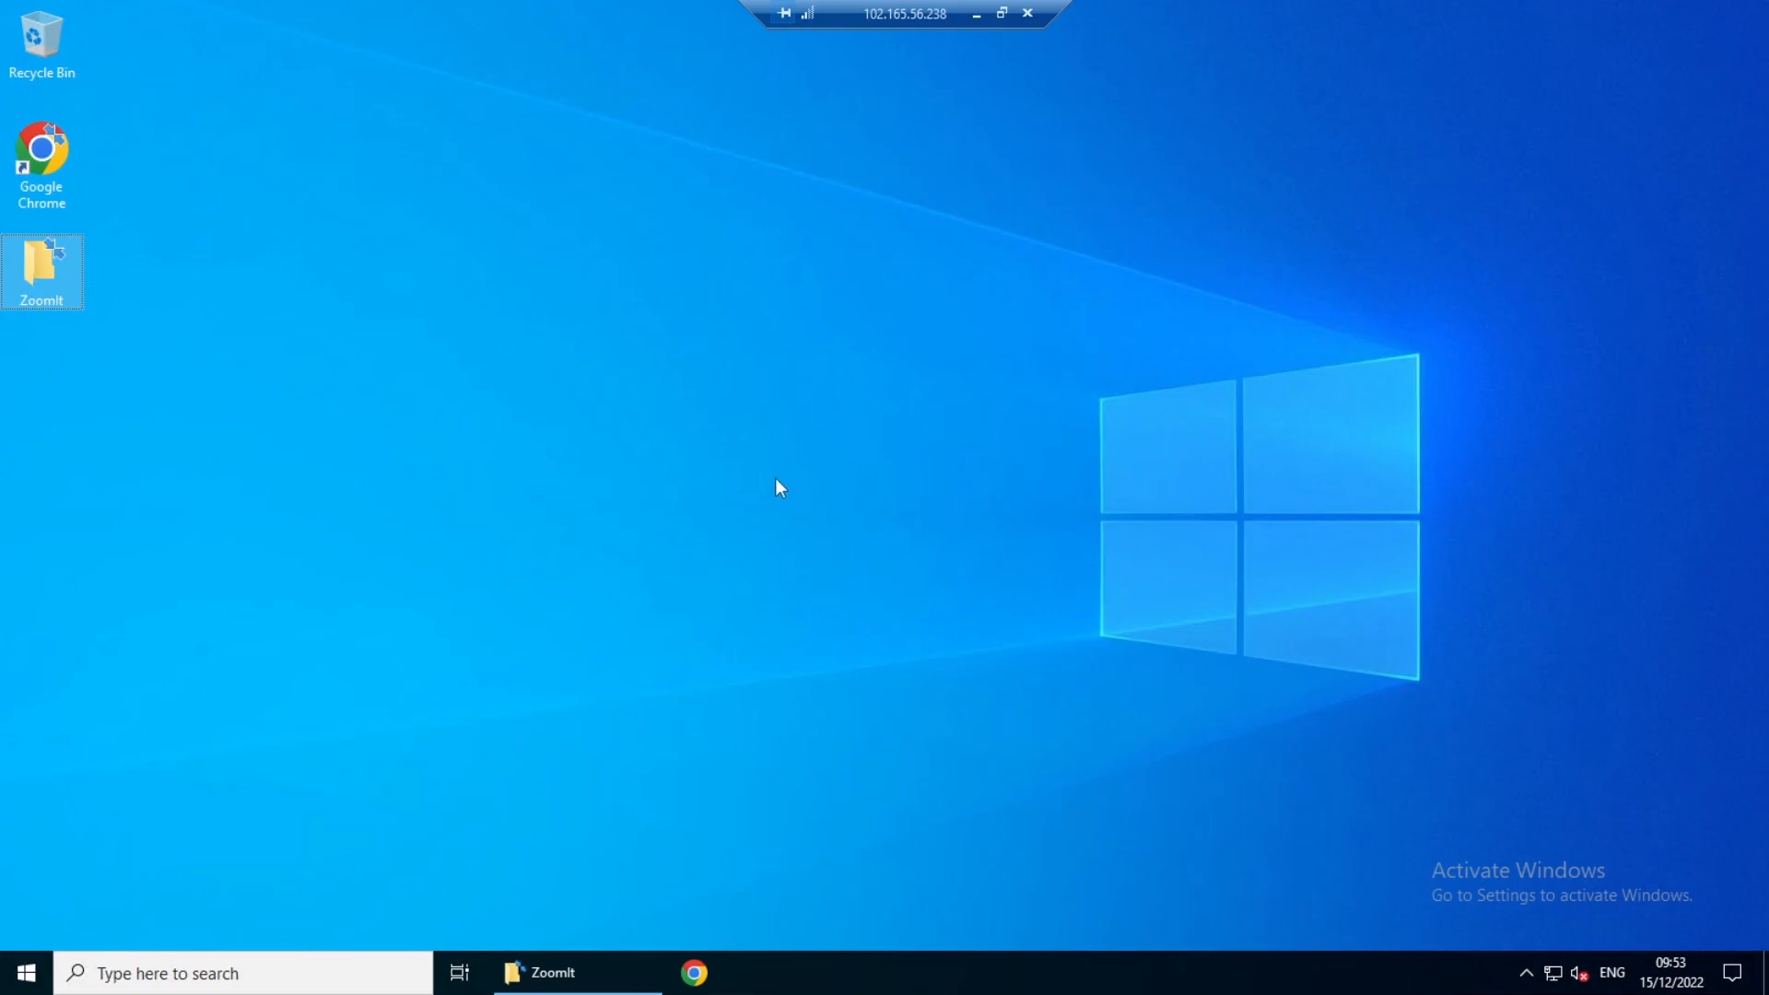
drag(442, 185, 865, 503)
mouse_move(774, 305)
mouse_down()
mouse_move(783, 348)
mouse_move(927, 255)
mouse_up()
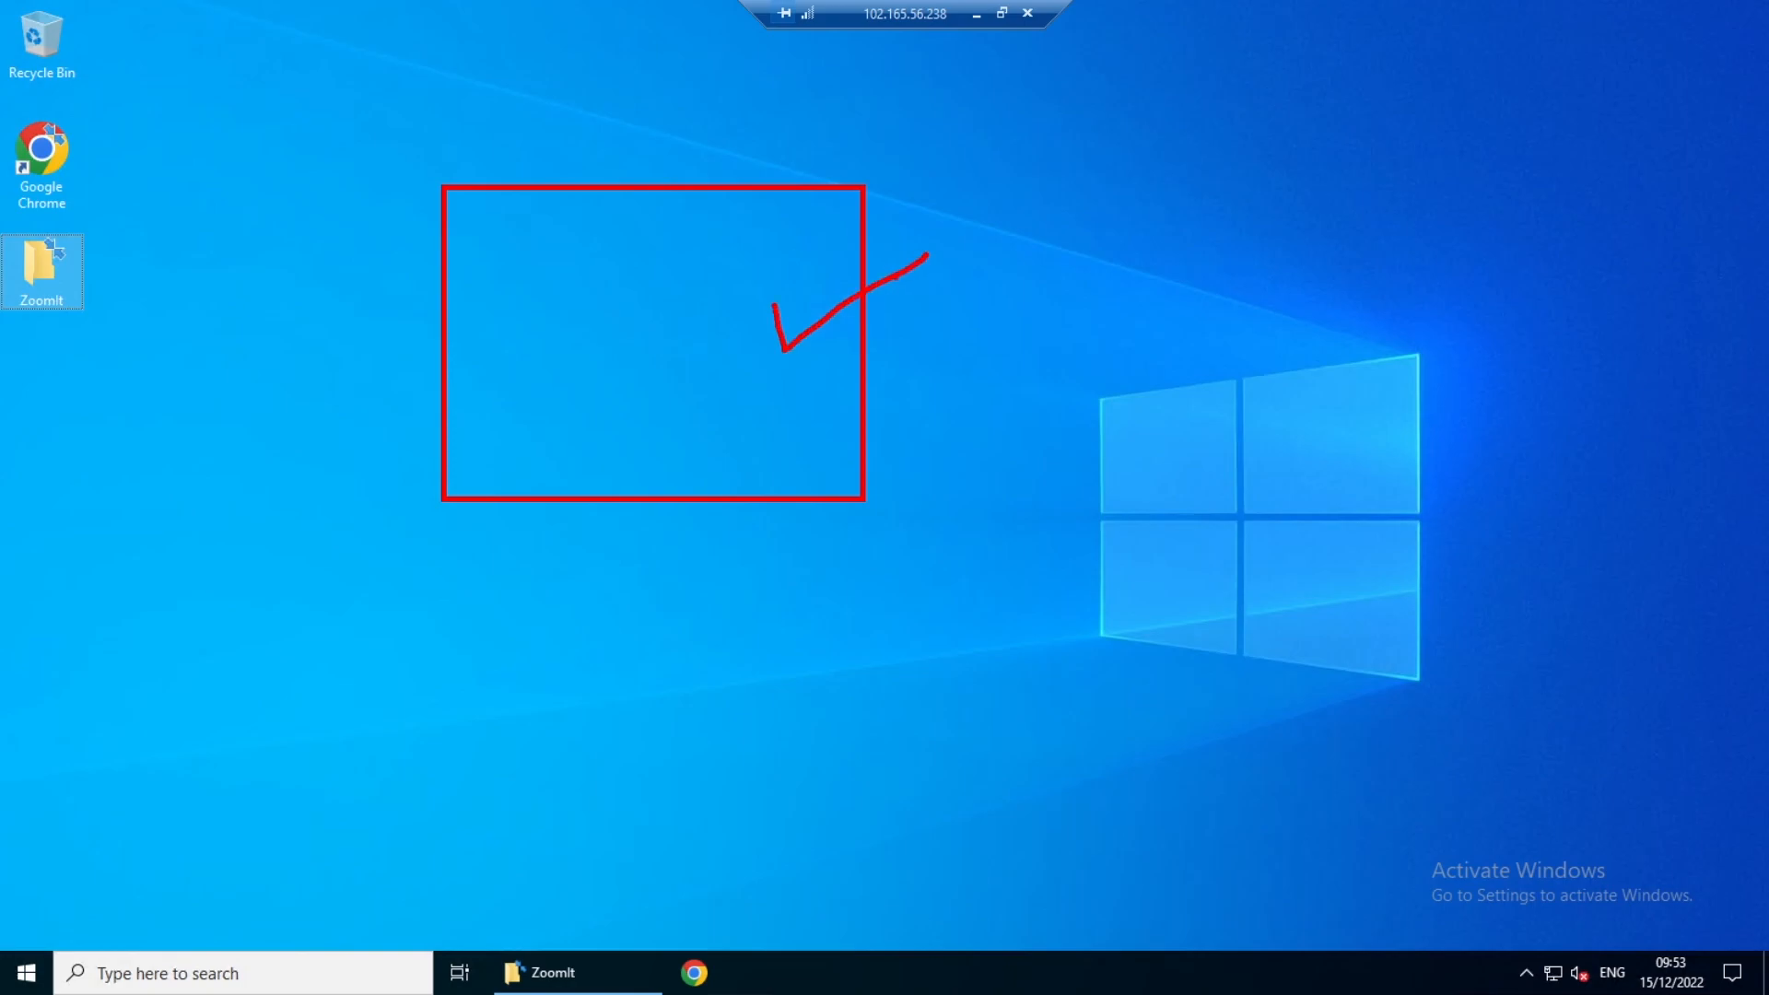
key(Escape)
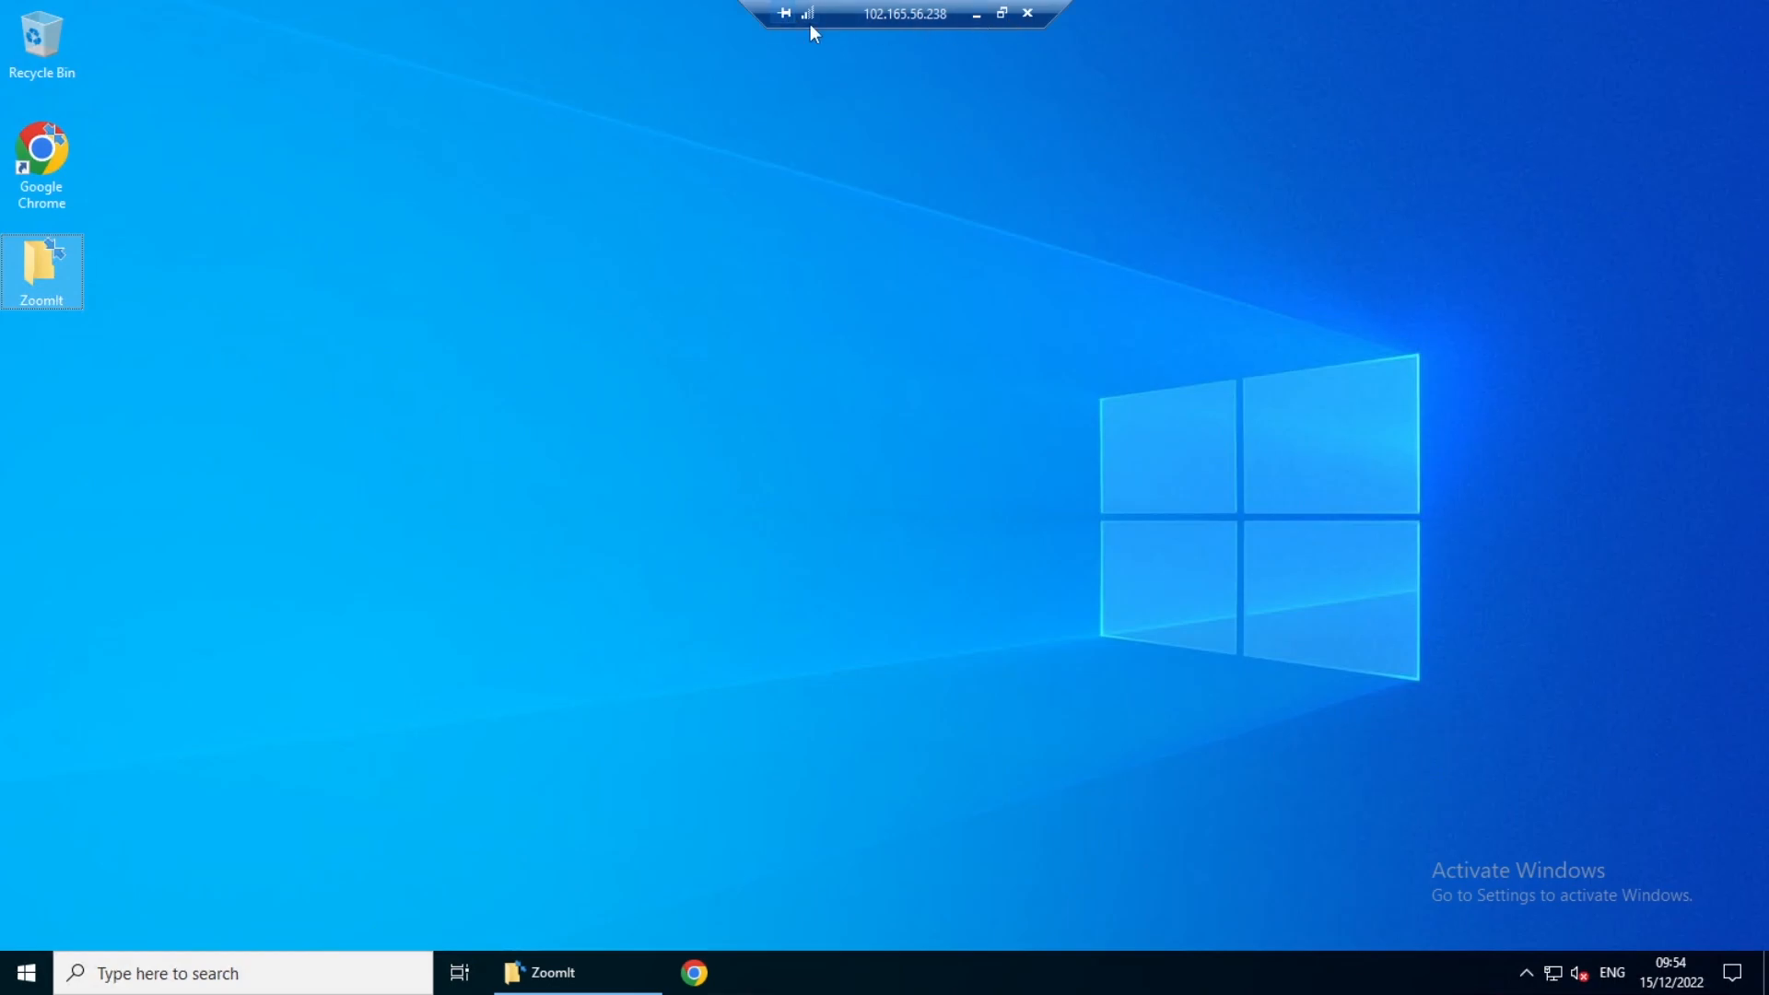
click(976, 16)
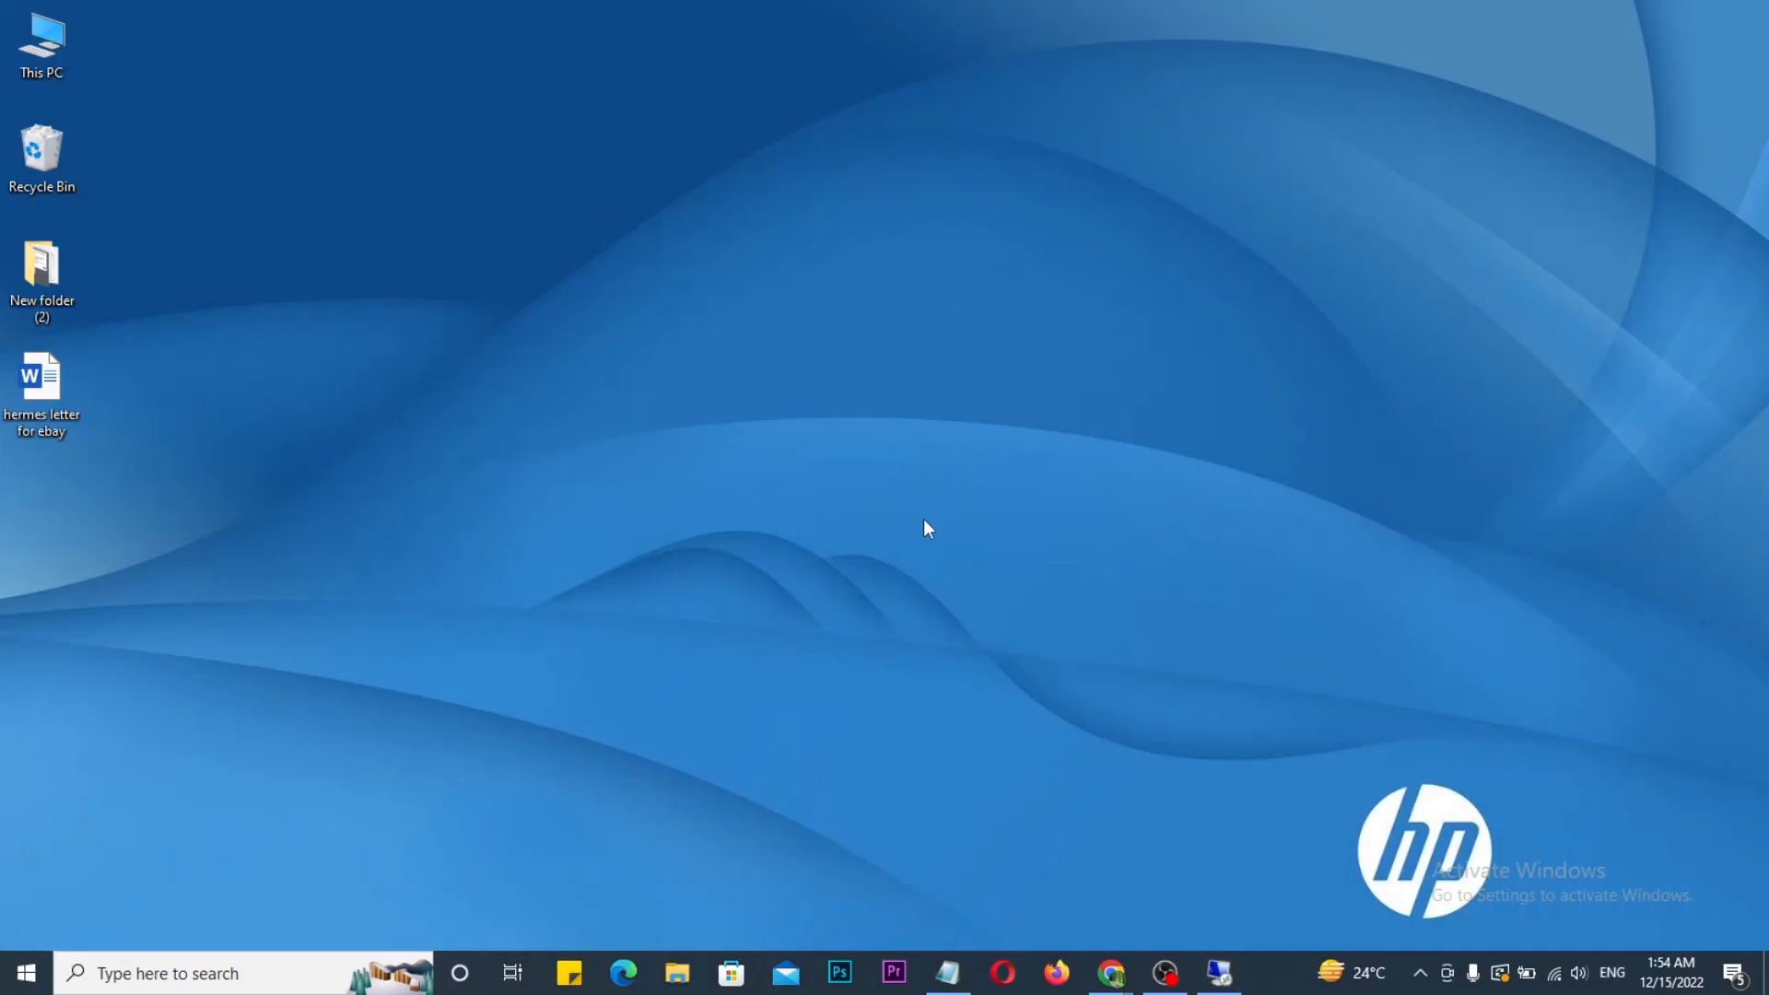
click(1219, 972)
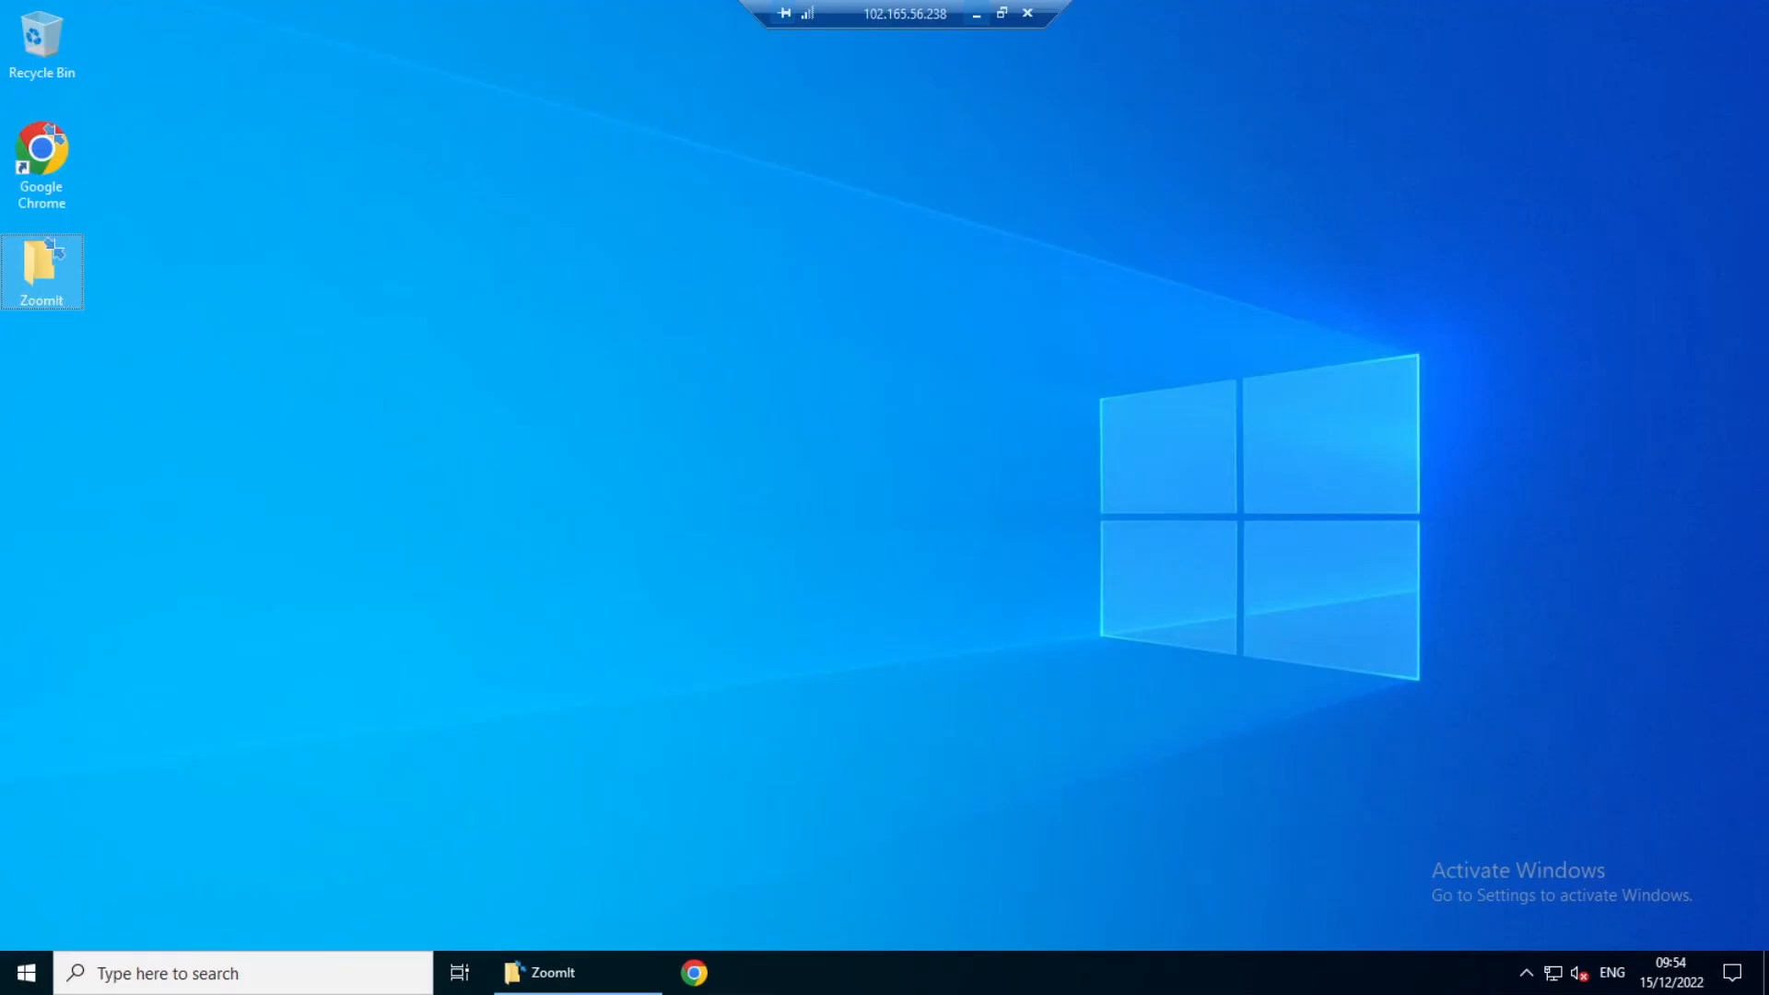
- Open the eBay UK home page in Chrome from a Google search for "ebay uk", accepting all of Google's cookies
double_click(51, 163)
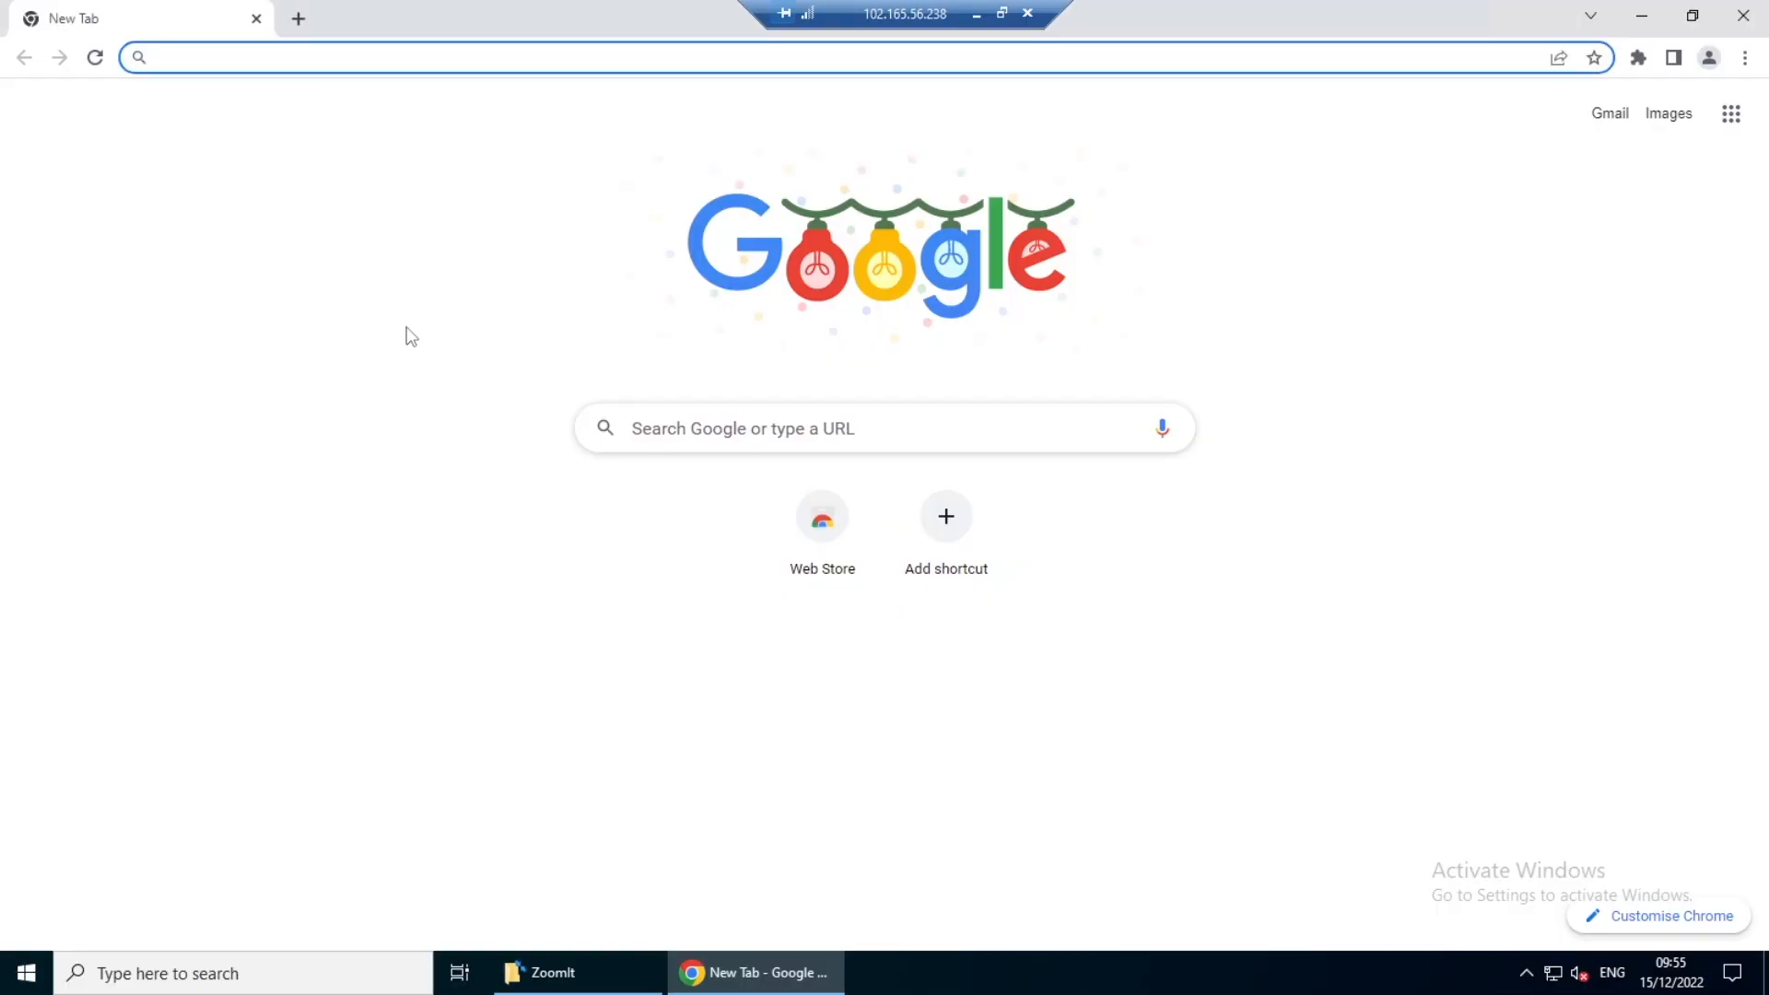
text(EBAY)
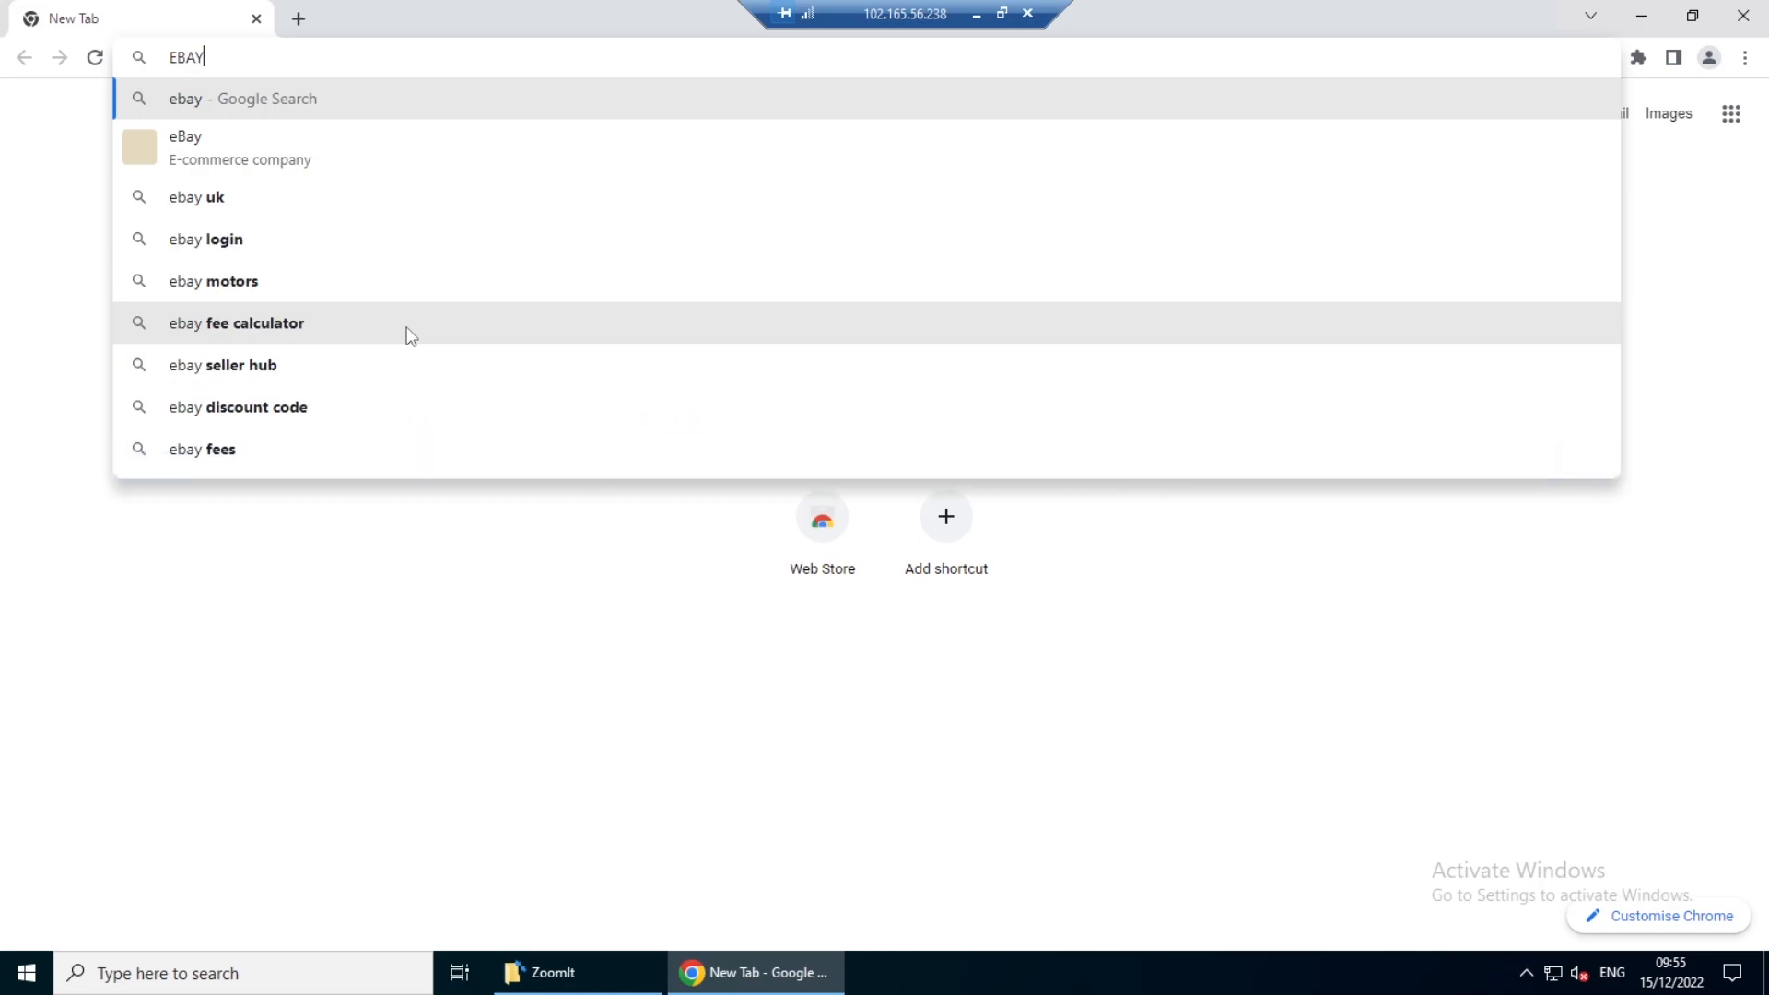
click(215, 204)
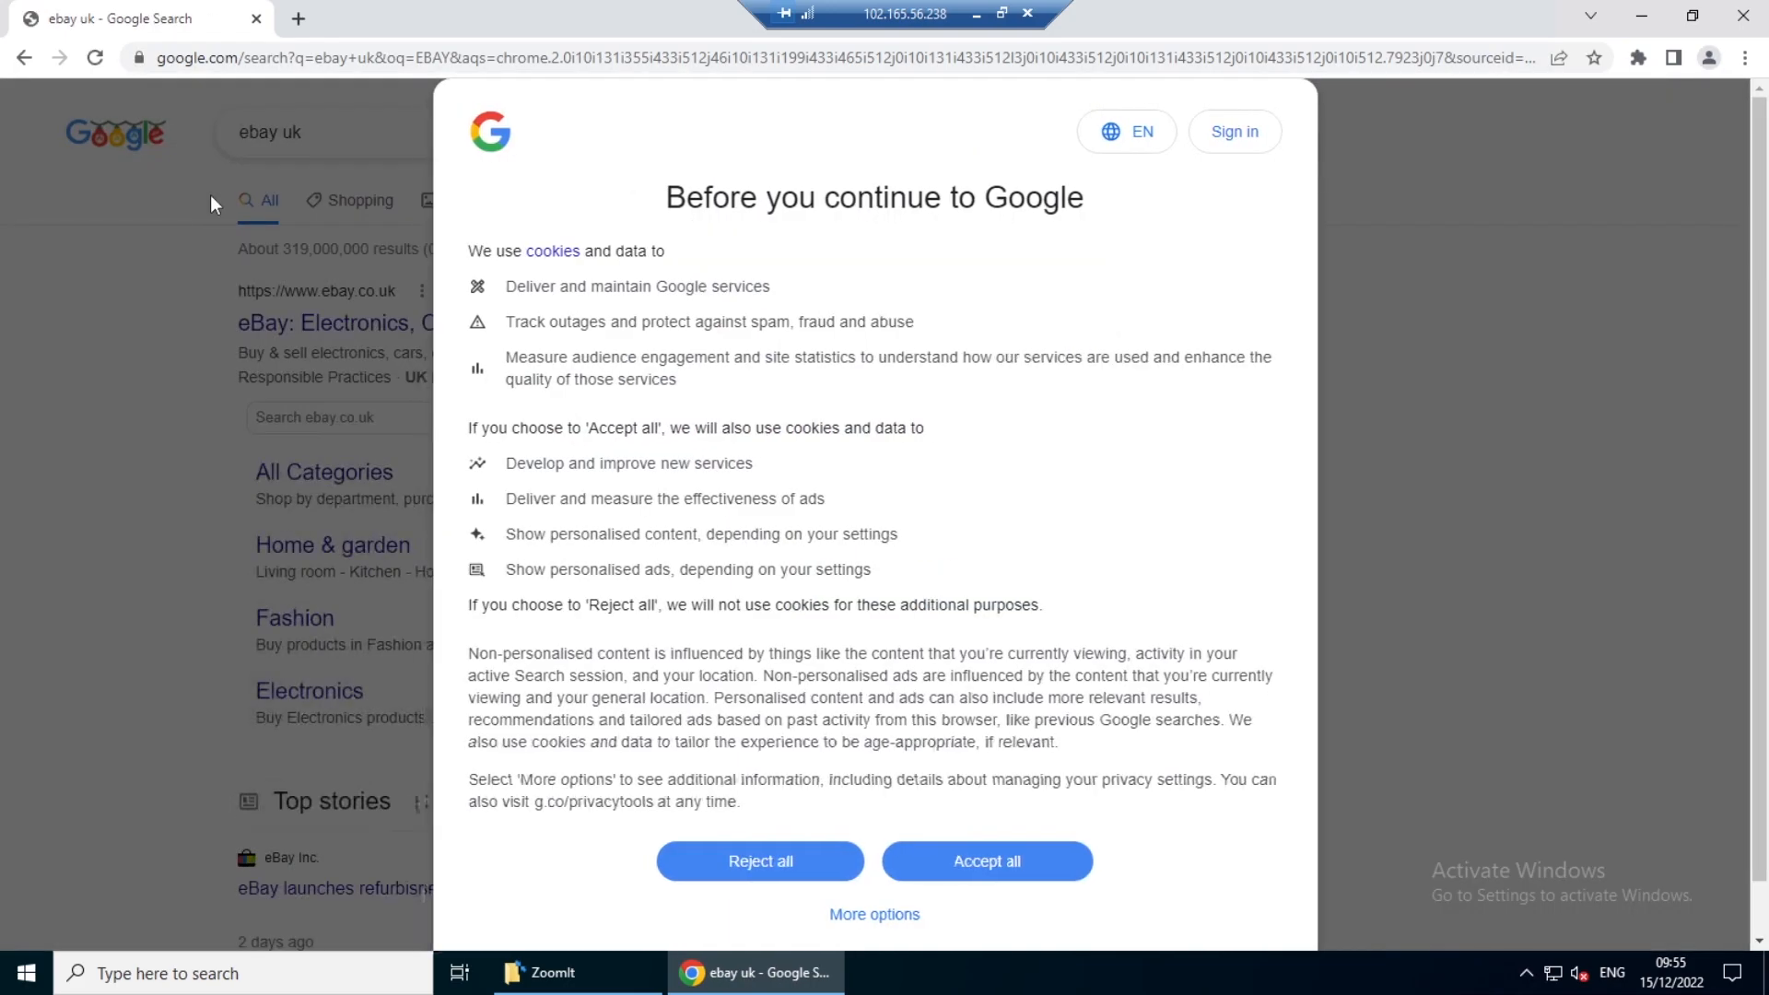
click(975, 858)
click(322, 333)
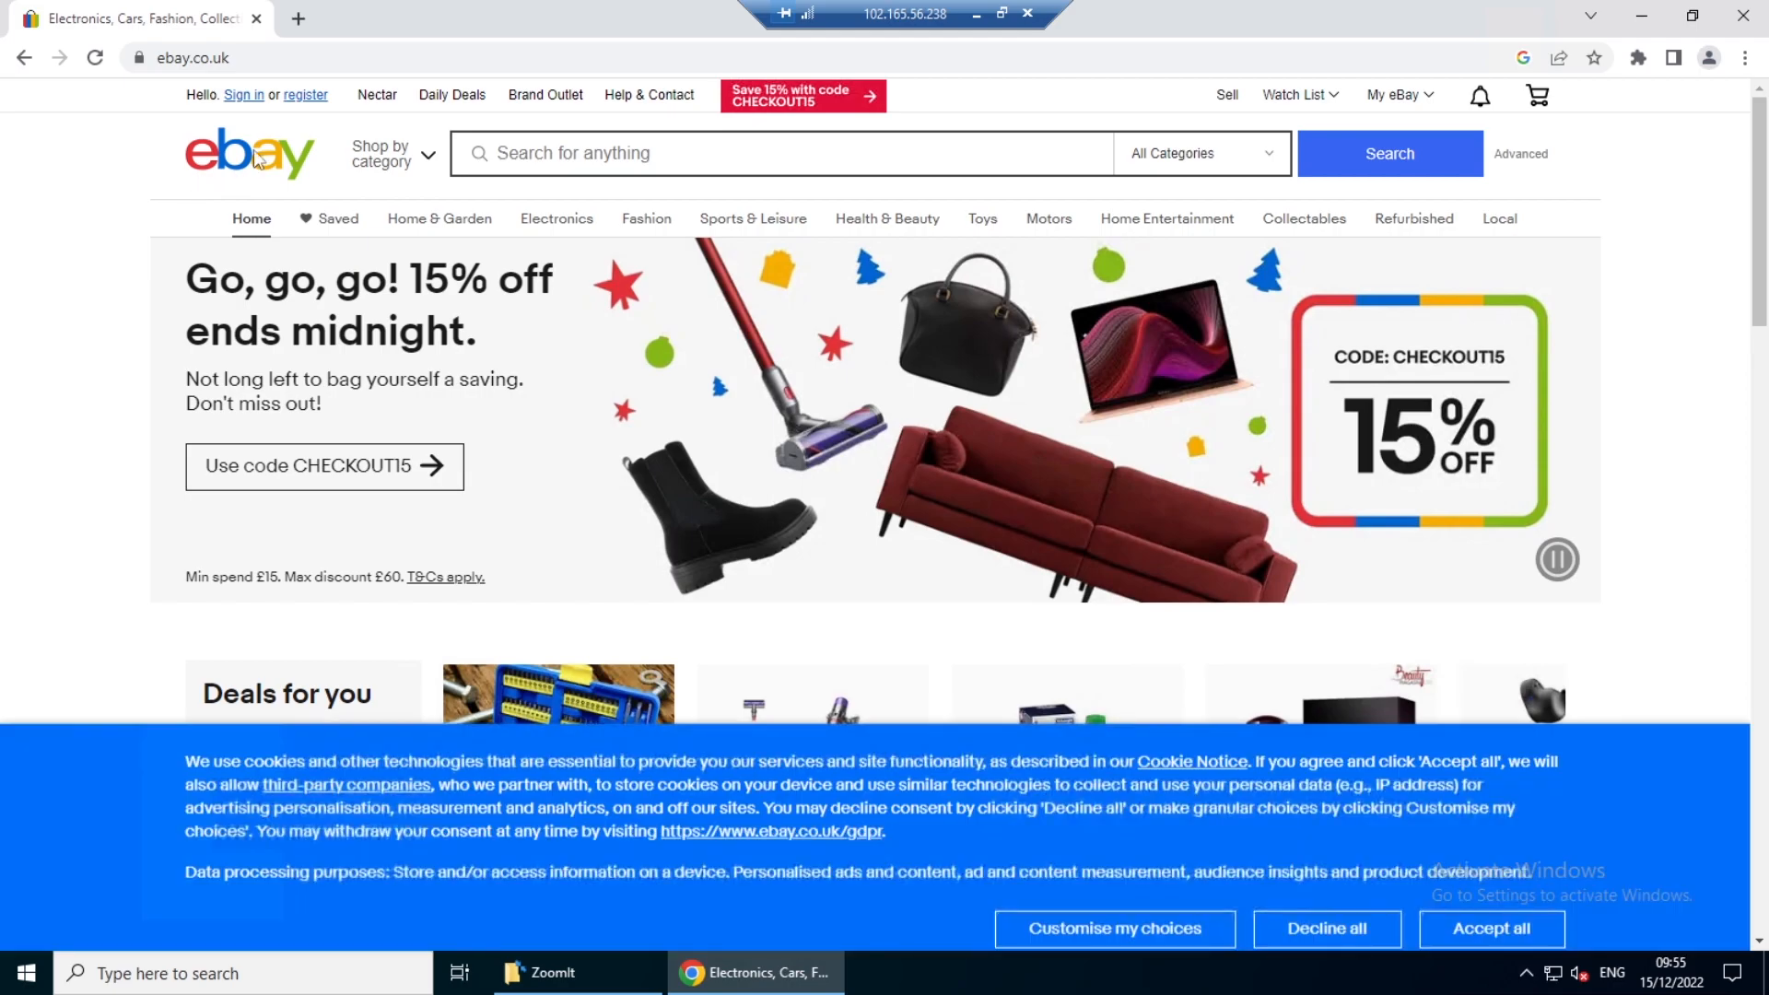
- Start registering a new eBay account and choose the Business account type
click(300, 99)
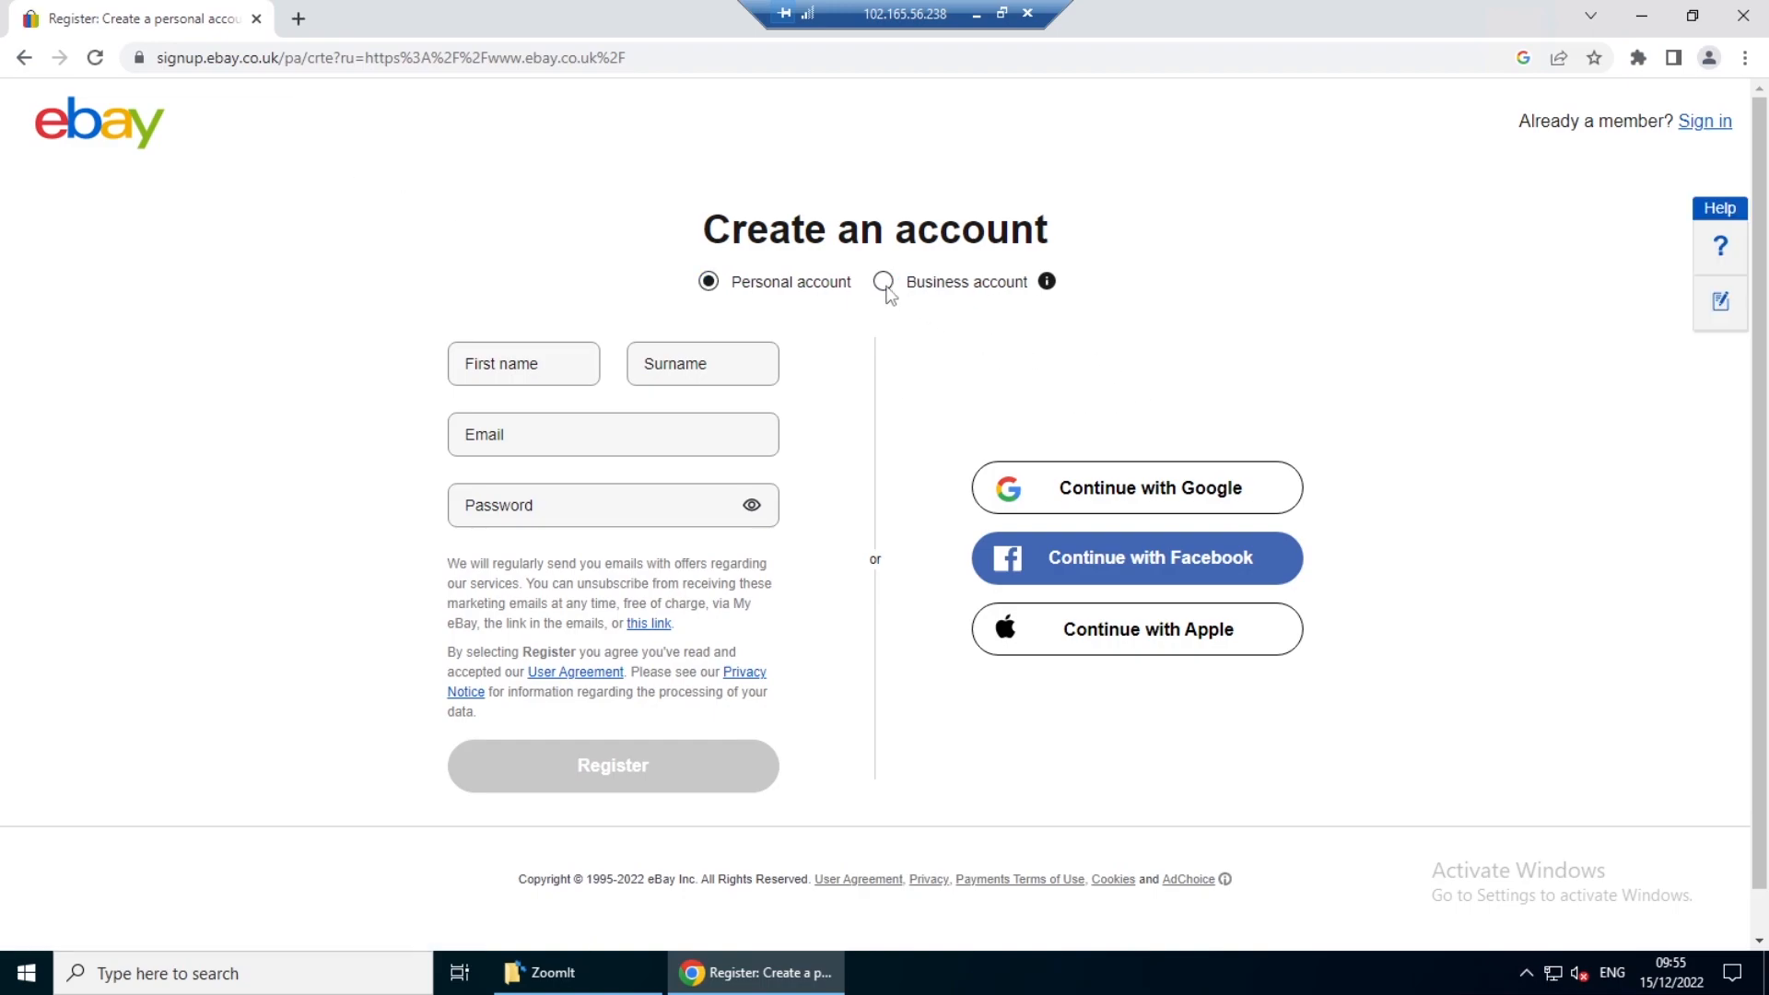
click(884, 283)
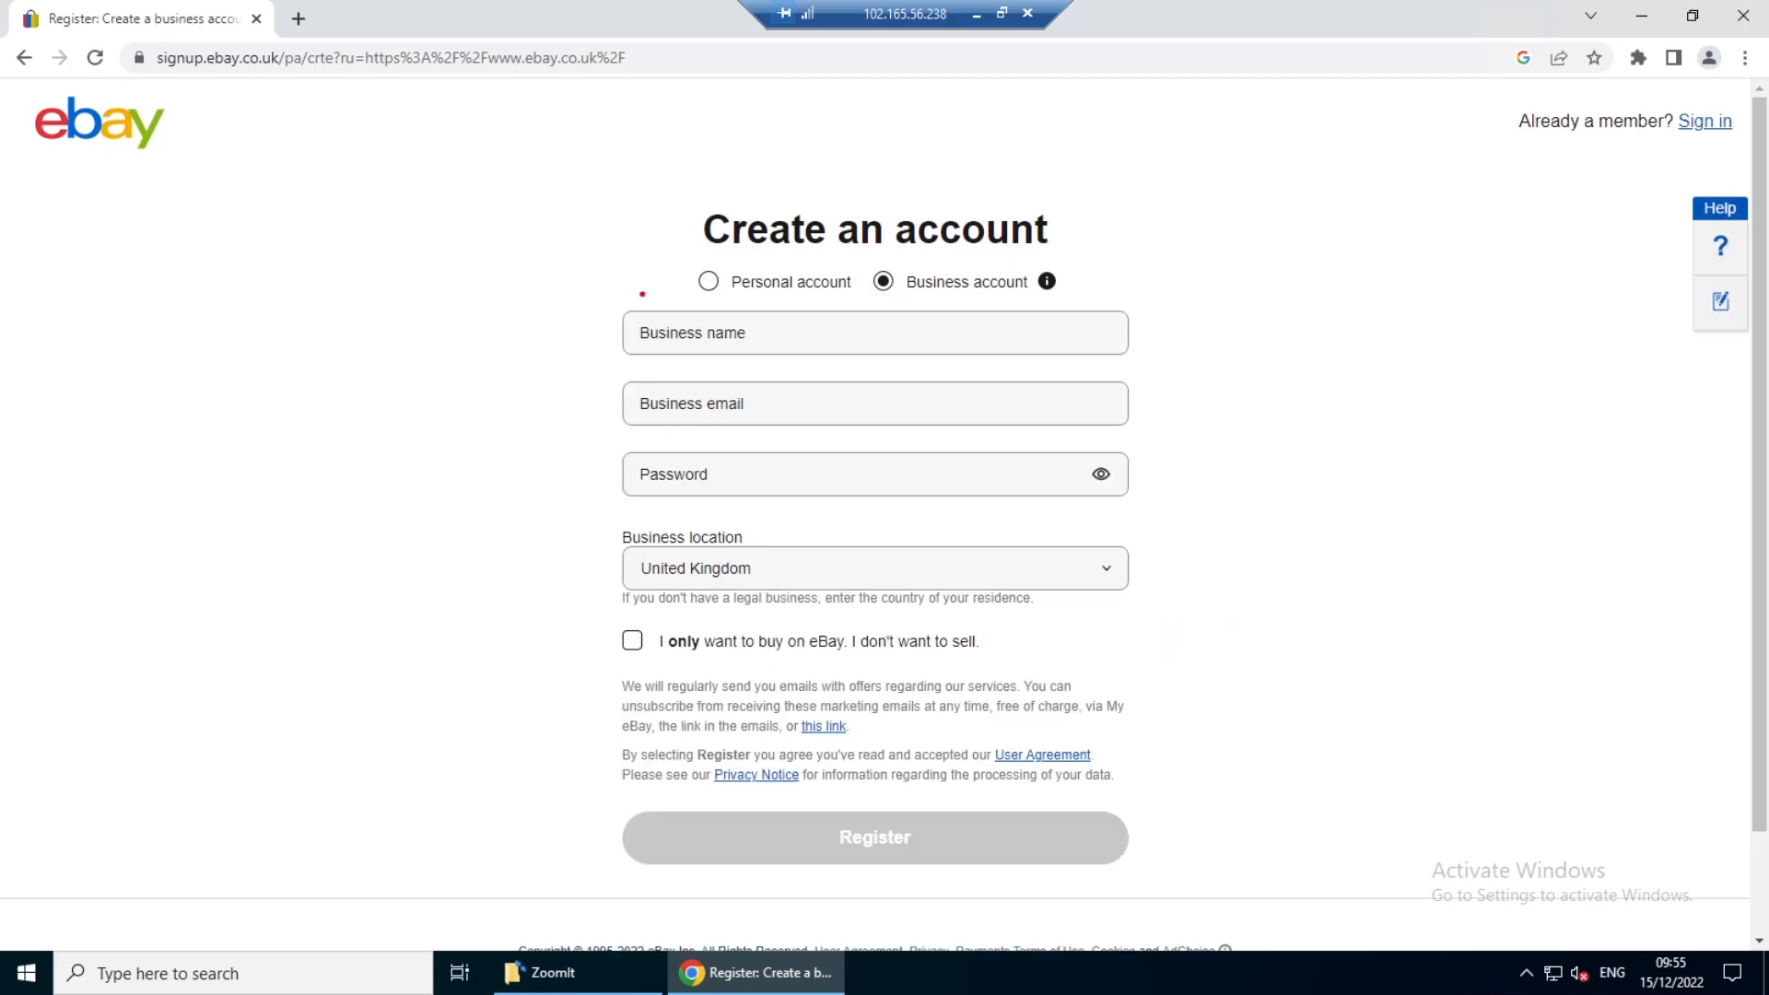
drag(542, 277, 962, 591)
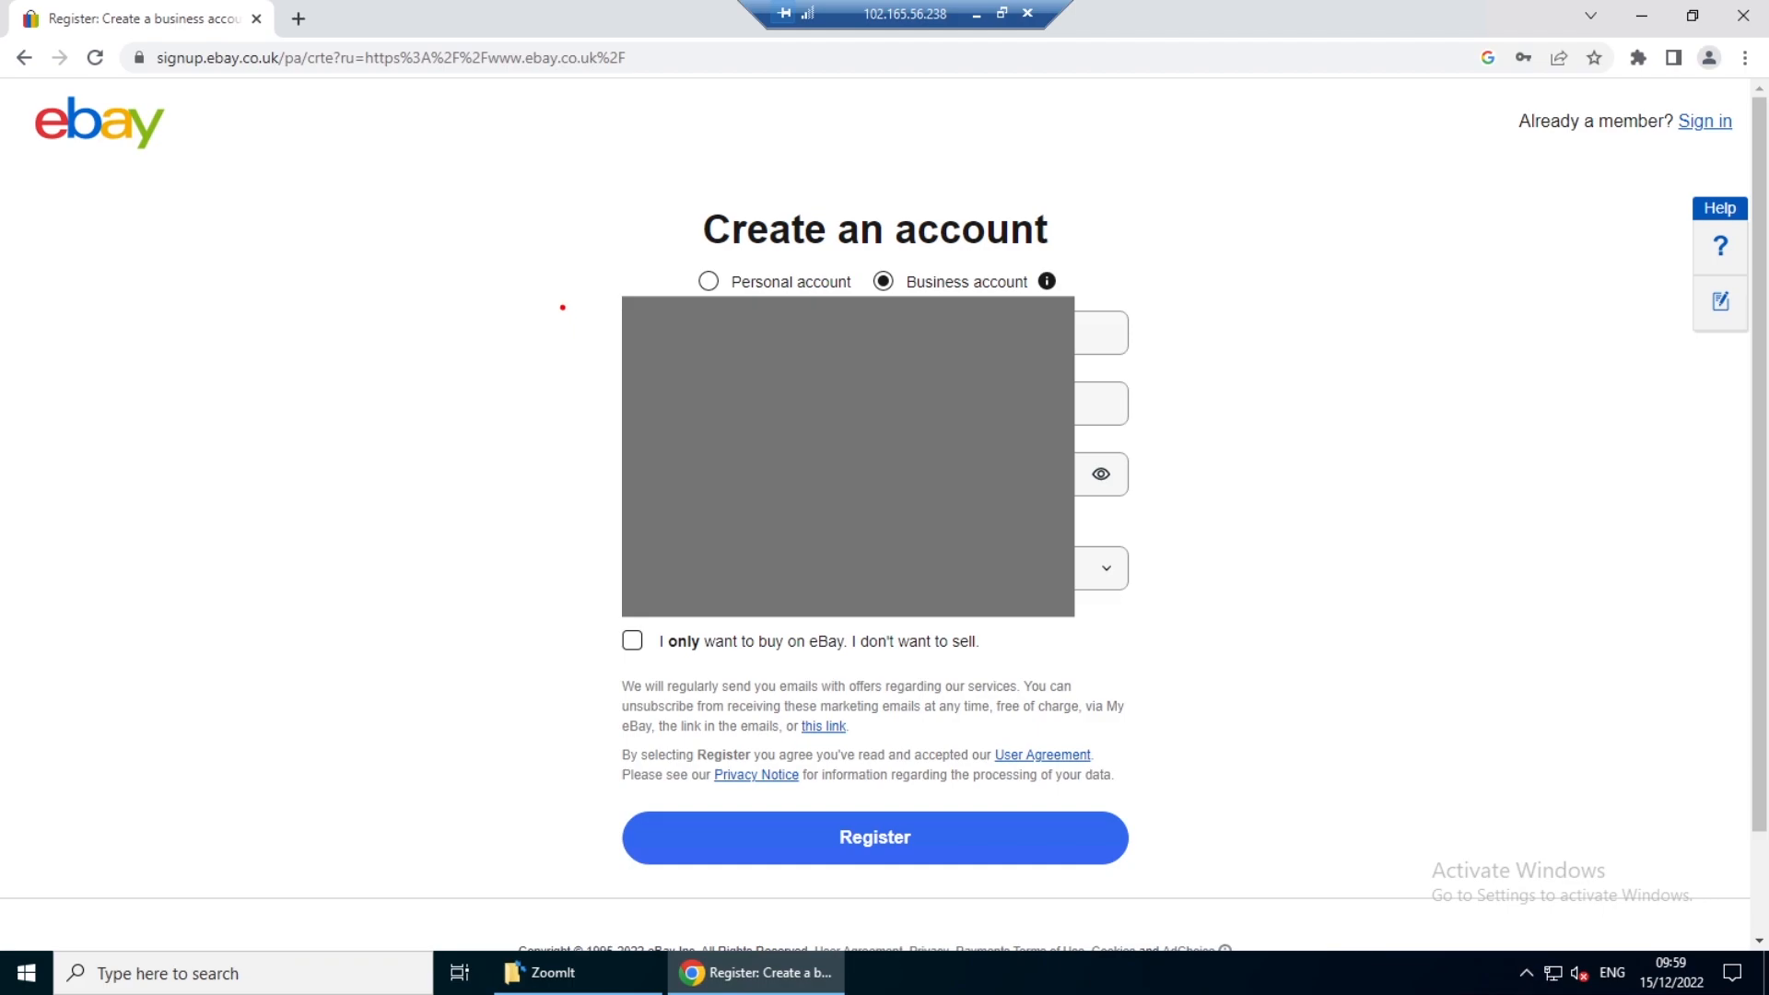
mouse_move(557, 298)
mouse_down()
mouse_move(774, 498)
mouse_move(857, 604)
mouse_move(1133, 809)
mouse_move(1212, 895)
mouse_up()
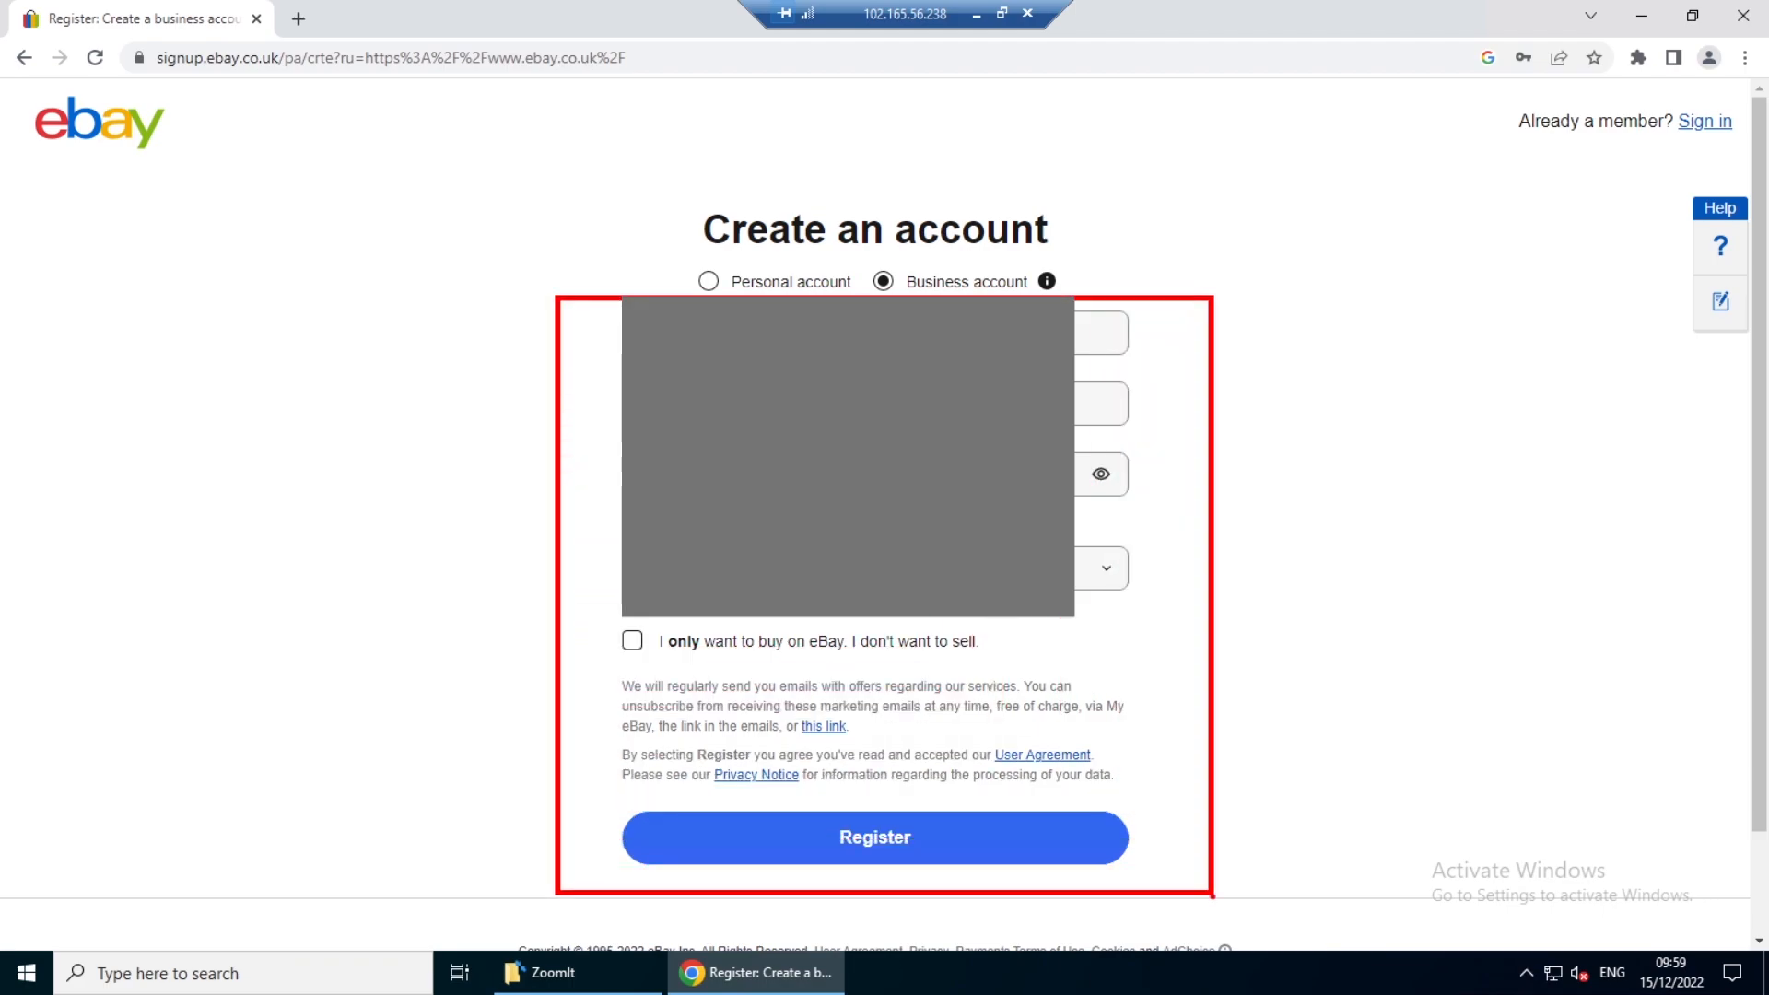
key(Escape)
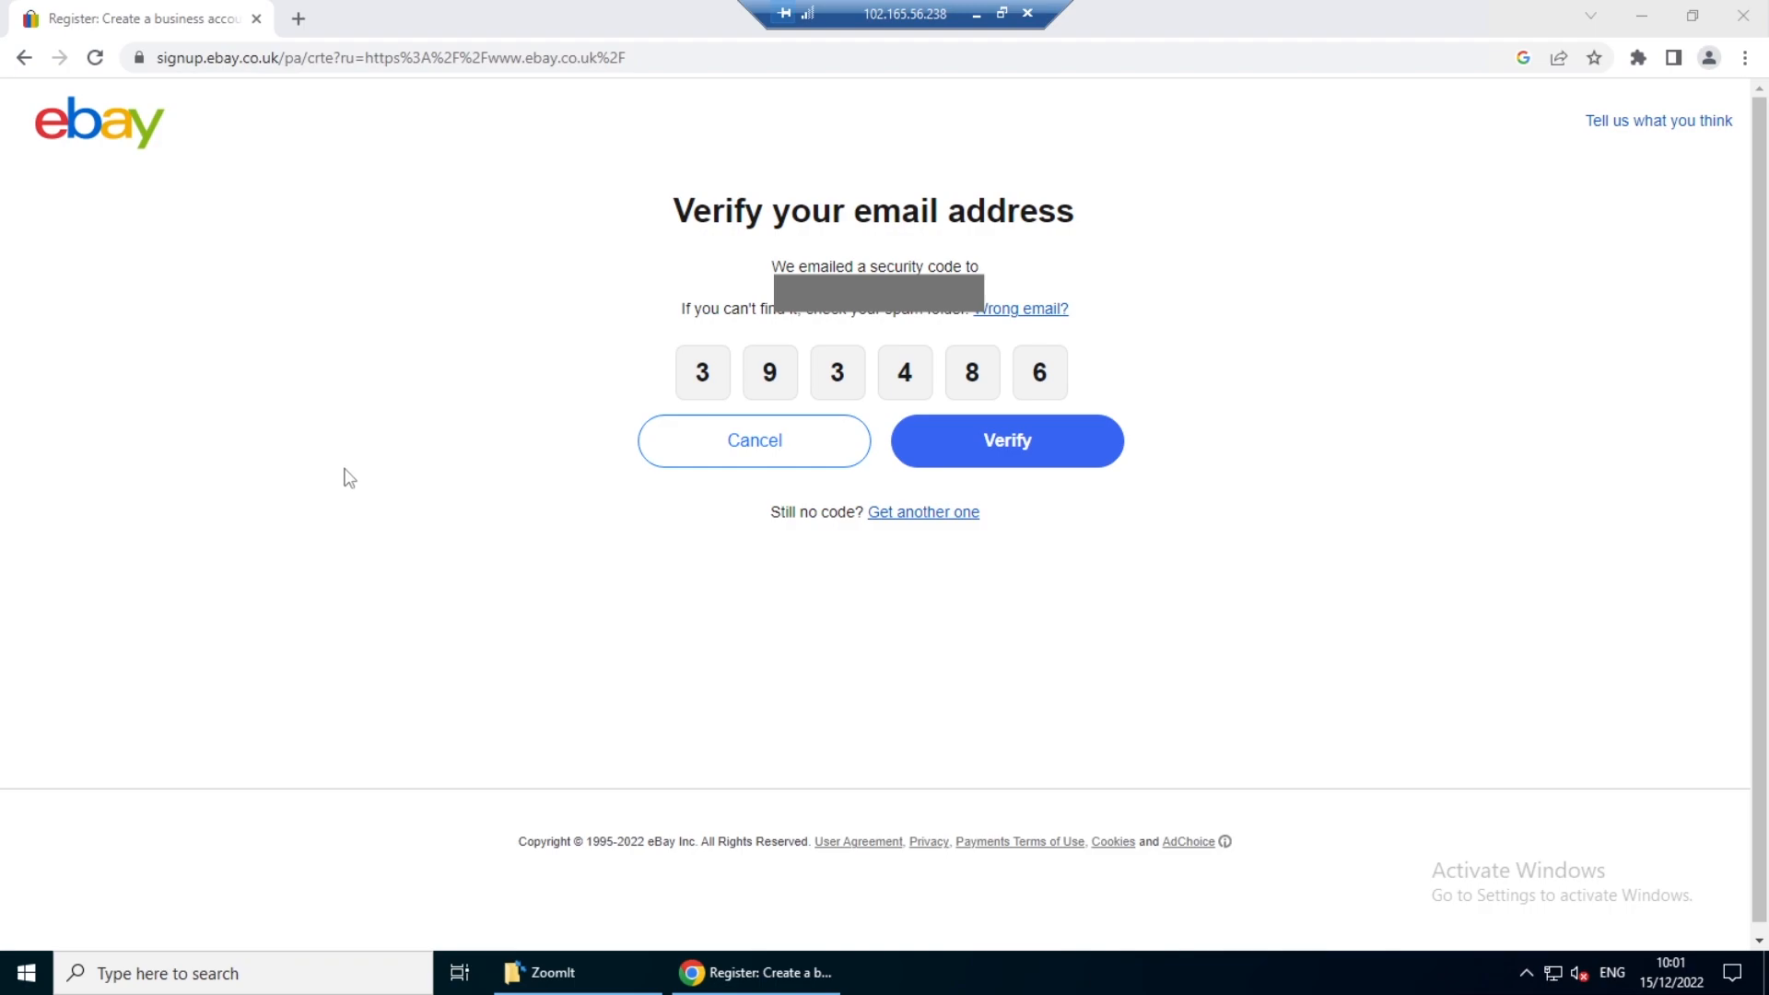
- Submit the emailed security code to verify the email address, and continue with the chosen username
click(1026, 458)
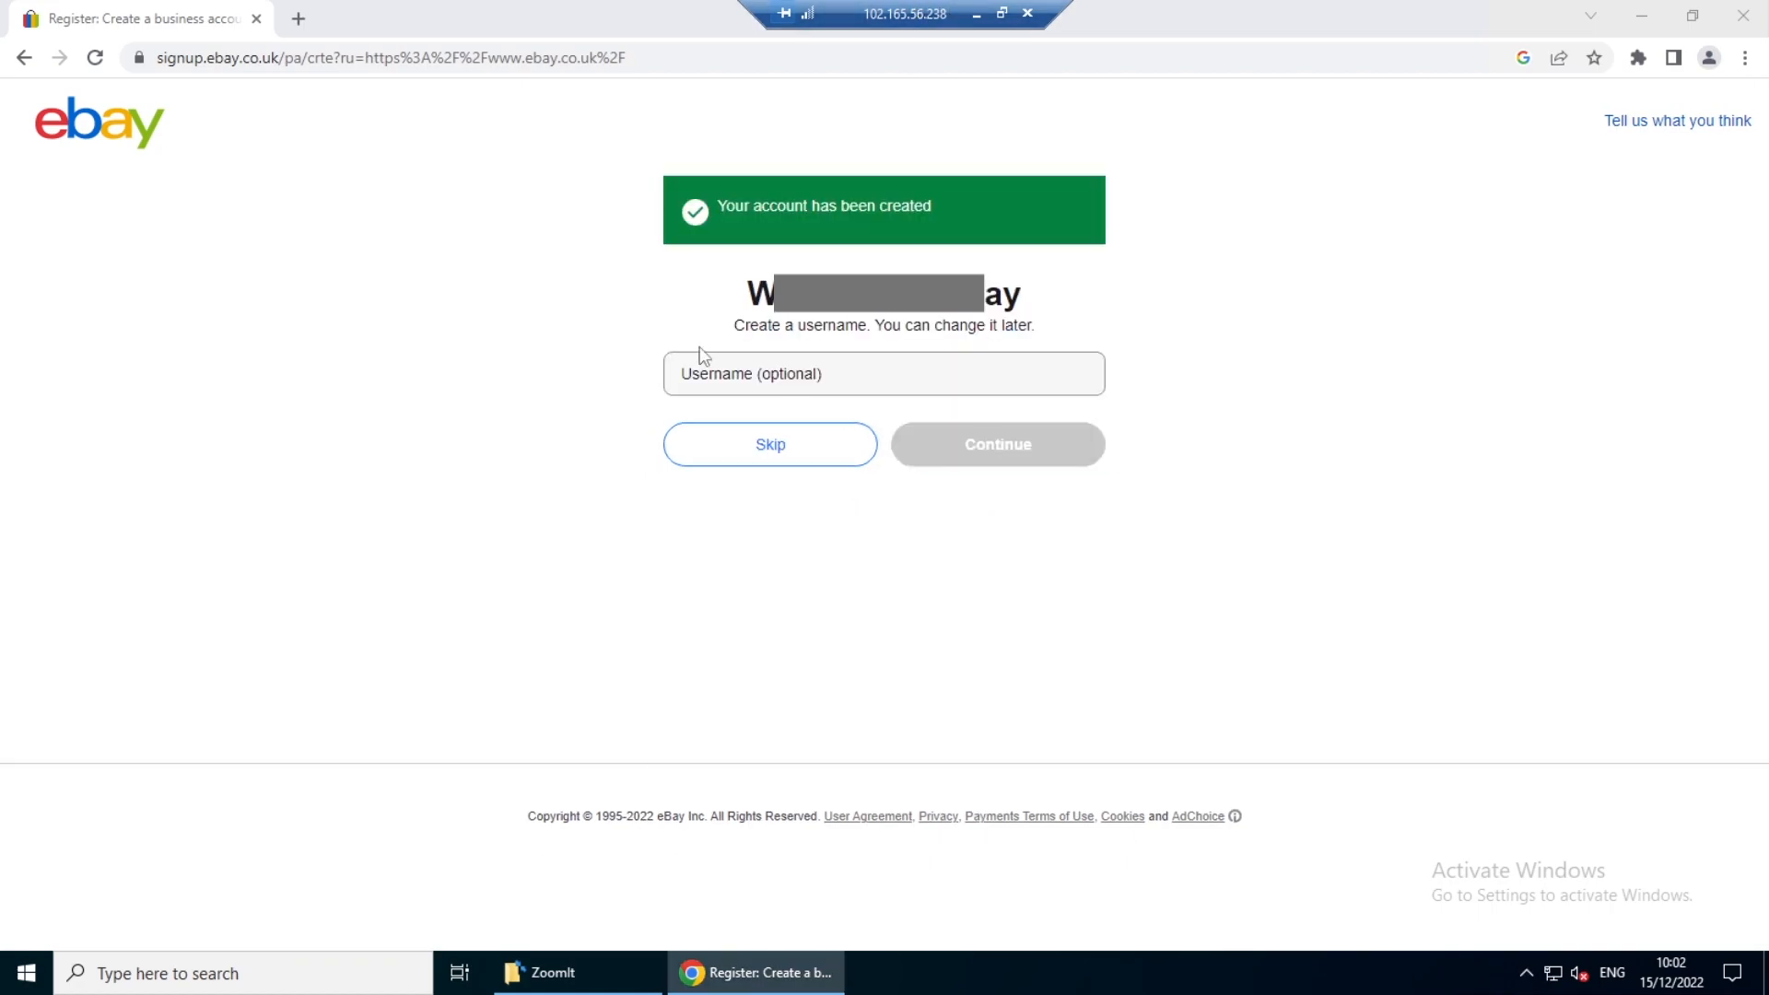
drag(617, 133, 1158, 518)
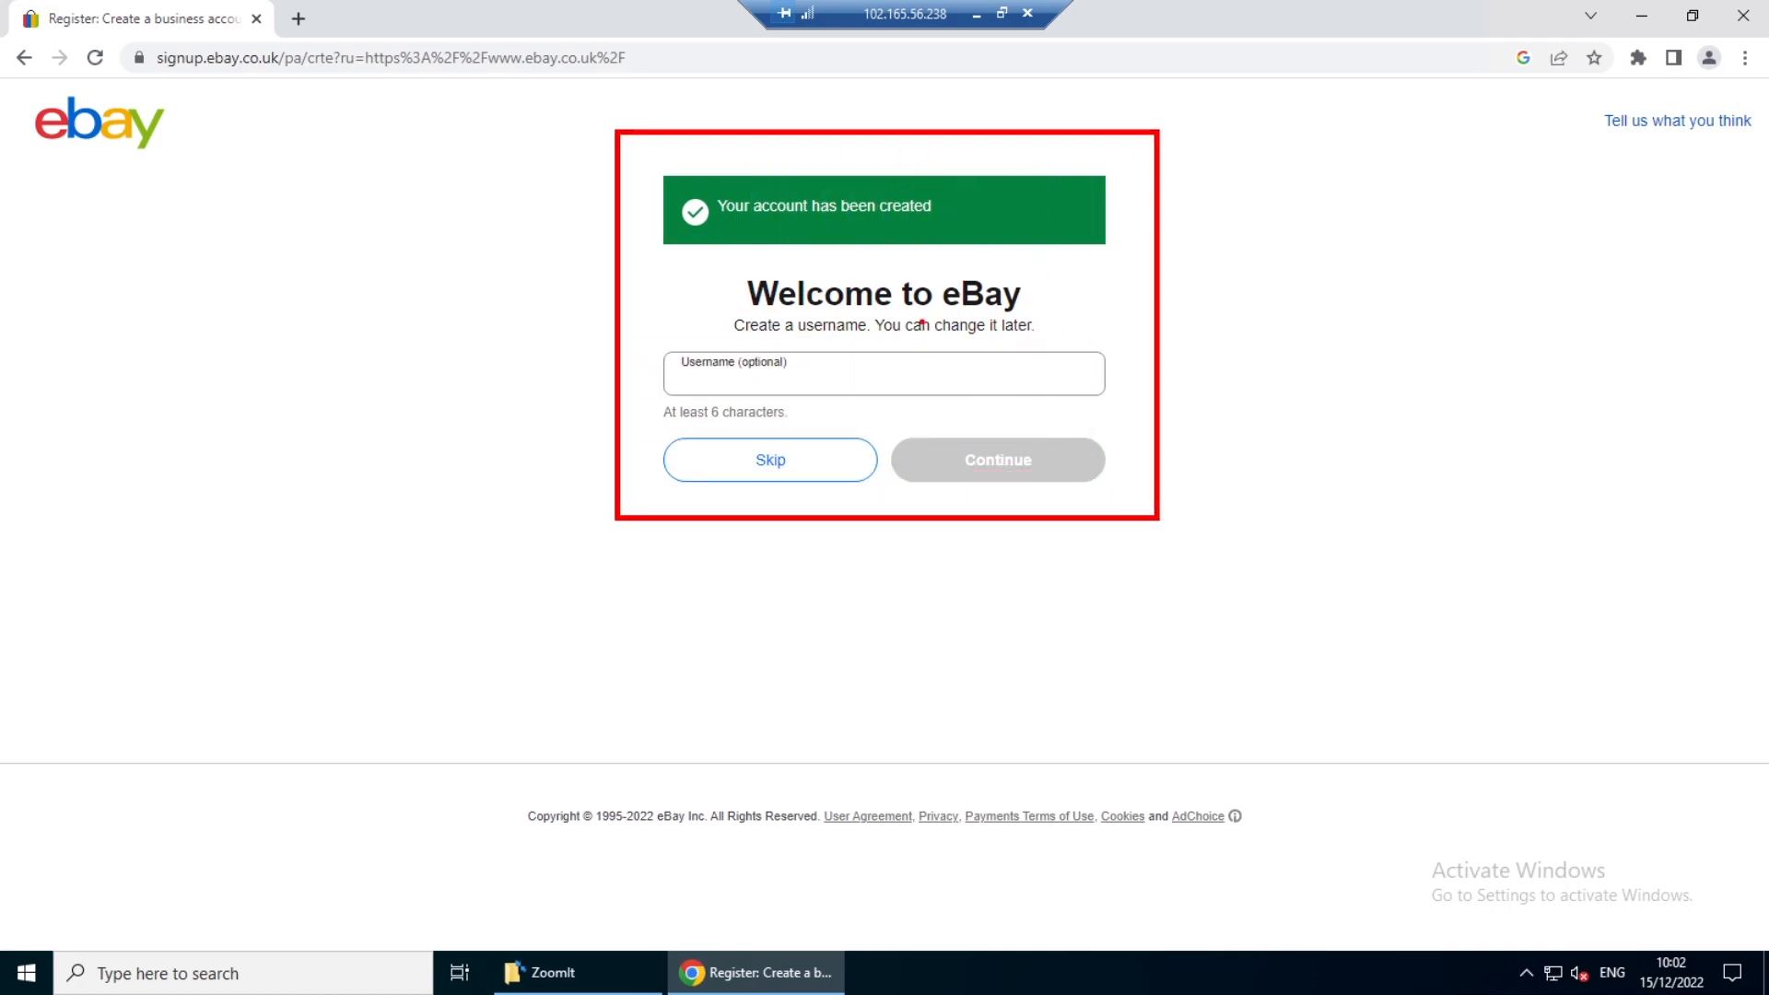
drag(903, 309, 980, 300)
key(Escape)
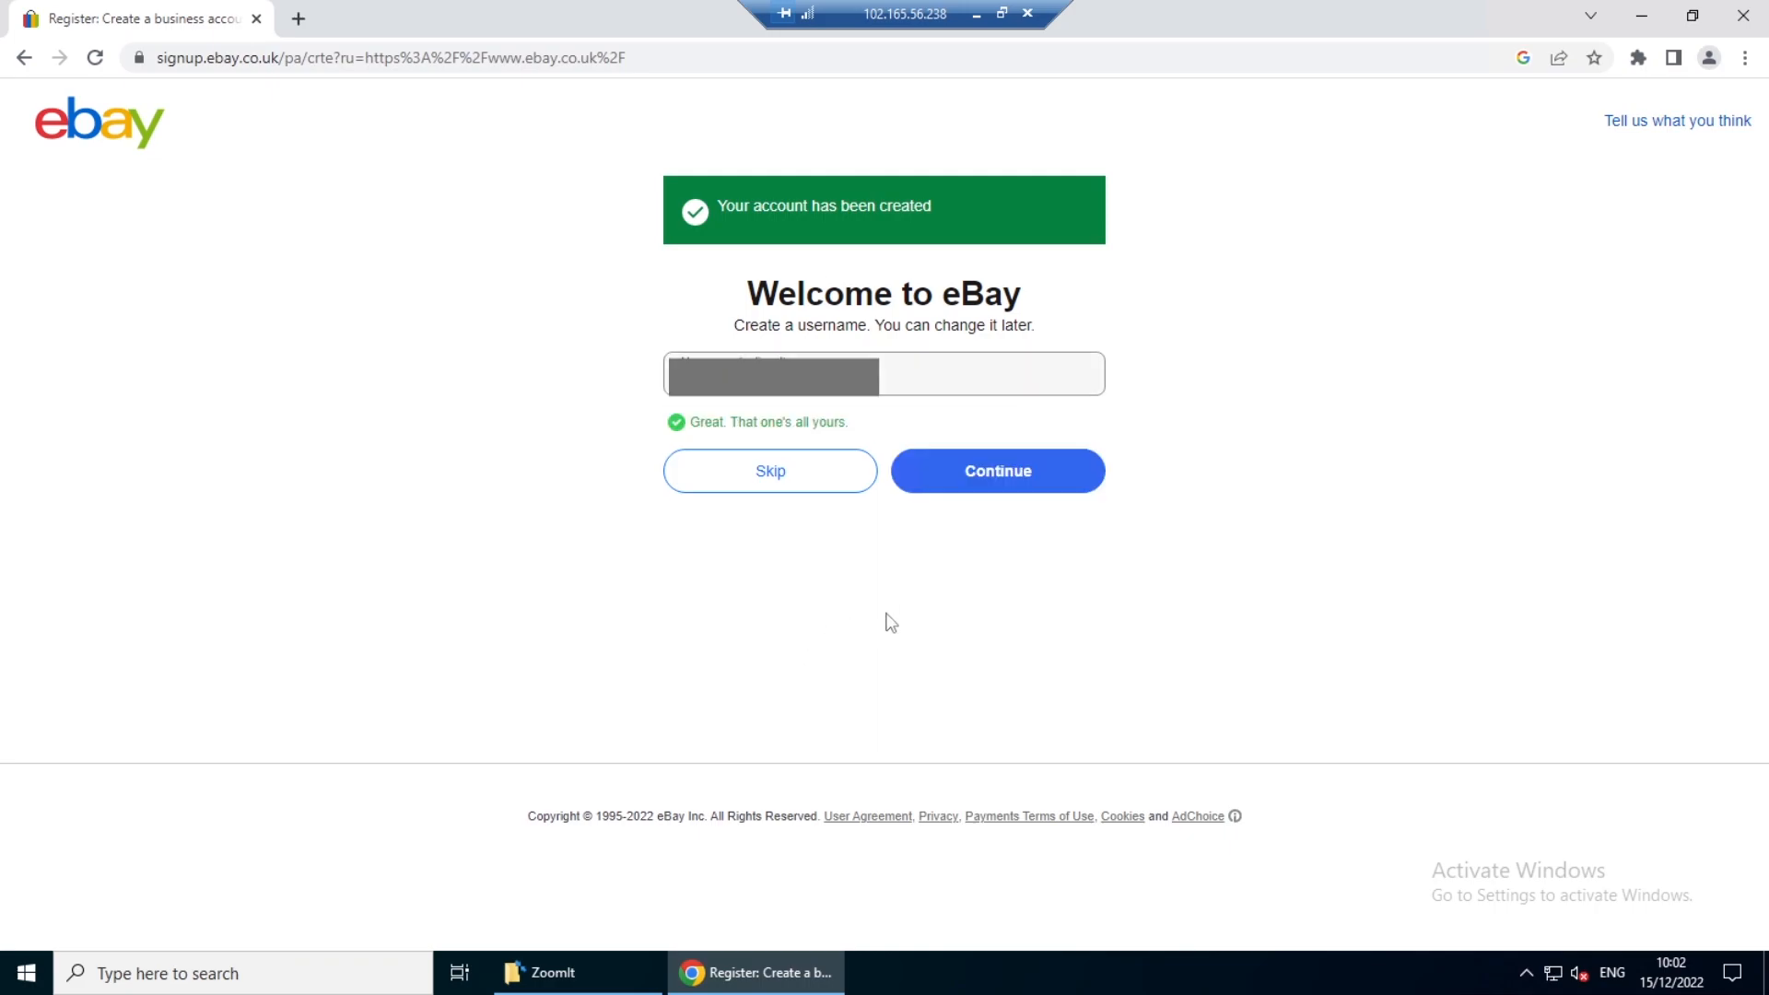
click(1004, 485)
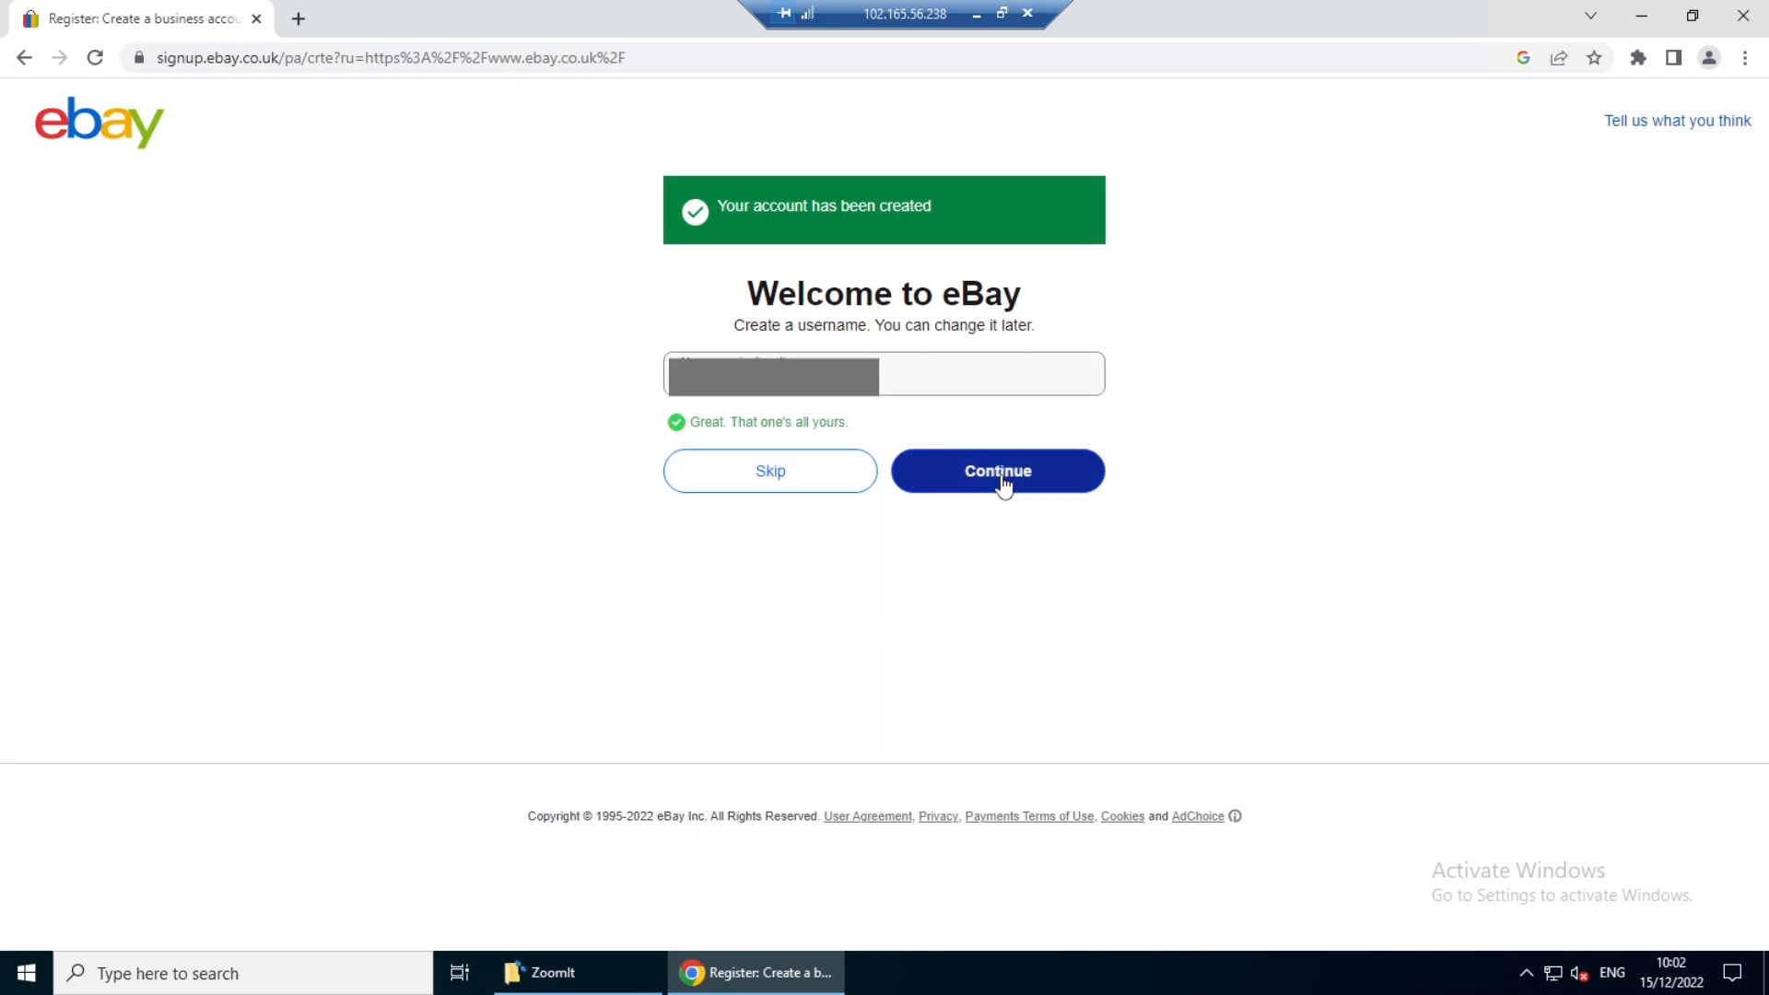
click(1002, 479)
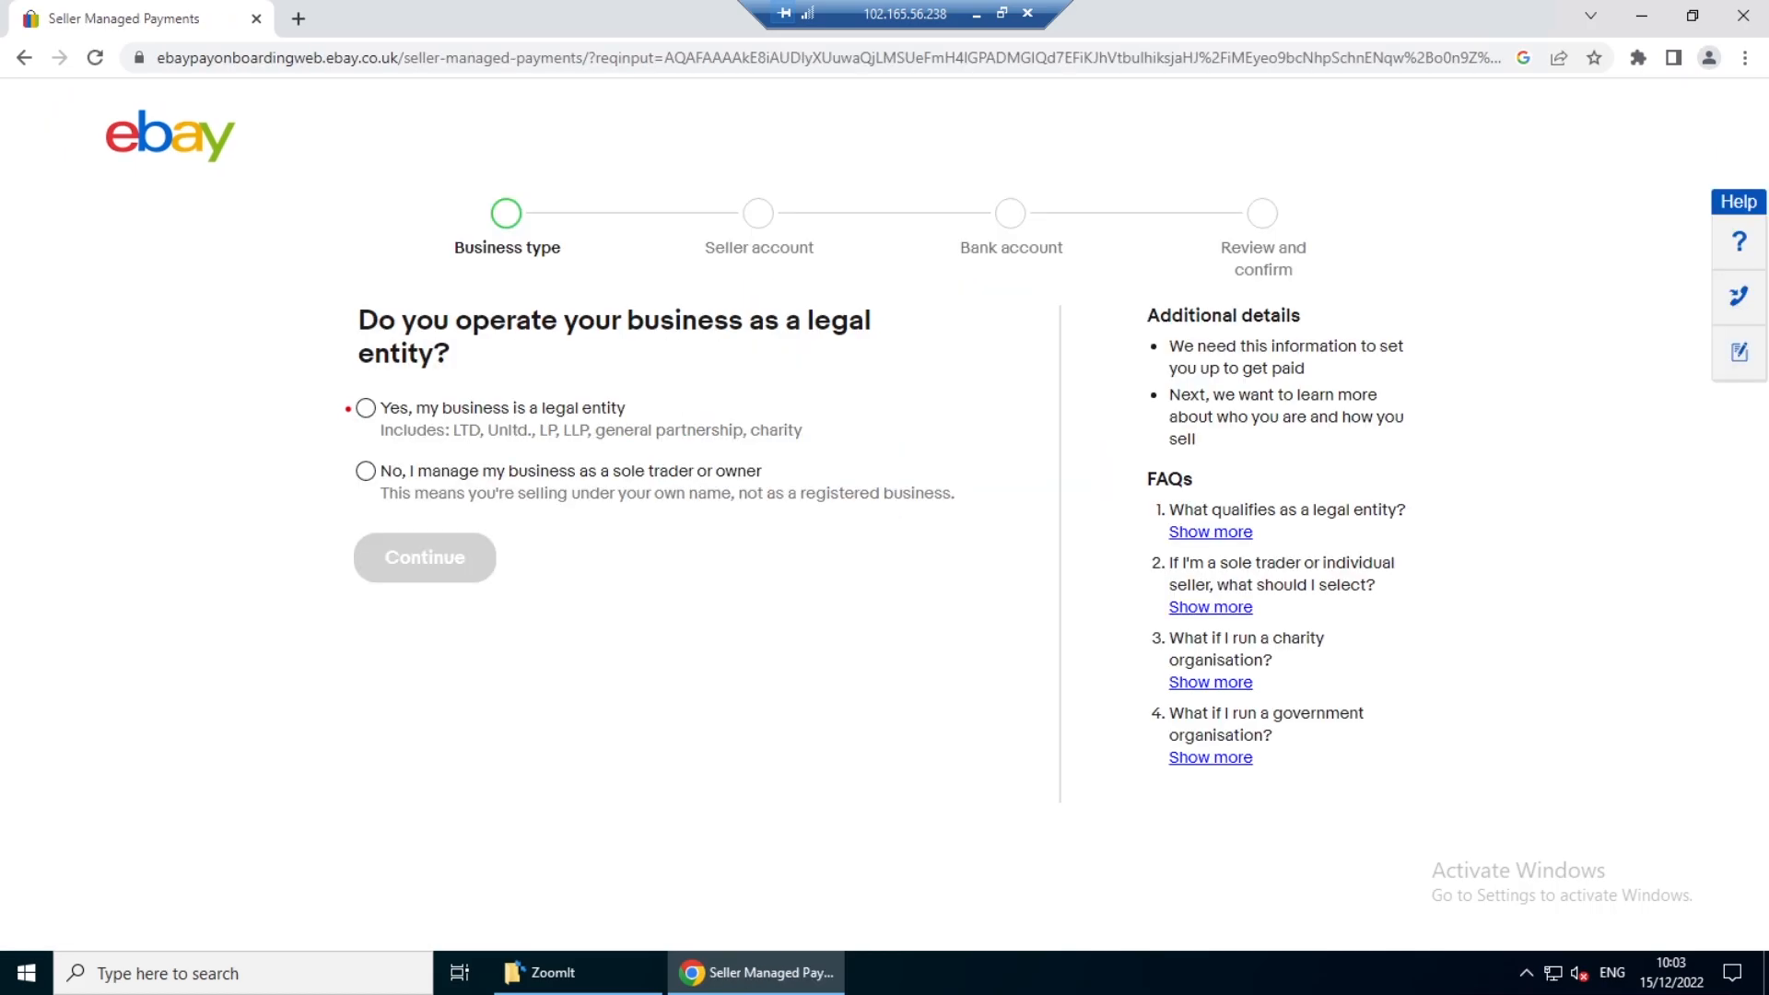
- Declare the business a legal entity of type Company and continue to the seller account details
drag(347, 407, 416, 389)
mouse_move(360, 478)
mouse_down()
mouse_move(360, 502)
mouse_move(419, 467)
mouse_up()
key(Escape)
click(365, 409)
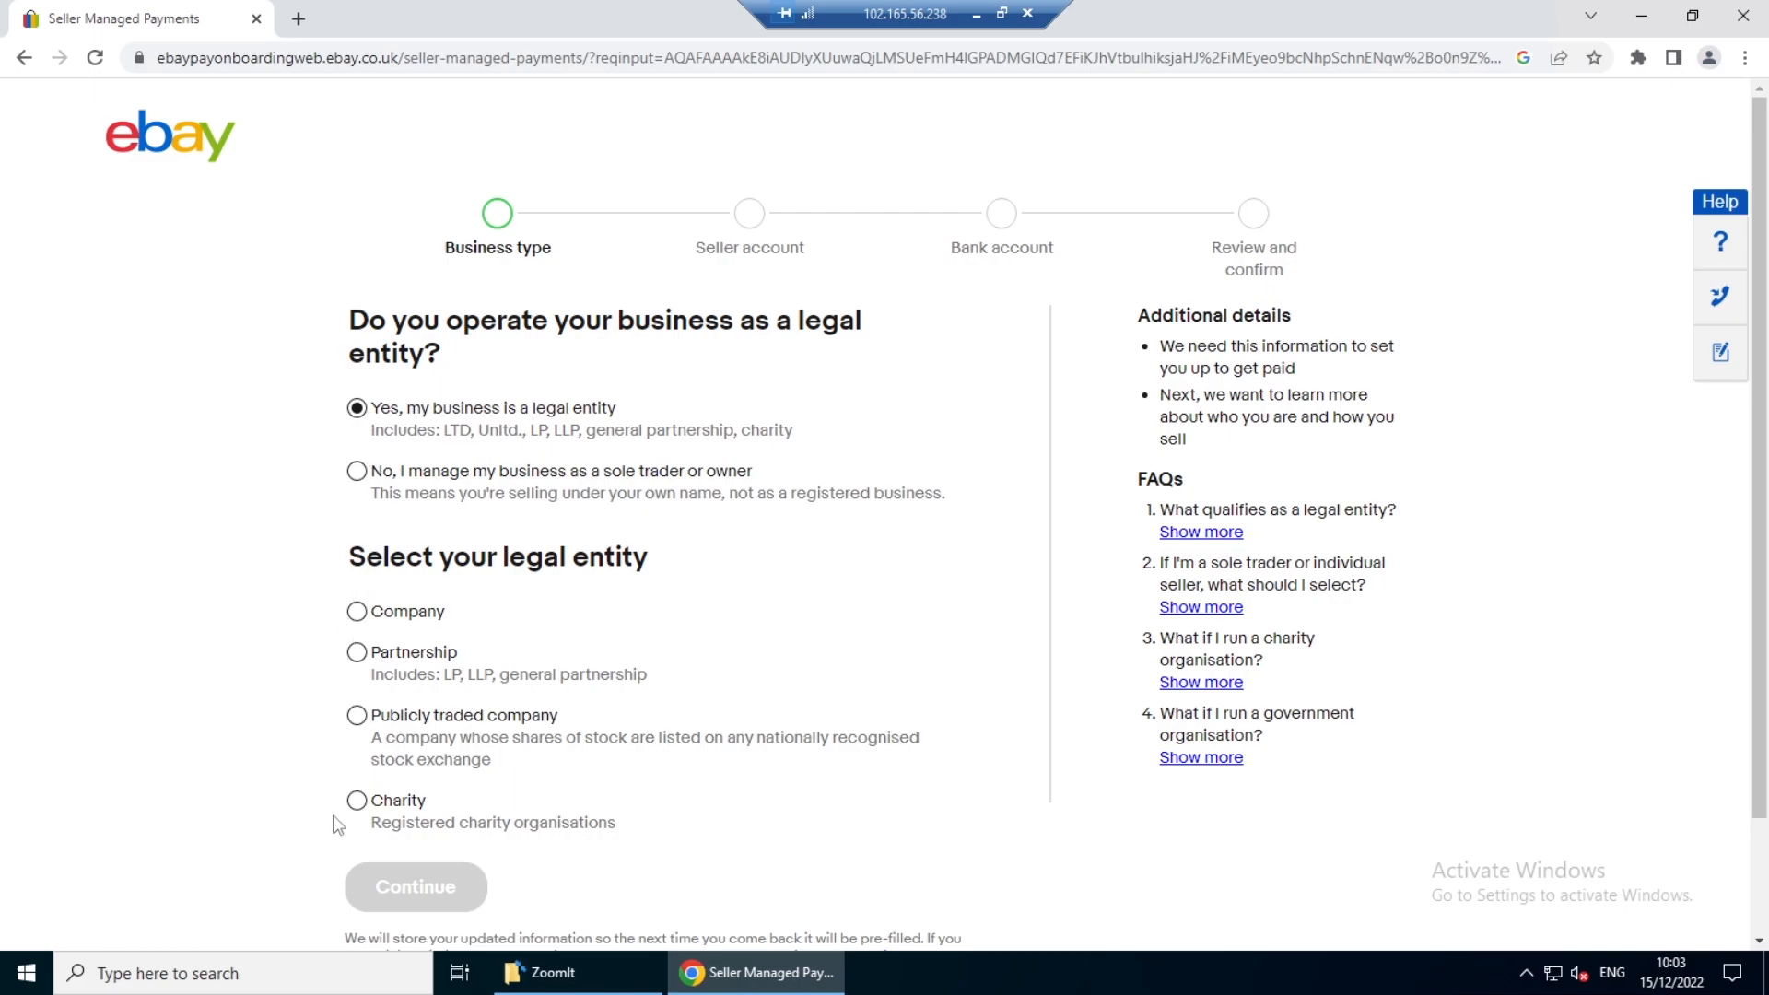
click(357, 613)
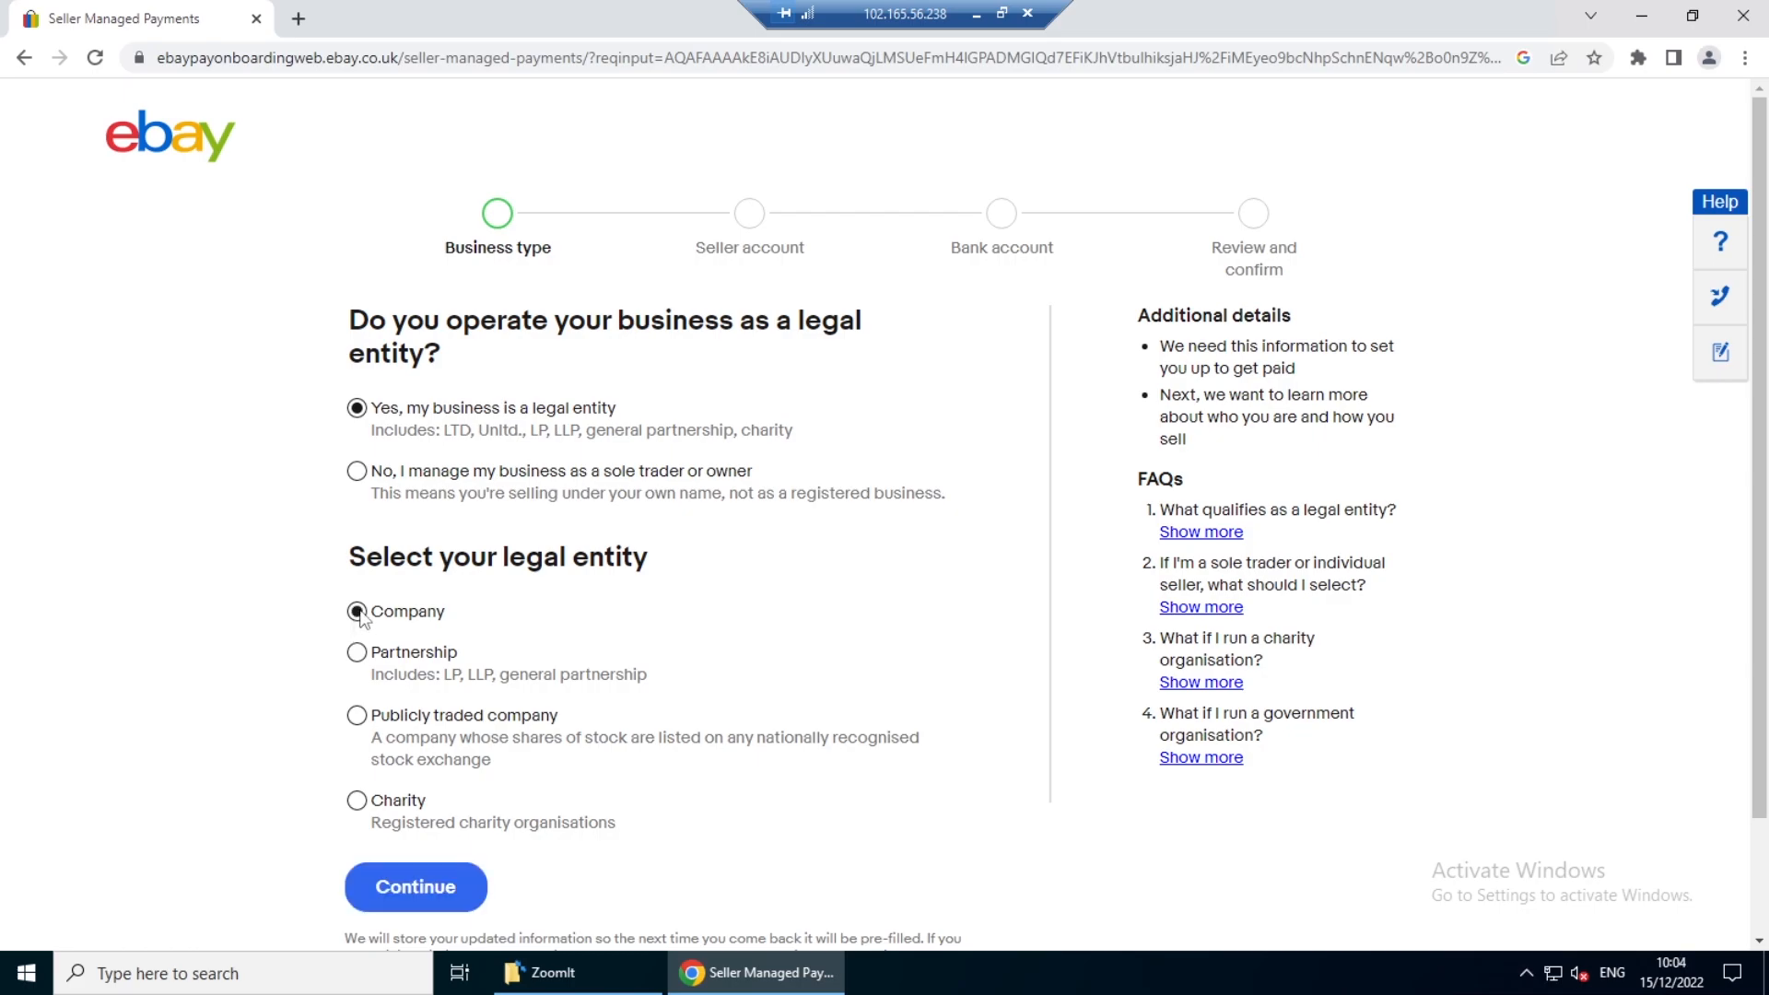
click(386, 896)
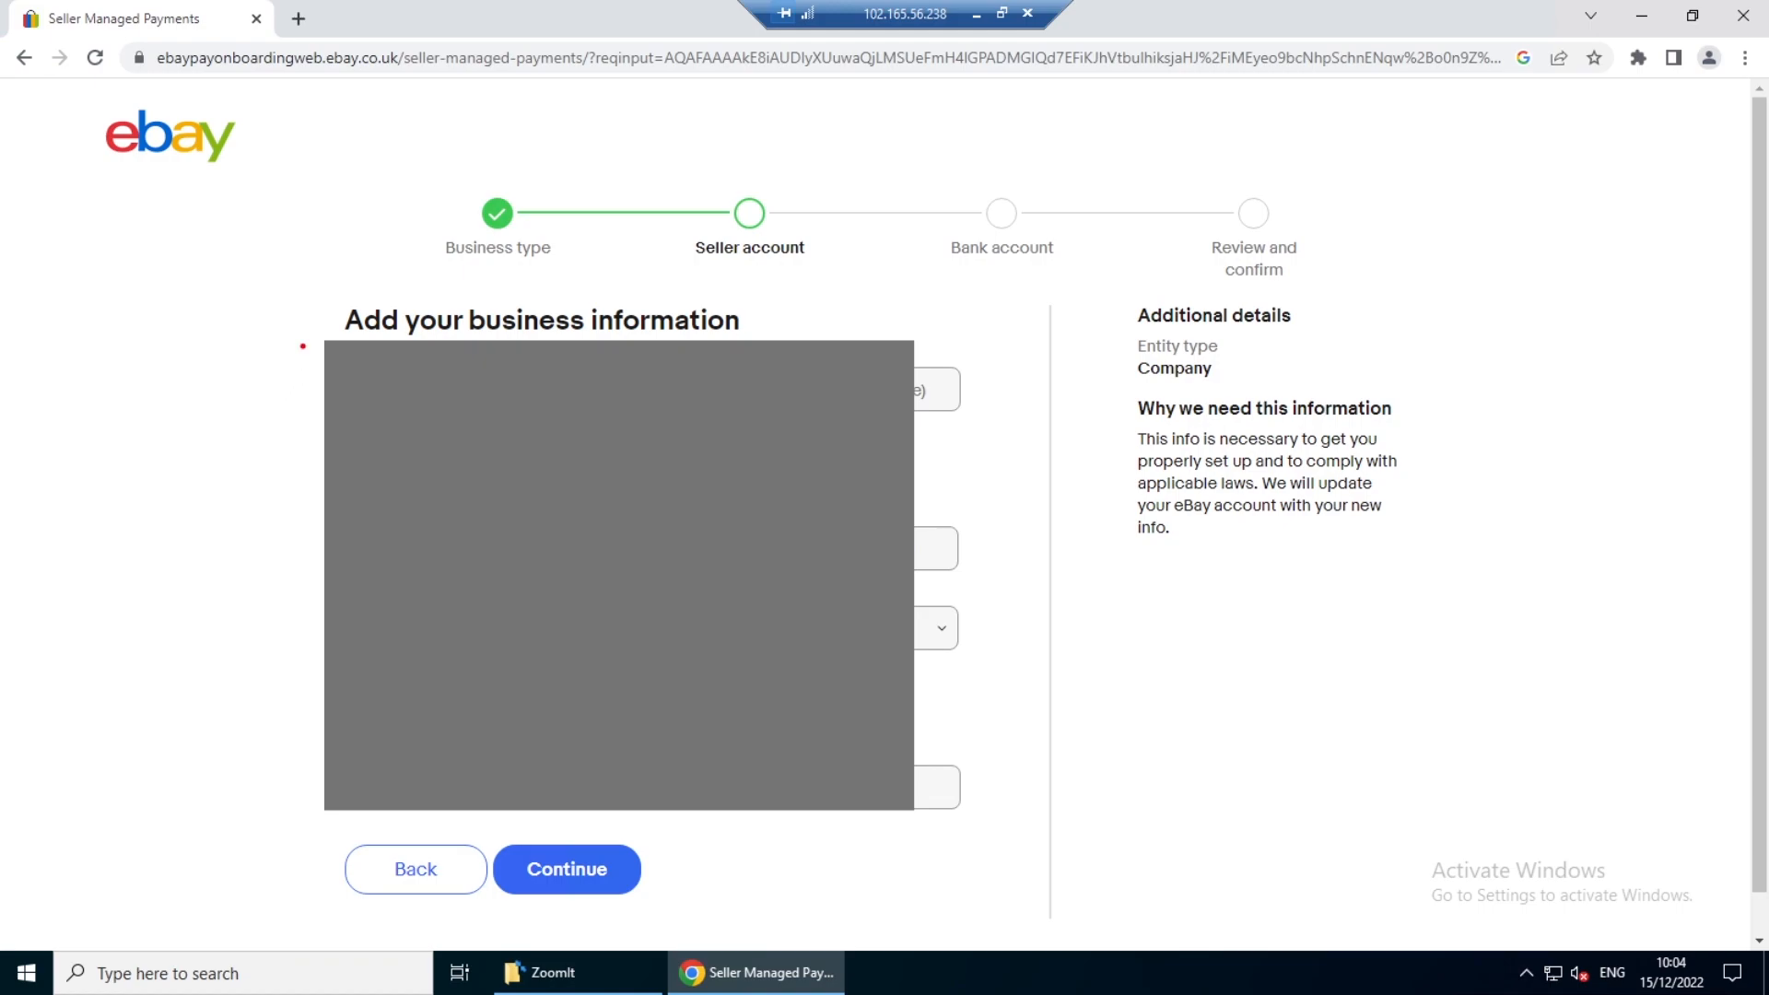
mouse_move(302, 346)
mouse_down()
mouse_move(331, 706)
mouse_move(741, 856)
mouse_up()
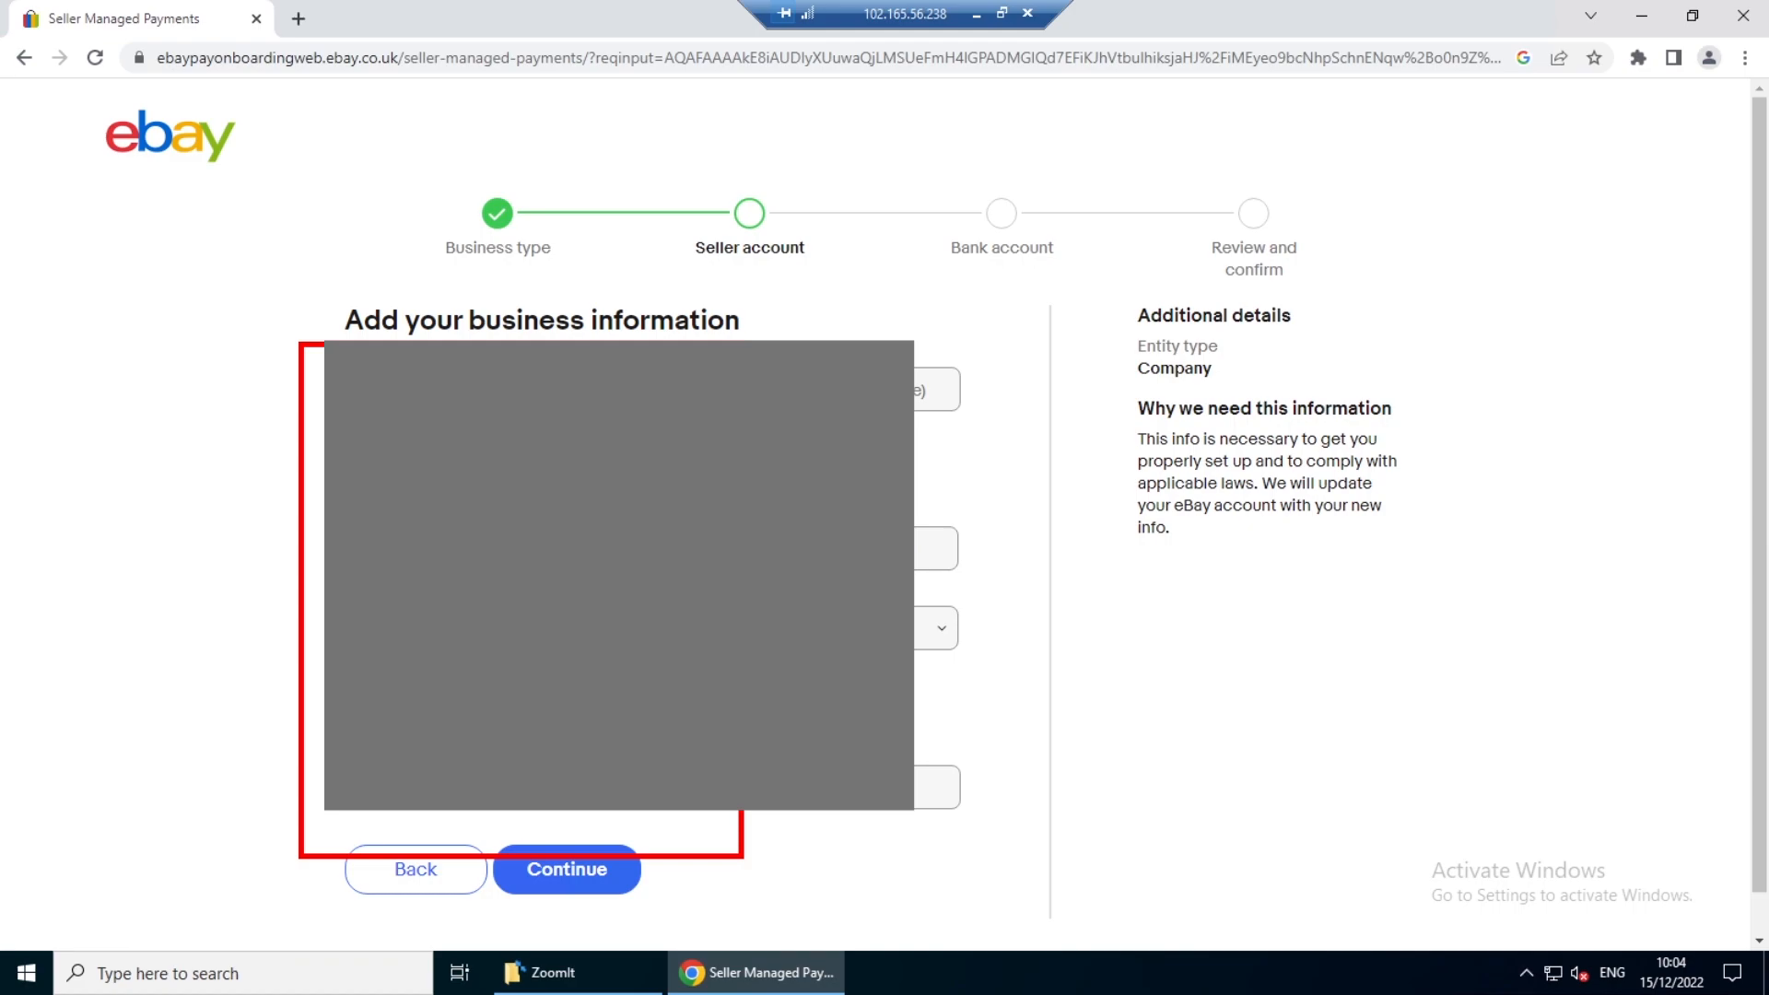
key(Escape)
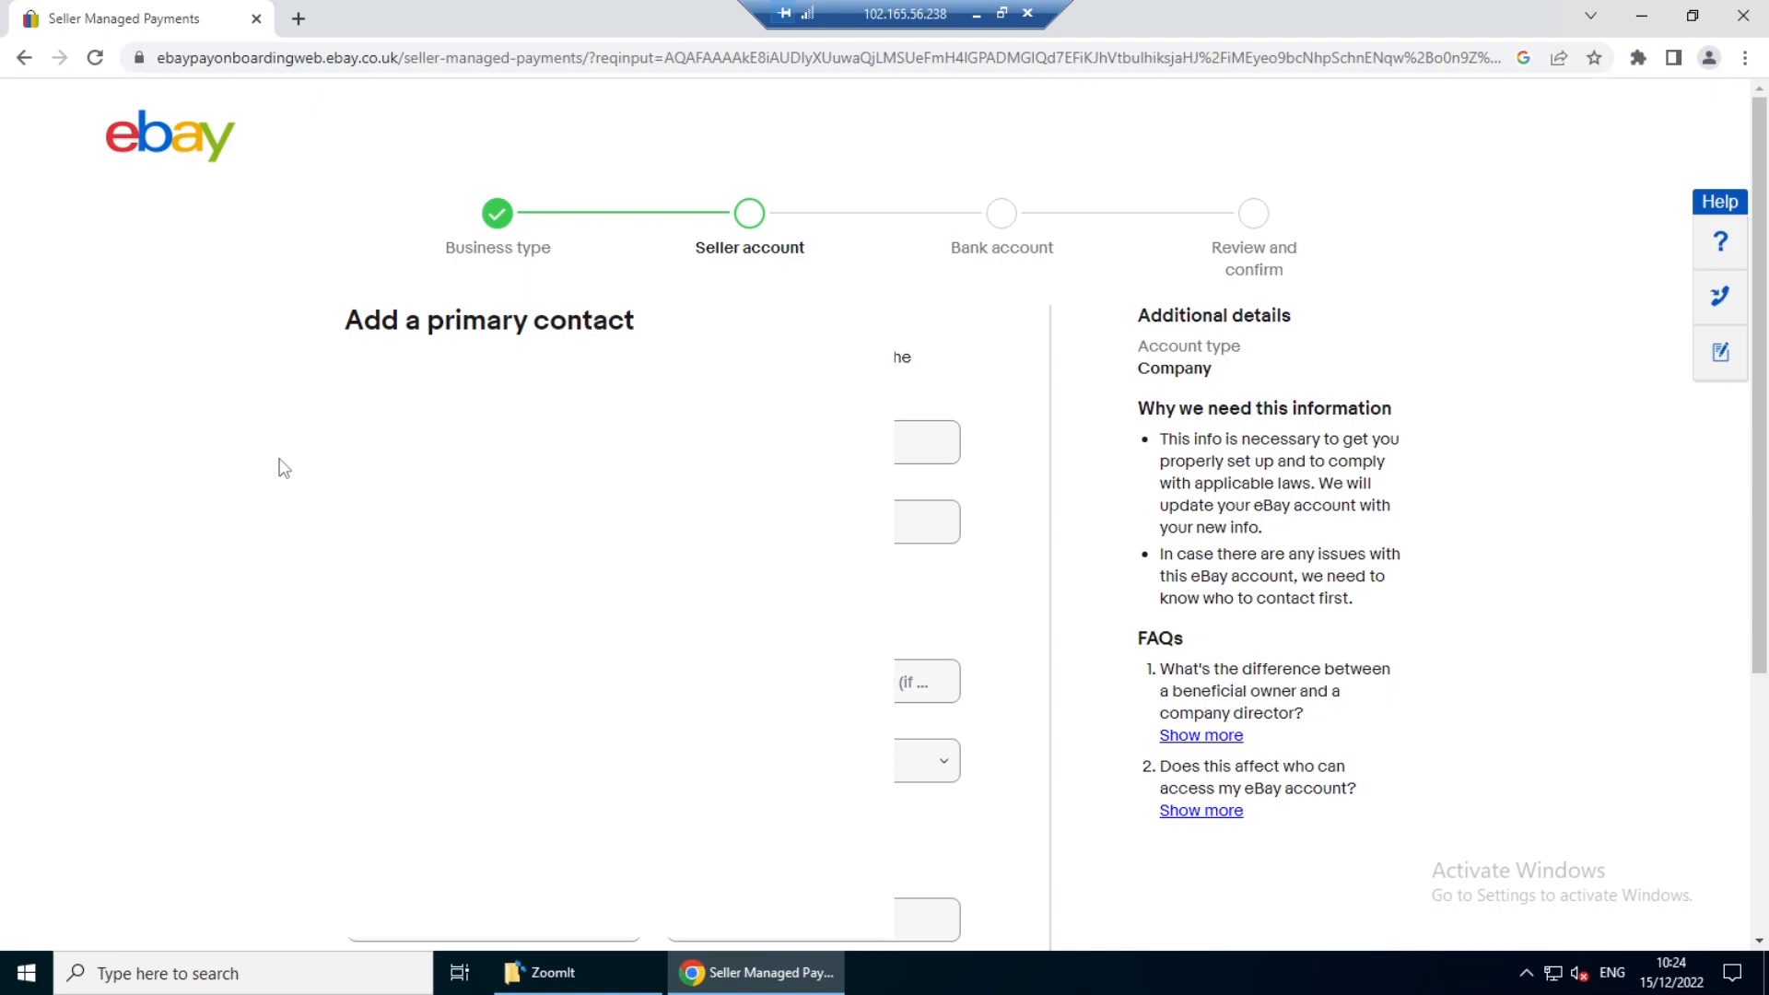
key(ctrl+2)
drag(316, 284, 391, 335)
key(Escape)
- Submit the primary contact details with the Company director role, and accept the reviewed stakeholders to reach bank account linking
scroll(1058, 507, down, 4)
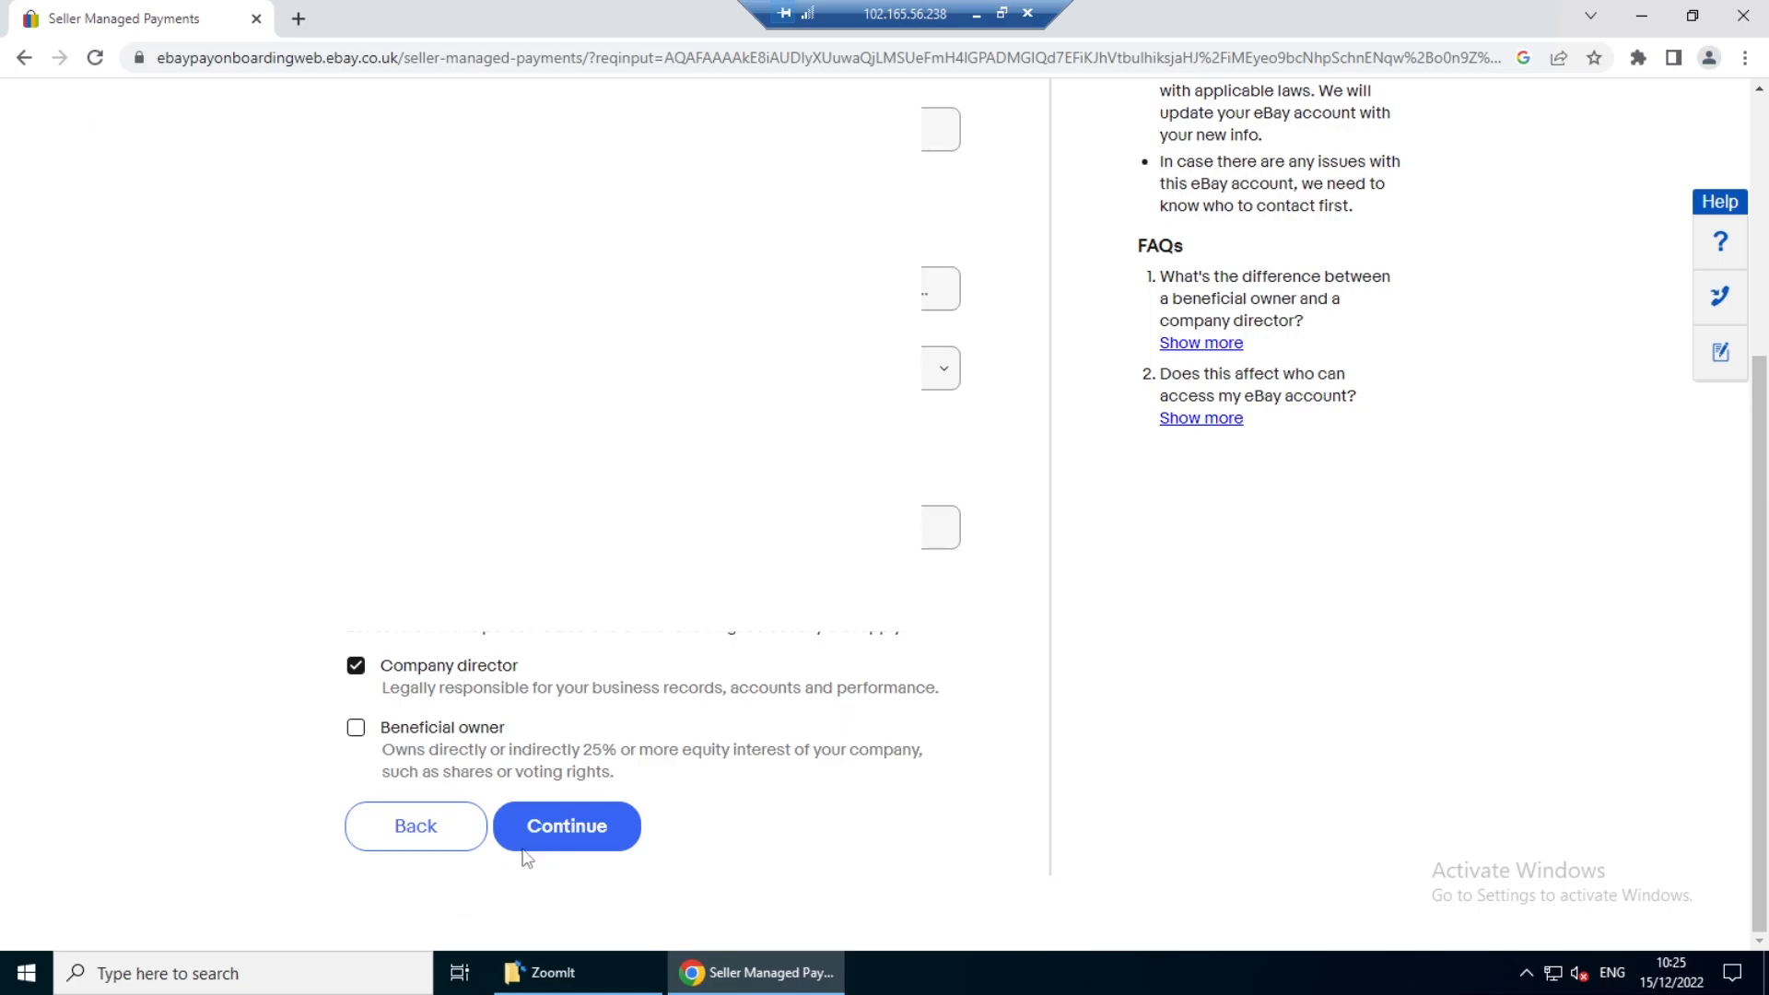
click(566, 826)
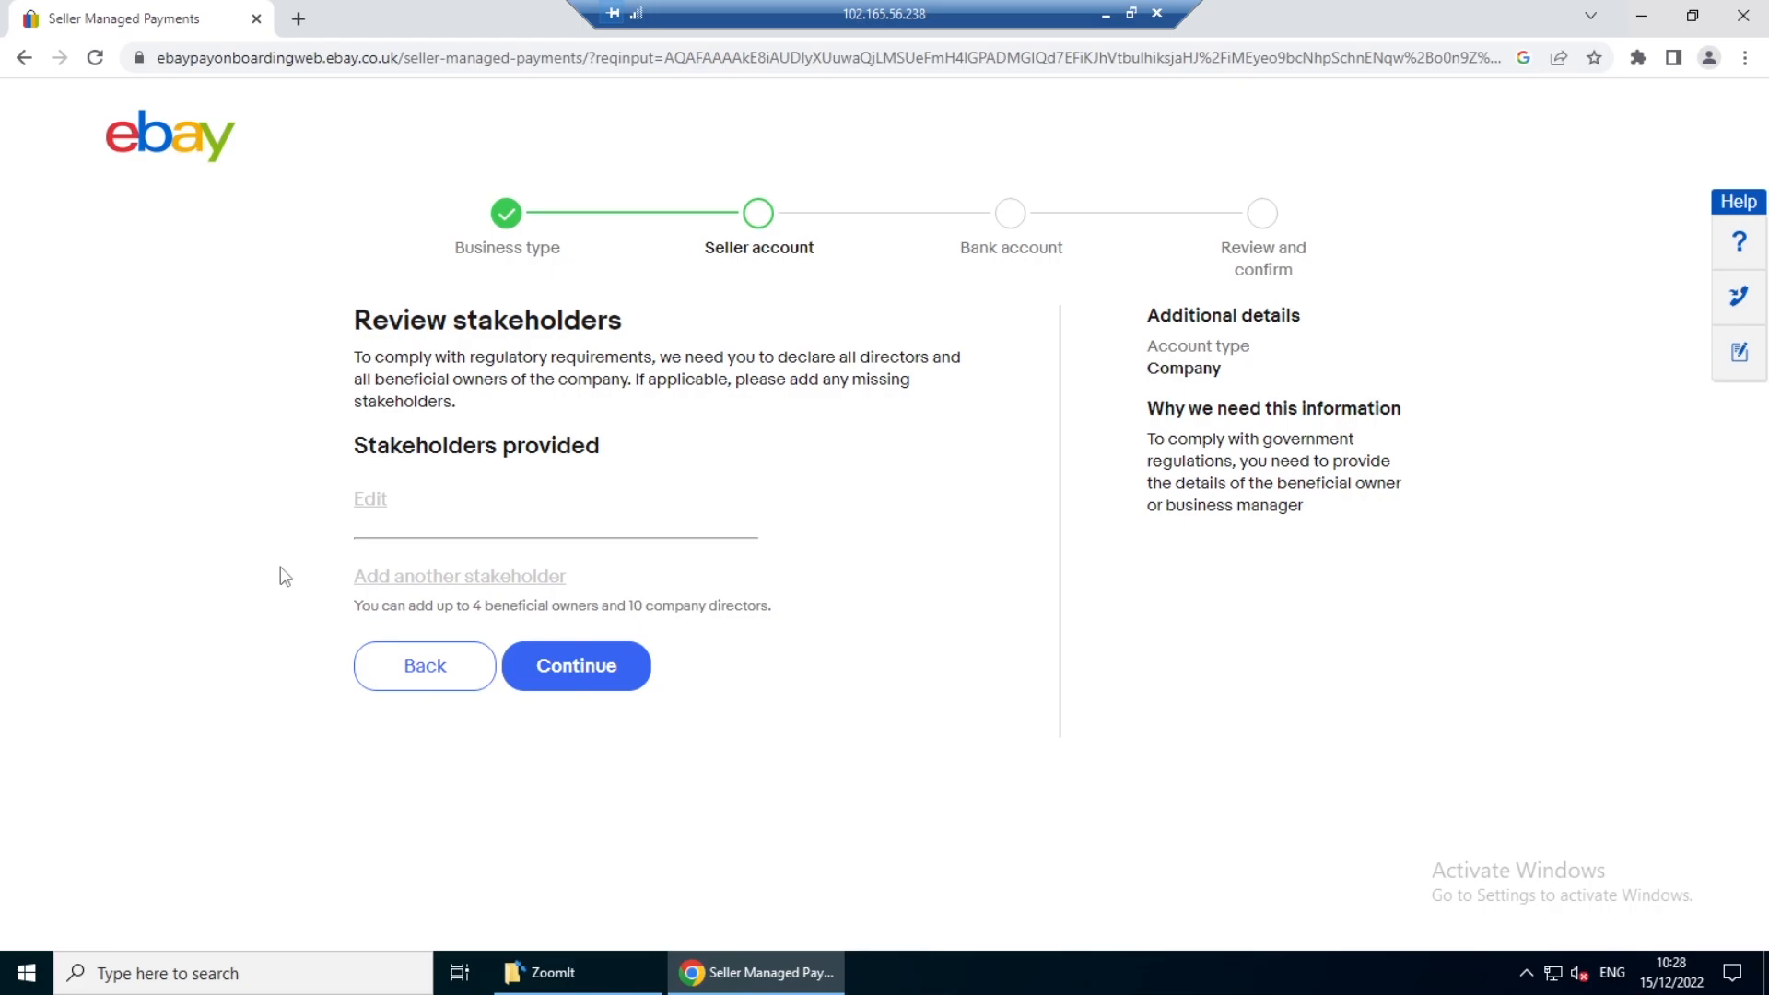
click(584, 685)
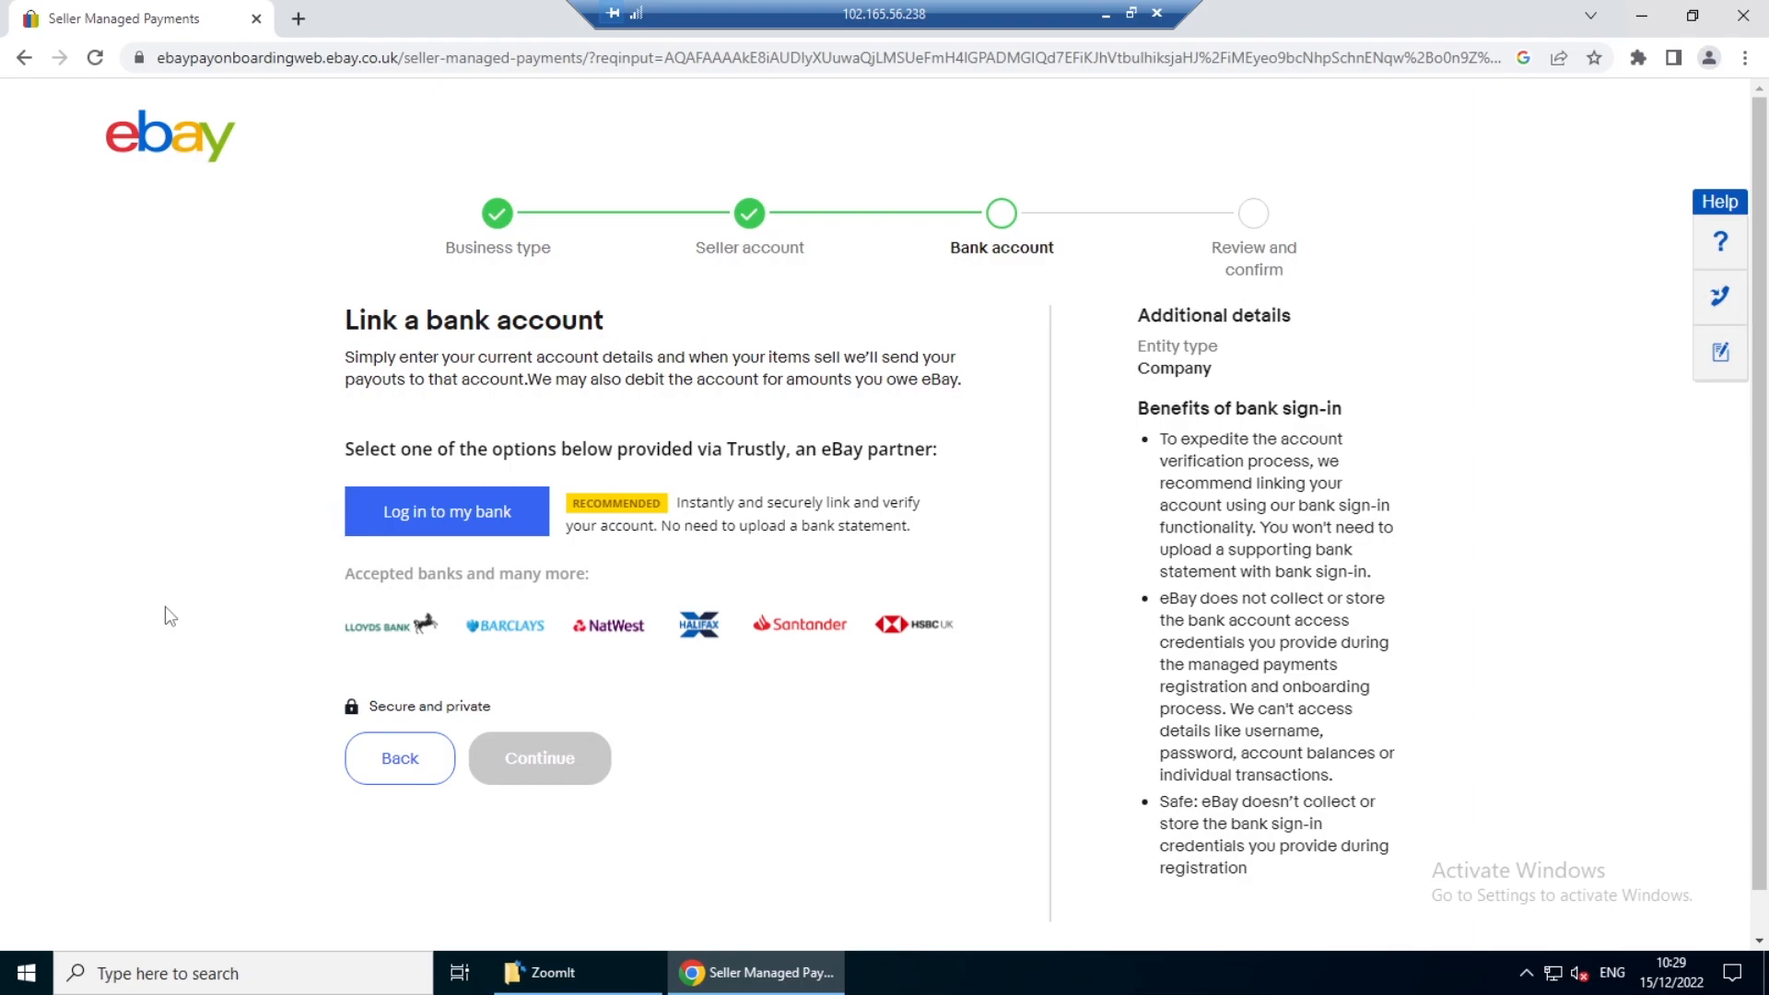
key(ctrl+2)
mouse_move(329, 281)
mouse_down()
mouse_move(412, 342)
mouse_move(637, 403)
mouse_up()
key(e)
drag(450, 583, 573, 668)
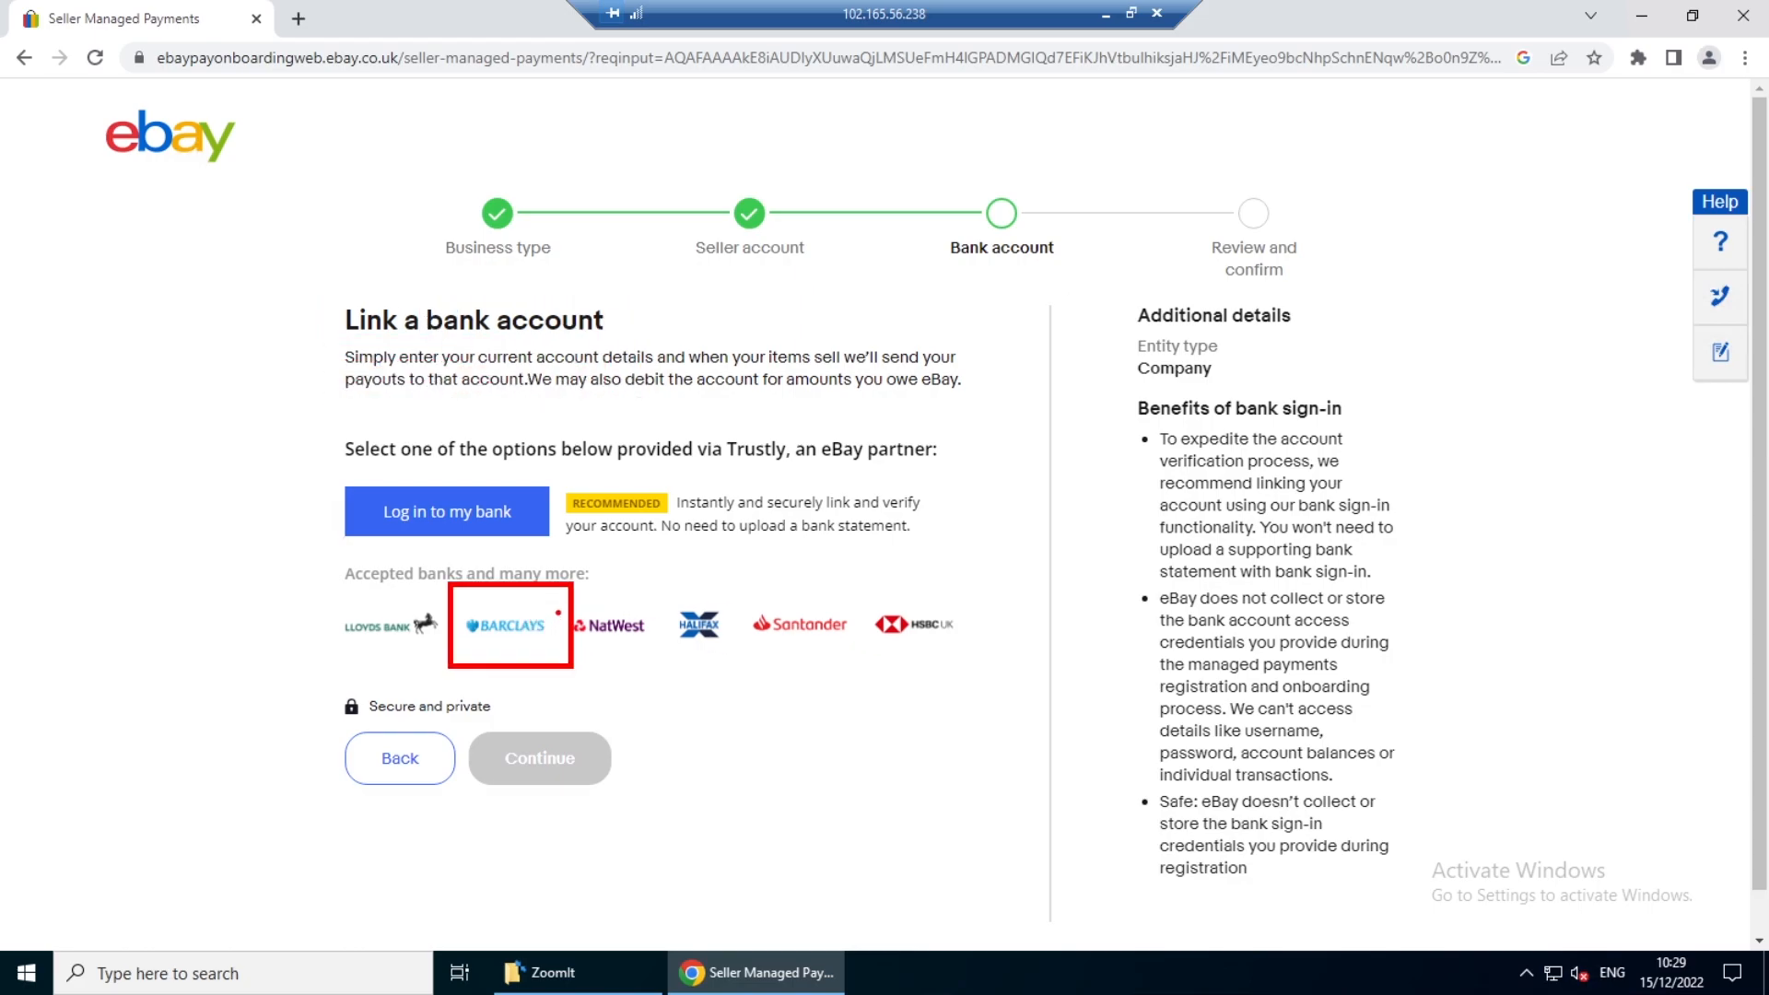
drag(558, 606, 623, 599)
key(Escape)
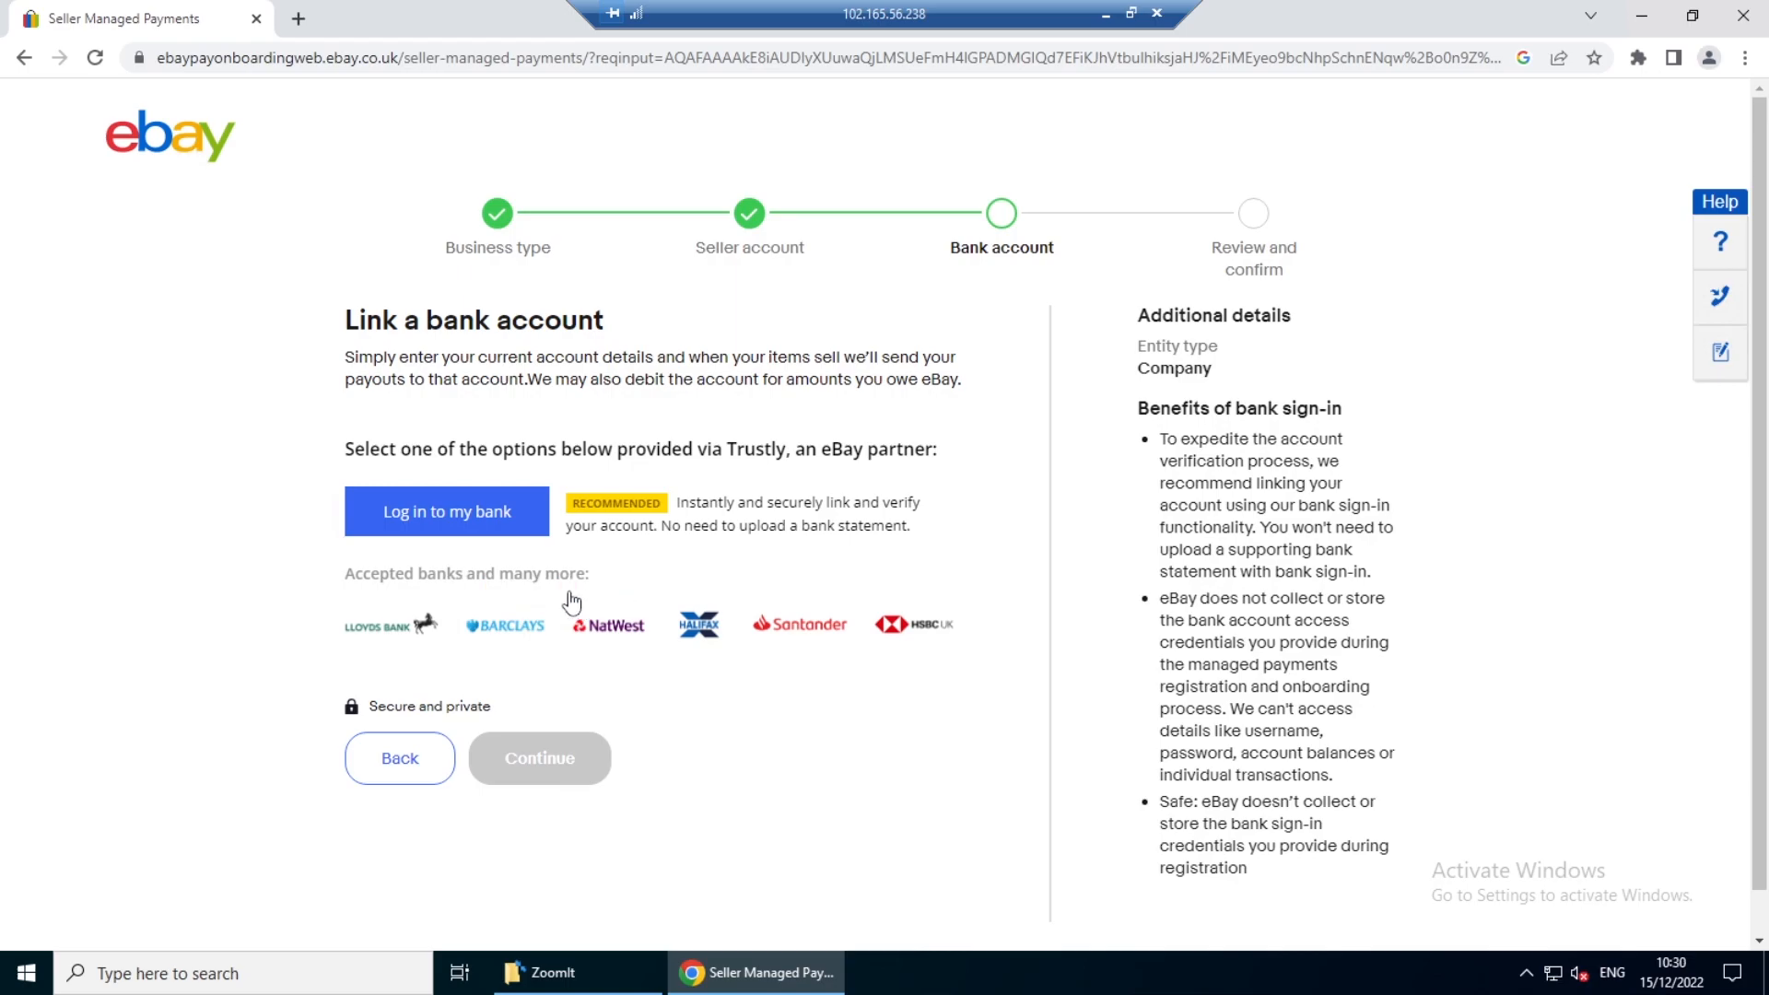
- Choose Barclays as the bank to link, dismiss its online login window and switch to entering the account details manually
click(508, 634)
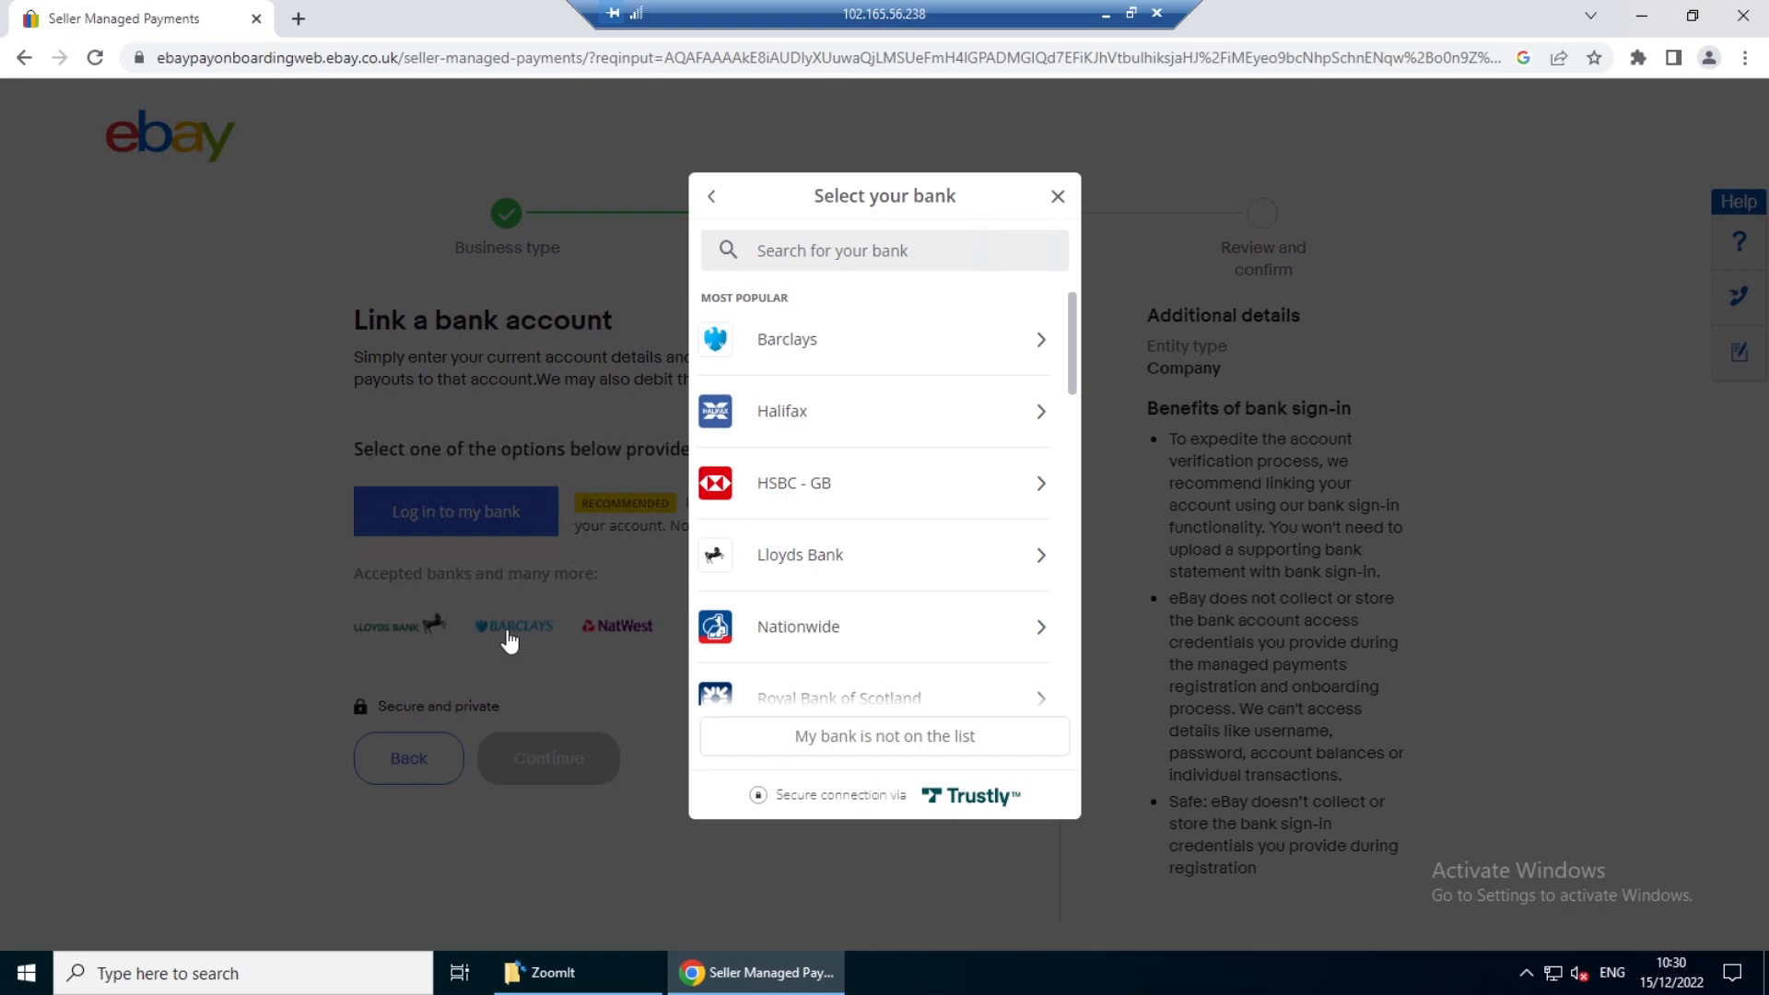
click(783, 346)
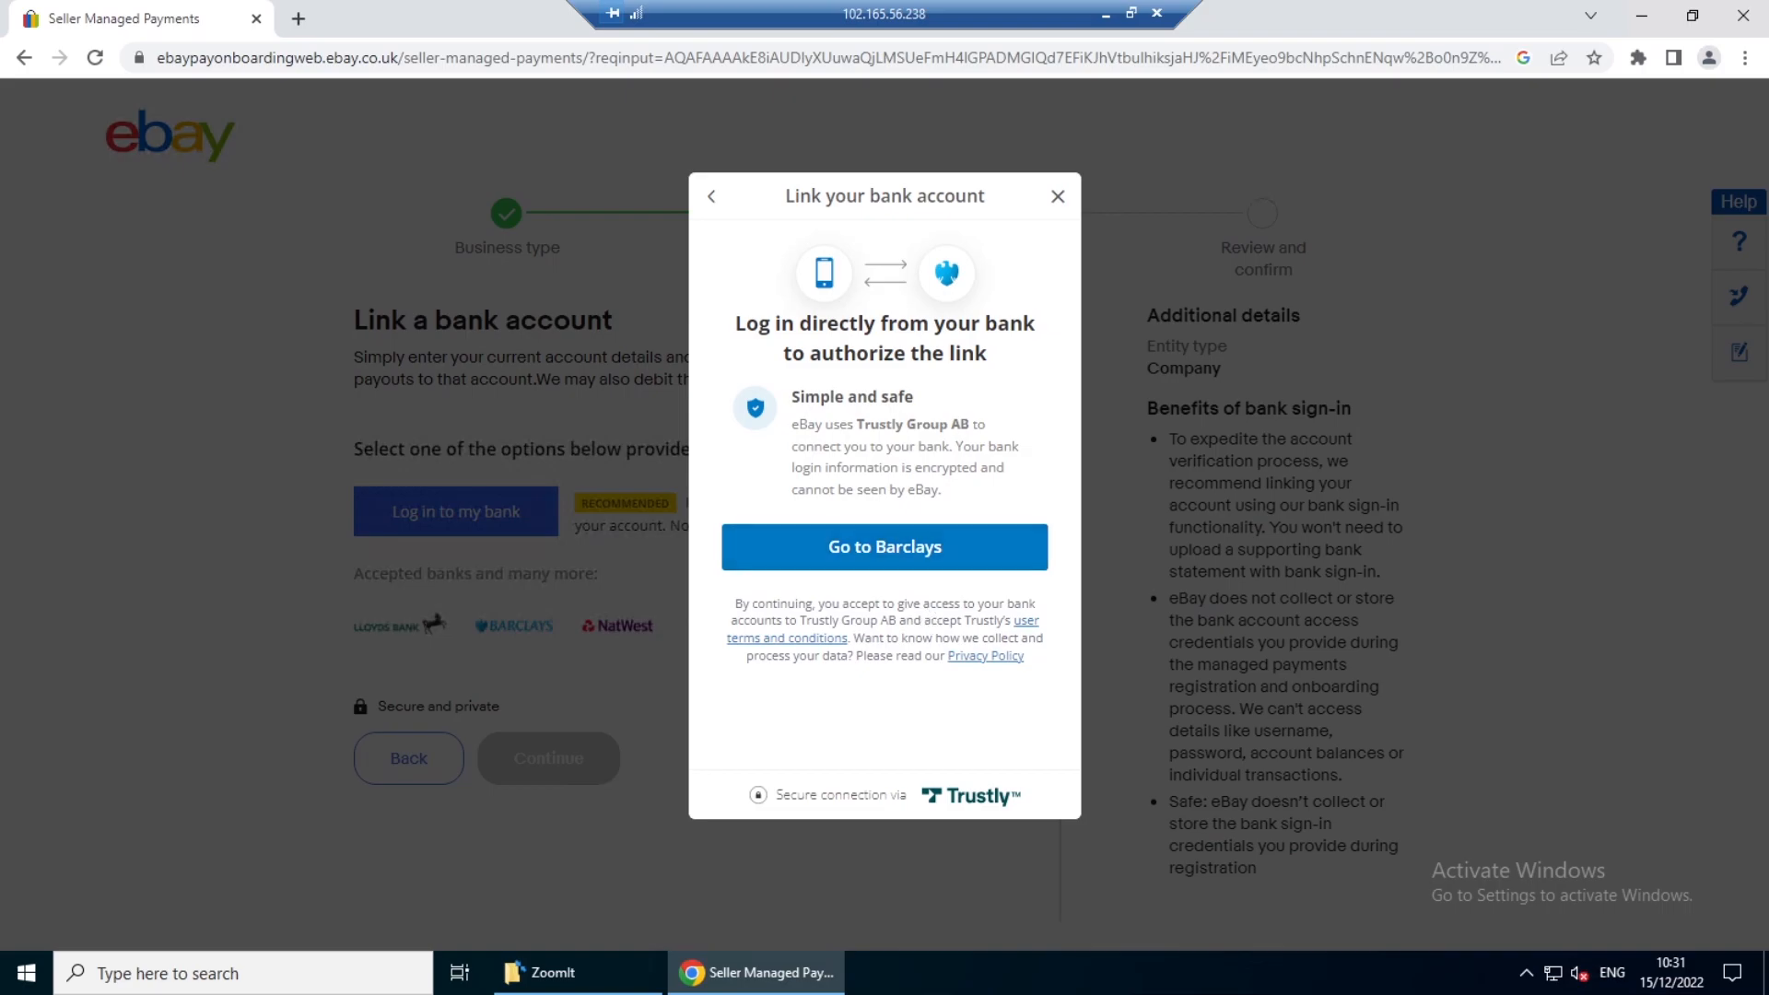
click(882, 563)
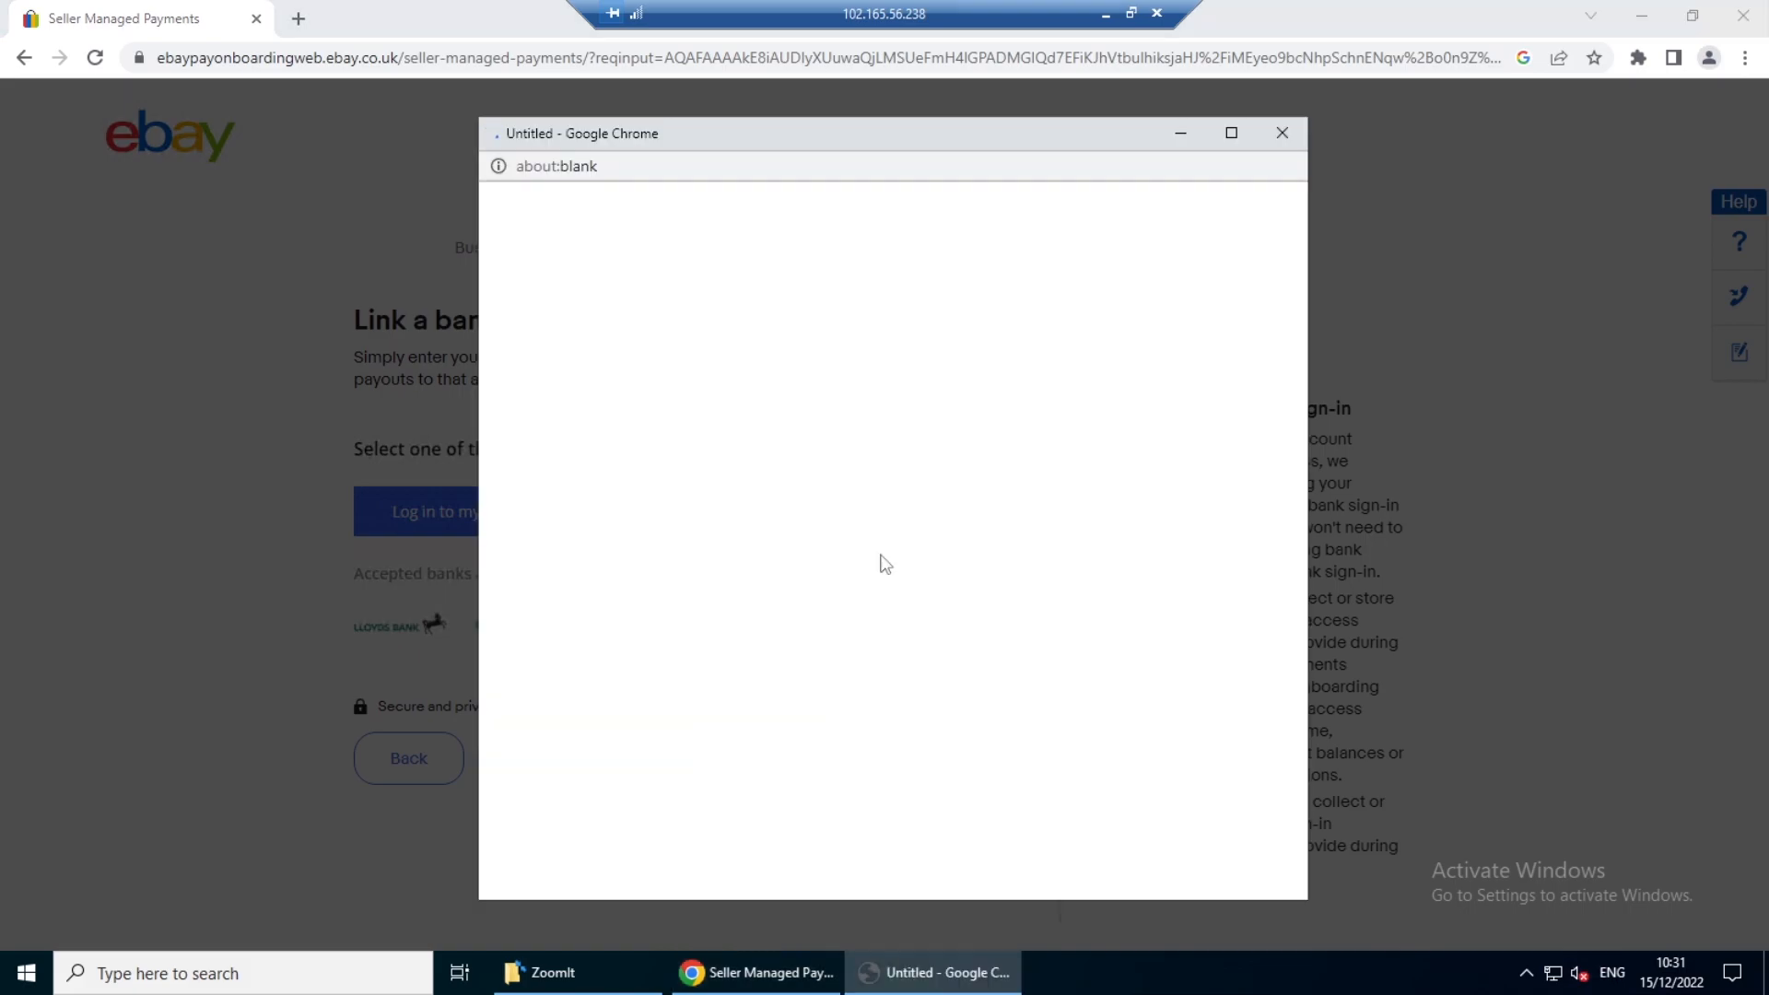
click(1281, 133)
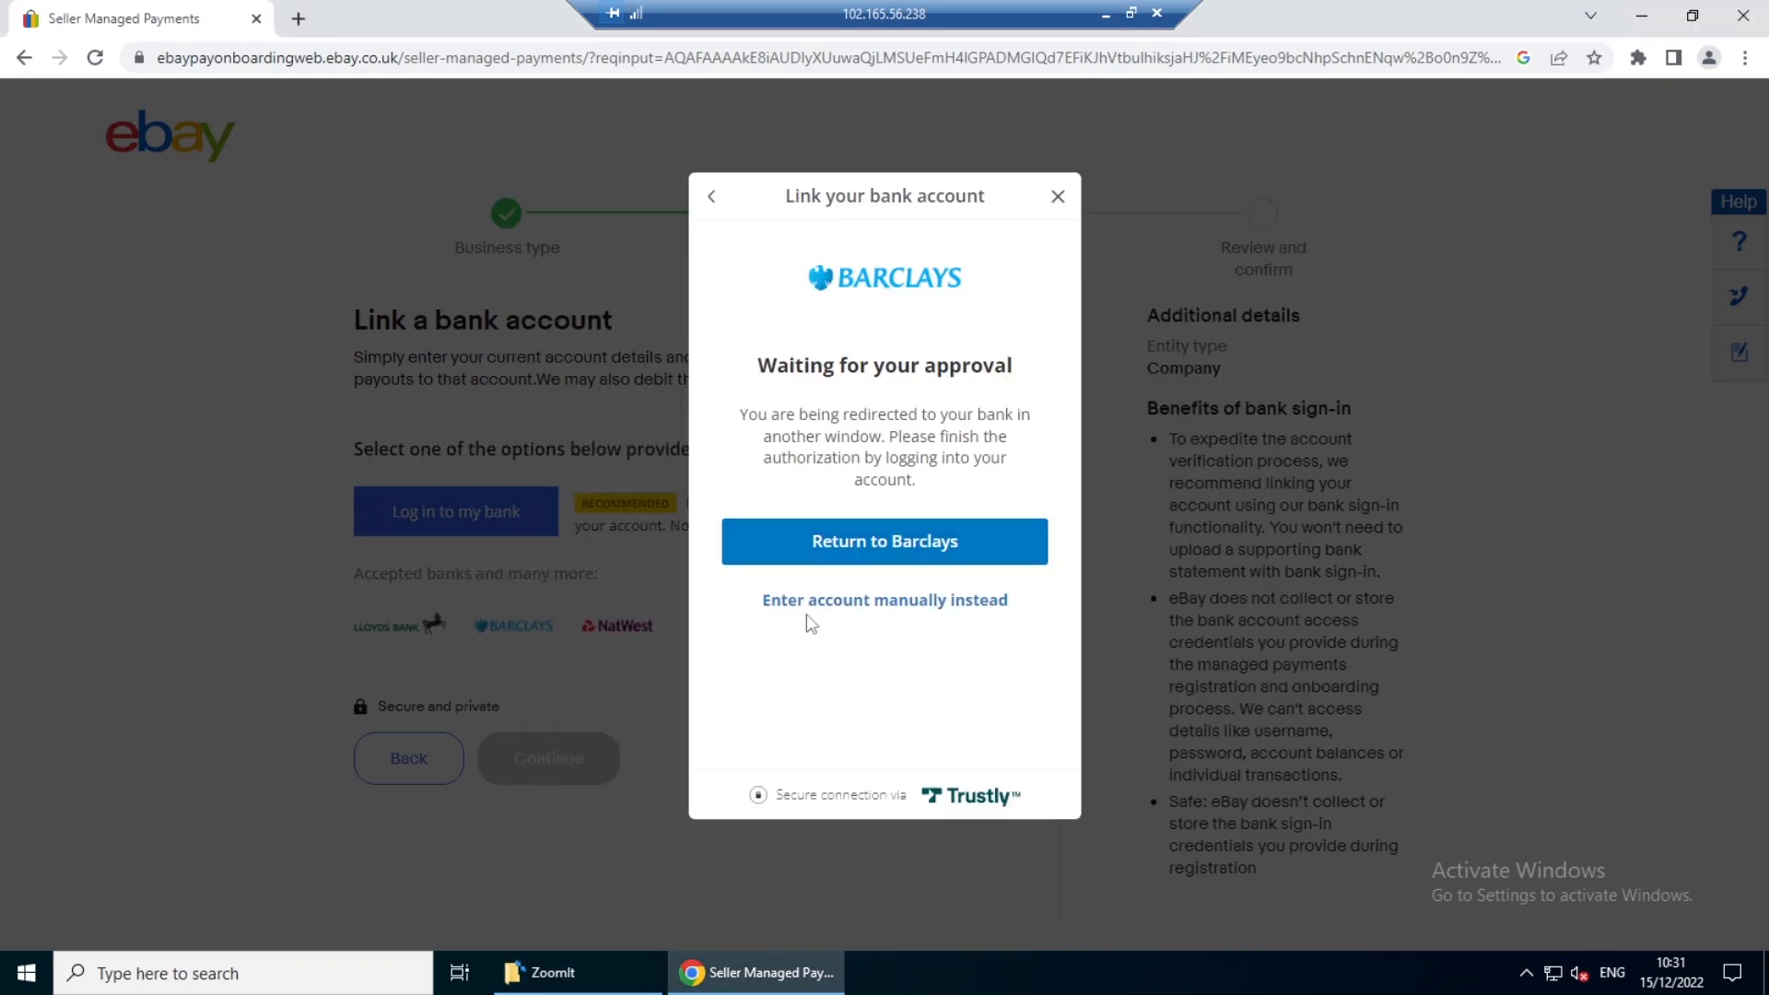
click(950, 604)
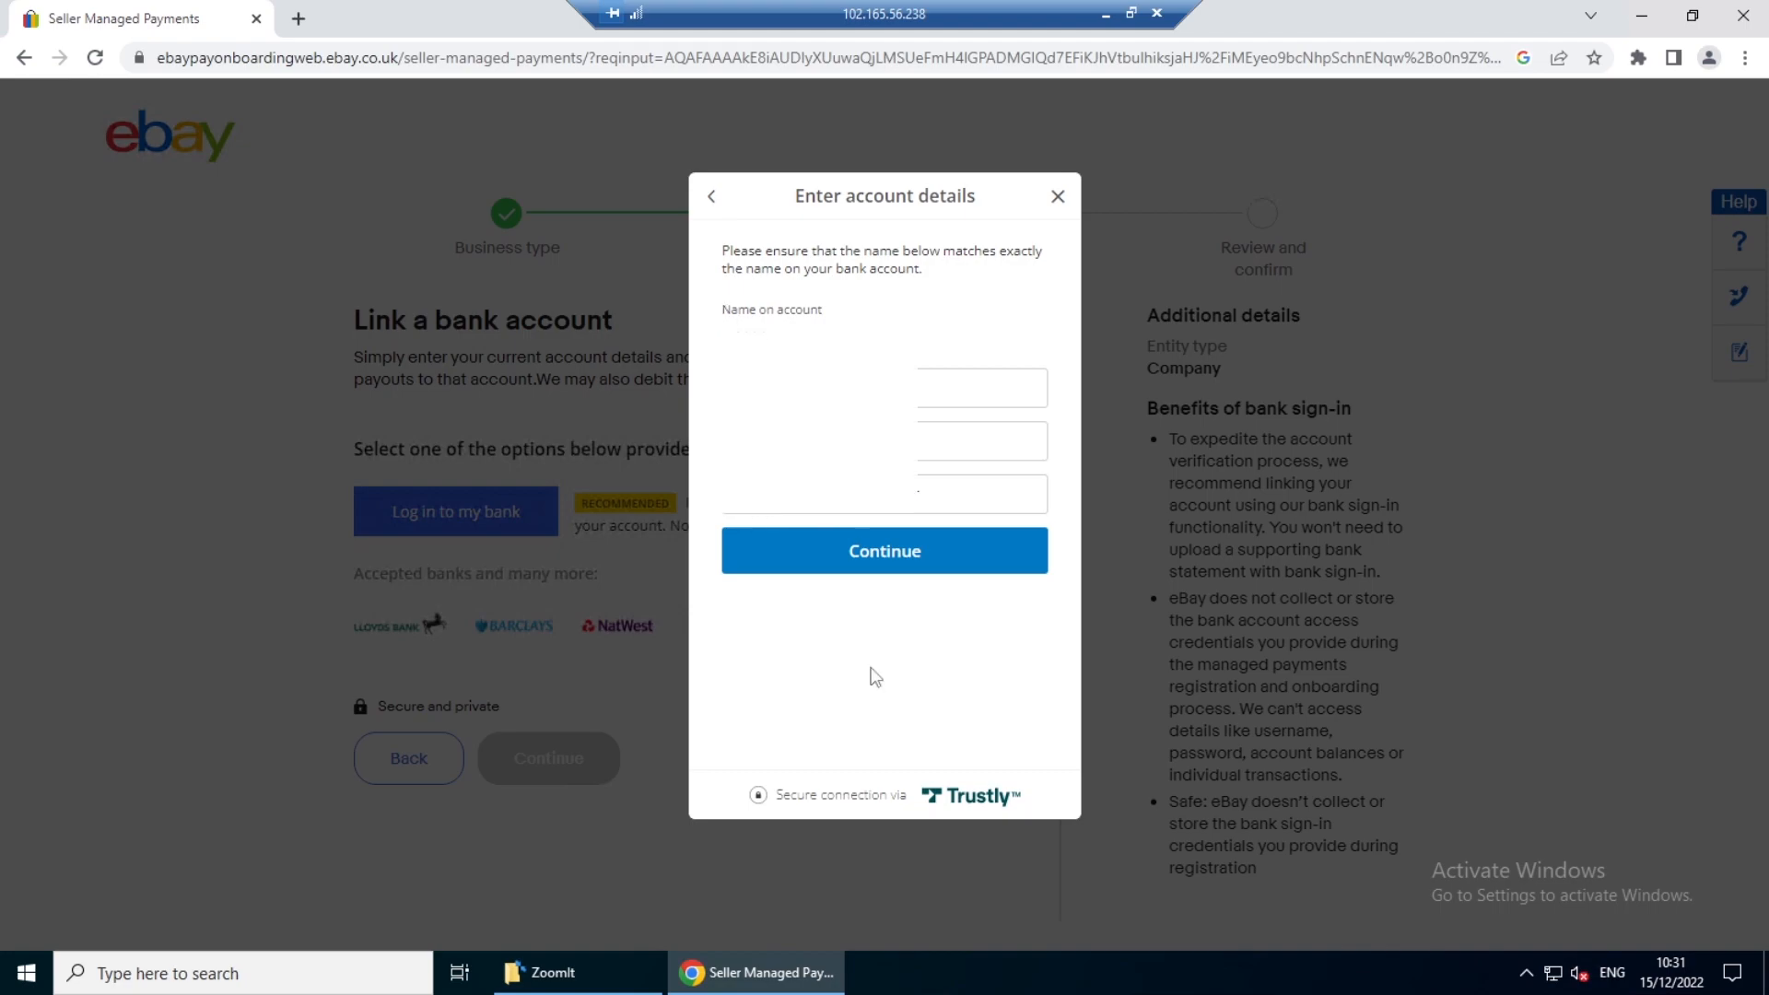
- Submit the manual bank account details, confirm being the account holder authorised for Direct Debits, and continue the registration
click(886, 553)
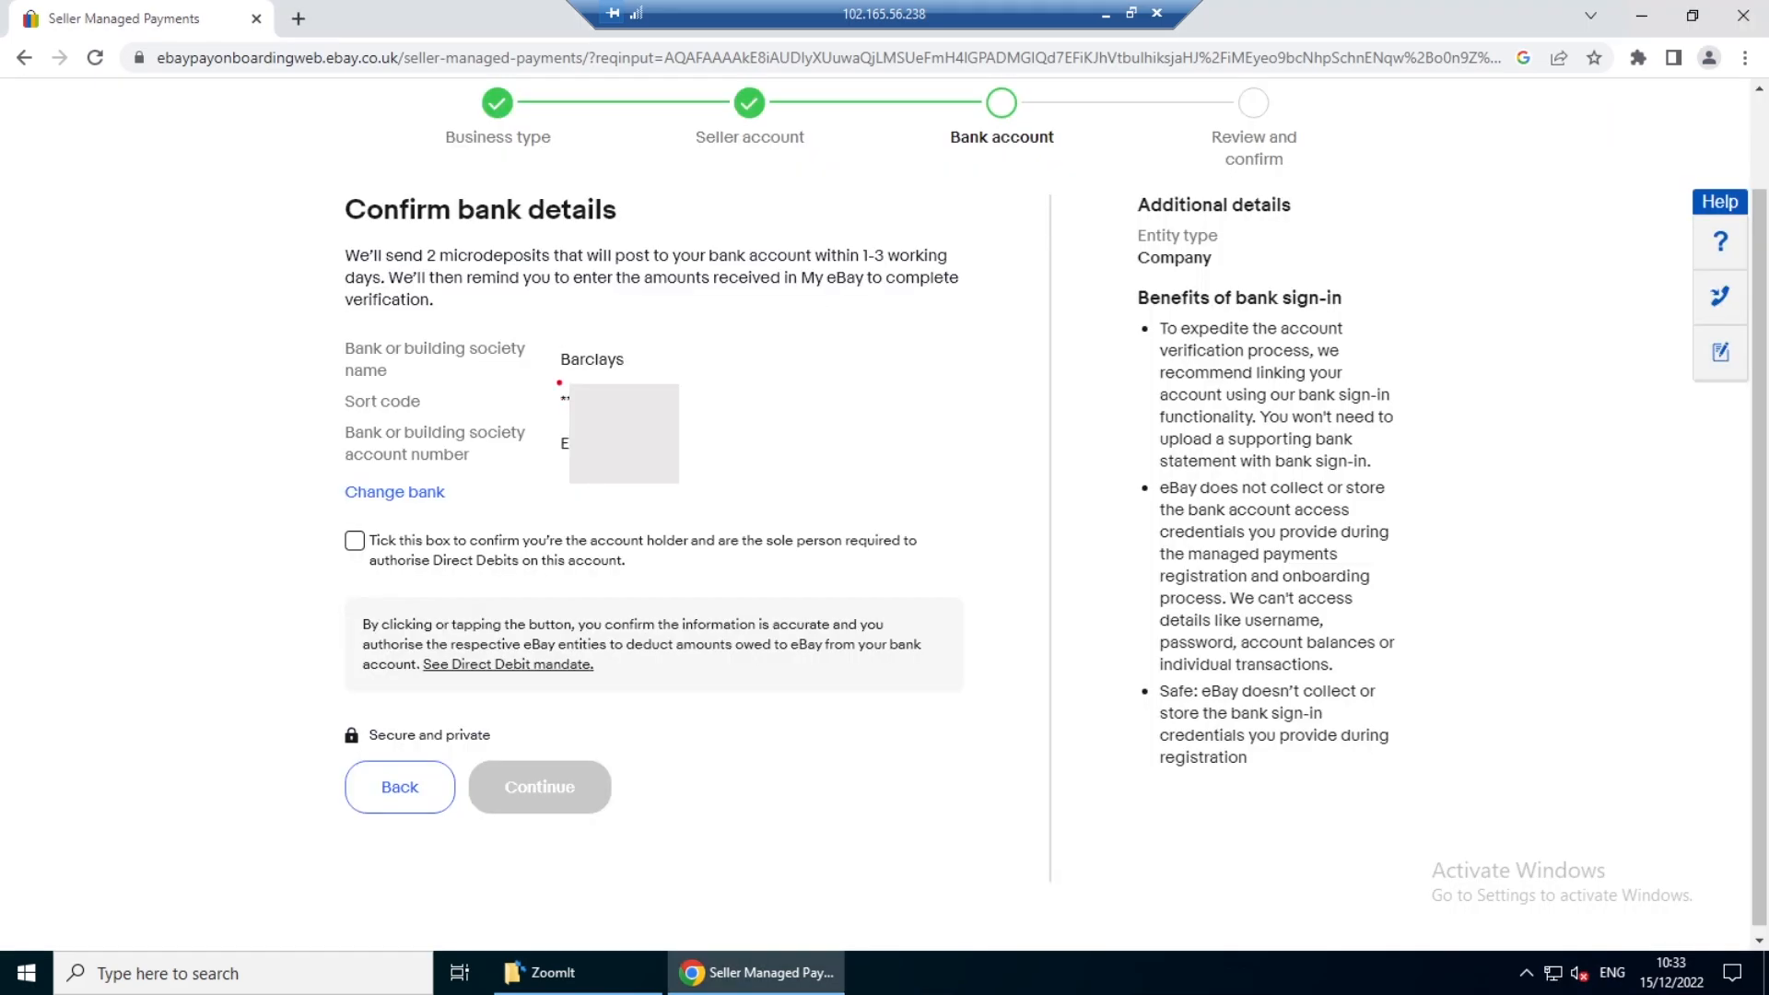
drag(551, 334, 674, 393)
key(Escape)
click(357, 544)
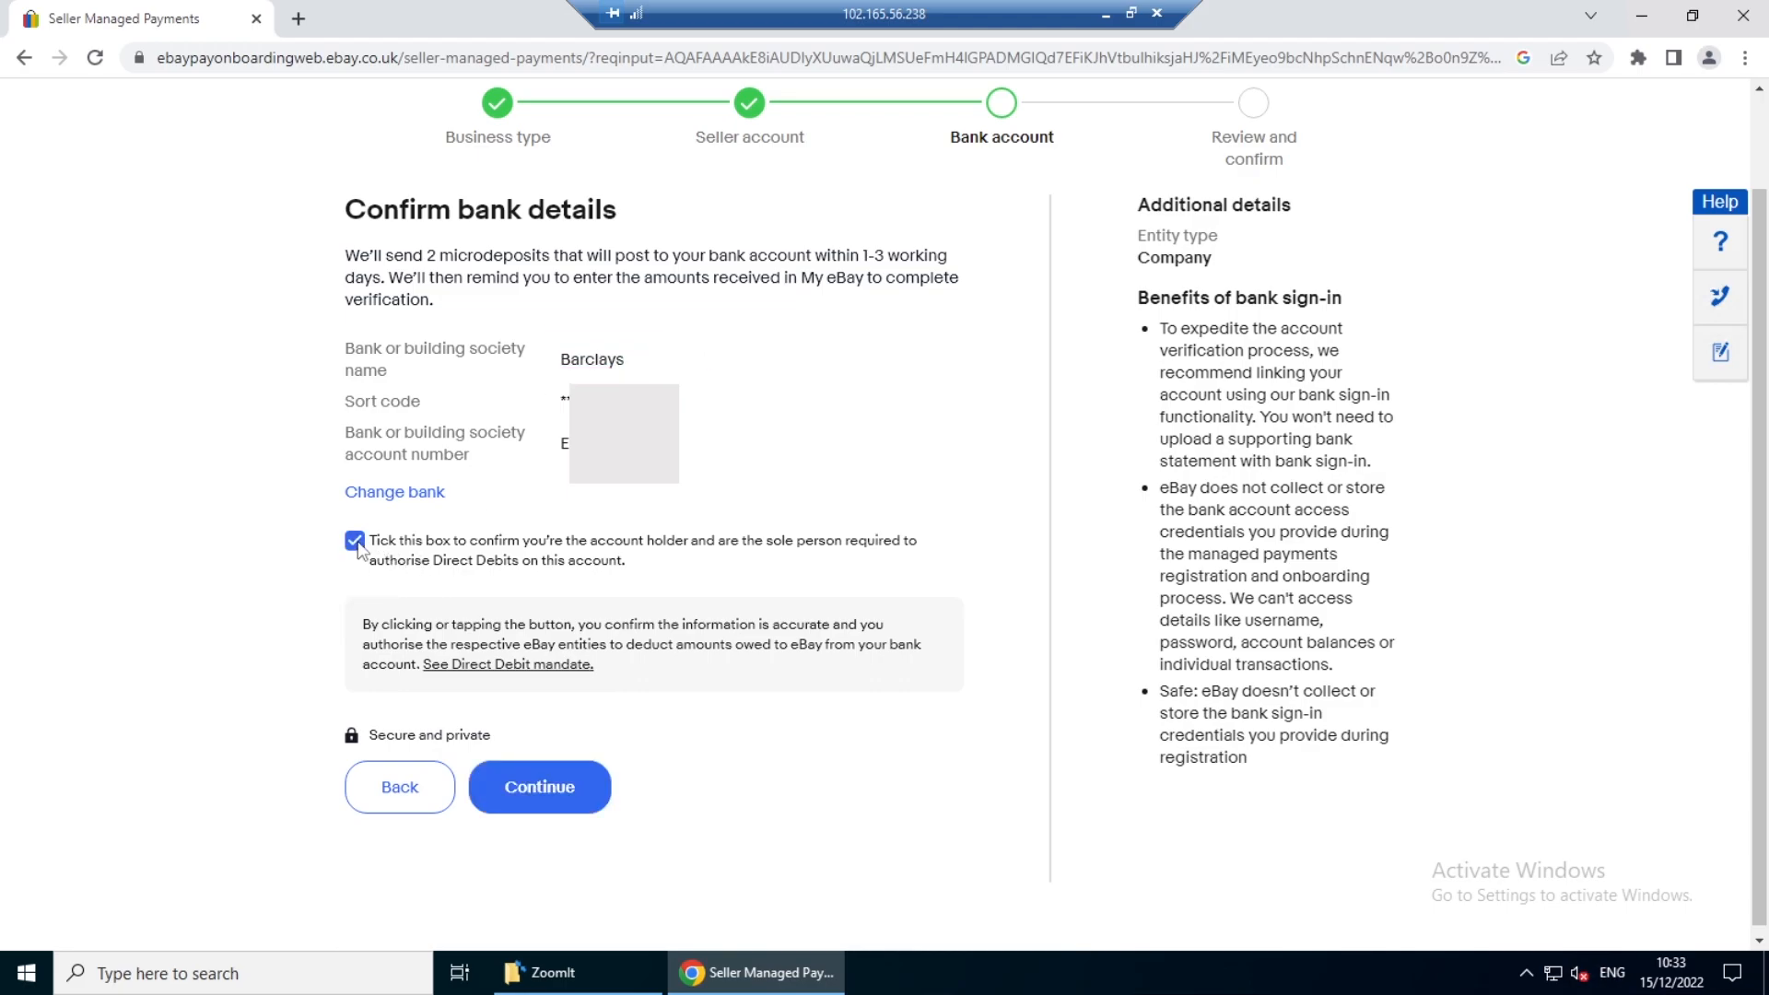
click(538, 788)
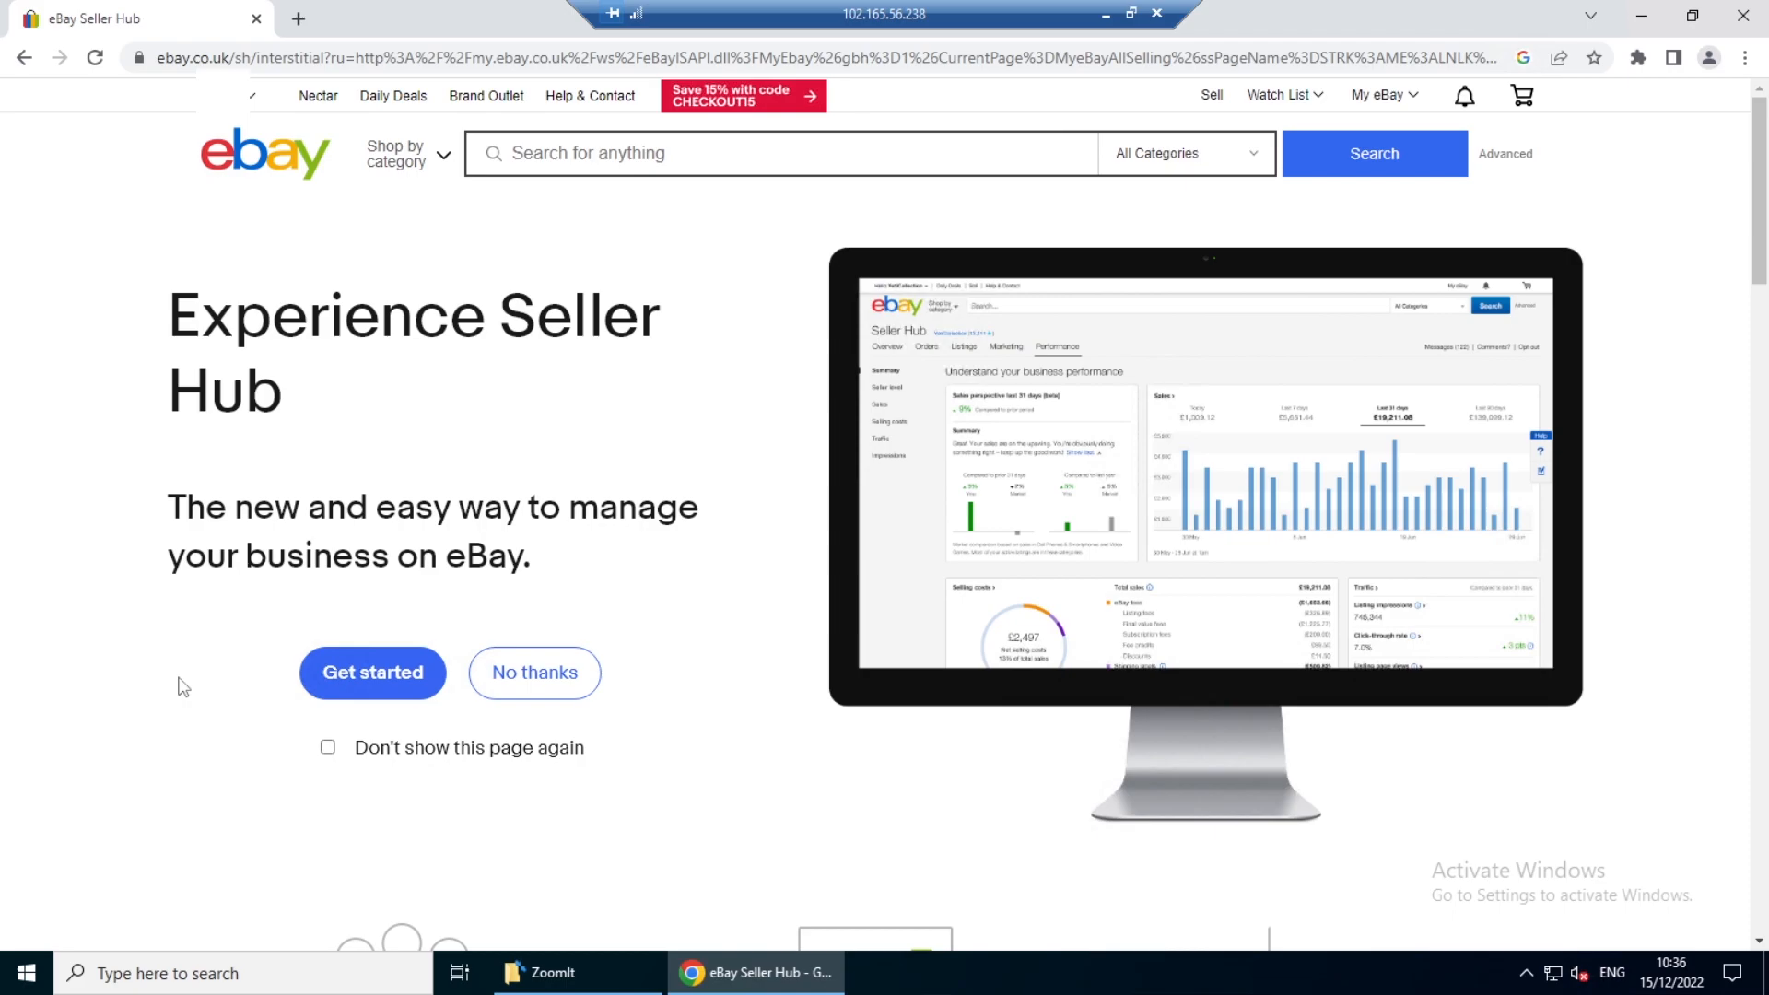
- Start using Seller Hub and go through its welcome tour
click(369, 677)
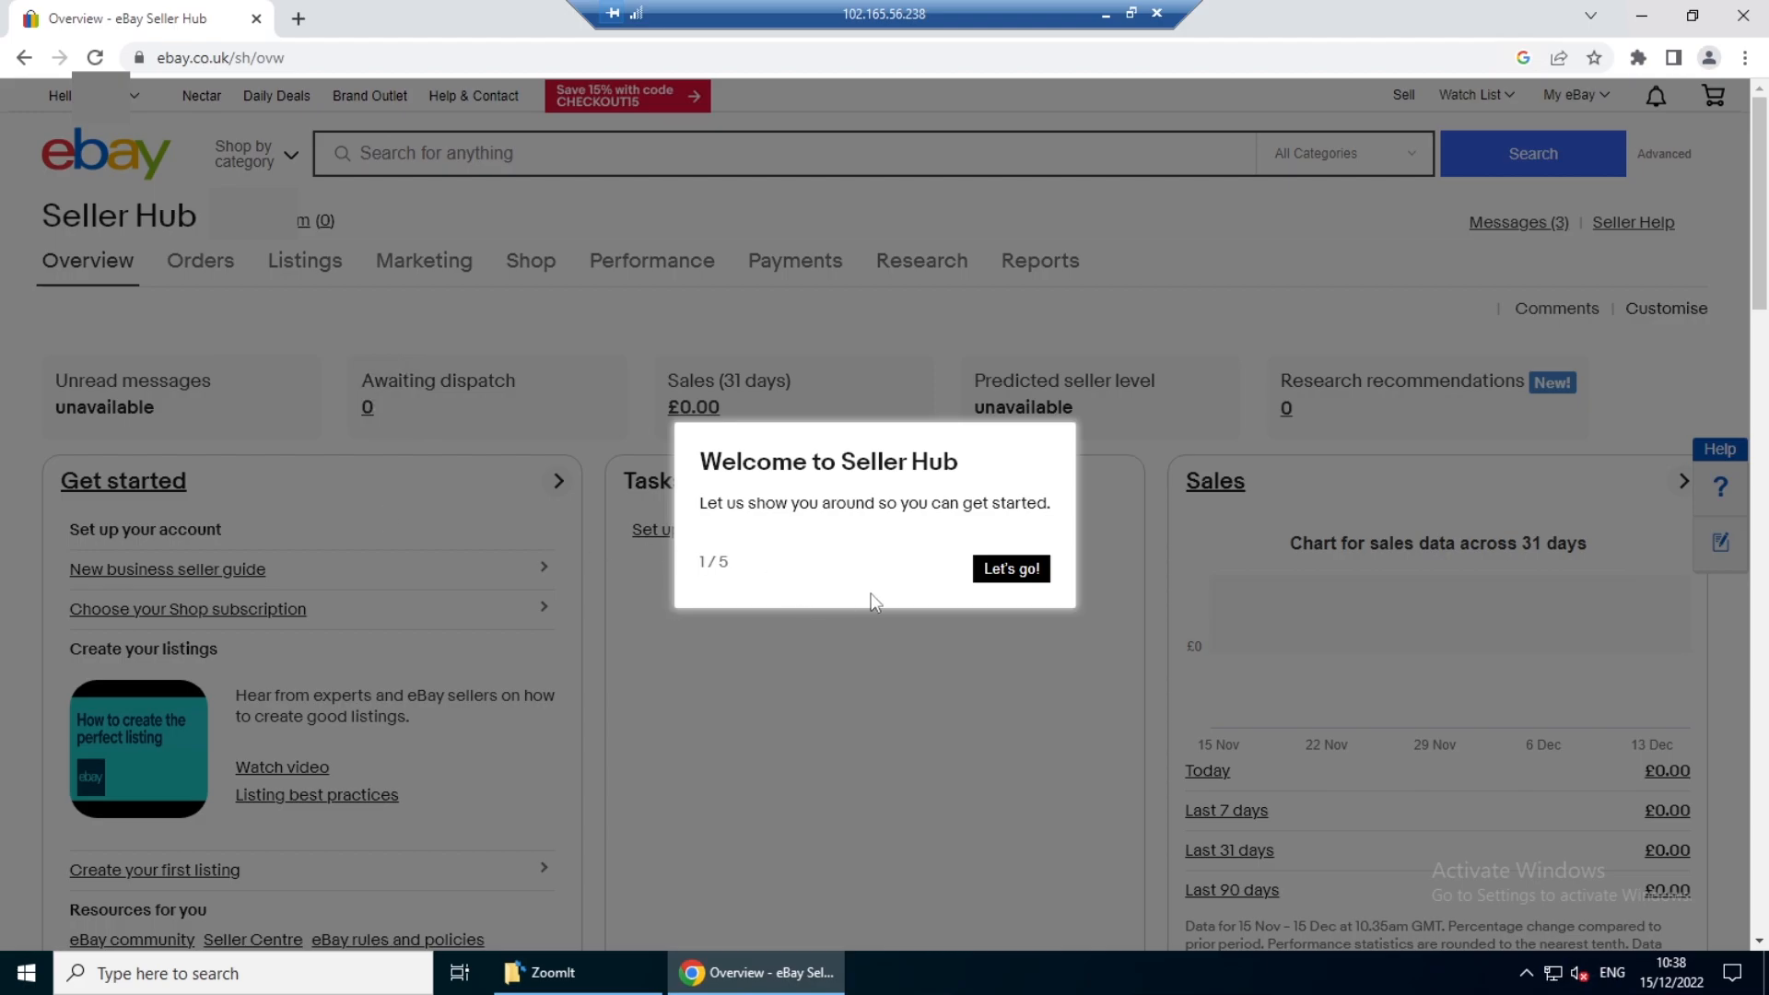
click(1003, 571)
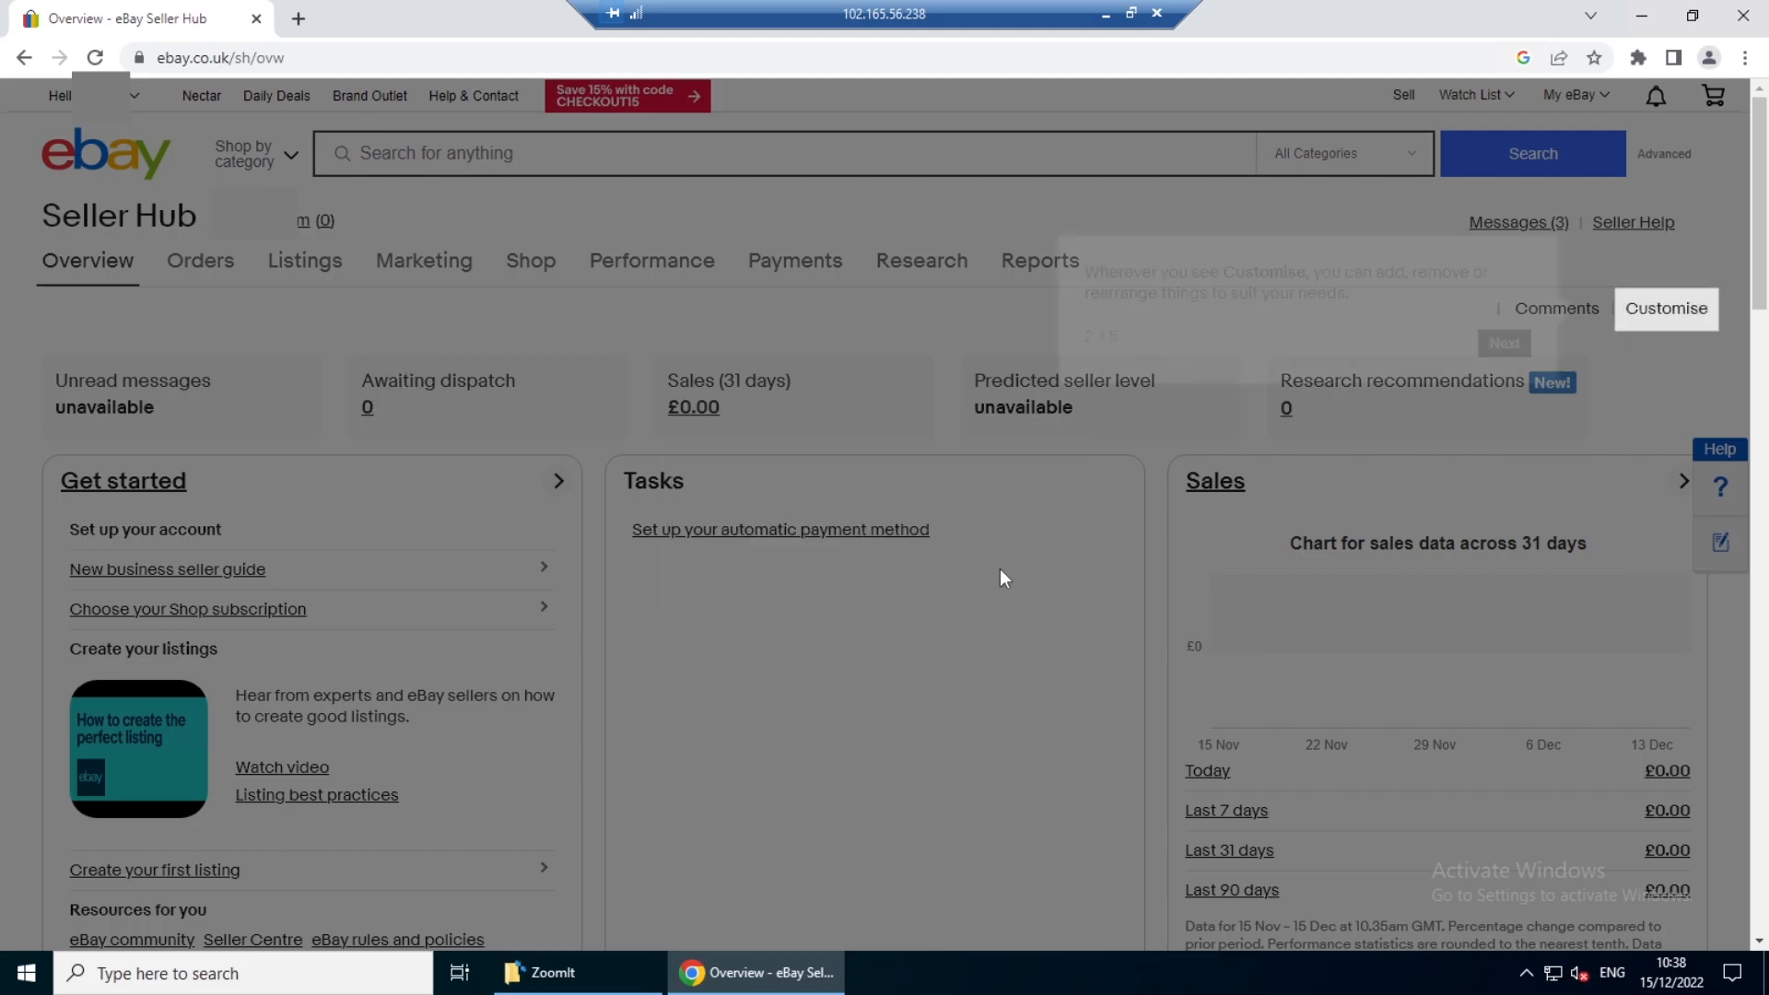
click(1544, 344)
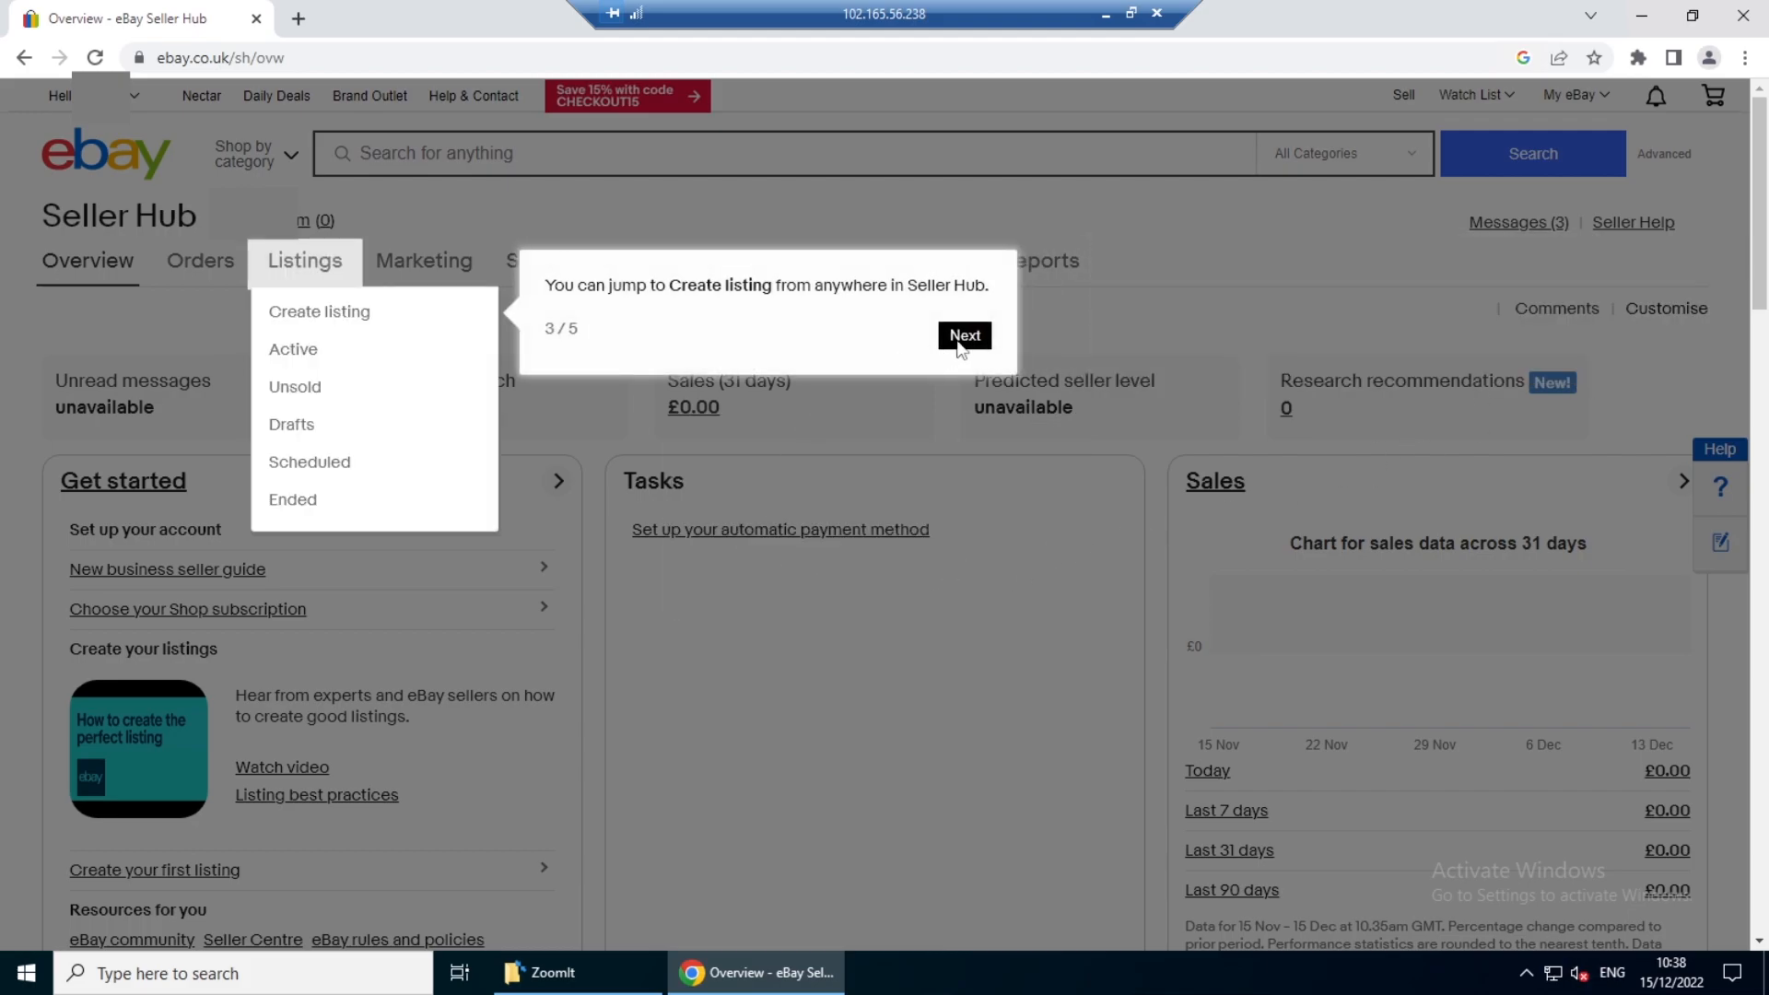
click(962, 337)
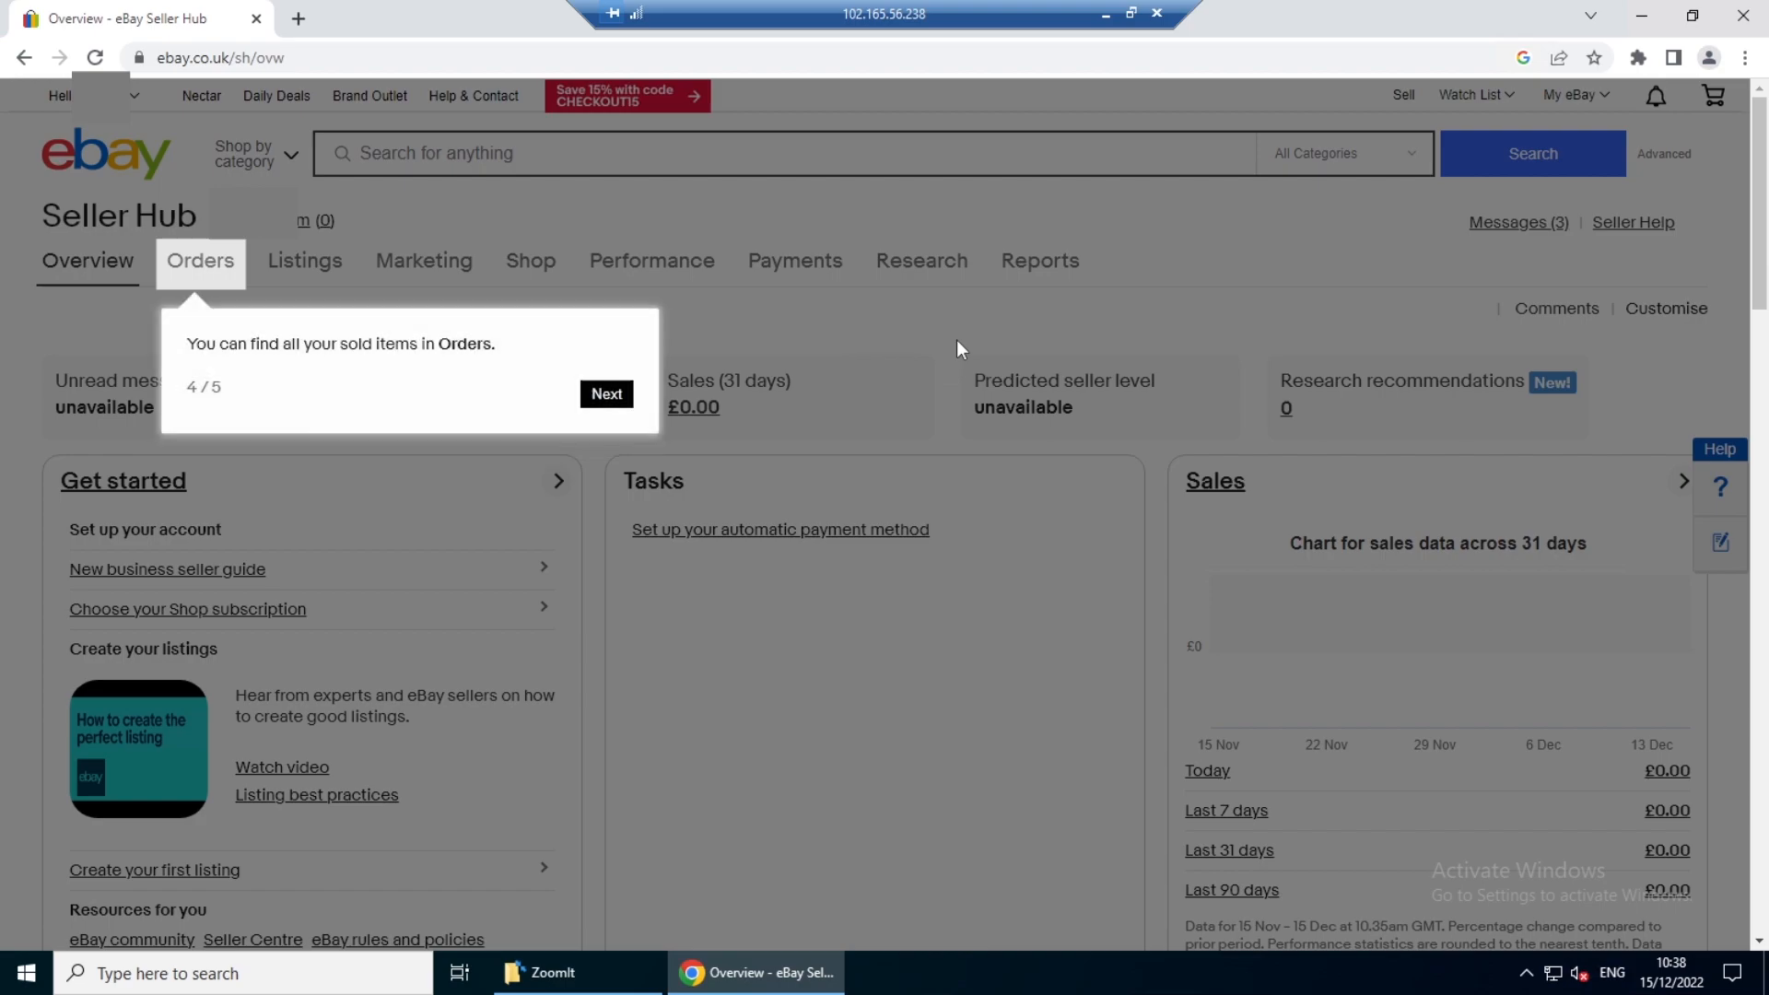
click(613, 405)
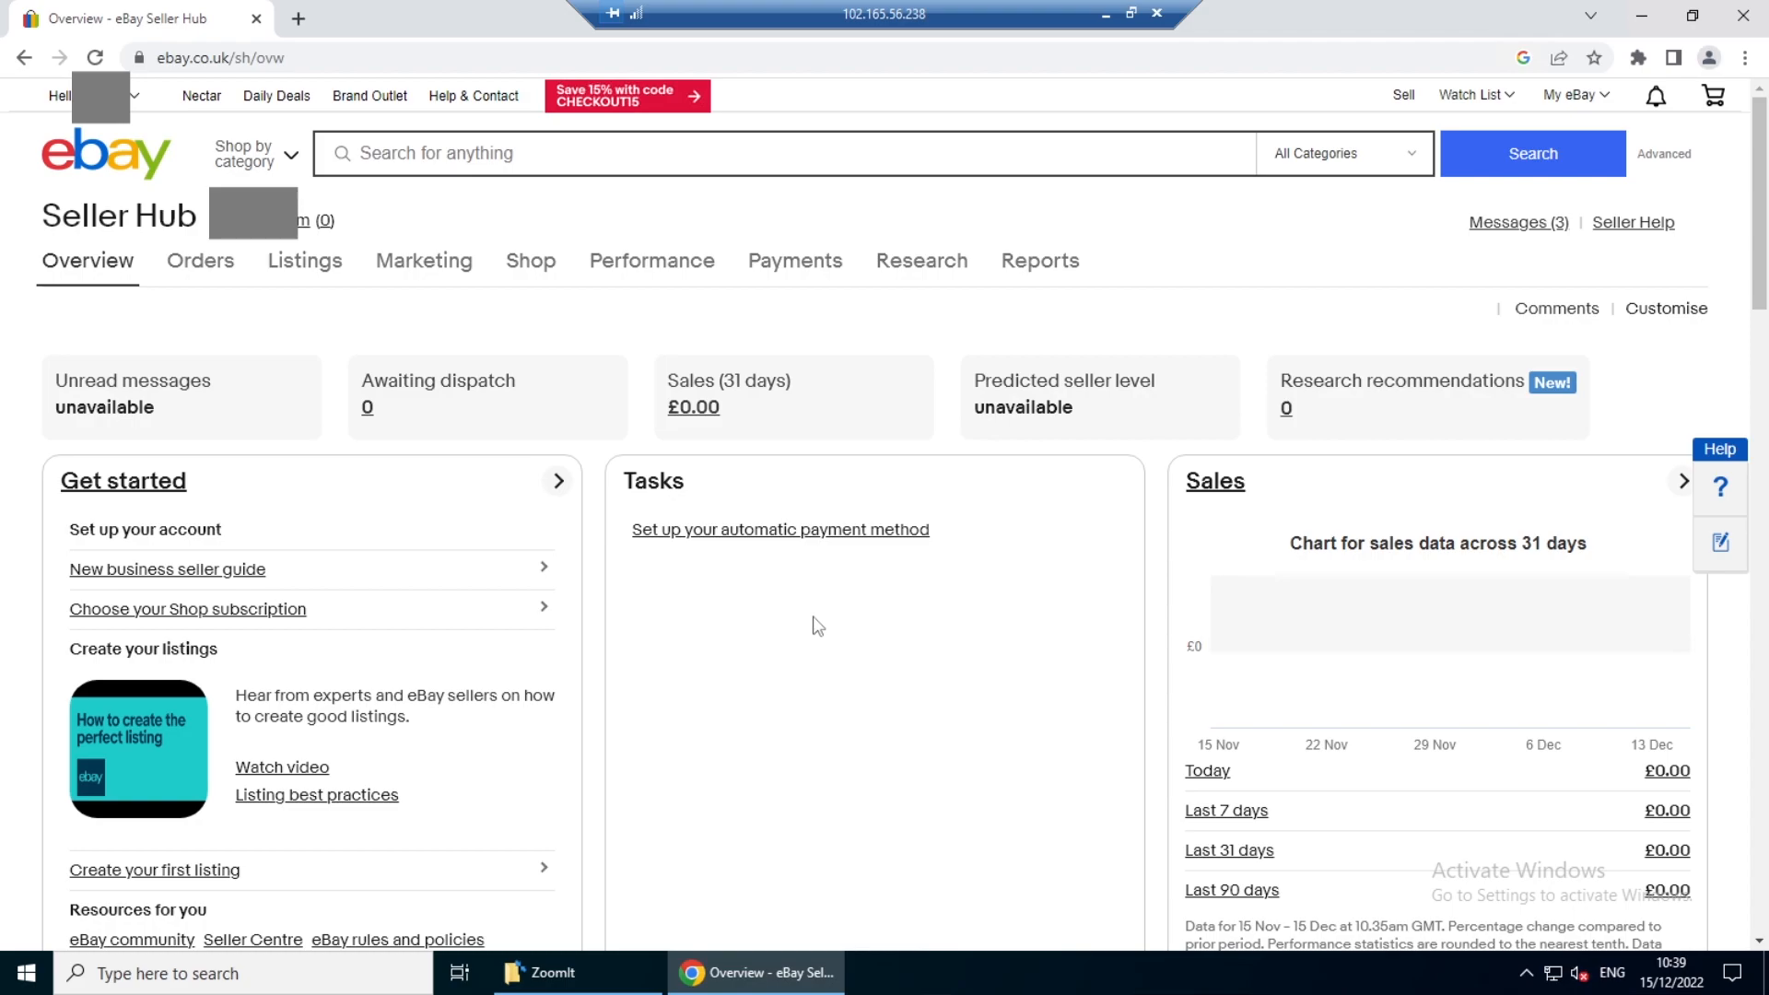
- Review the Seller Hub overview down to the Monthly limits section and mark the item quantity and sales value limits
scroll(815, 627, down, 6)
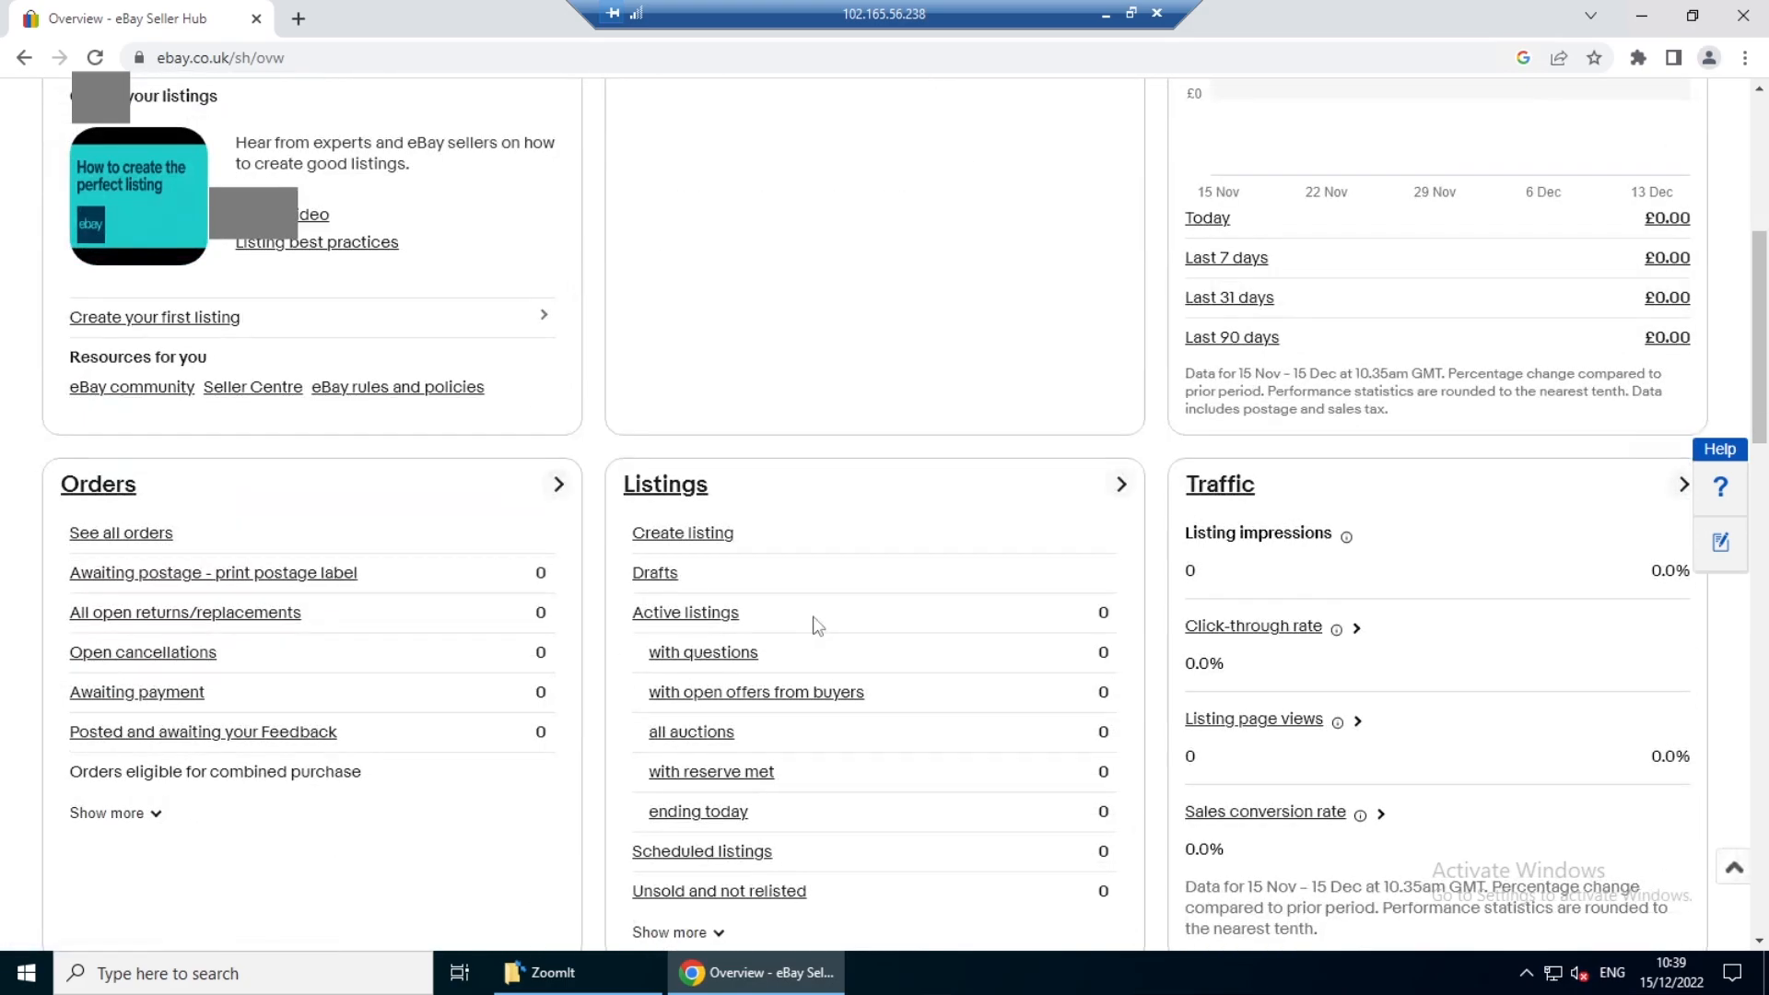
scroll(814, 626, down, 2)
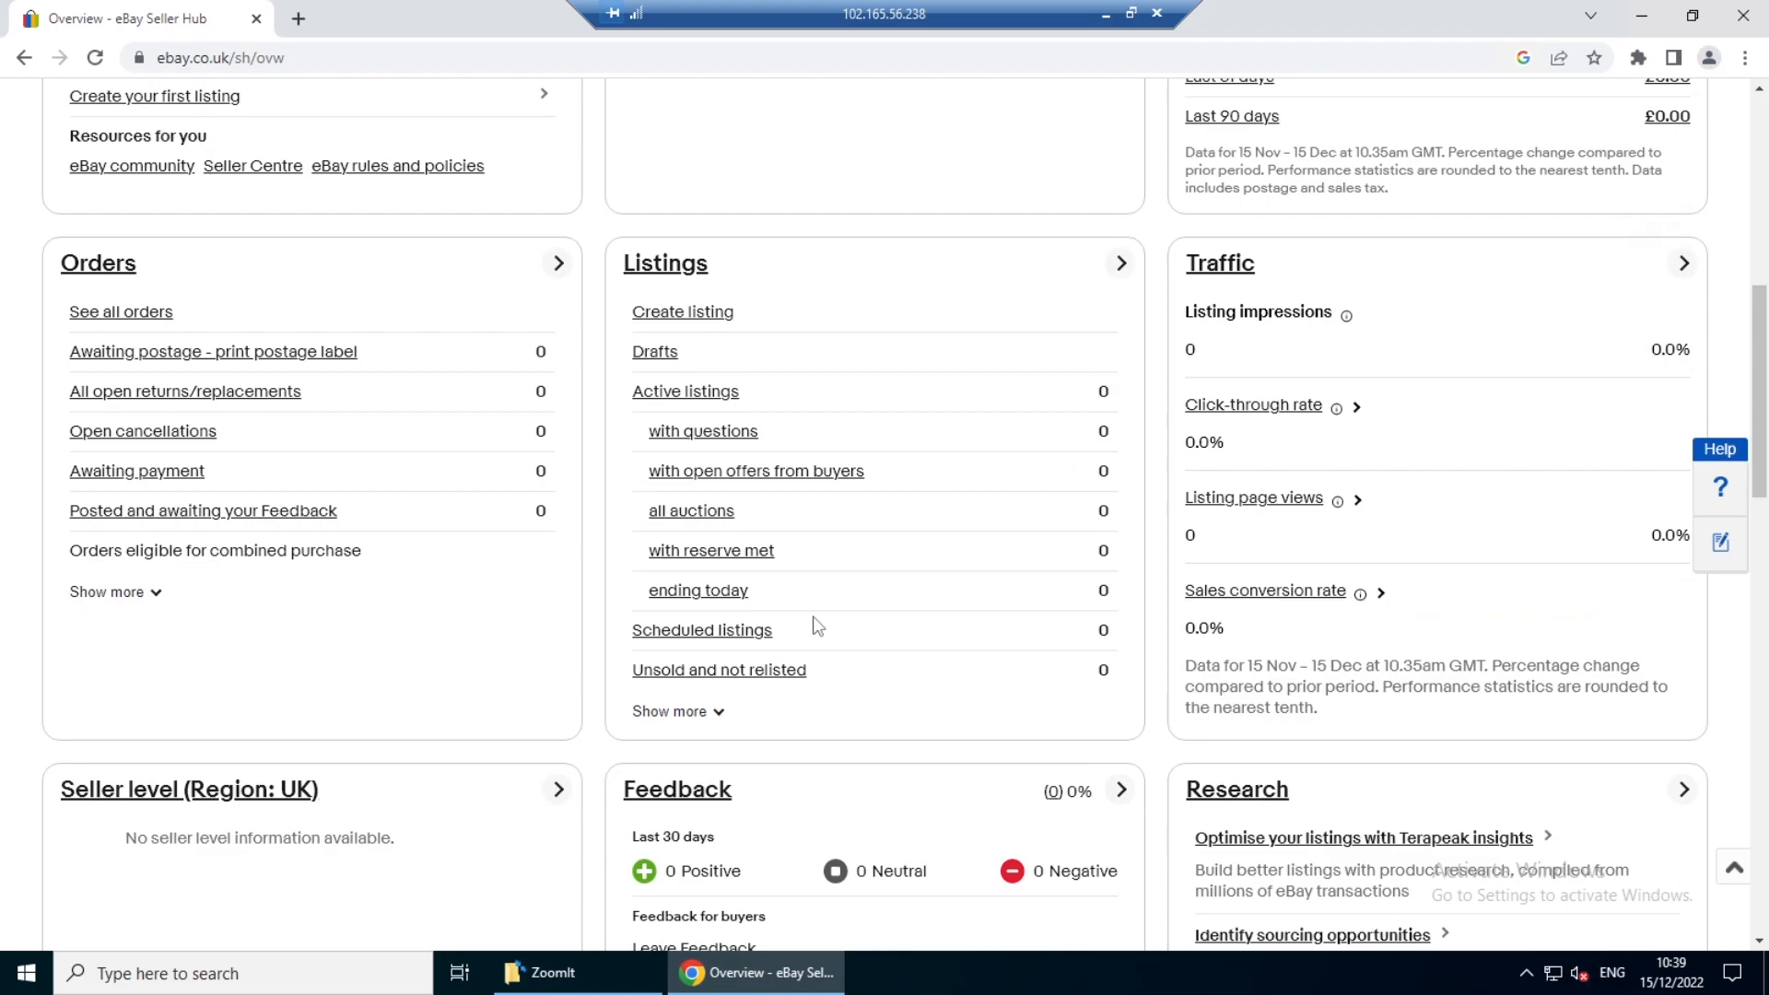
scroll(814, 626, down, 8)
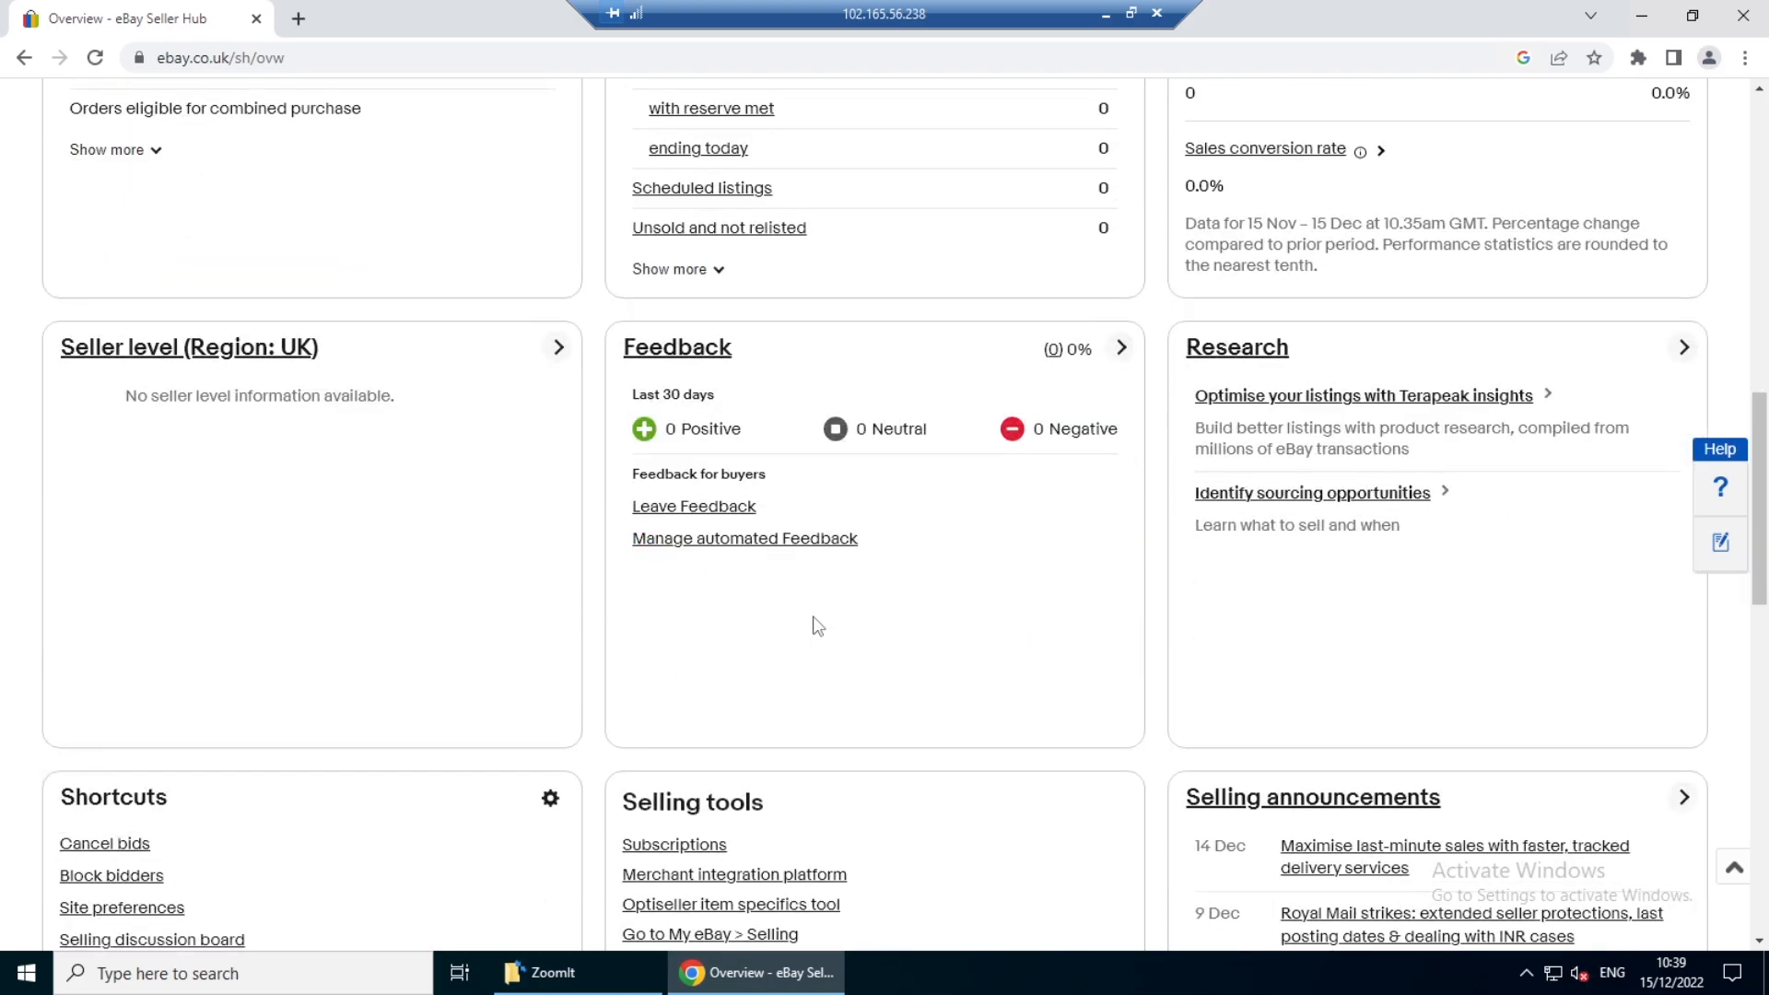
scroll(817, 626, down, 5)
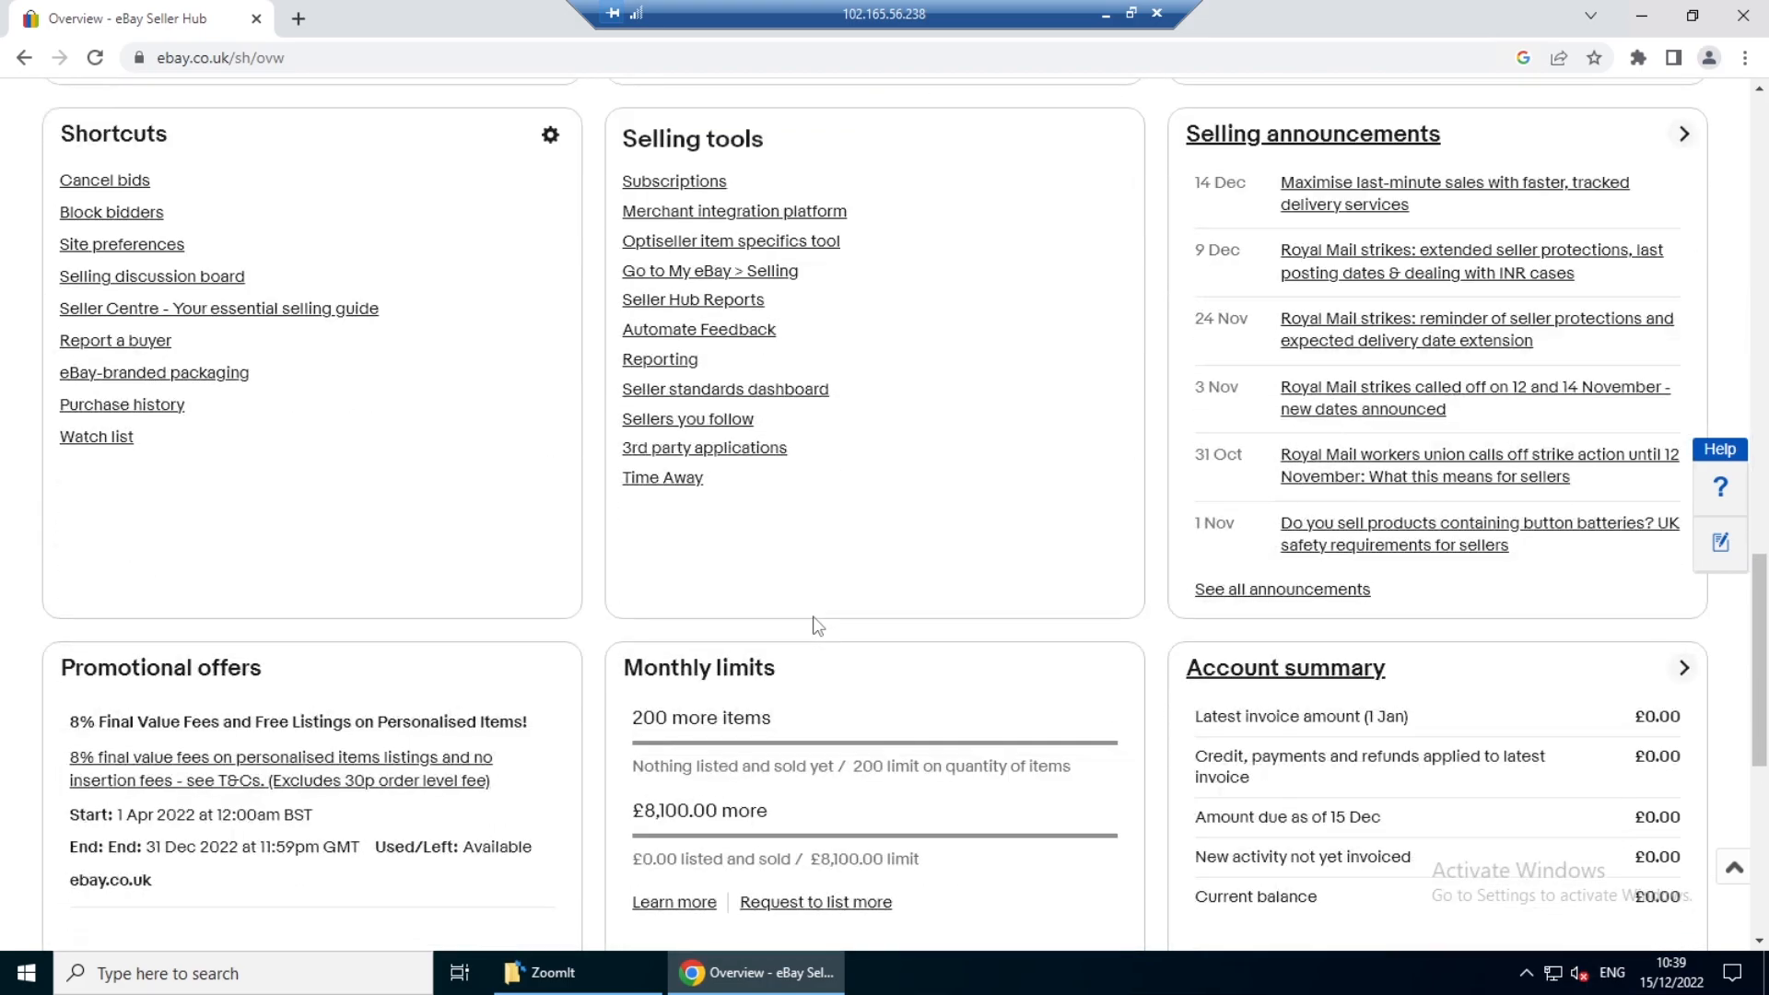
scroll(816, 626, down, 1)
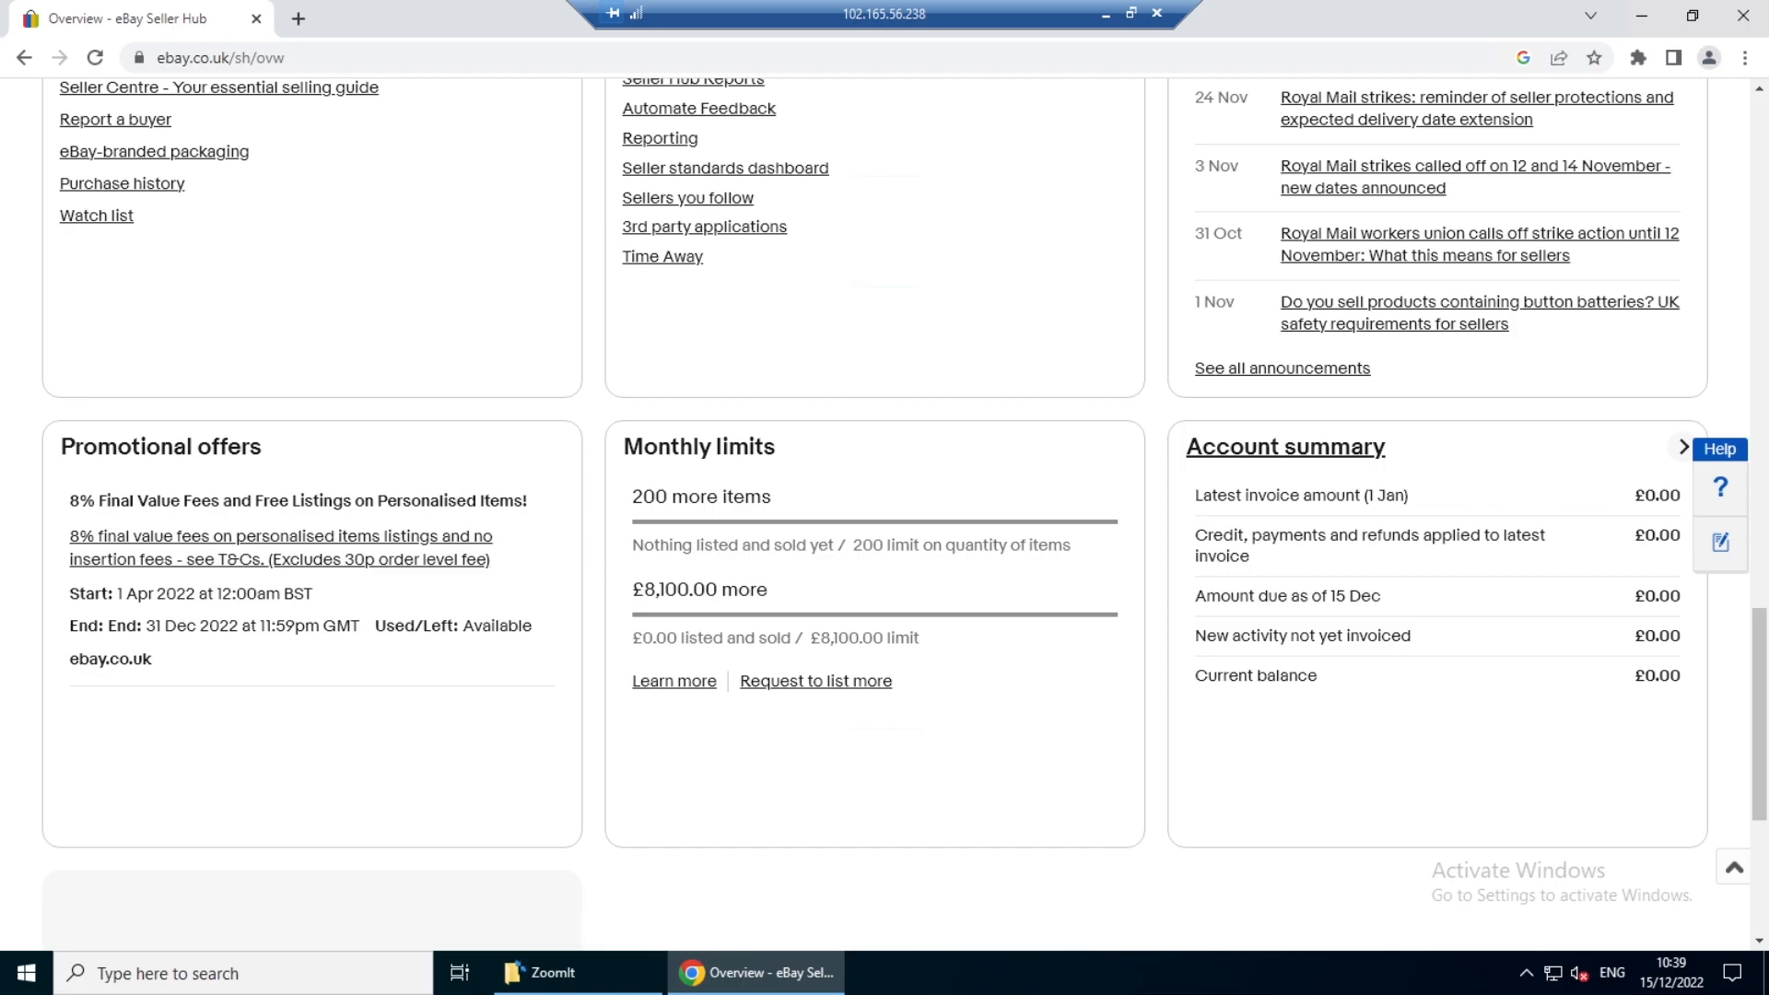
drag(611, 457, 808, 546)
drag(795, 489, 866, 476)
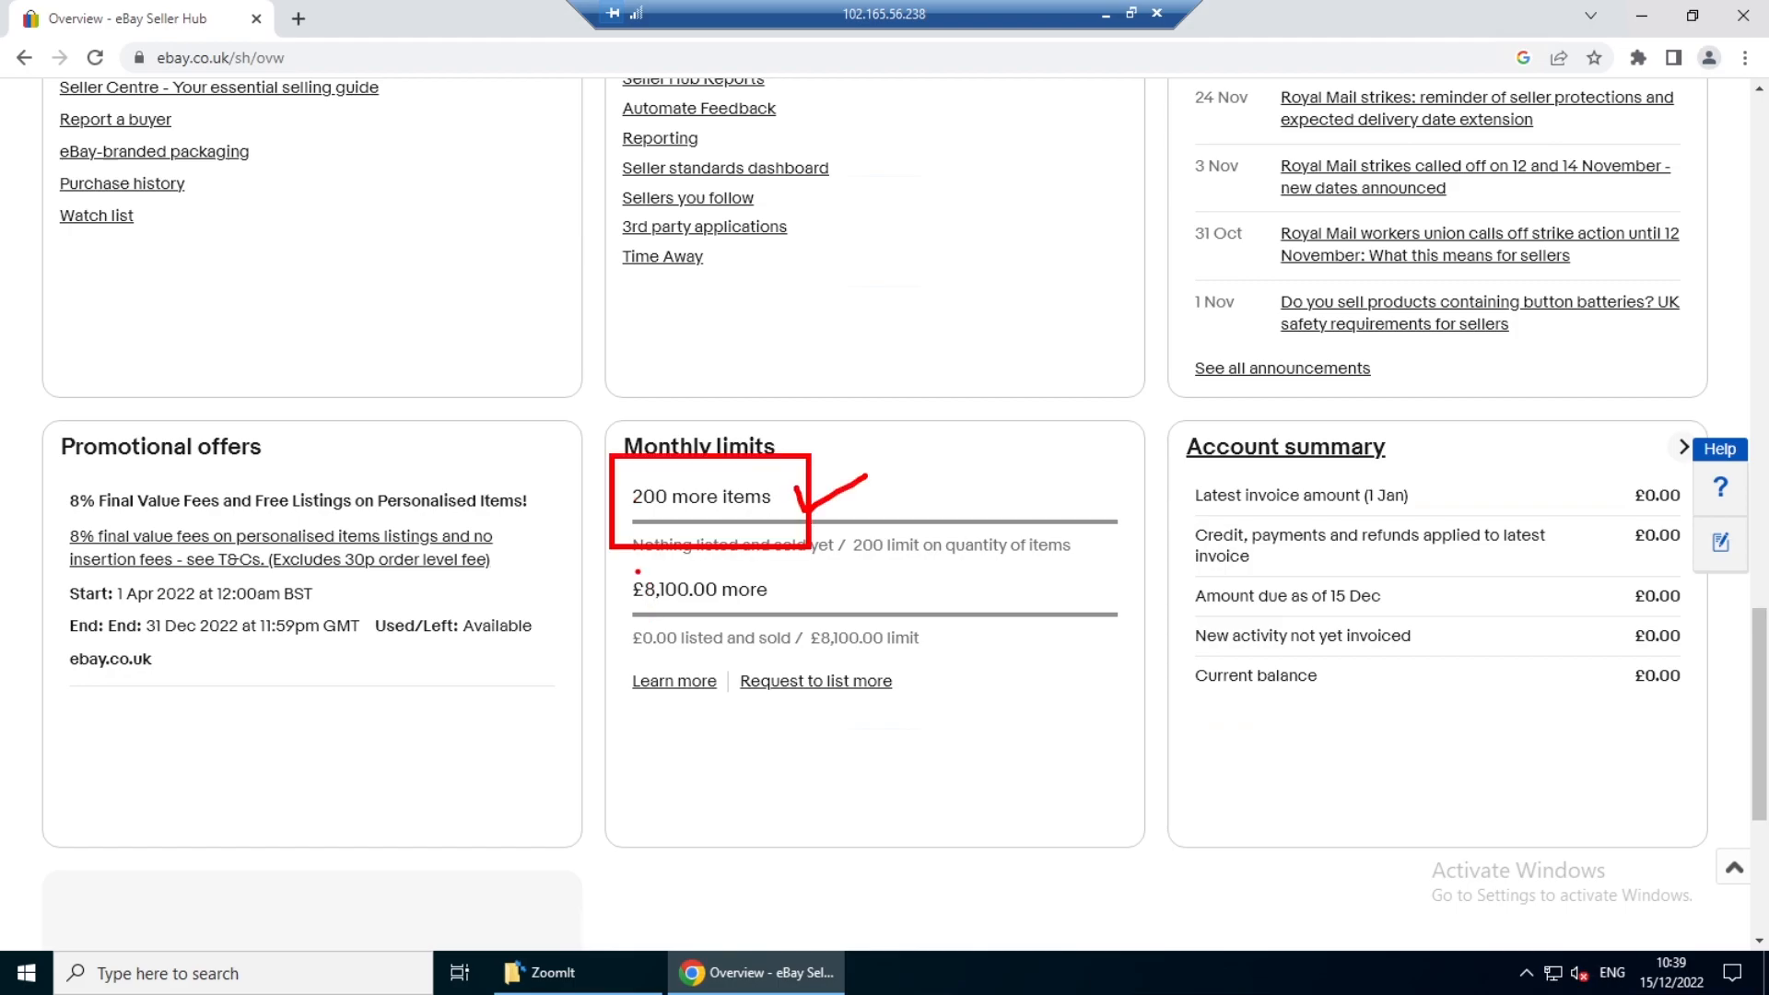
drag(637, 569, 754, 630)
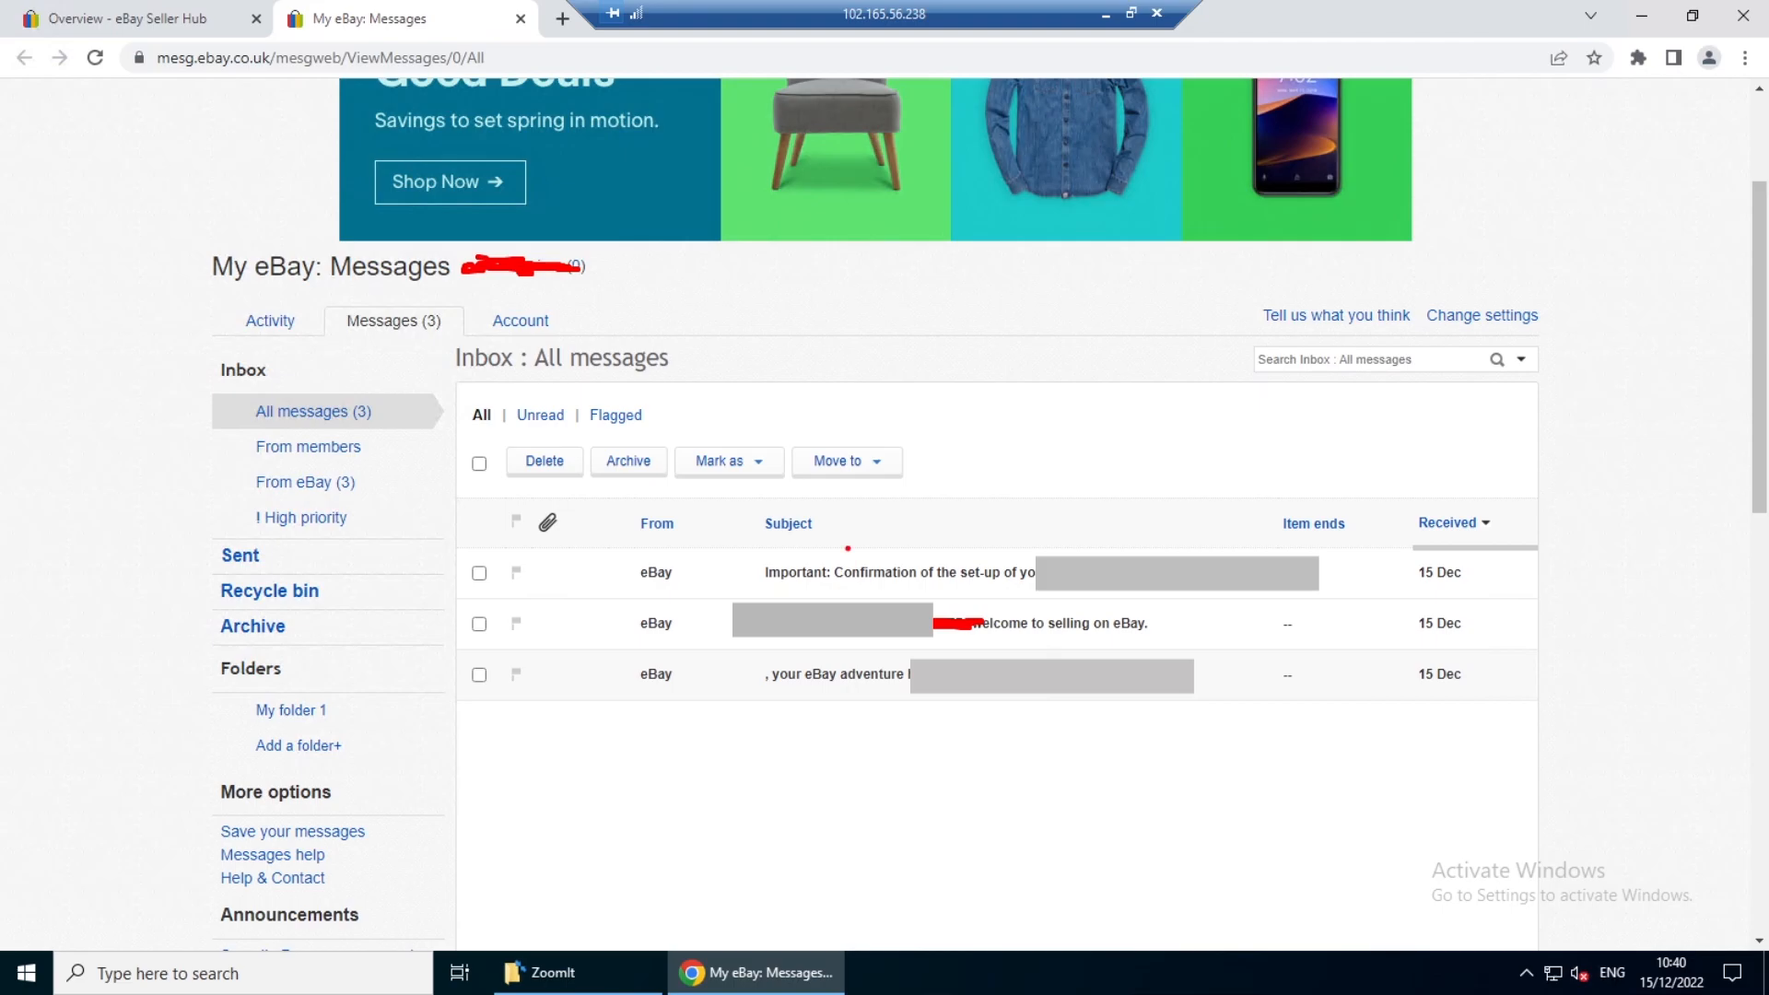
- Check the messages from eBay in the My eBay inbox, marking each one on screen
drag(846, 548, 912, 536)
drag(1158, 618, 1219, 606)
mouse_move(813, 692)
mouse_down()
mouse_move(814, 711)
mouse_move(875, 675)
mouse_up()
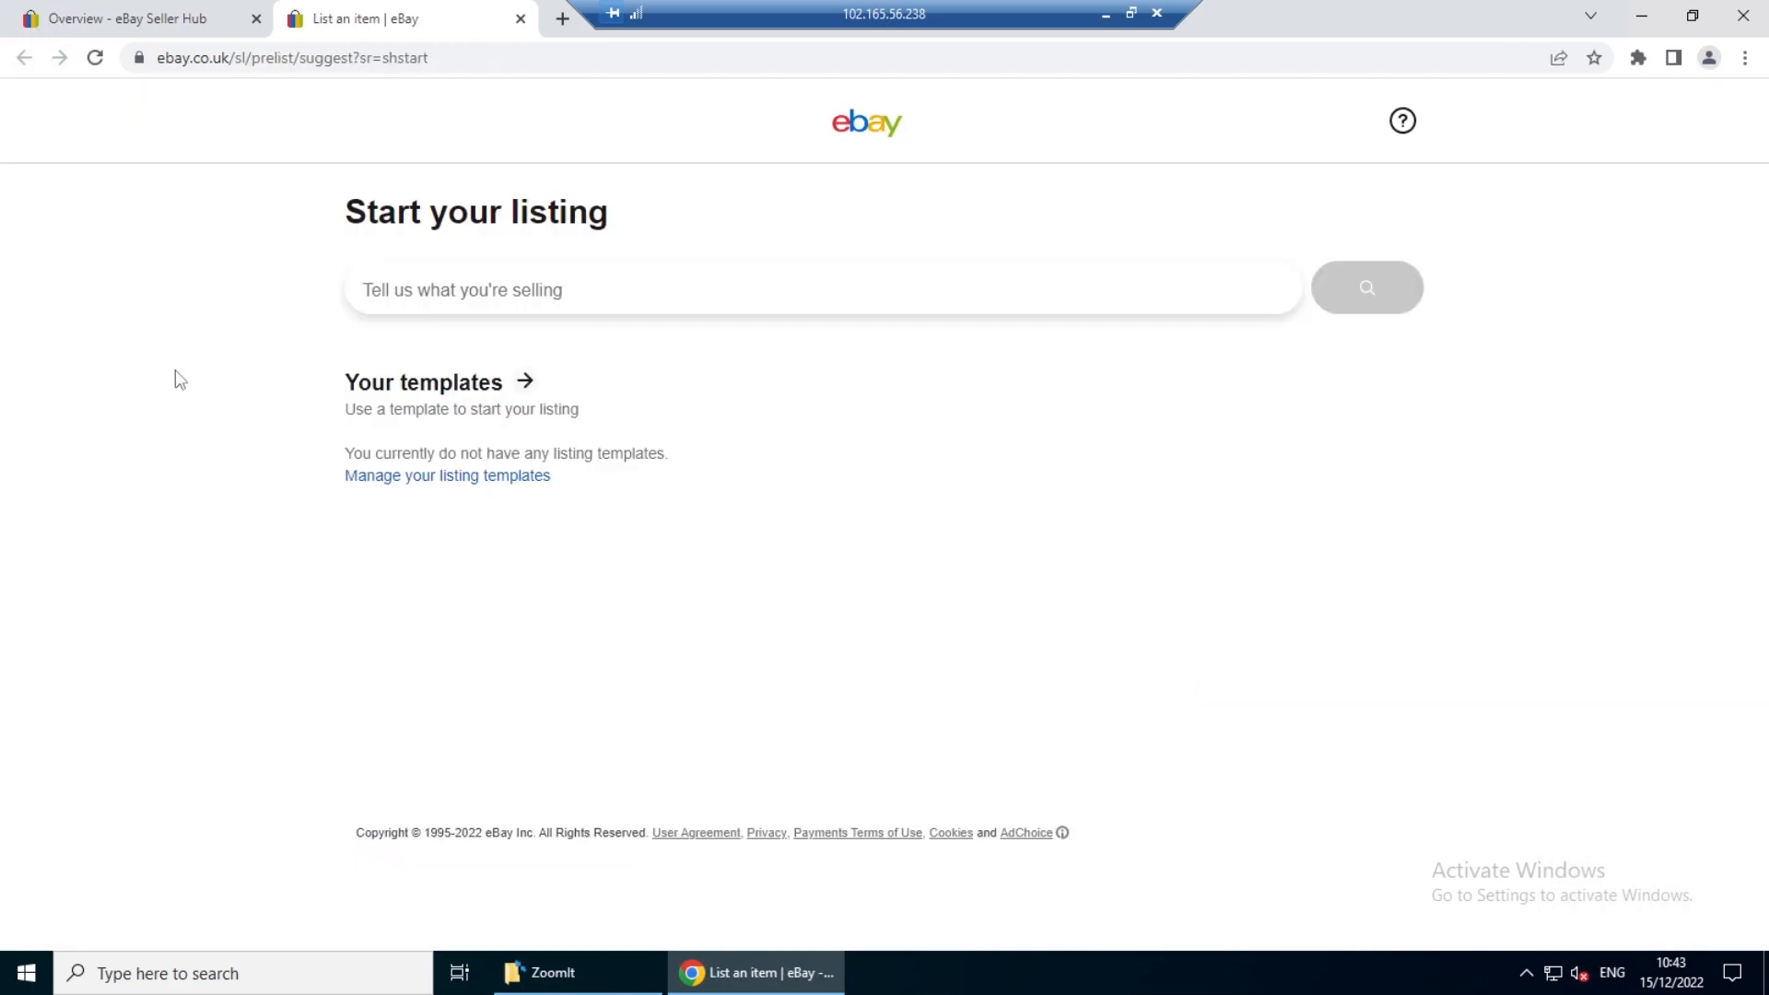
- Copy the phone book image from the local computer's Downloads folder 232 onto the remote desktop
click(1105, 14)
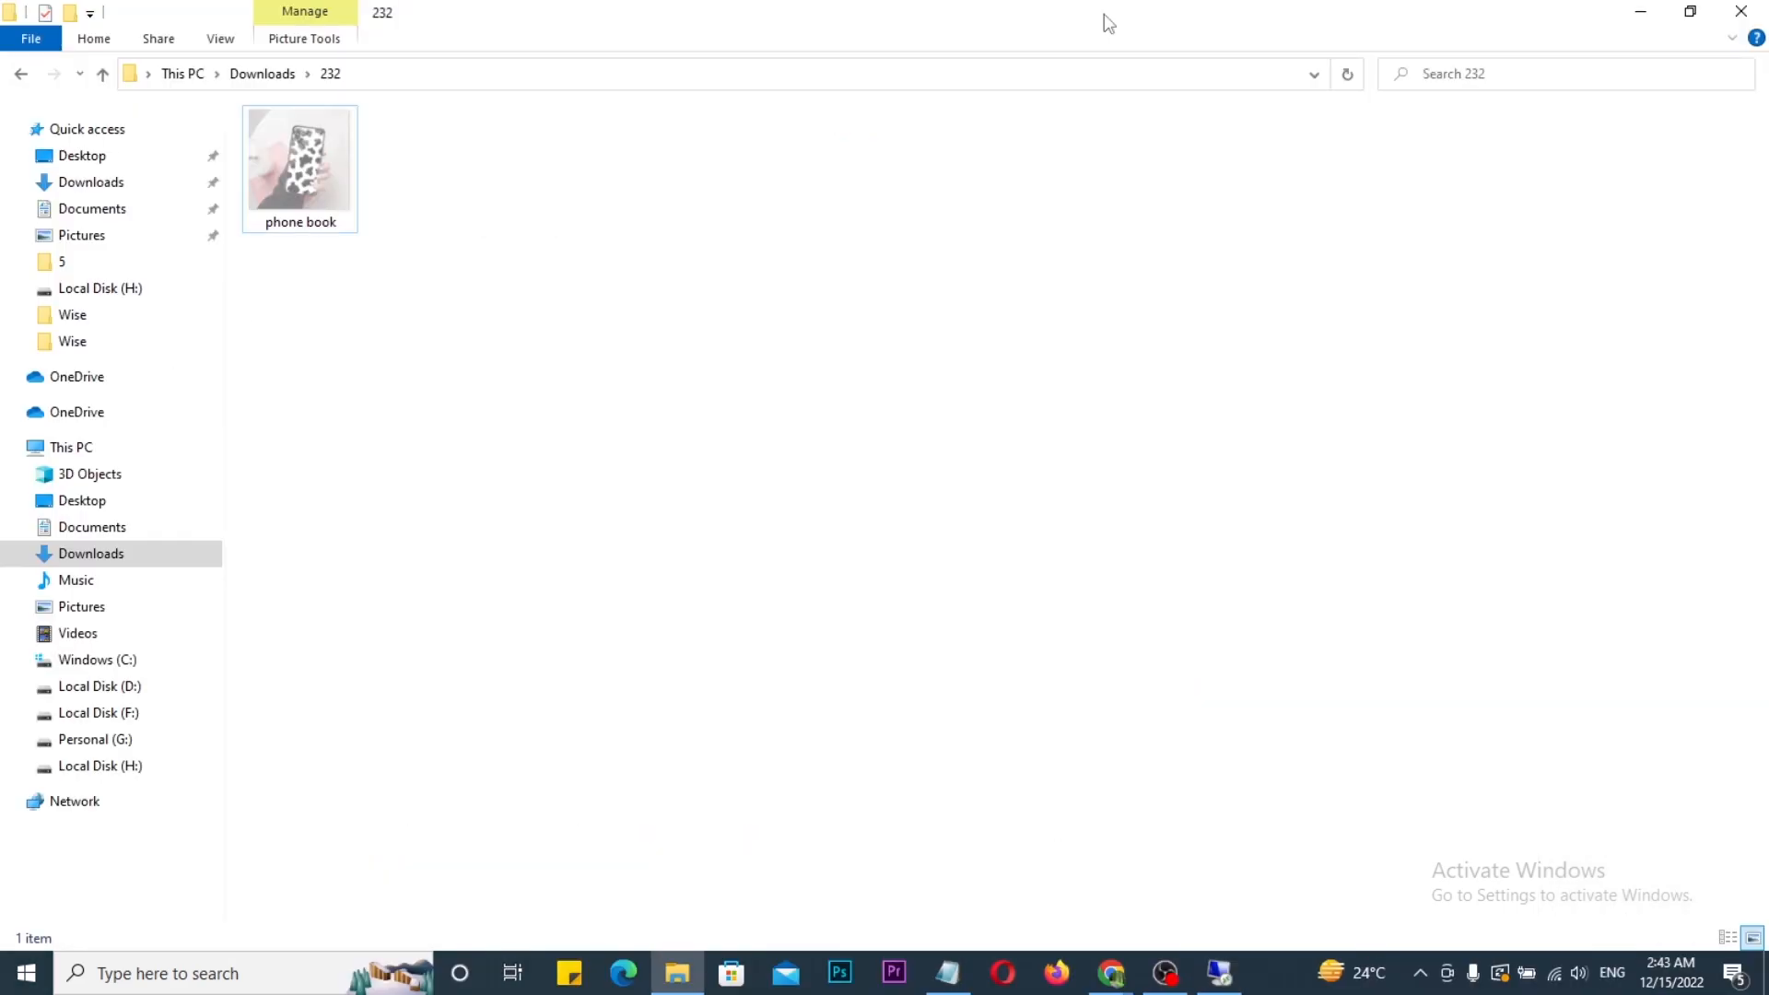
click(324, 162)
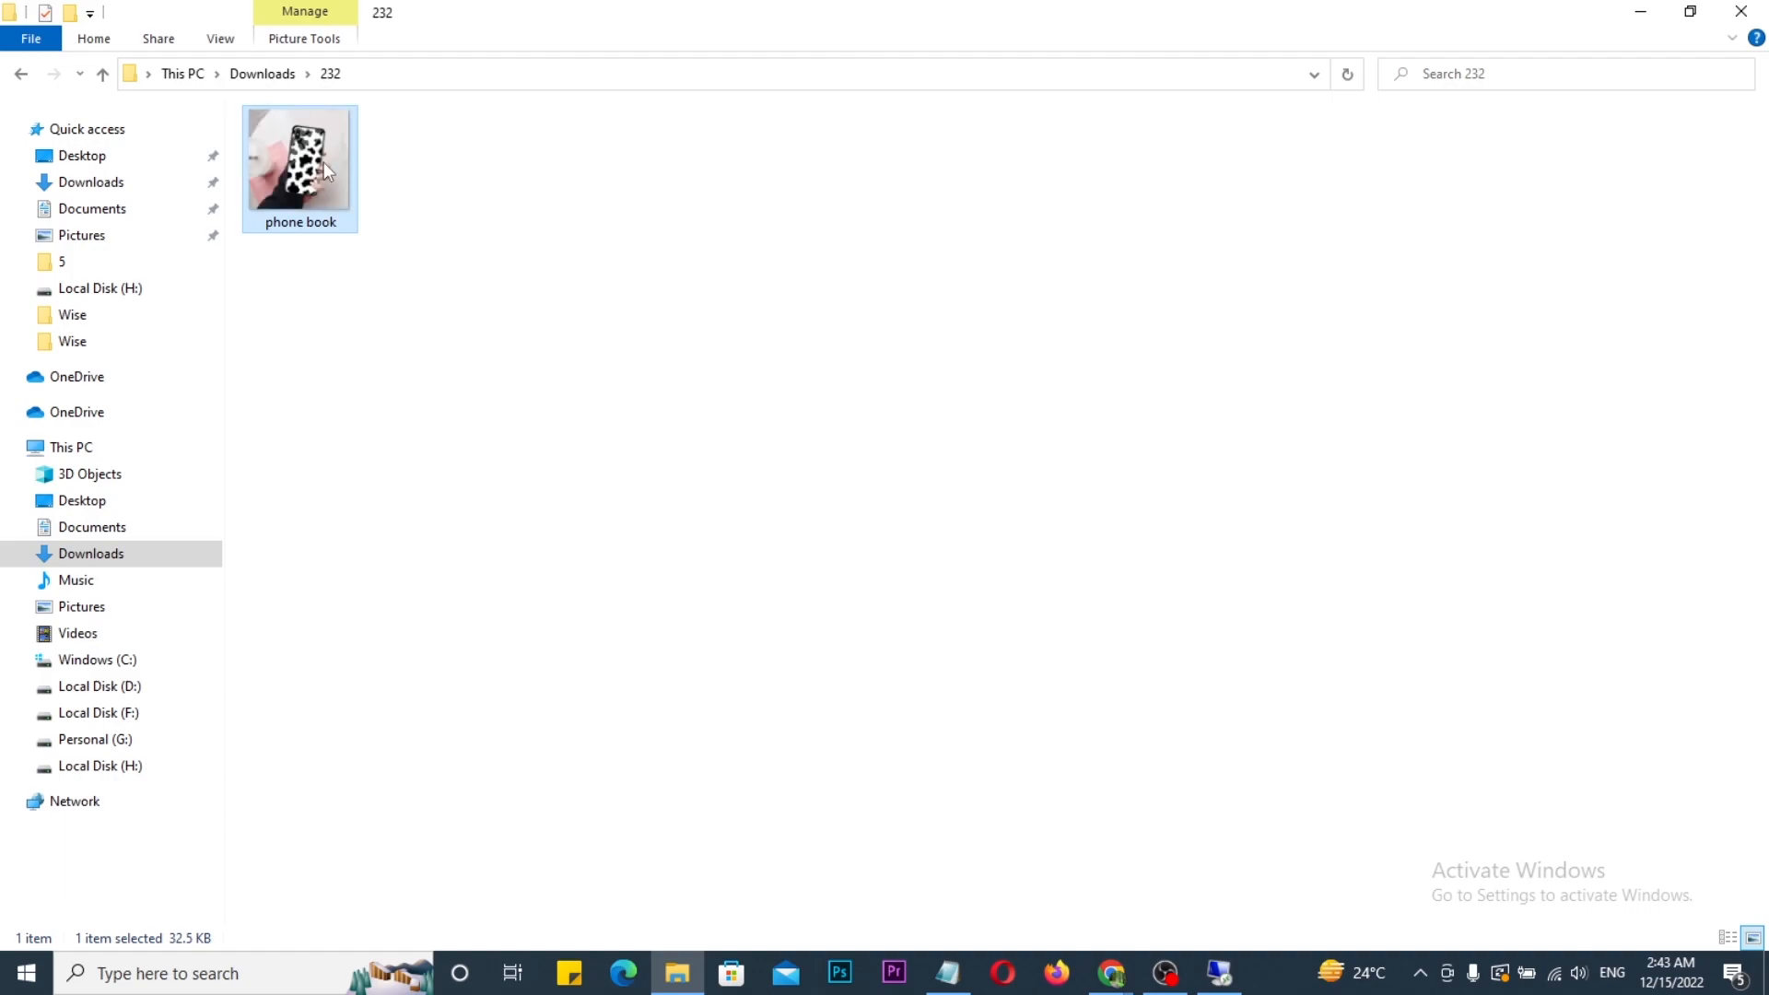
click(1218, 973)
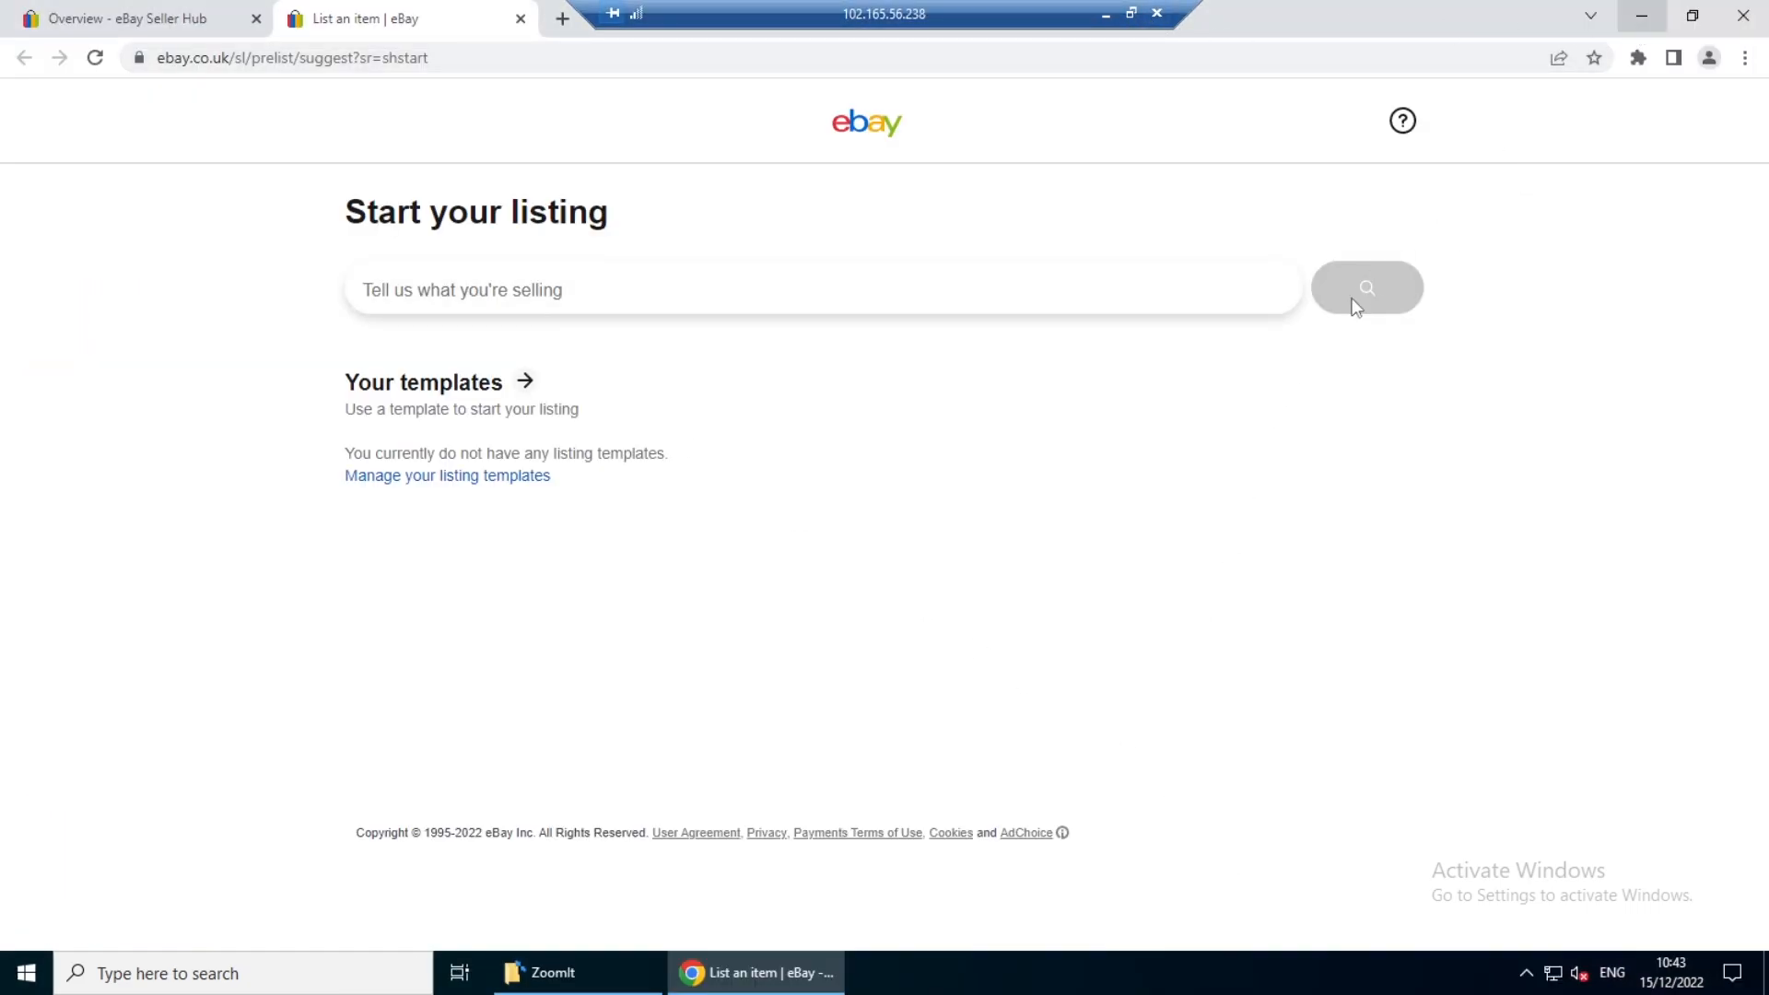
click(1640, 16)
right_click(751, 407)
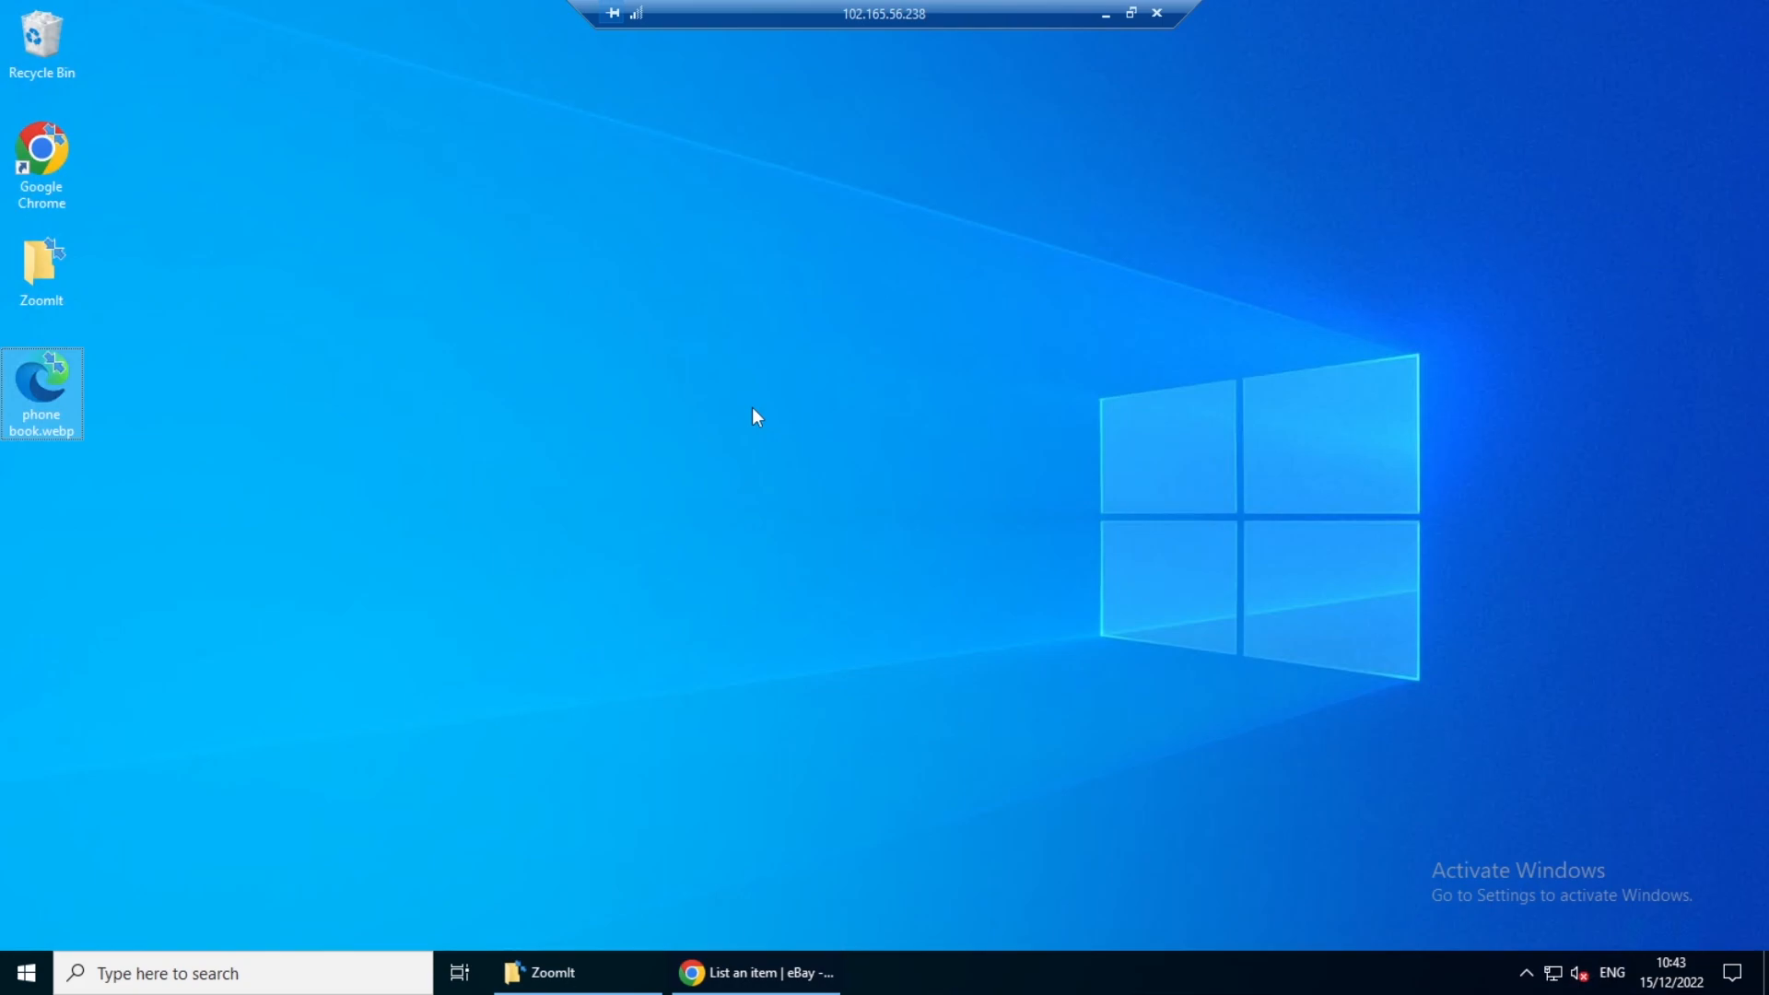
- Switch back to the eBay listing in Chrome, set the item condition to New and continue to the listing form
click(762, 984)
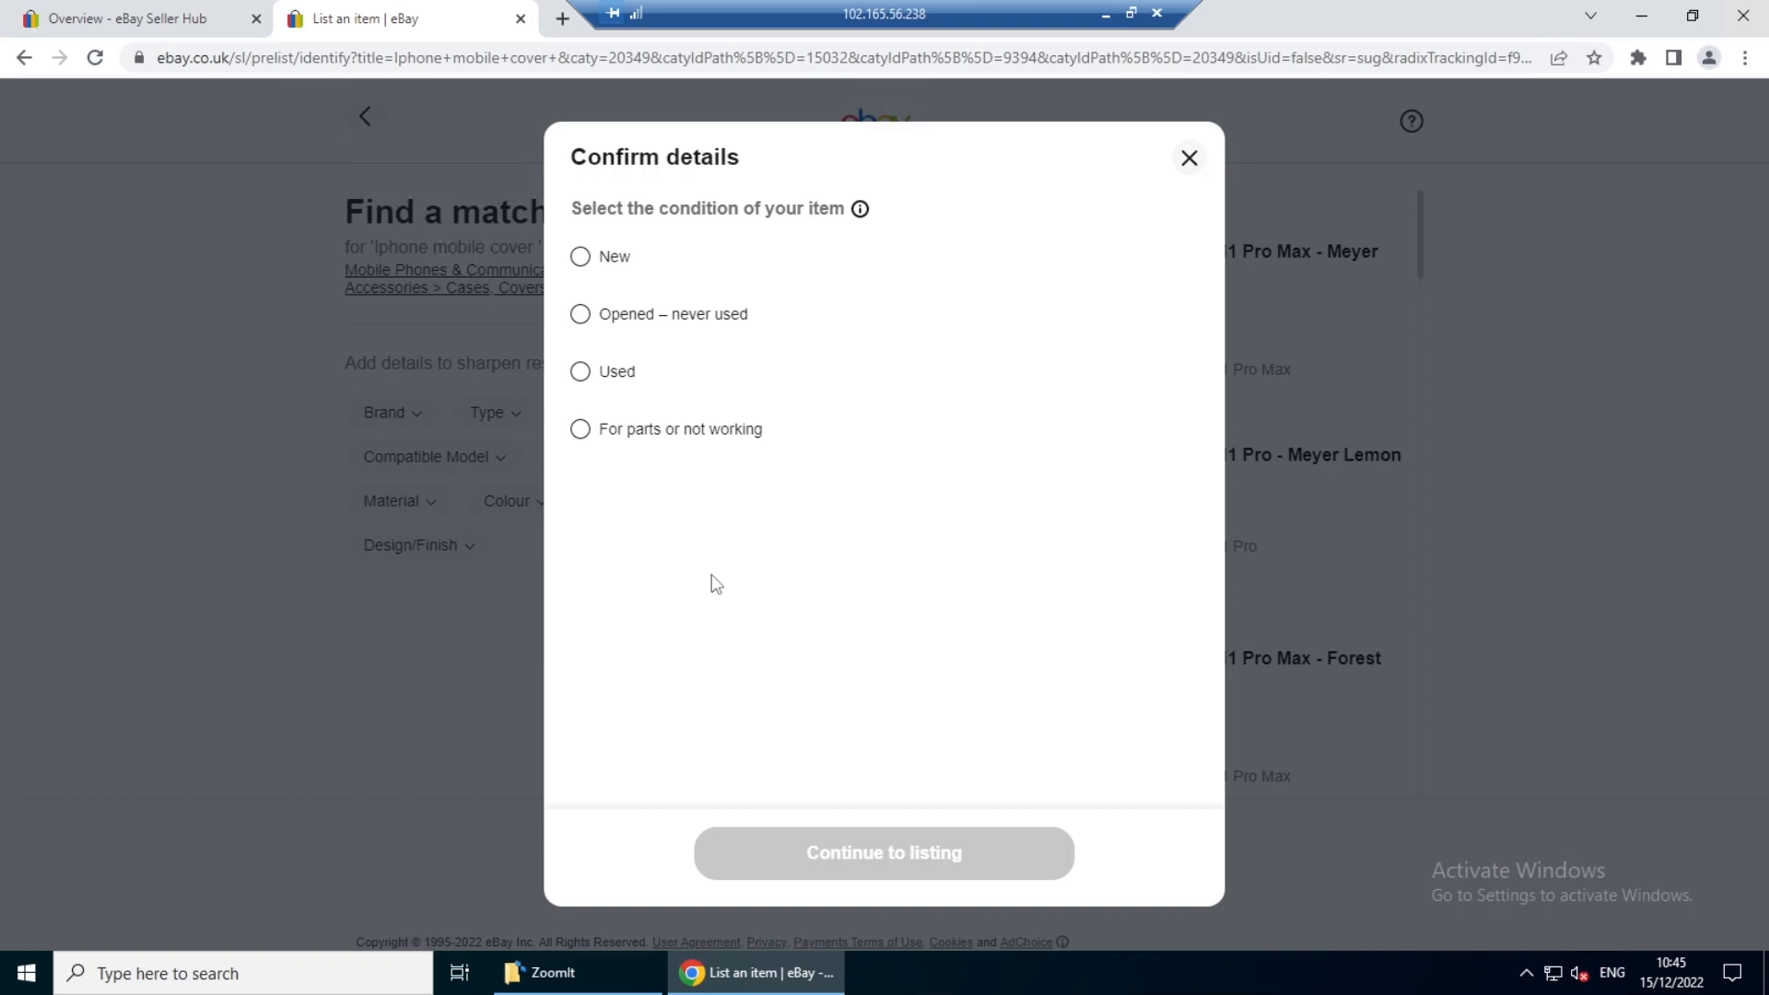
click(580, 258)
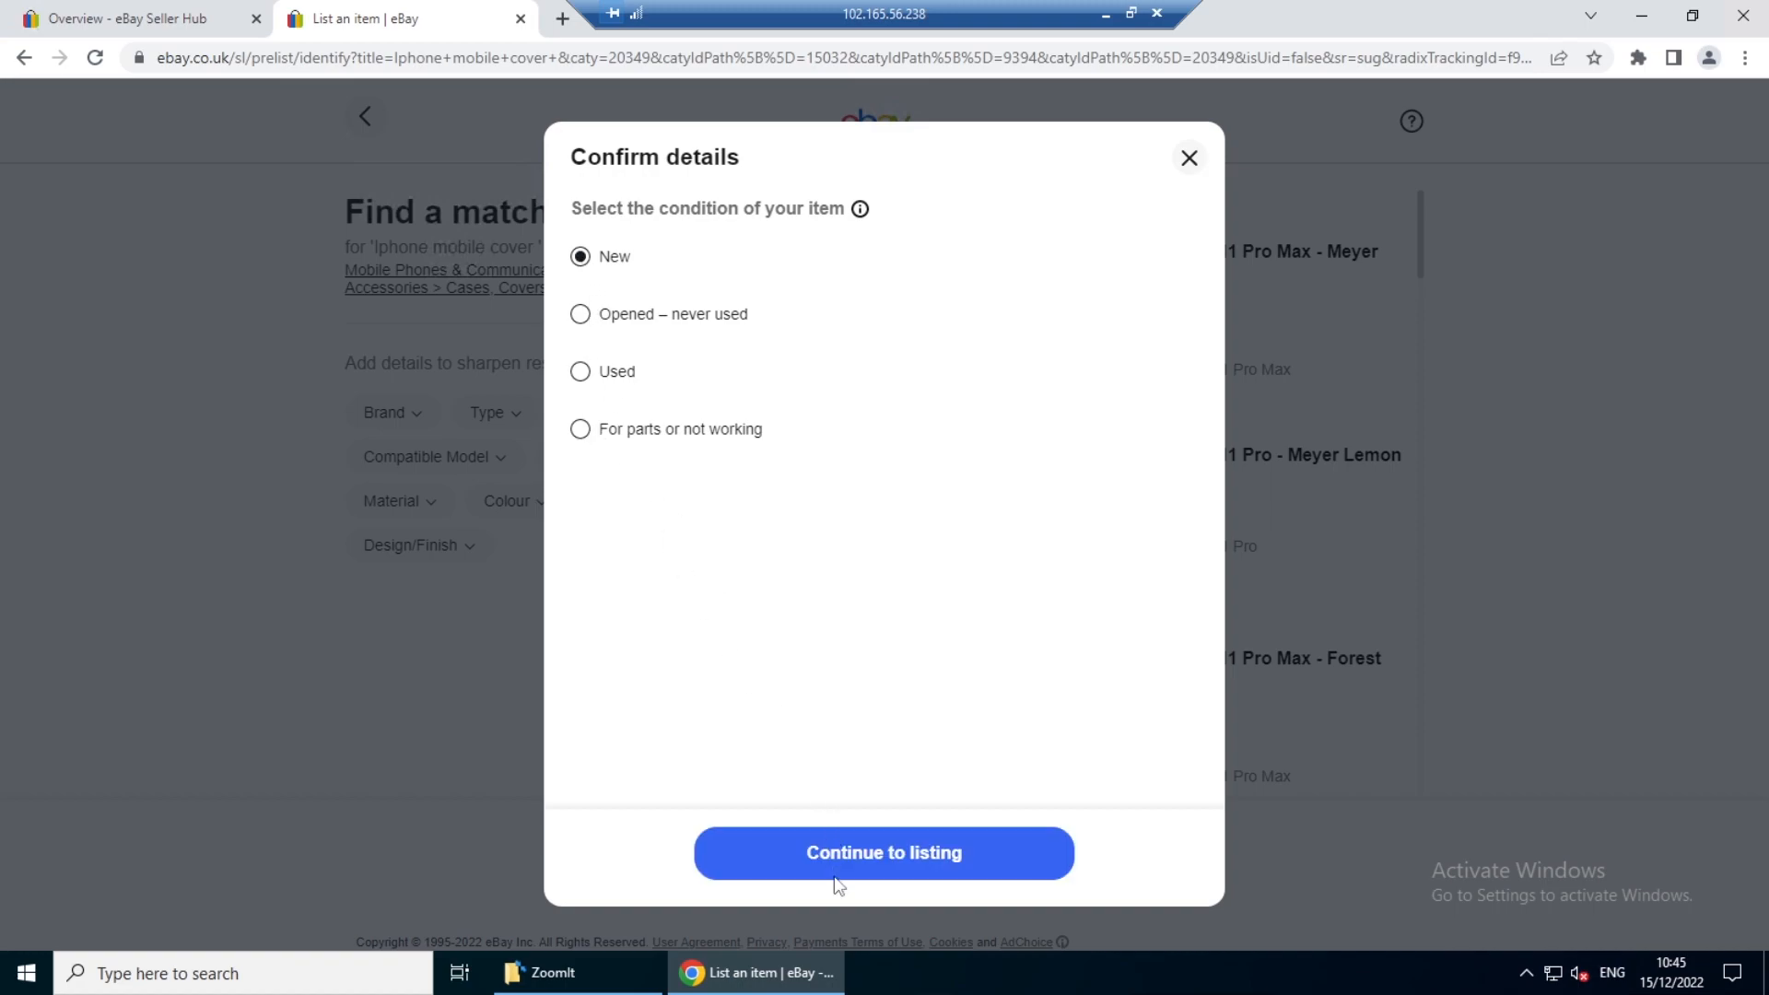
click(859, 857)
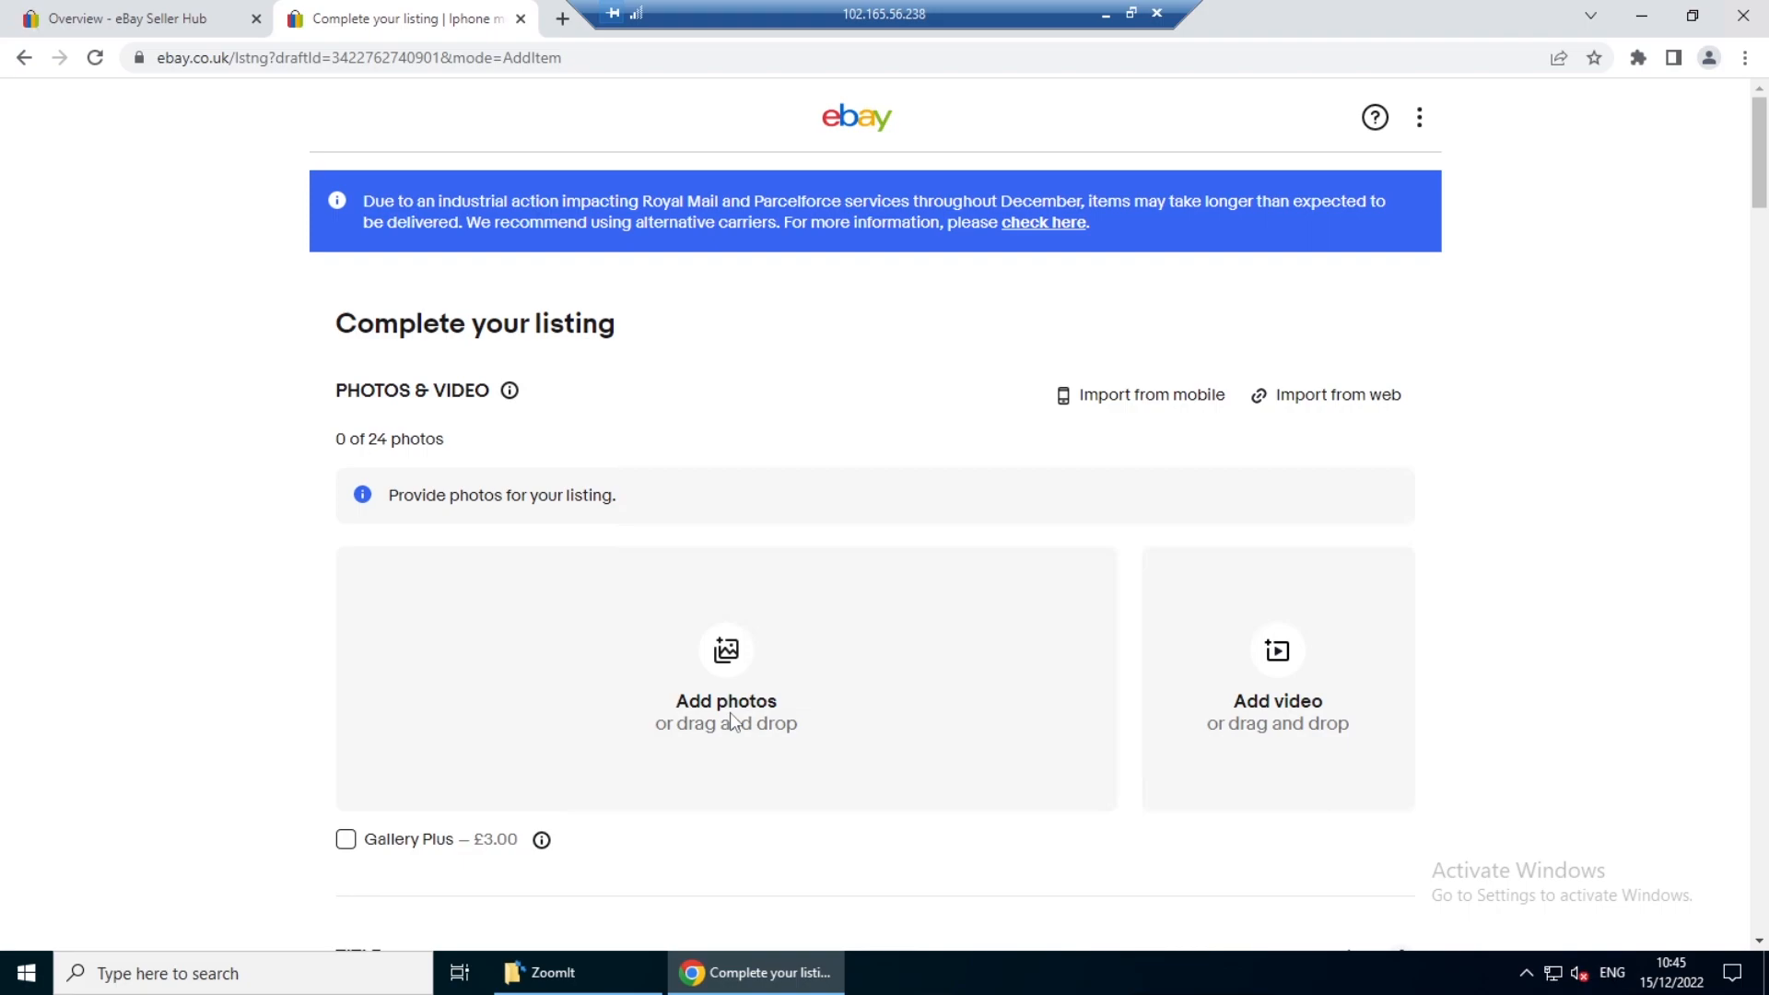
- Add phone book.webp from the remote Desktop folder as the listing's main photo
click(737, 668)
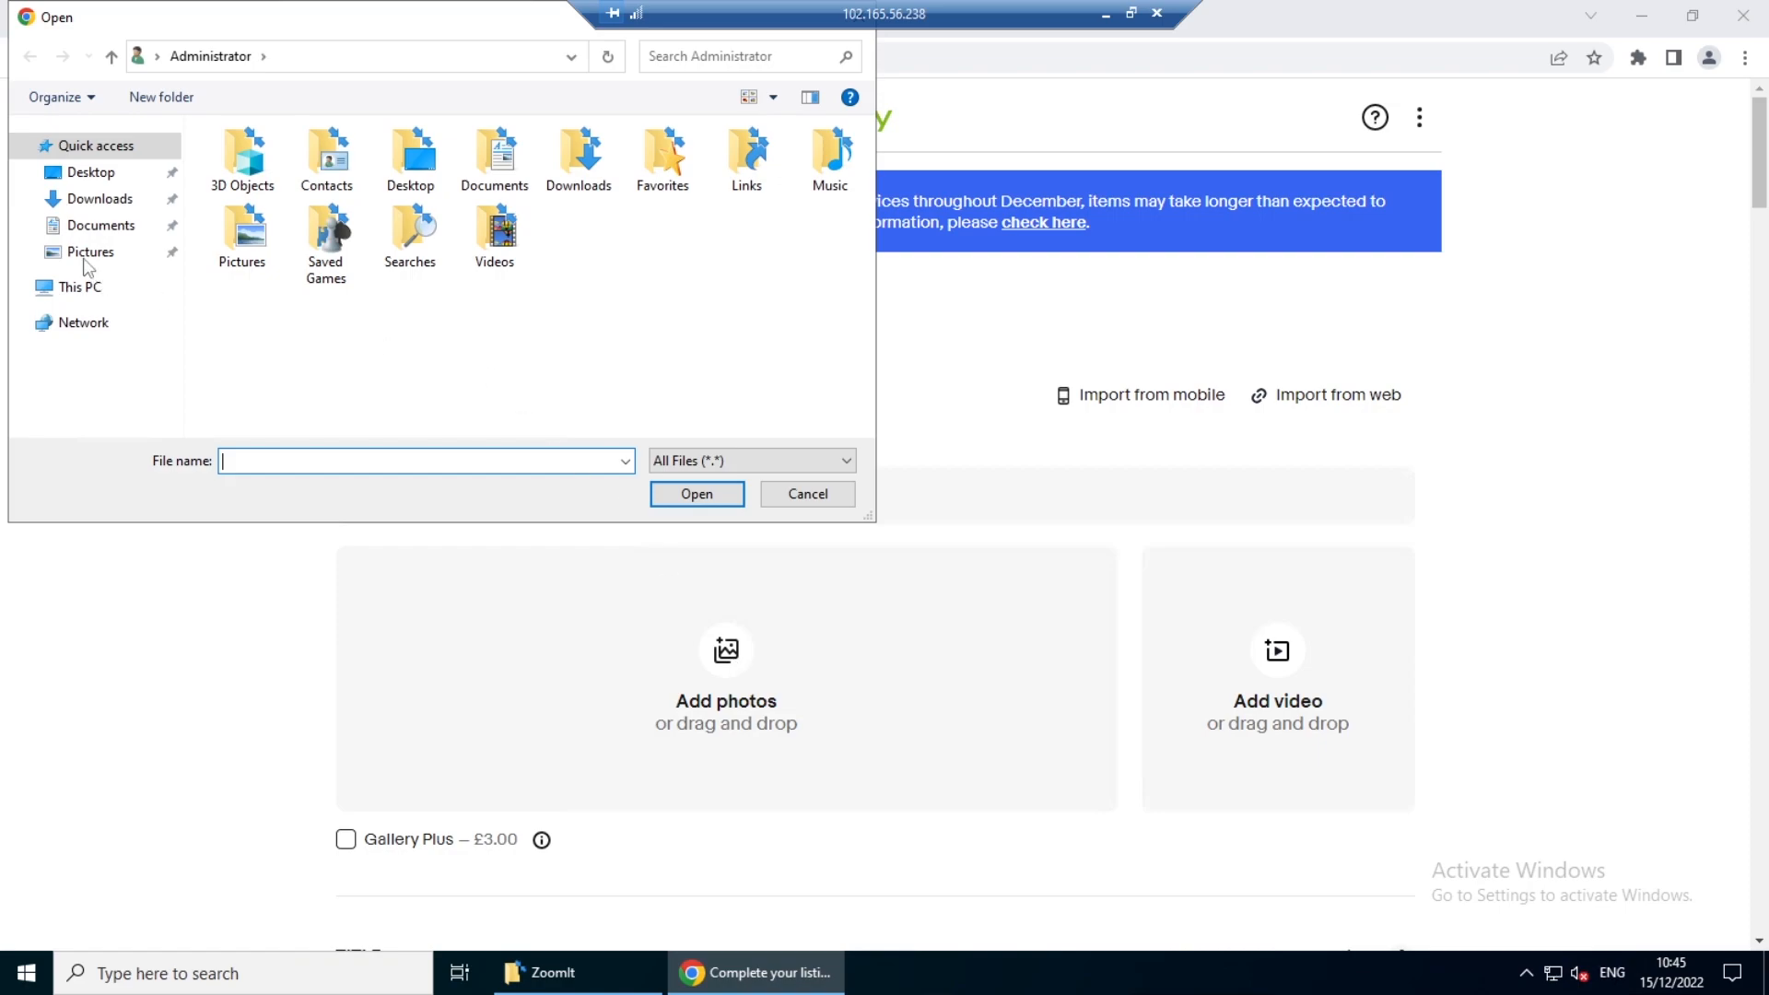
click(98, 181)
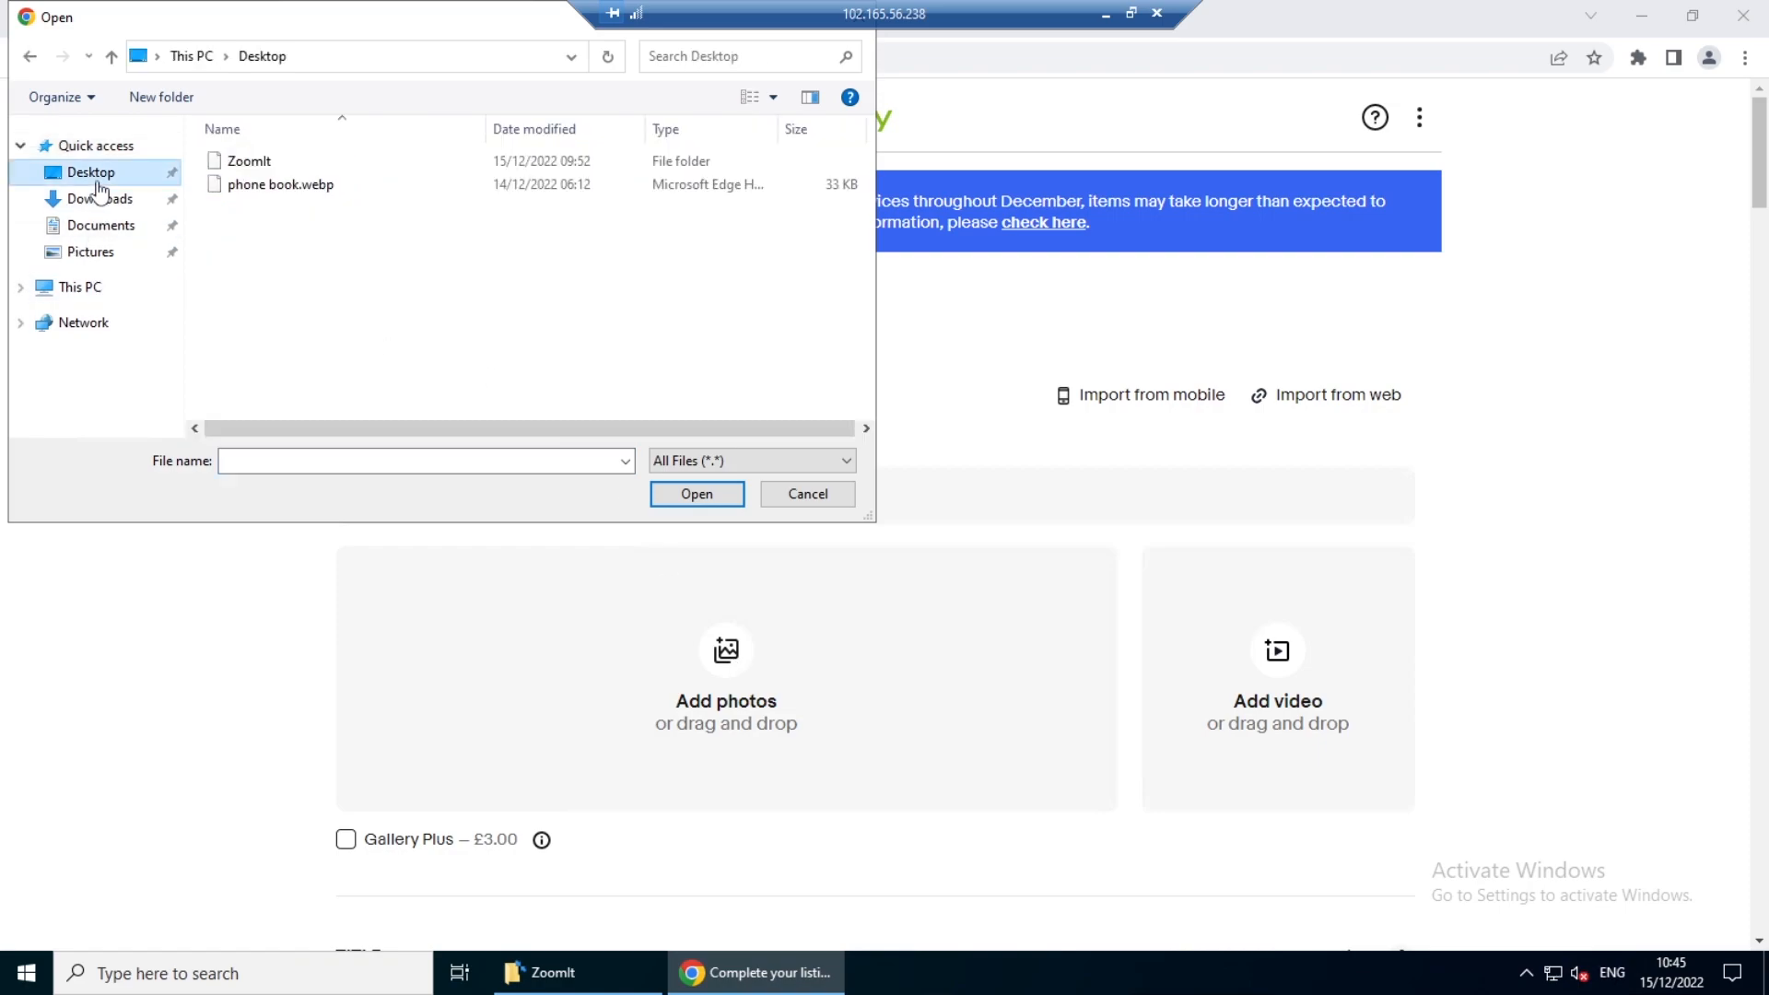
click(267, 184)
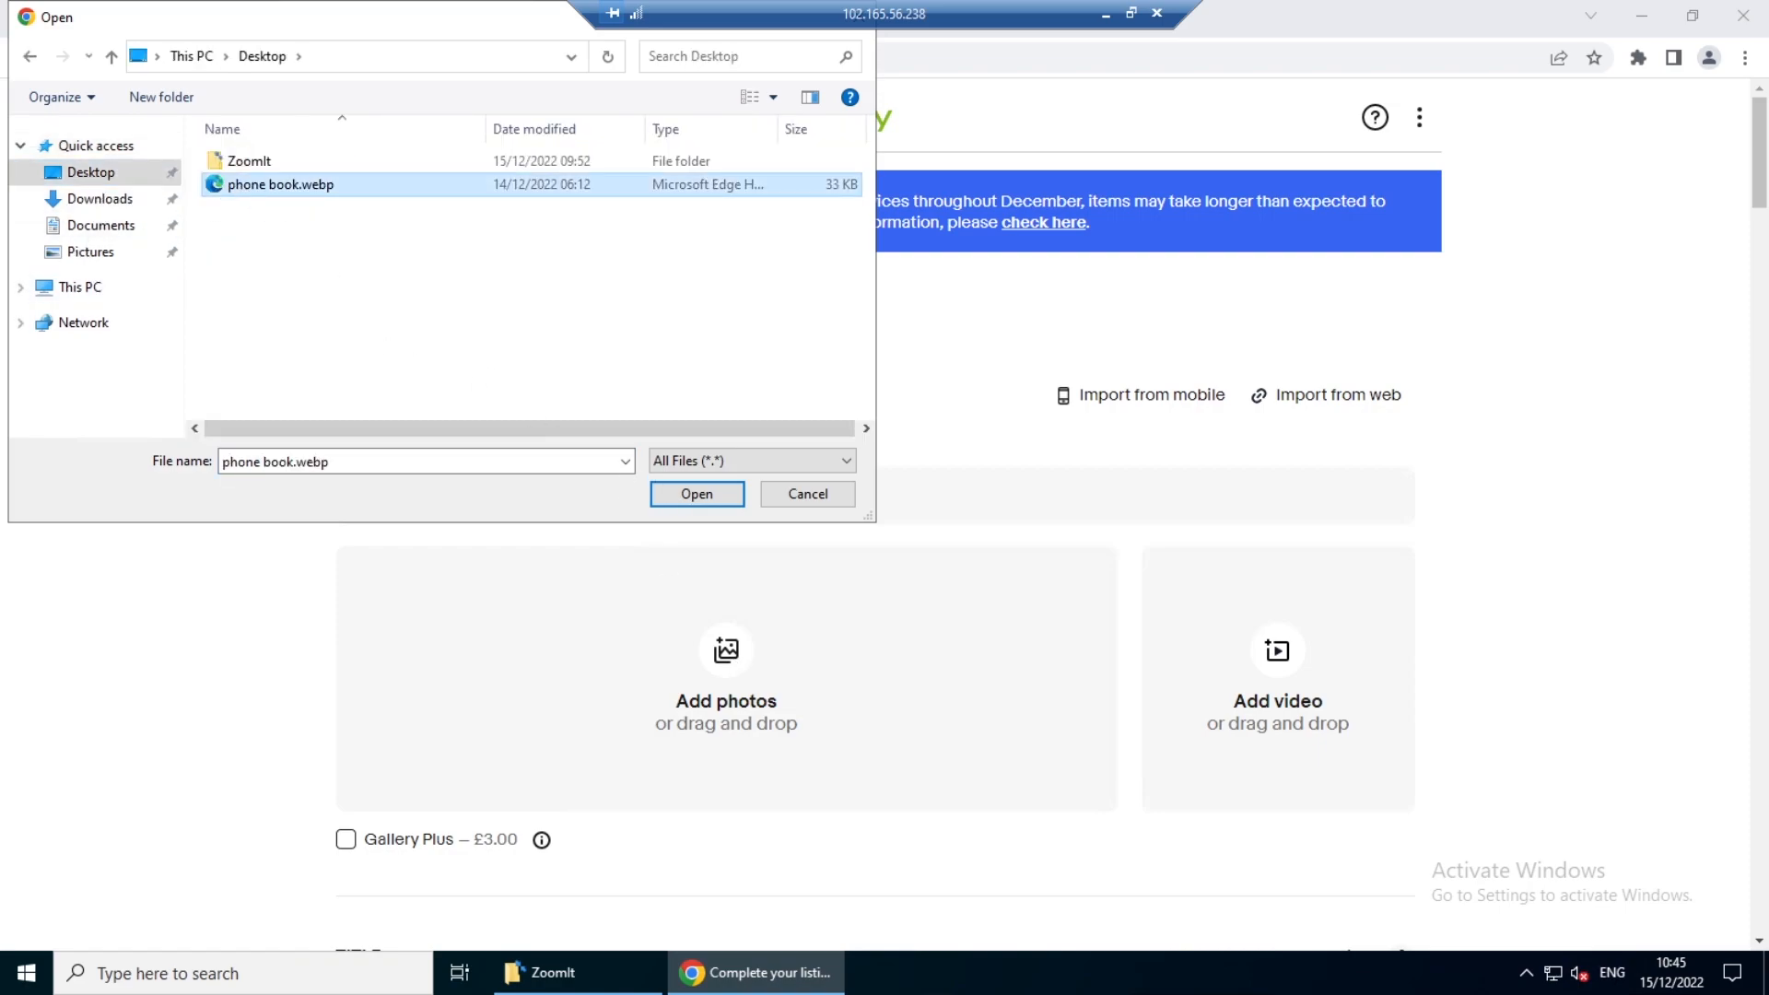
click(691, 497)
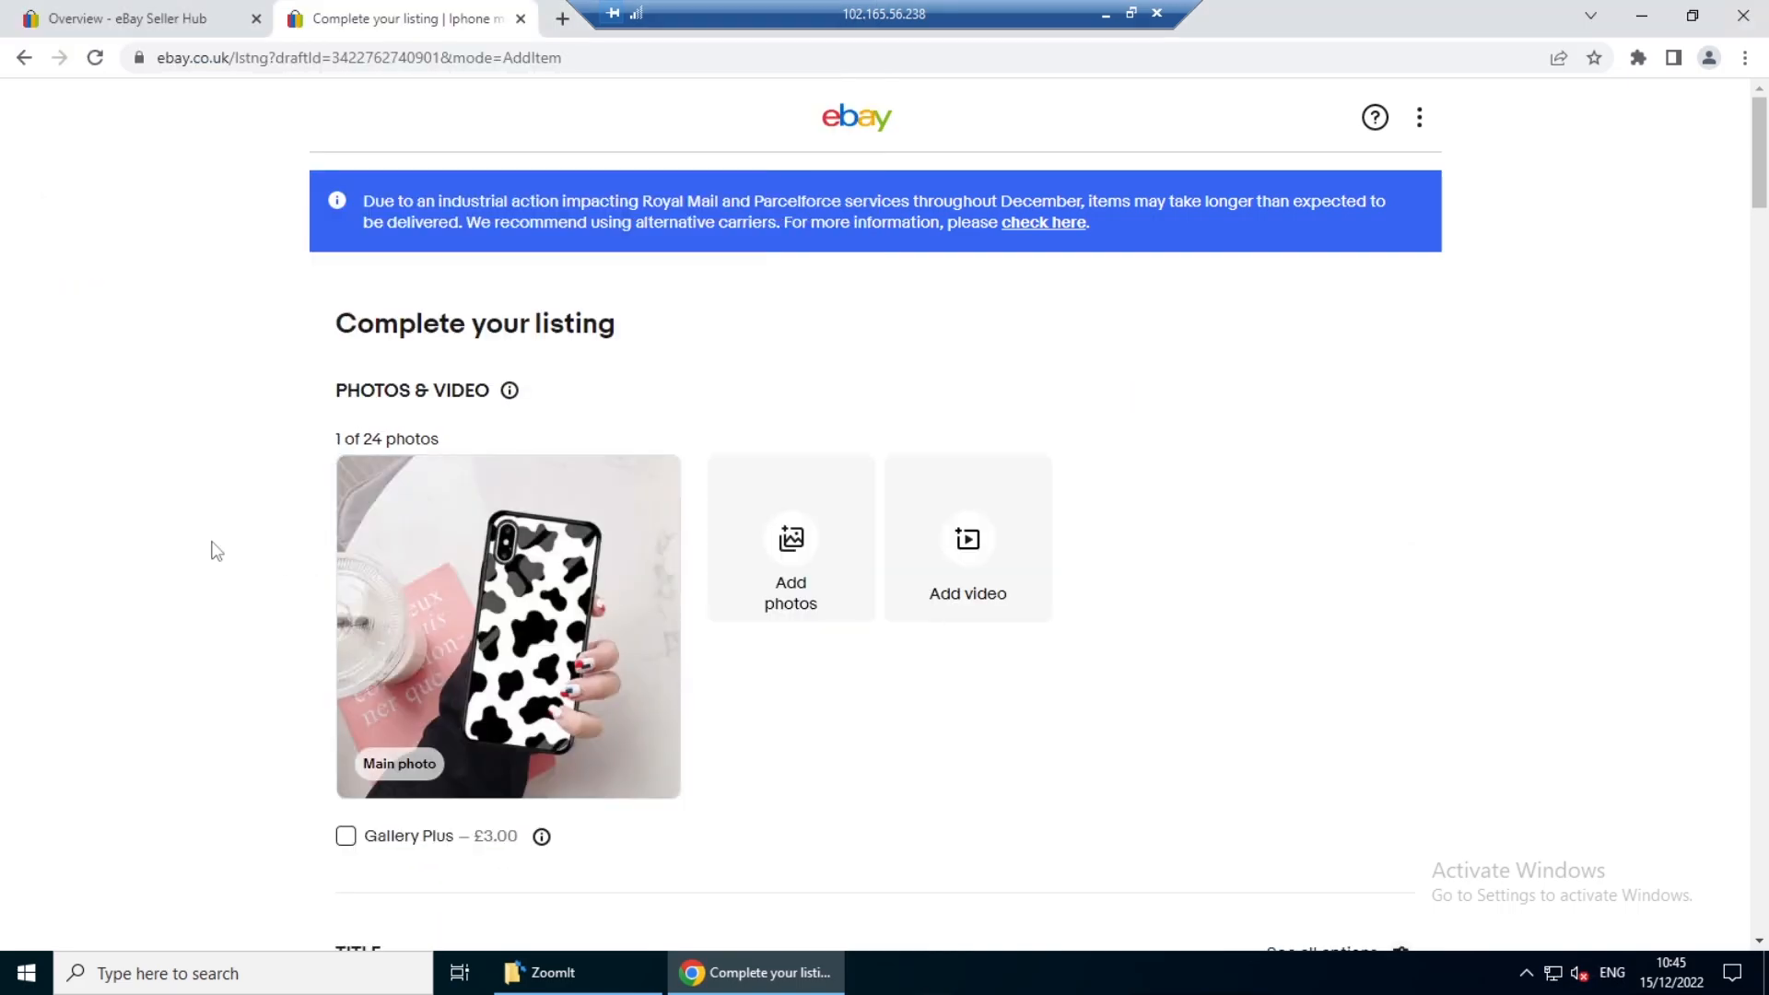
mouse_move(364, 557)
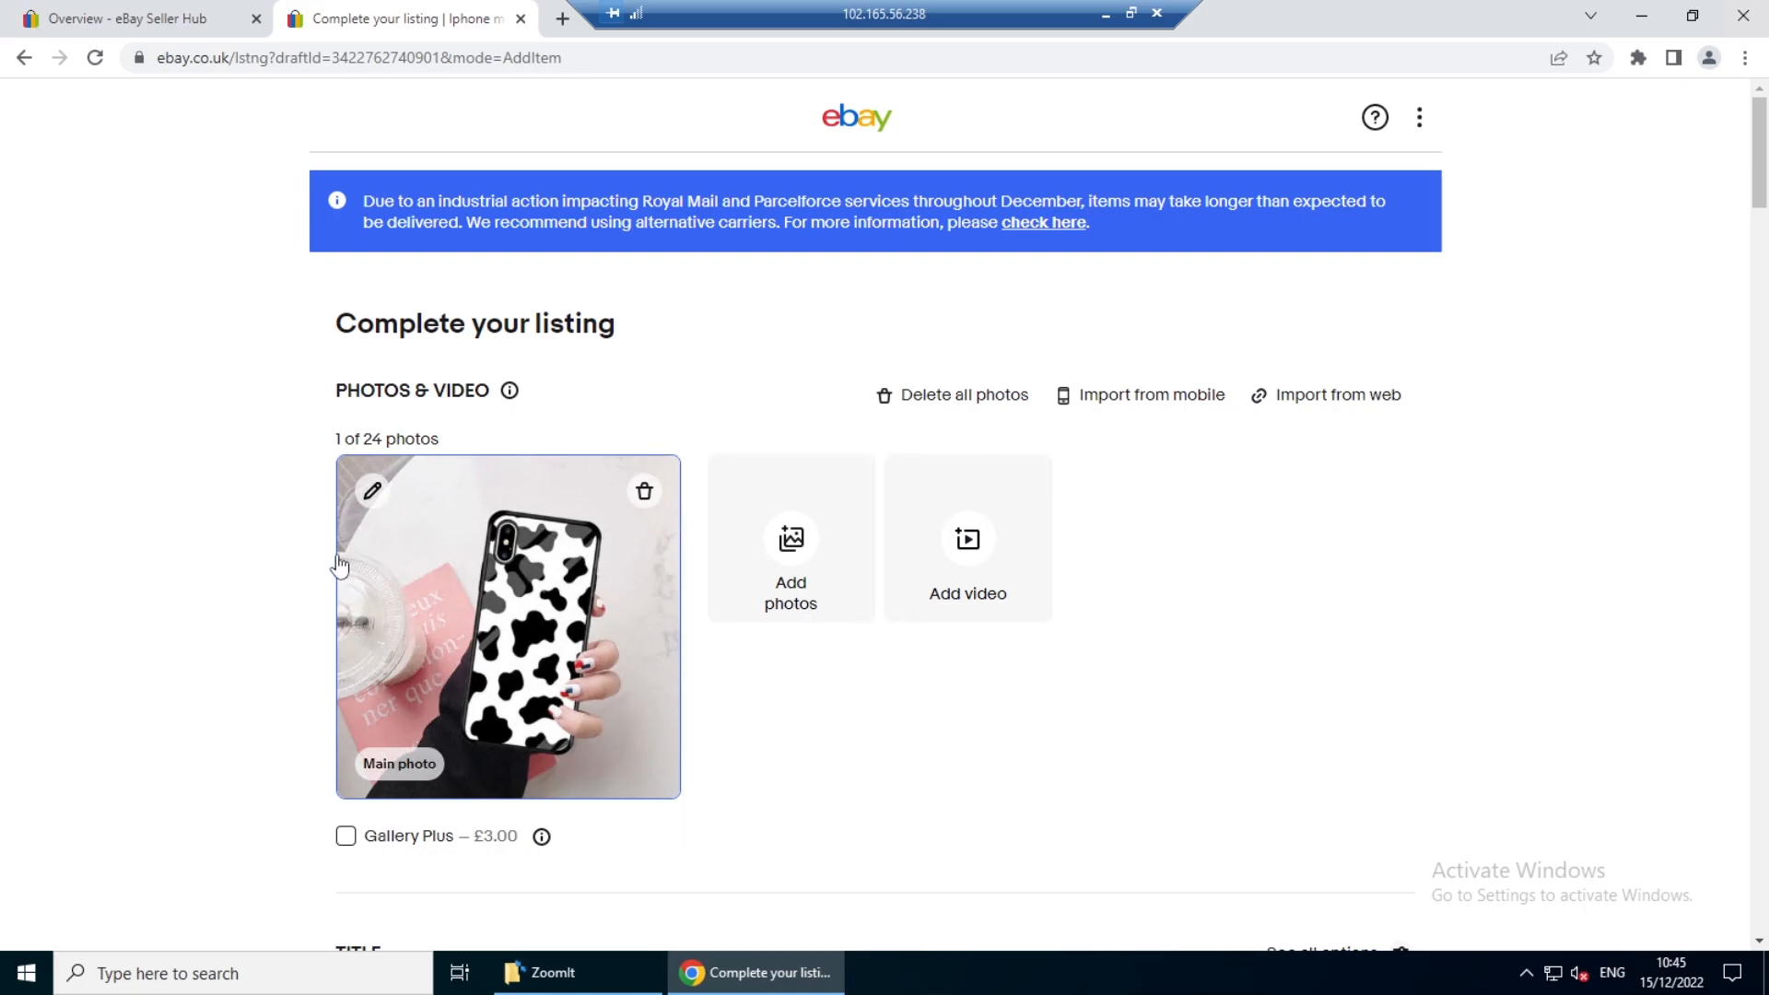
- Check the item title and set the required Brand item specific to Unbranded
scroll(264, 556, down, 5)
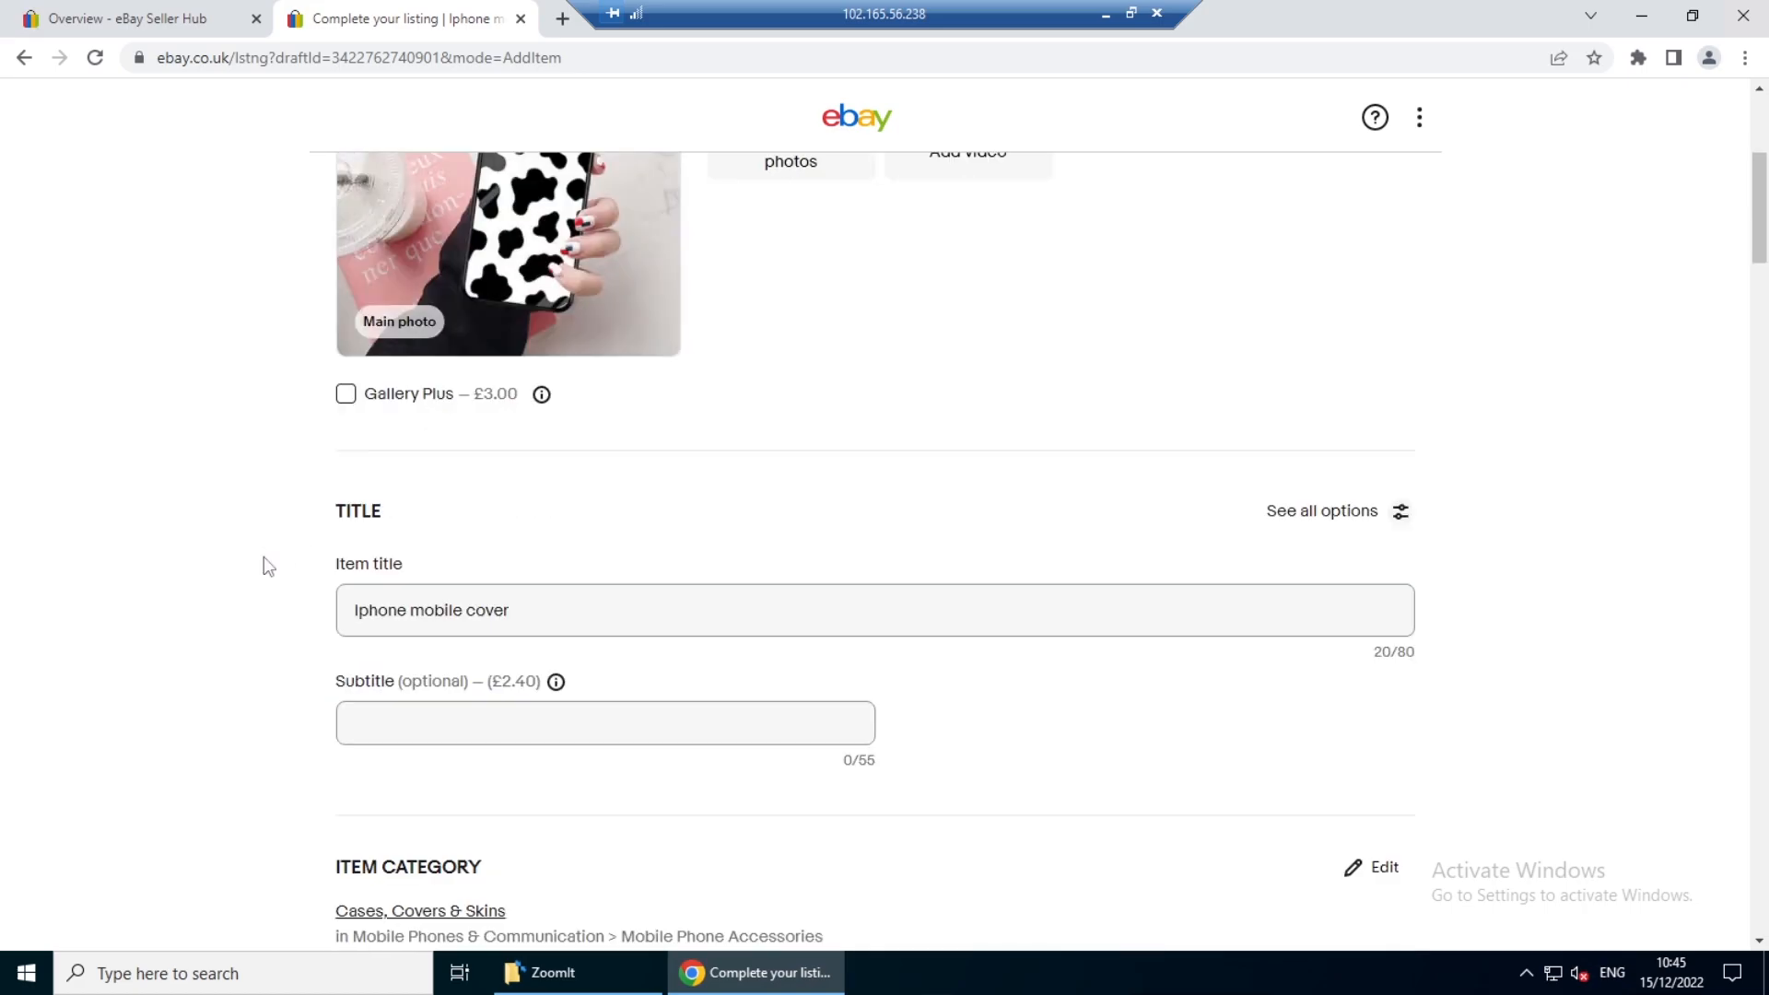
triple_click(381, 609)
click(198, 606)
scroll(198, 608, down, 5)
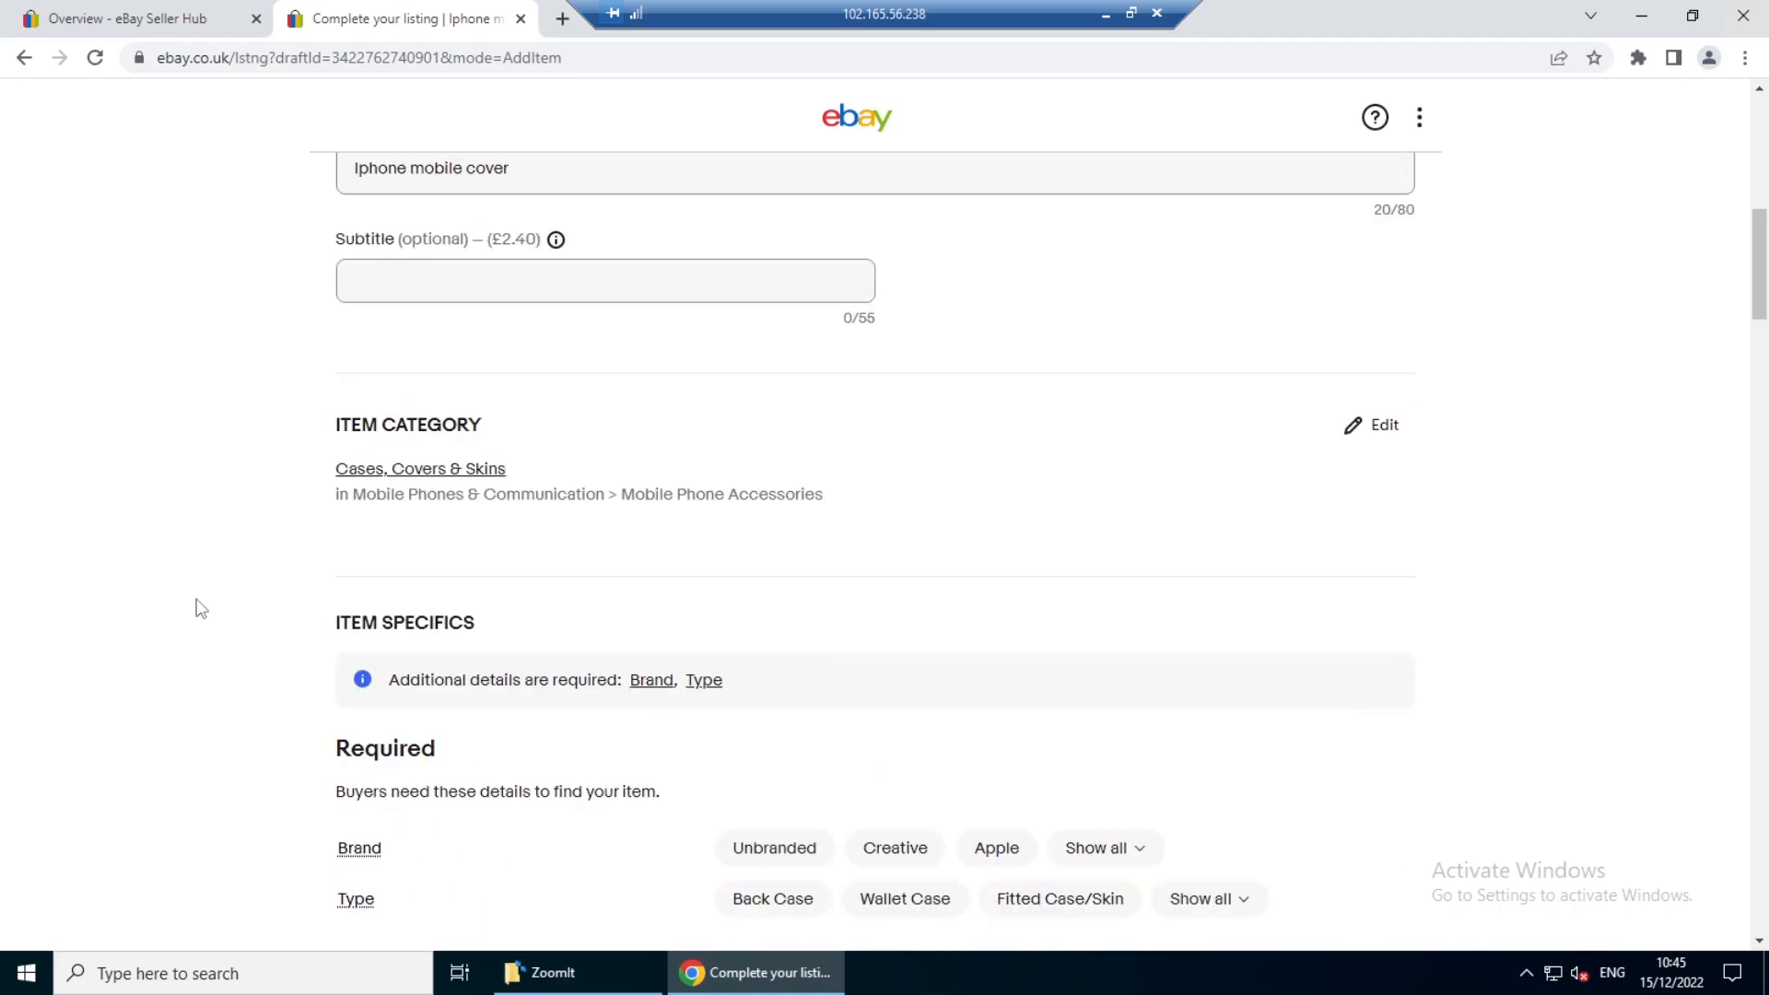
scroll(198, 608, down, 4)
click(818, 516)
- Enter "Iphone mobile cover" as the item description and proceed to the Pricing section
scroll(143, 516, down, 4)
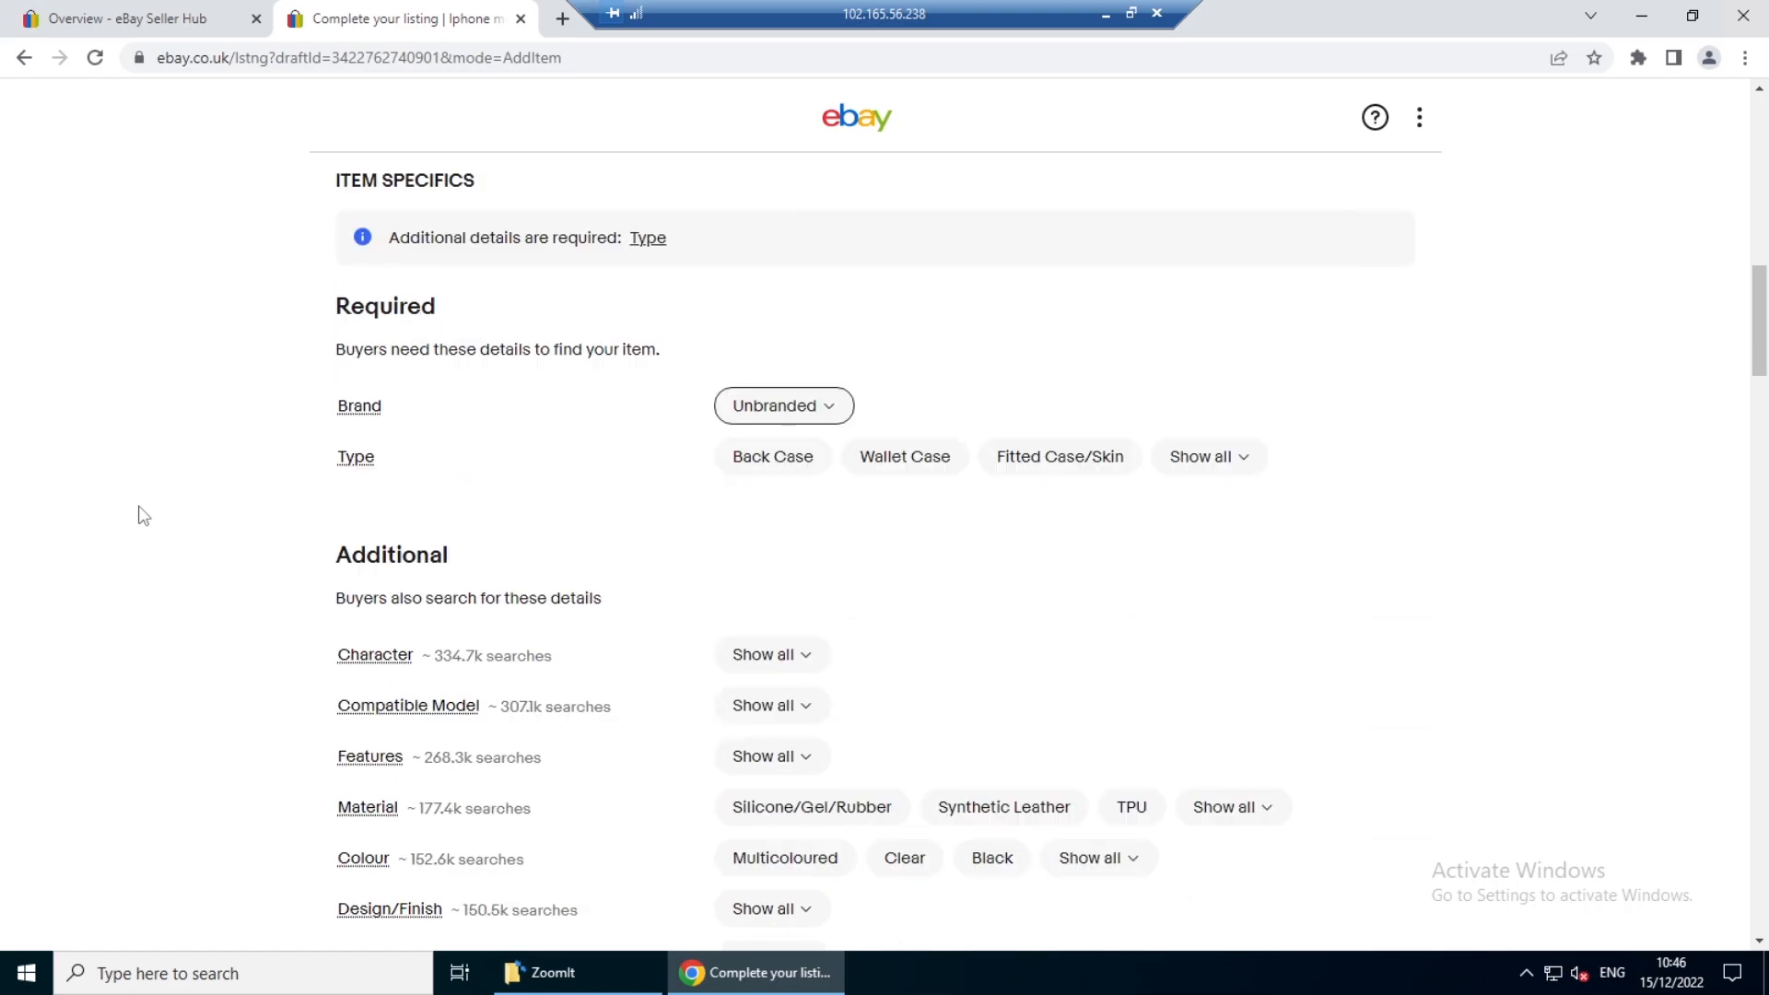
scroll(145, 583, down, 4)
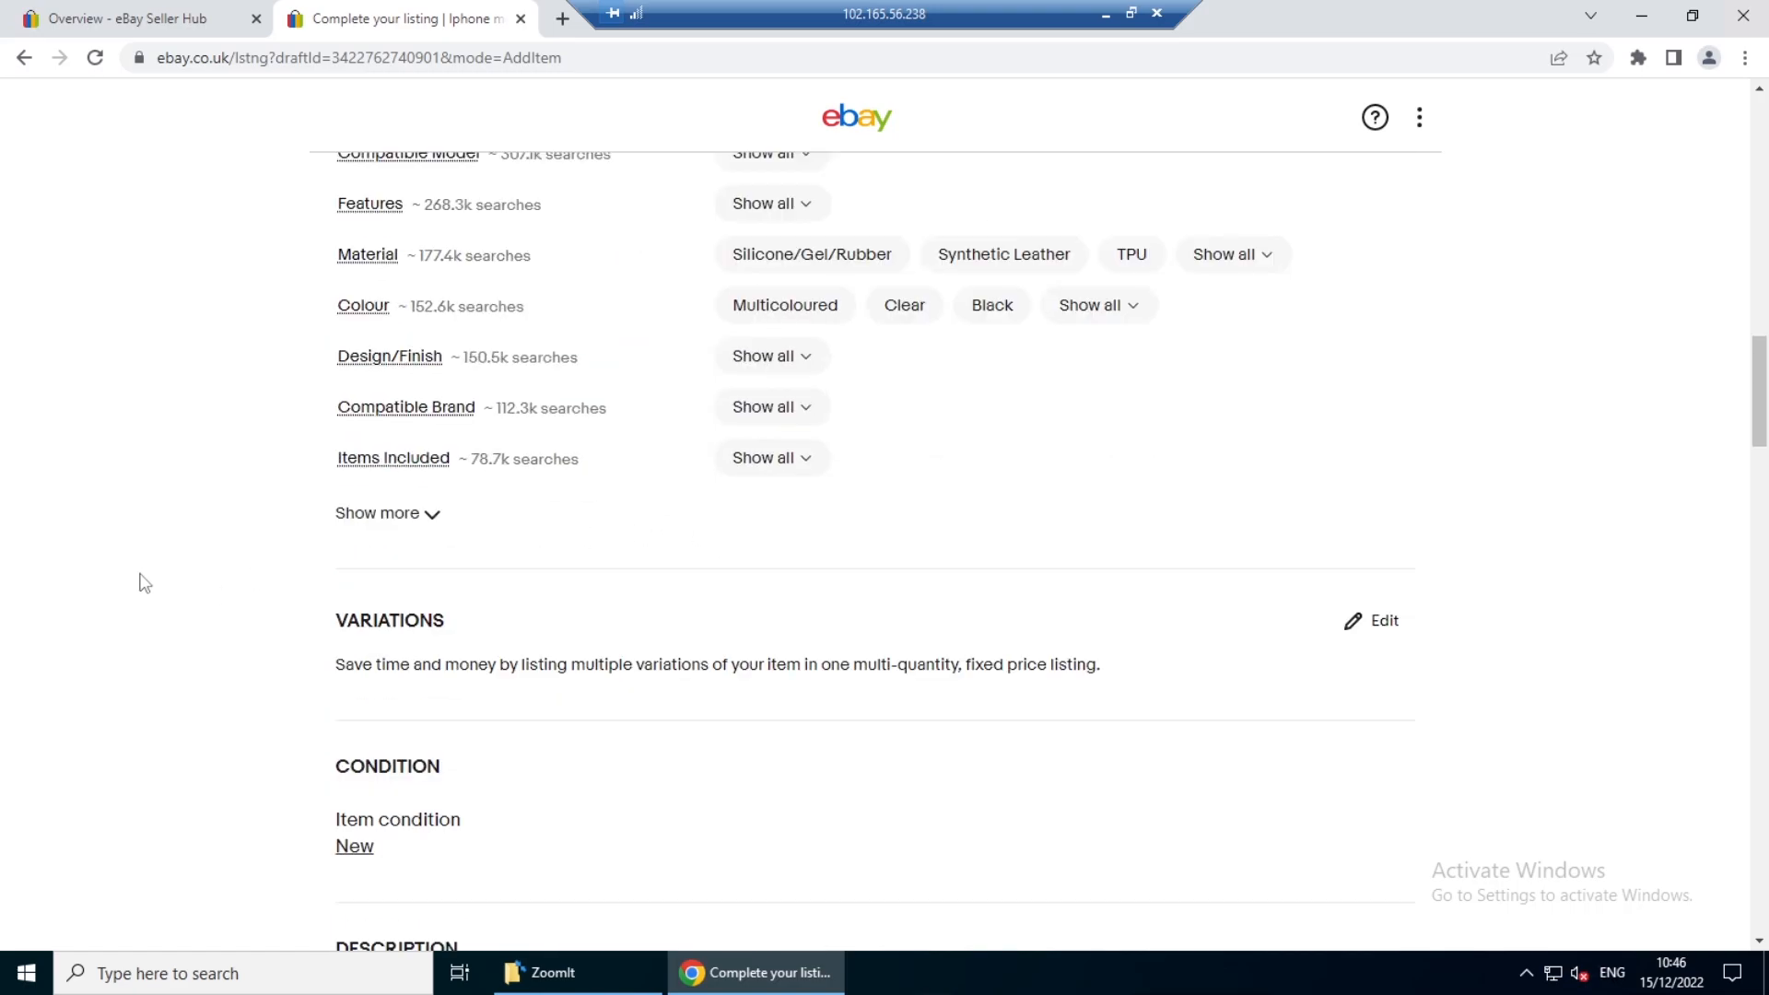
scroll(144, 582, down, 3)
scroll(145, 582, down, 2)
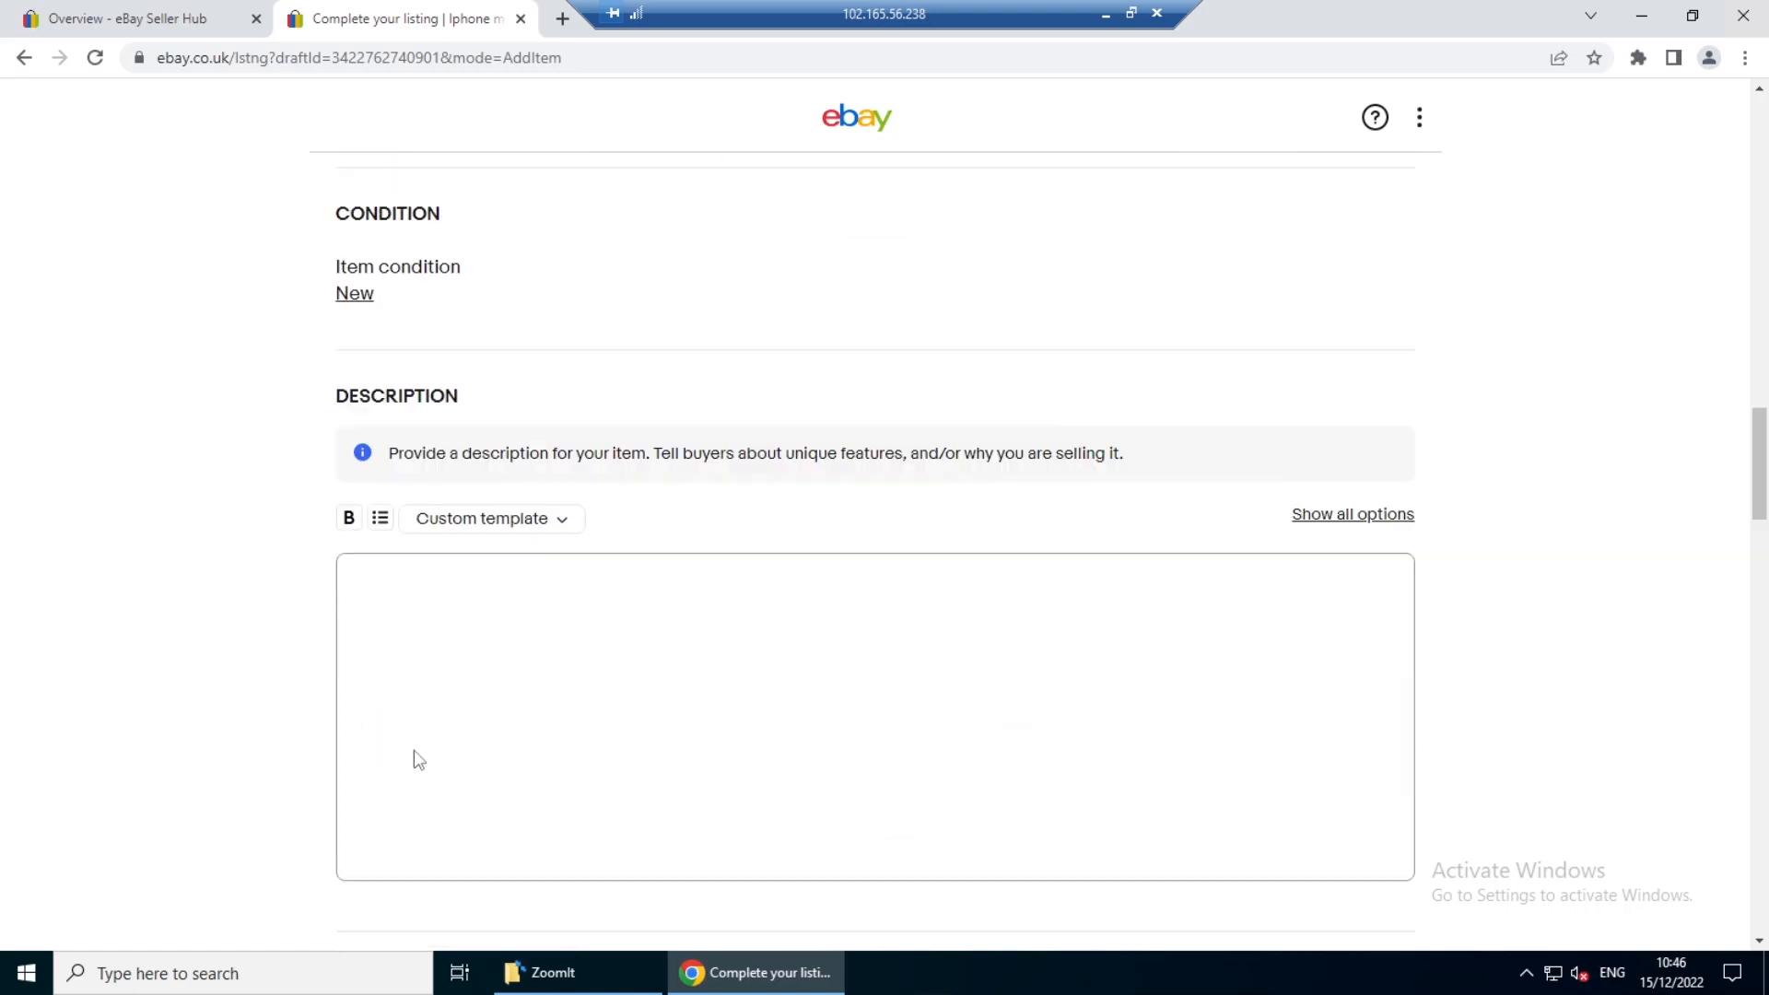
click(393, 621)
text(Iphone mobile cover)
scroll(186, 719, down, 4)
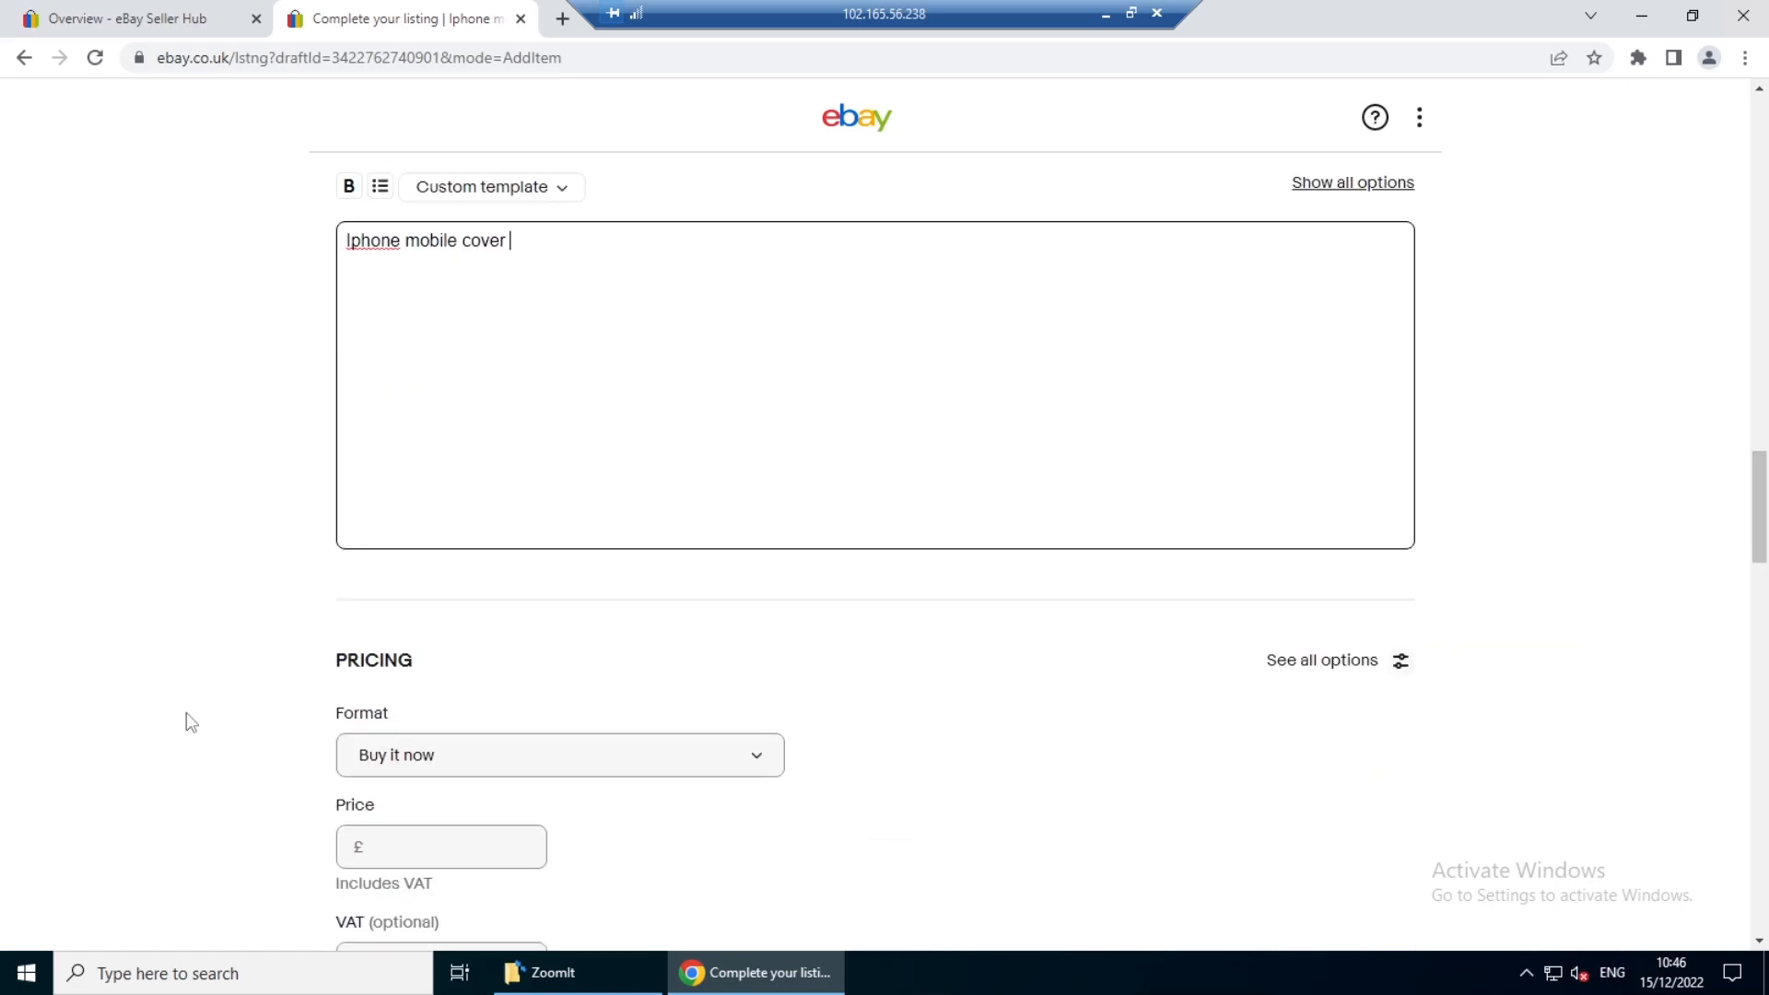
scroll(186, 718, down, 4)
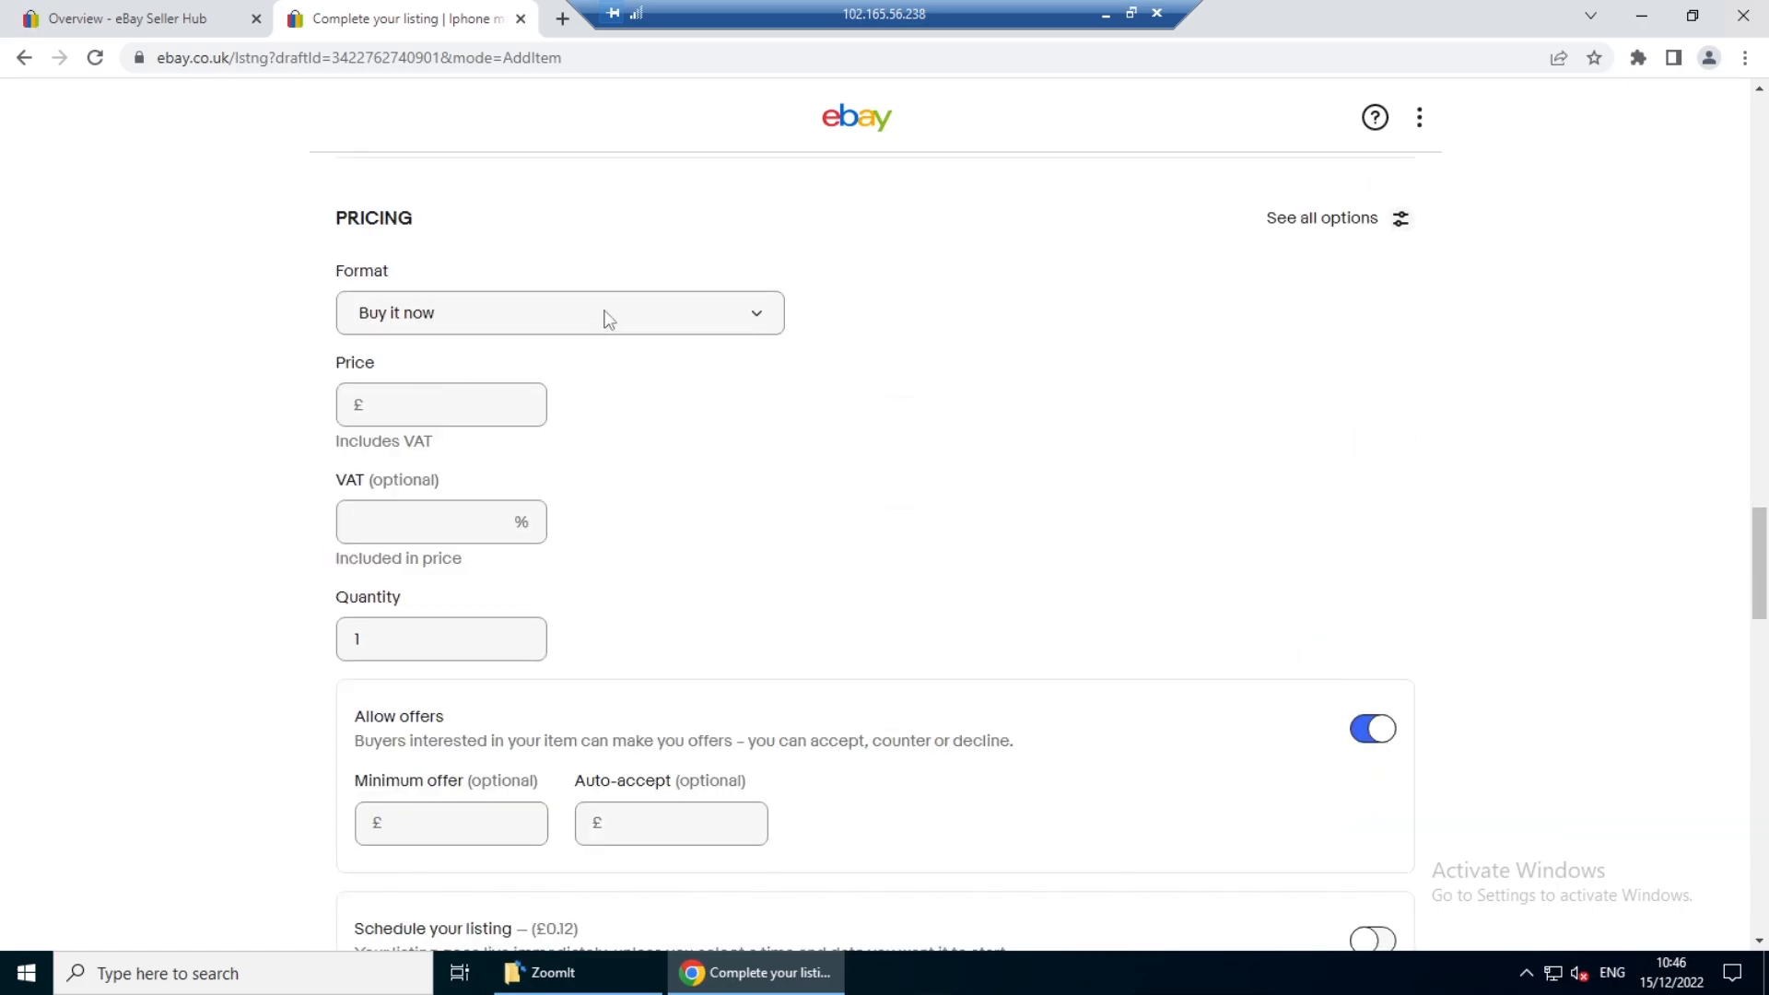
- Keep the Buy it now format with a price of £12.99 and turn off Allow offers
click(695, 321)
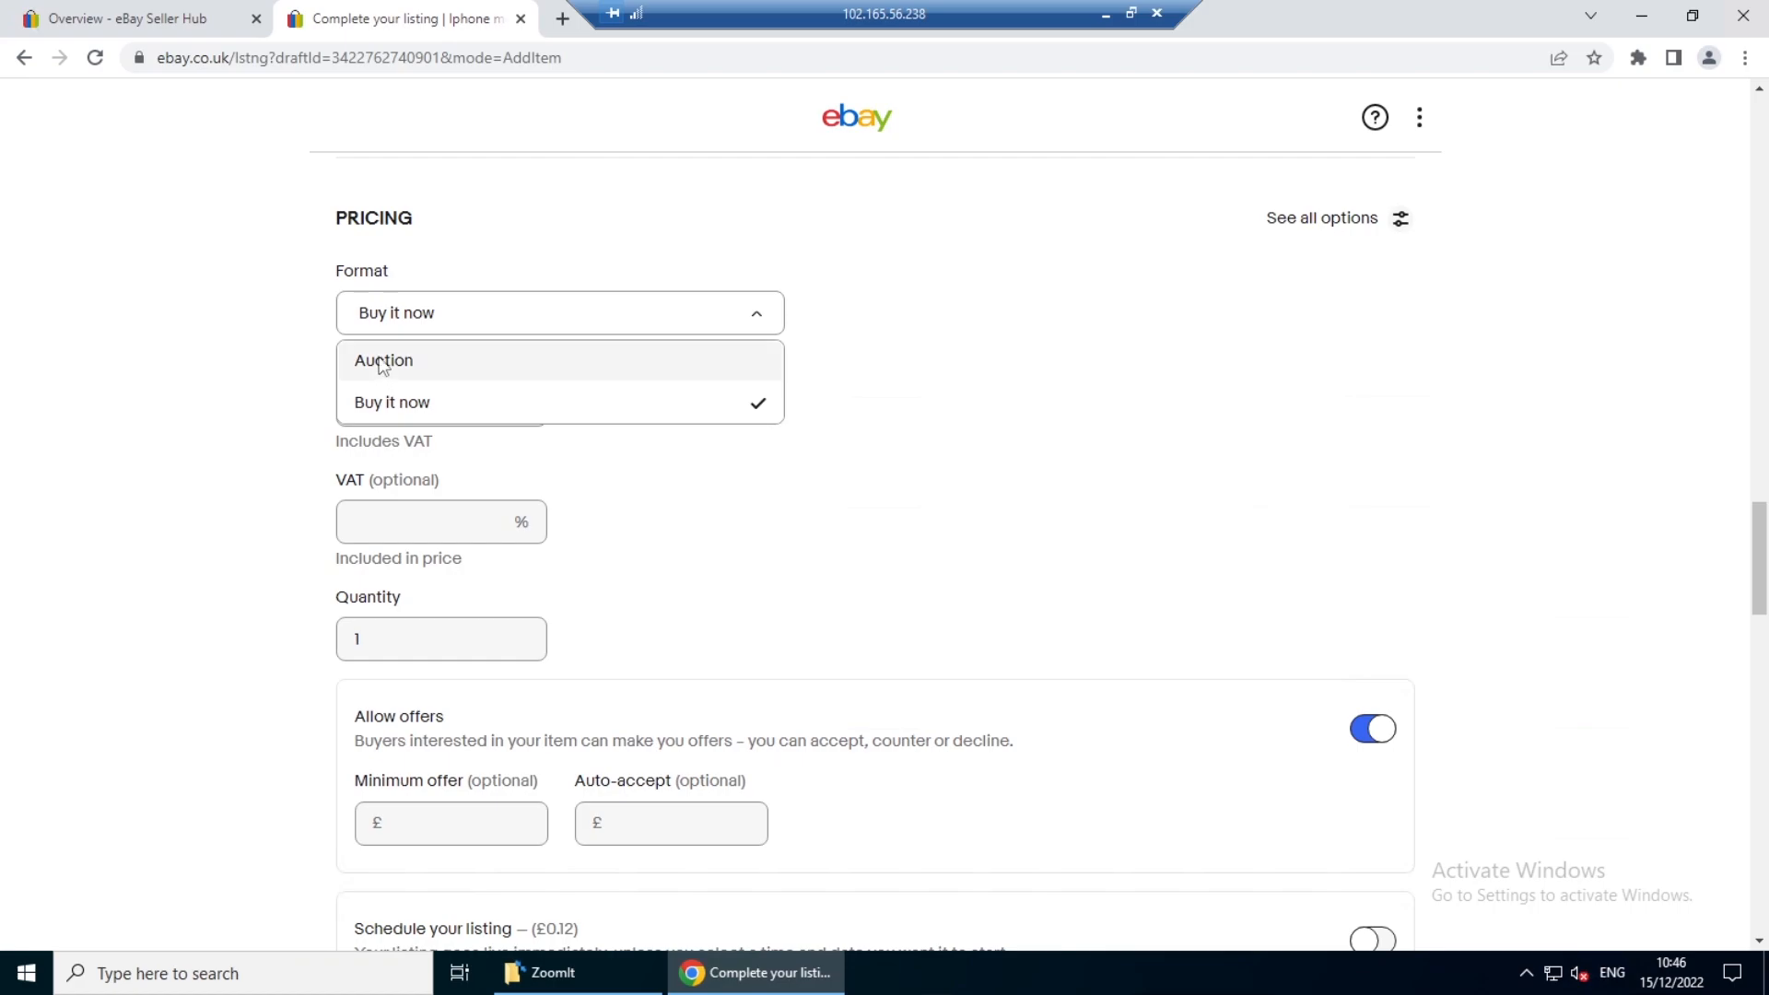
click(175, 435)
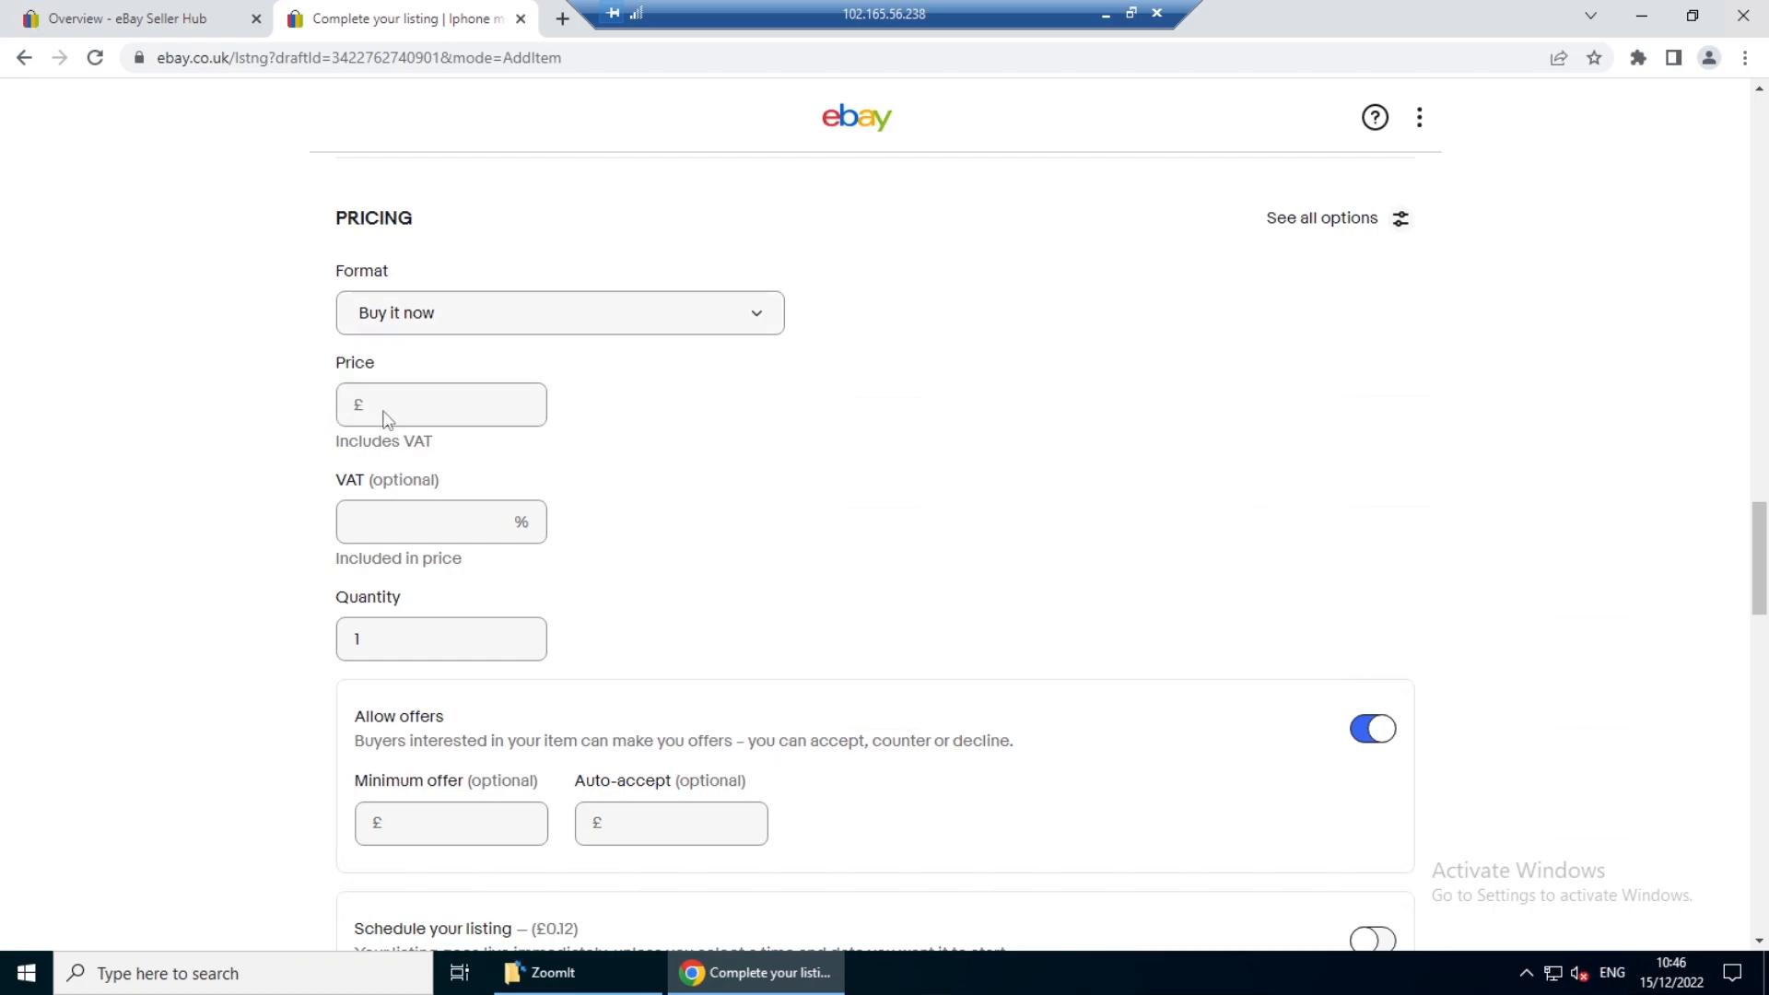
click(433, 404)
text(12.99)
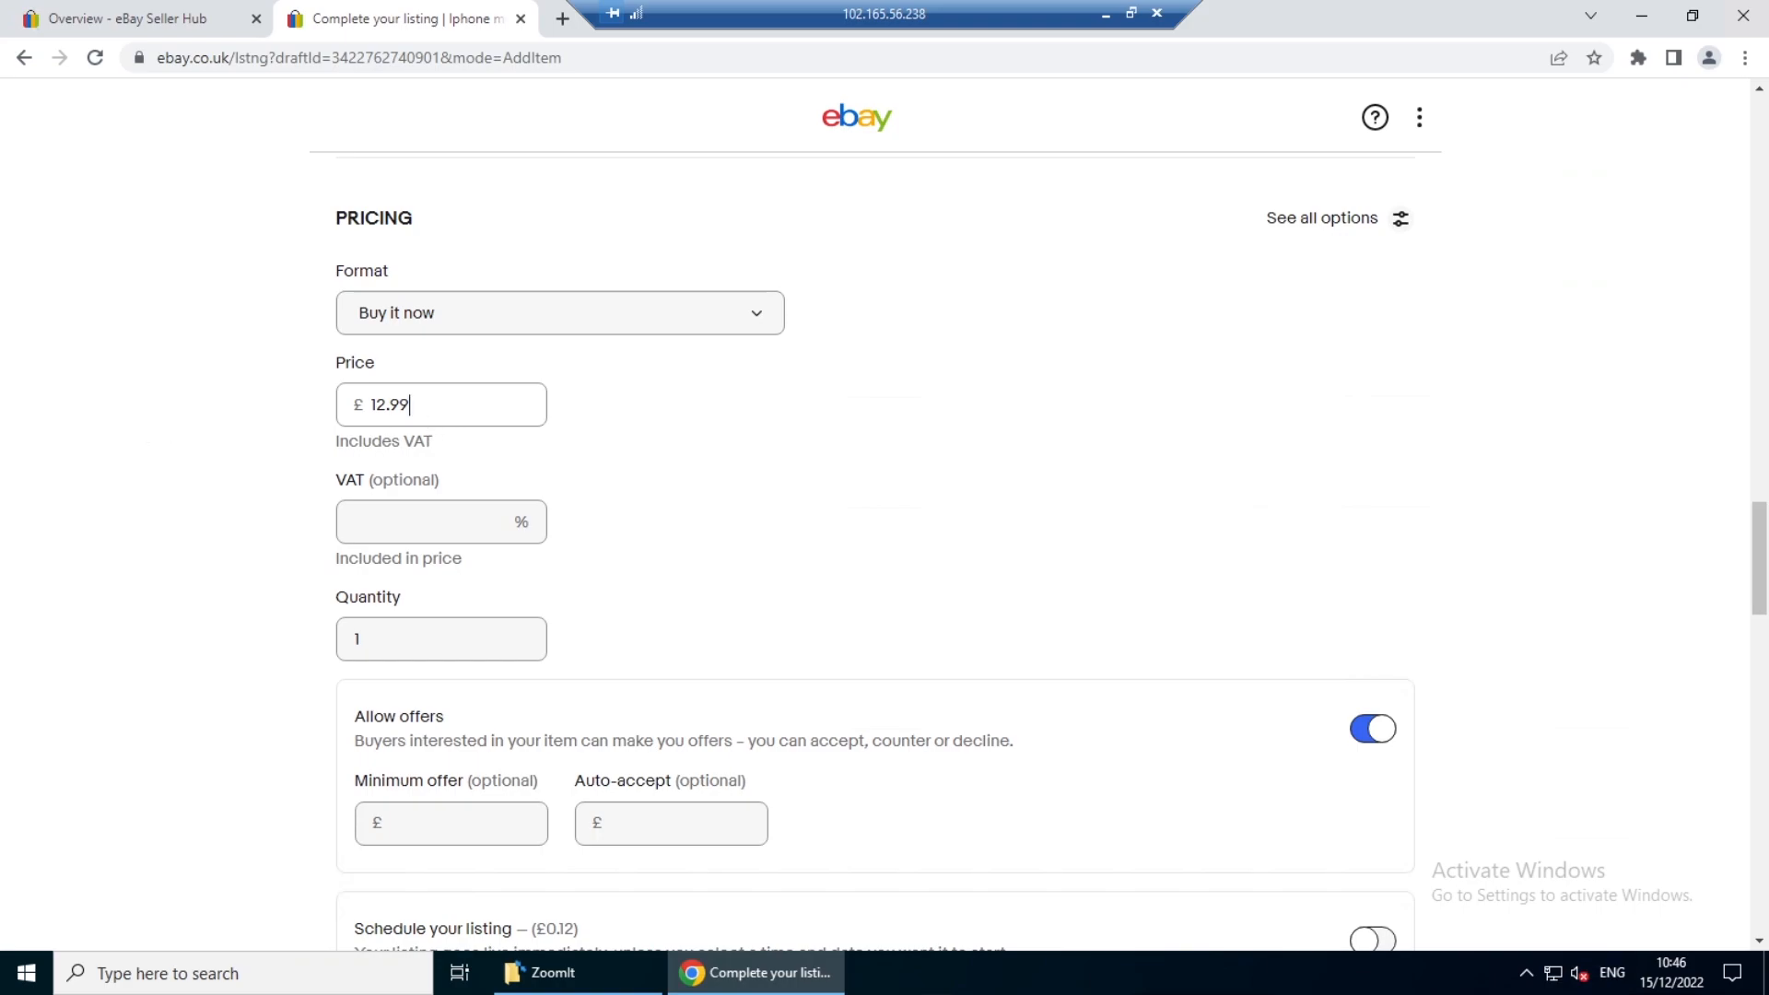
click(236, 473)
scroll(221, 589, down, 2)
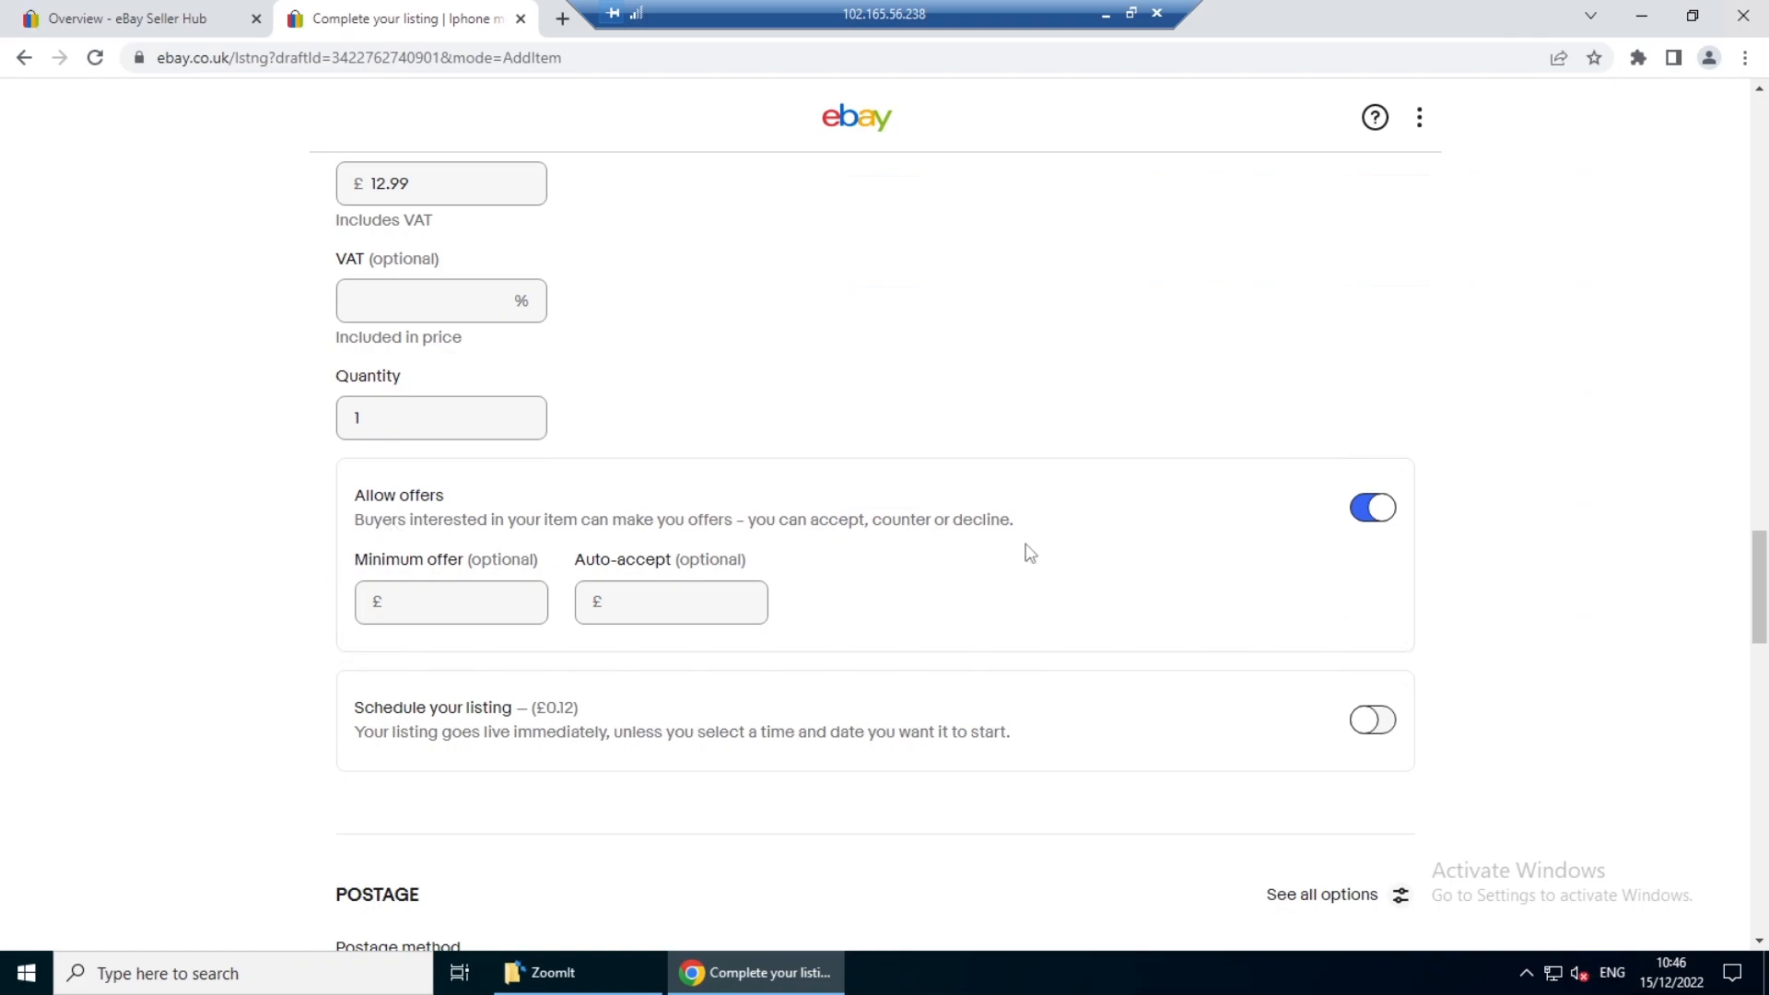
click(1370, 512)
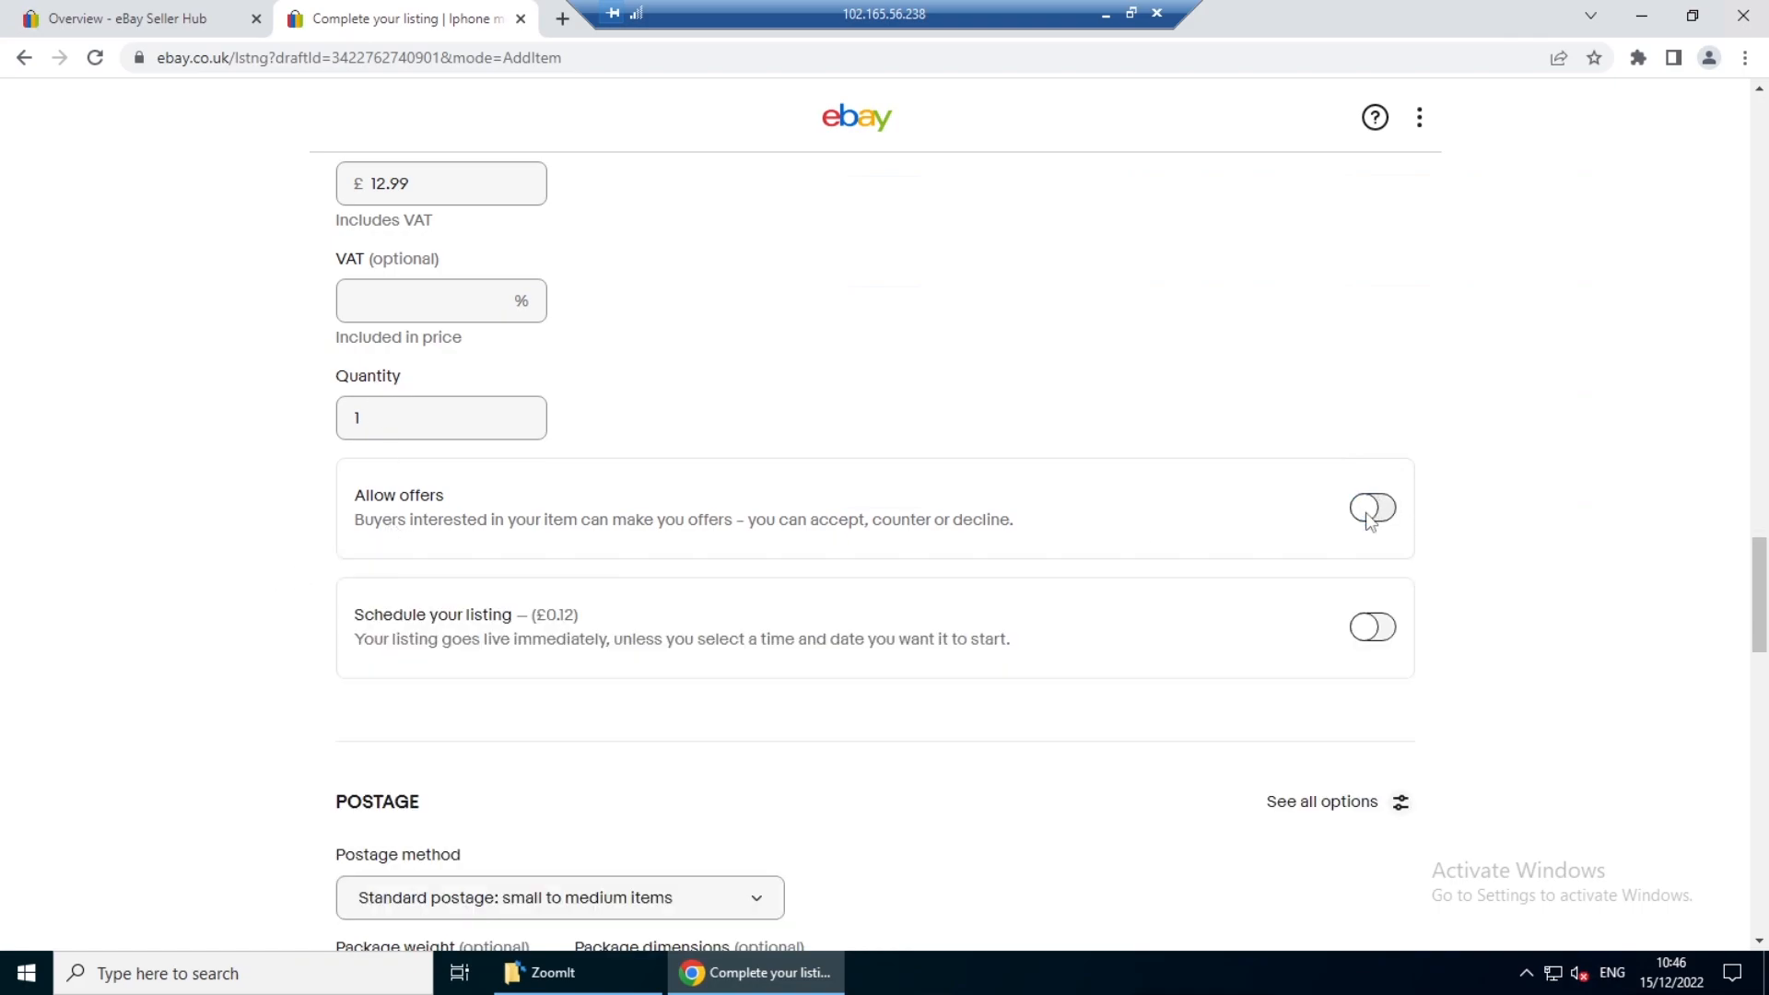
- Review the Postage, Promoted Listings and Preferences sections down to the listing fees
scroll(430, 580, down, 2)
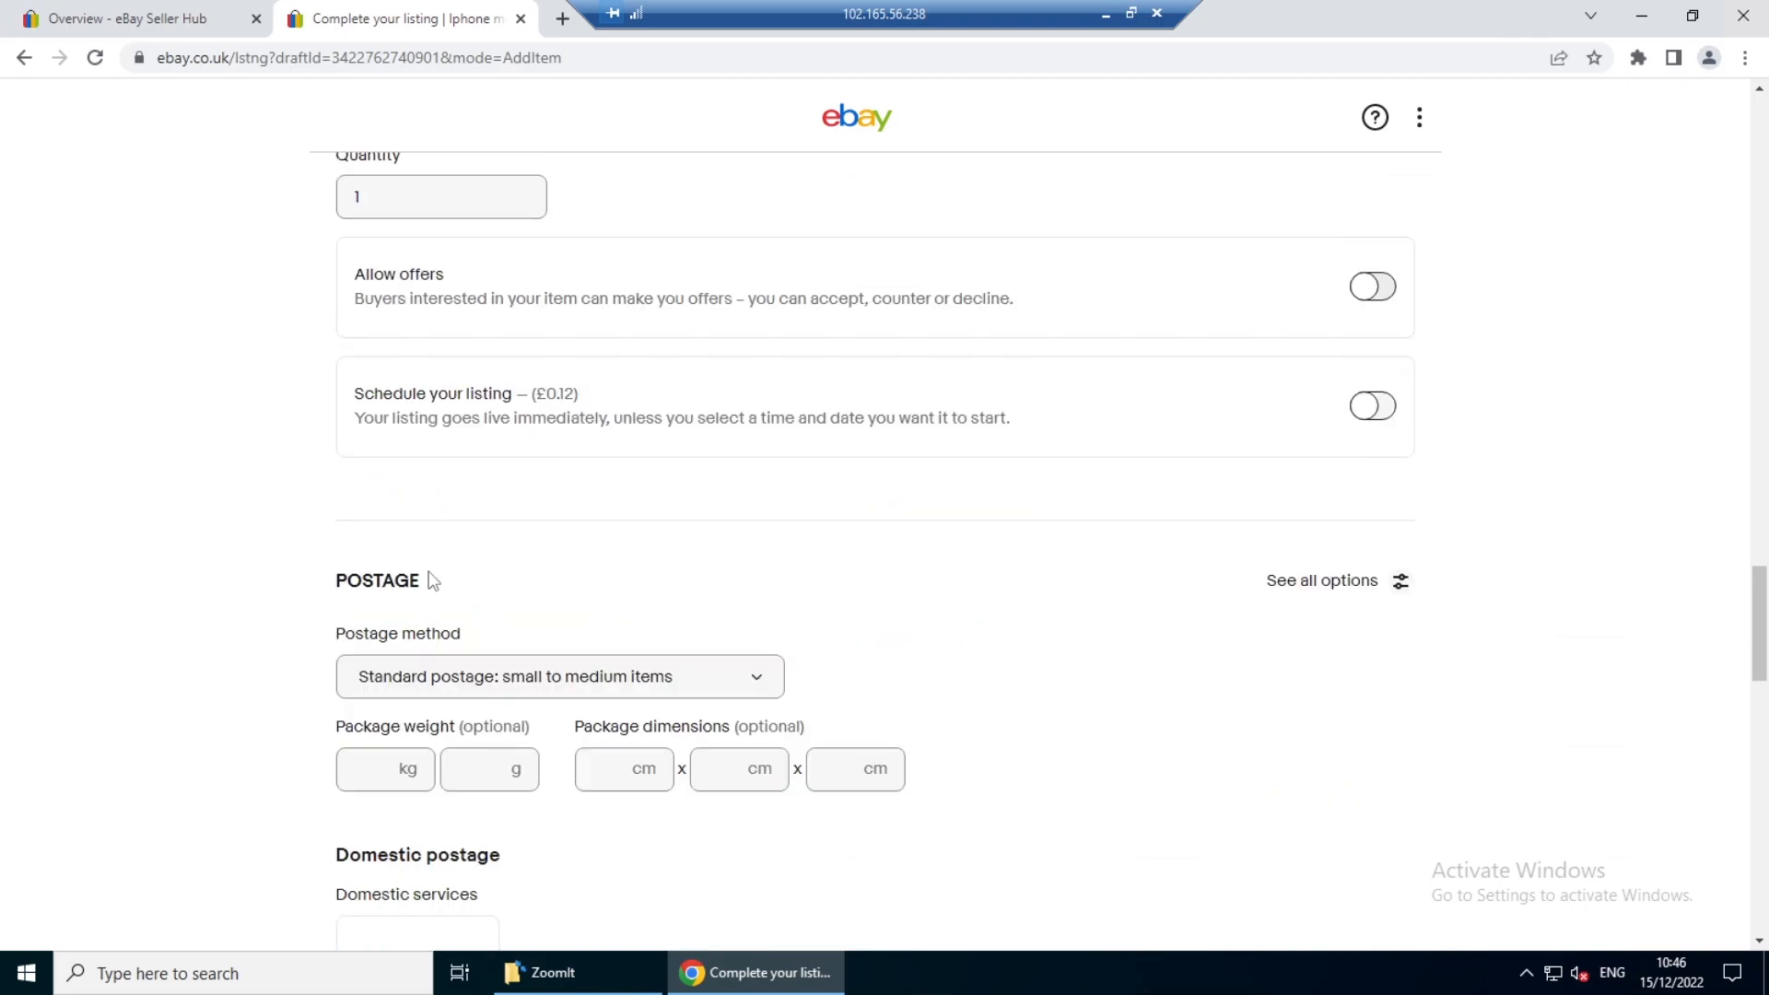
scroll(390, 646, down, 2)
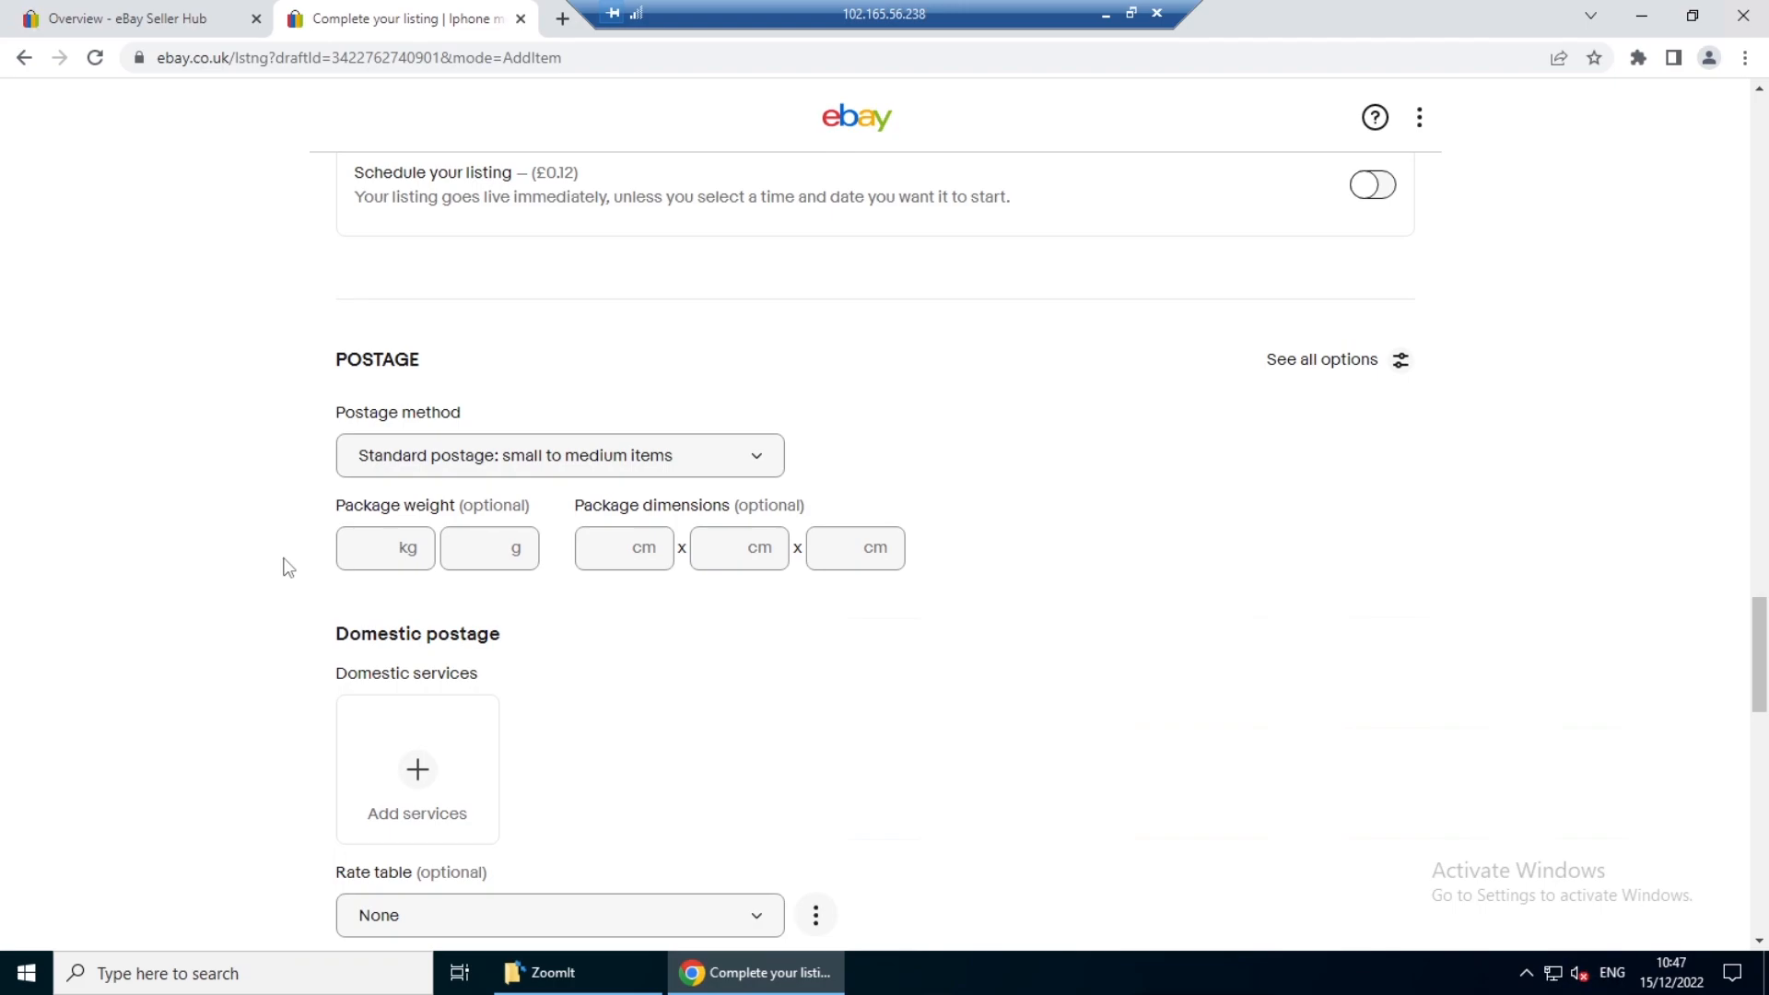
scroll(288, 567, down, 2)
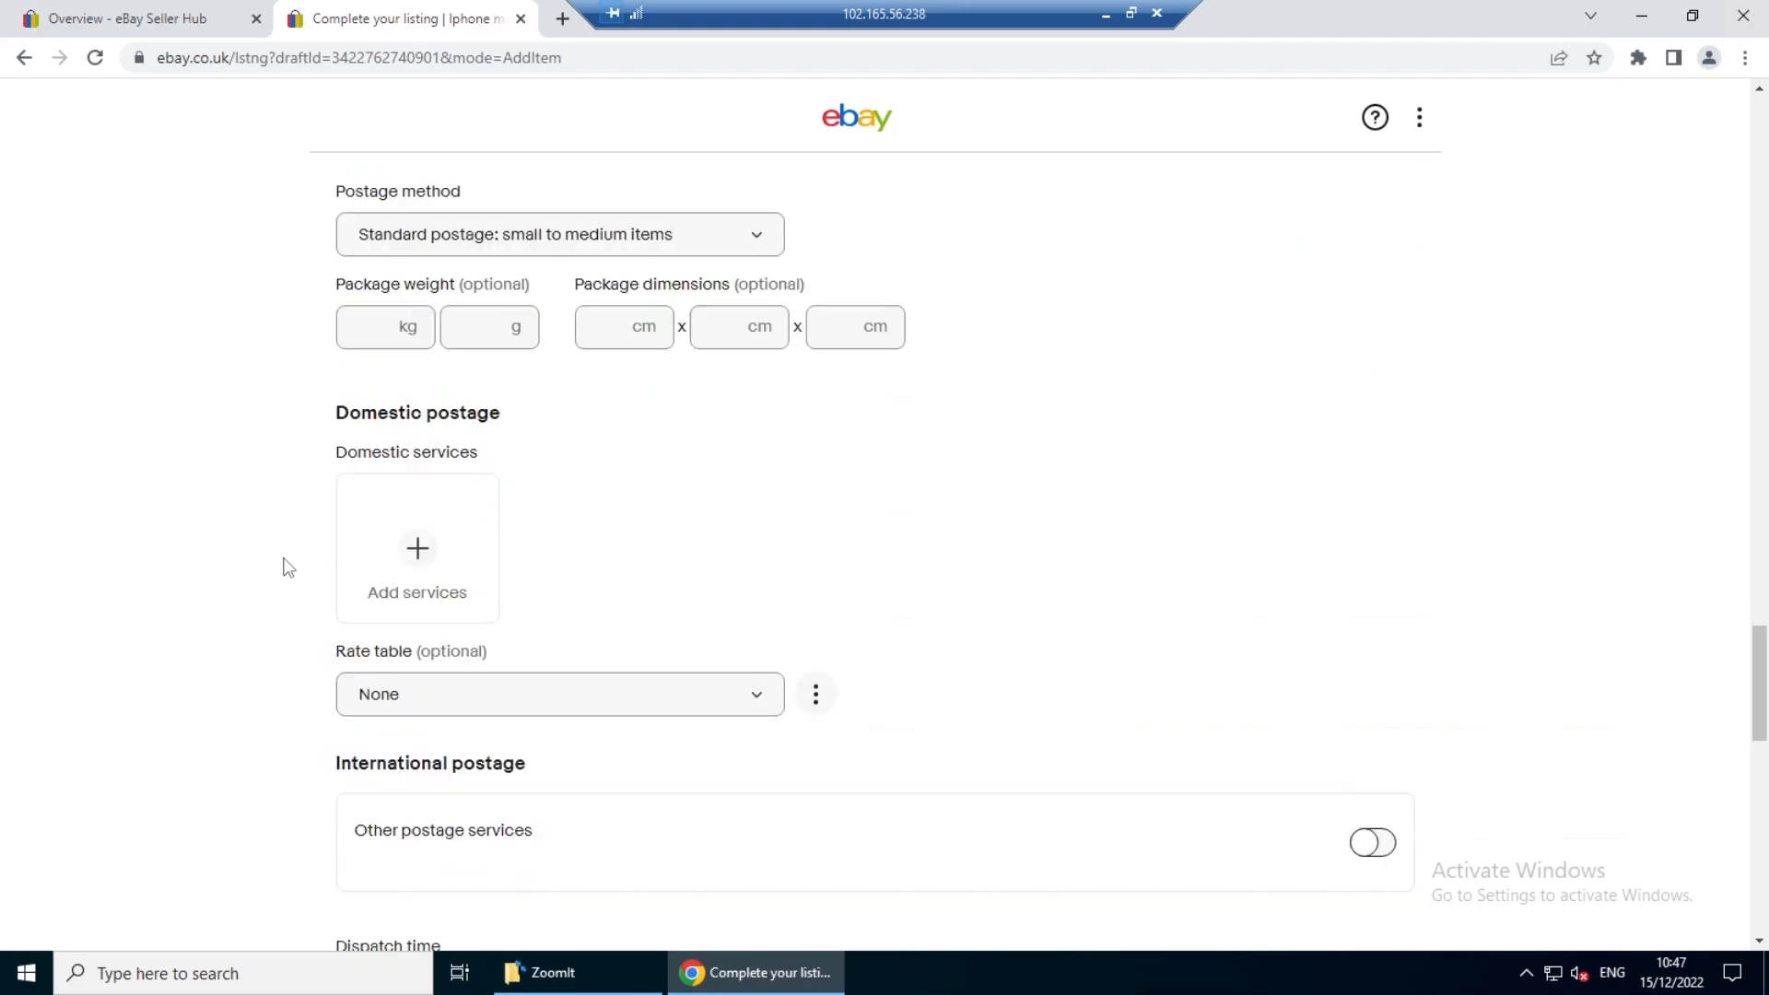
scroll(289, 567, down, 3)
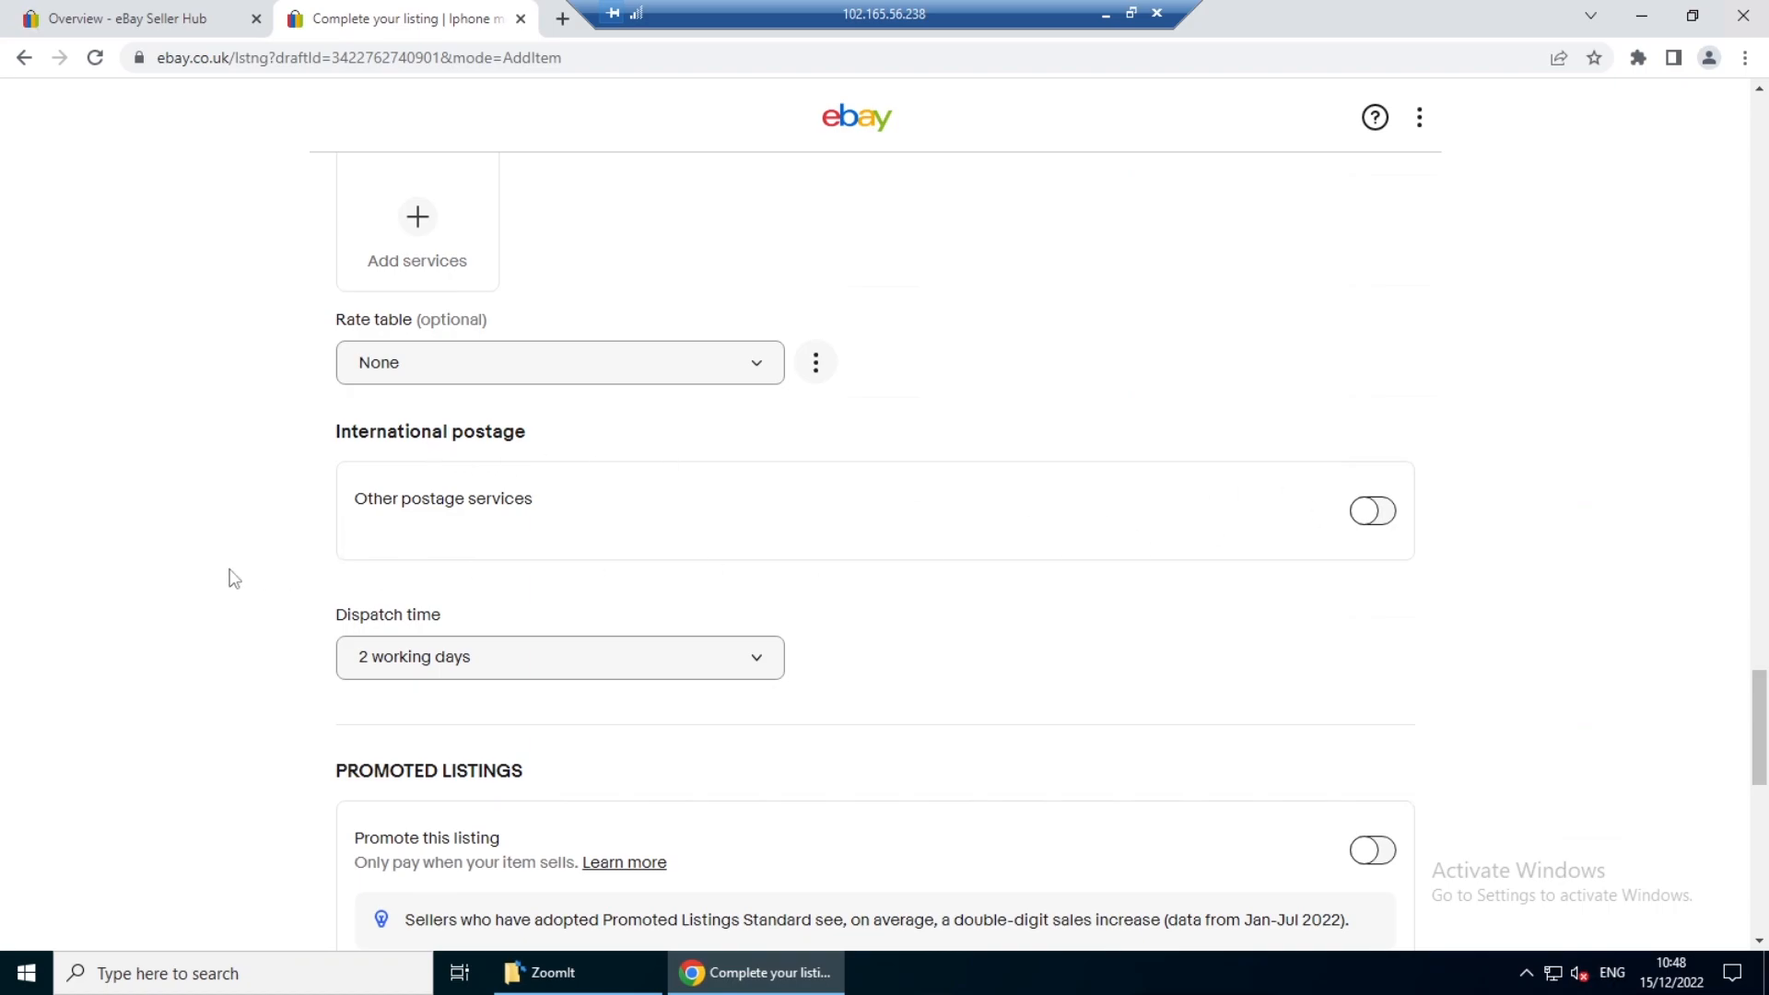
scroll(225, 571, down, 3)
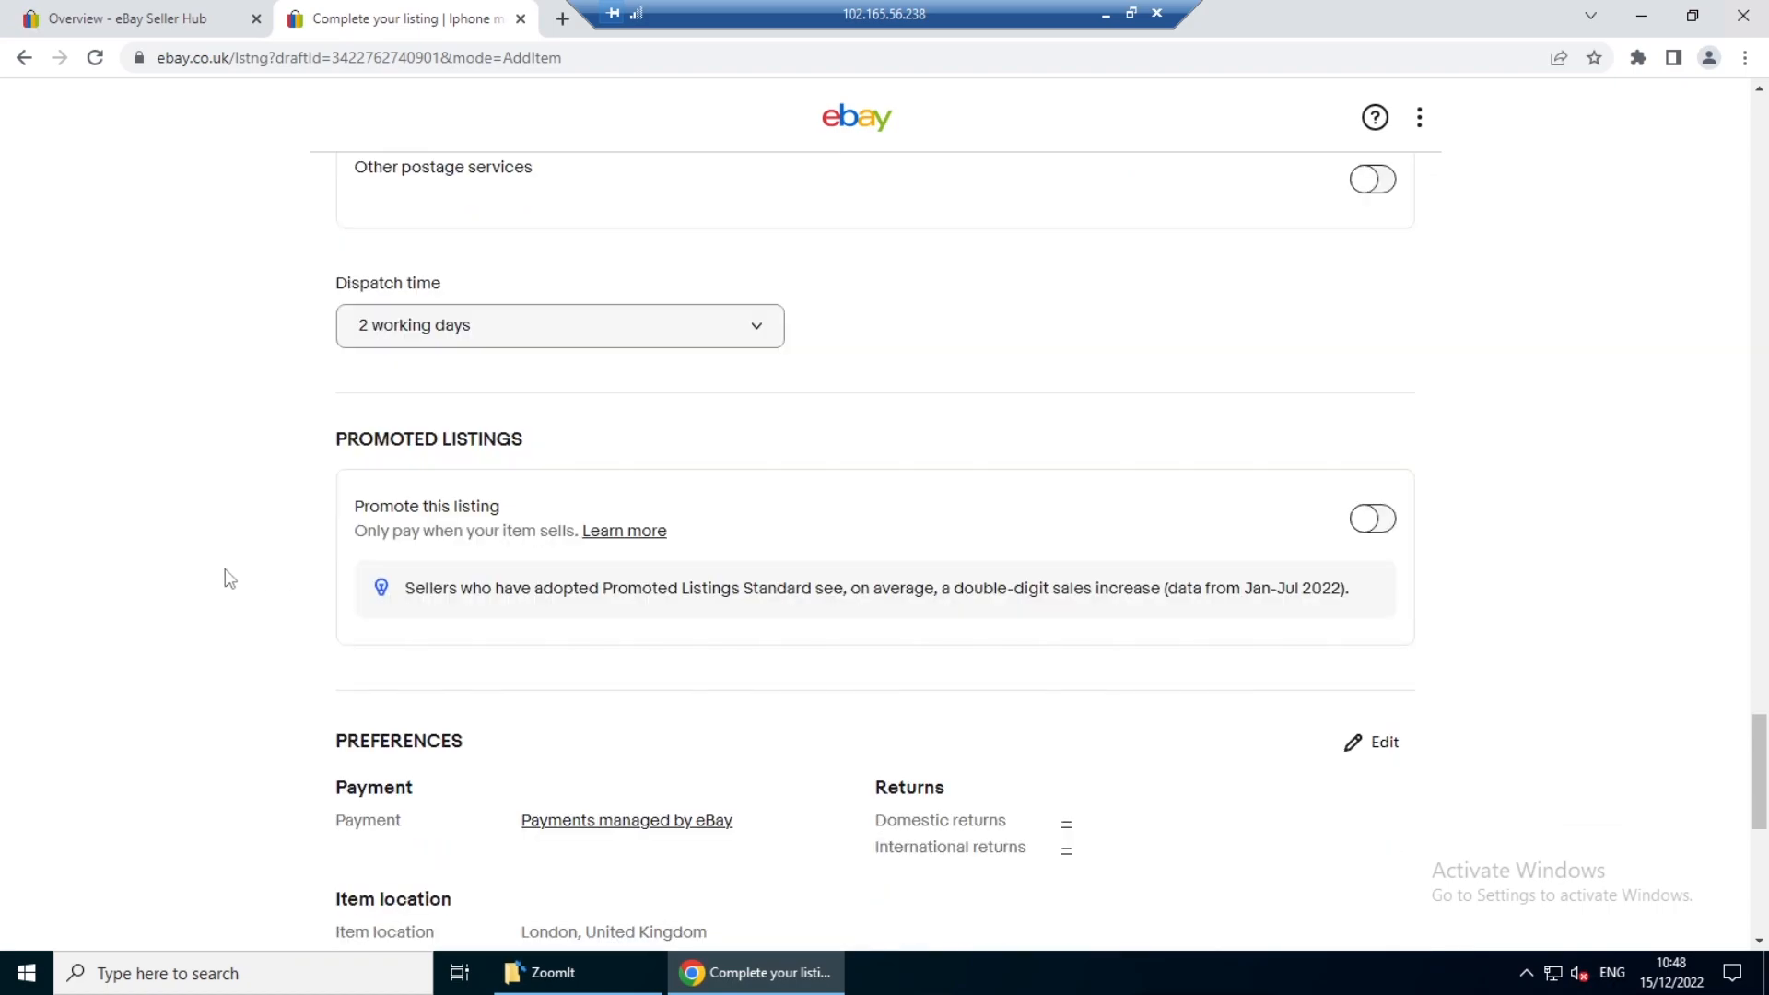
scroll(227, 576, down, 2)
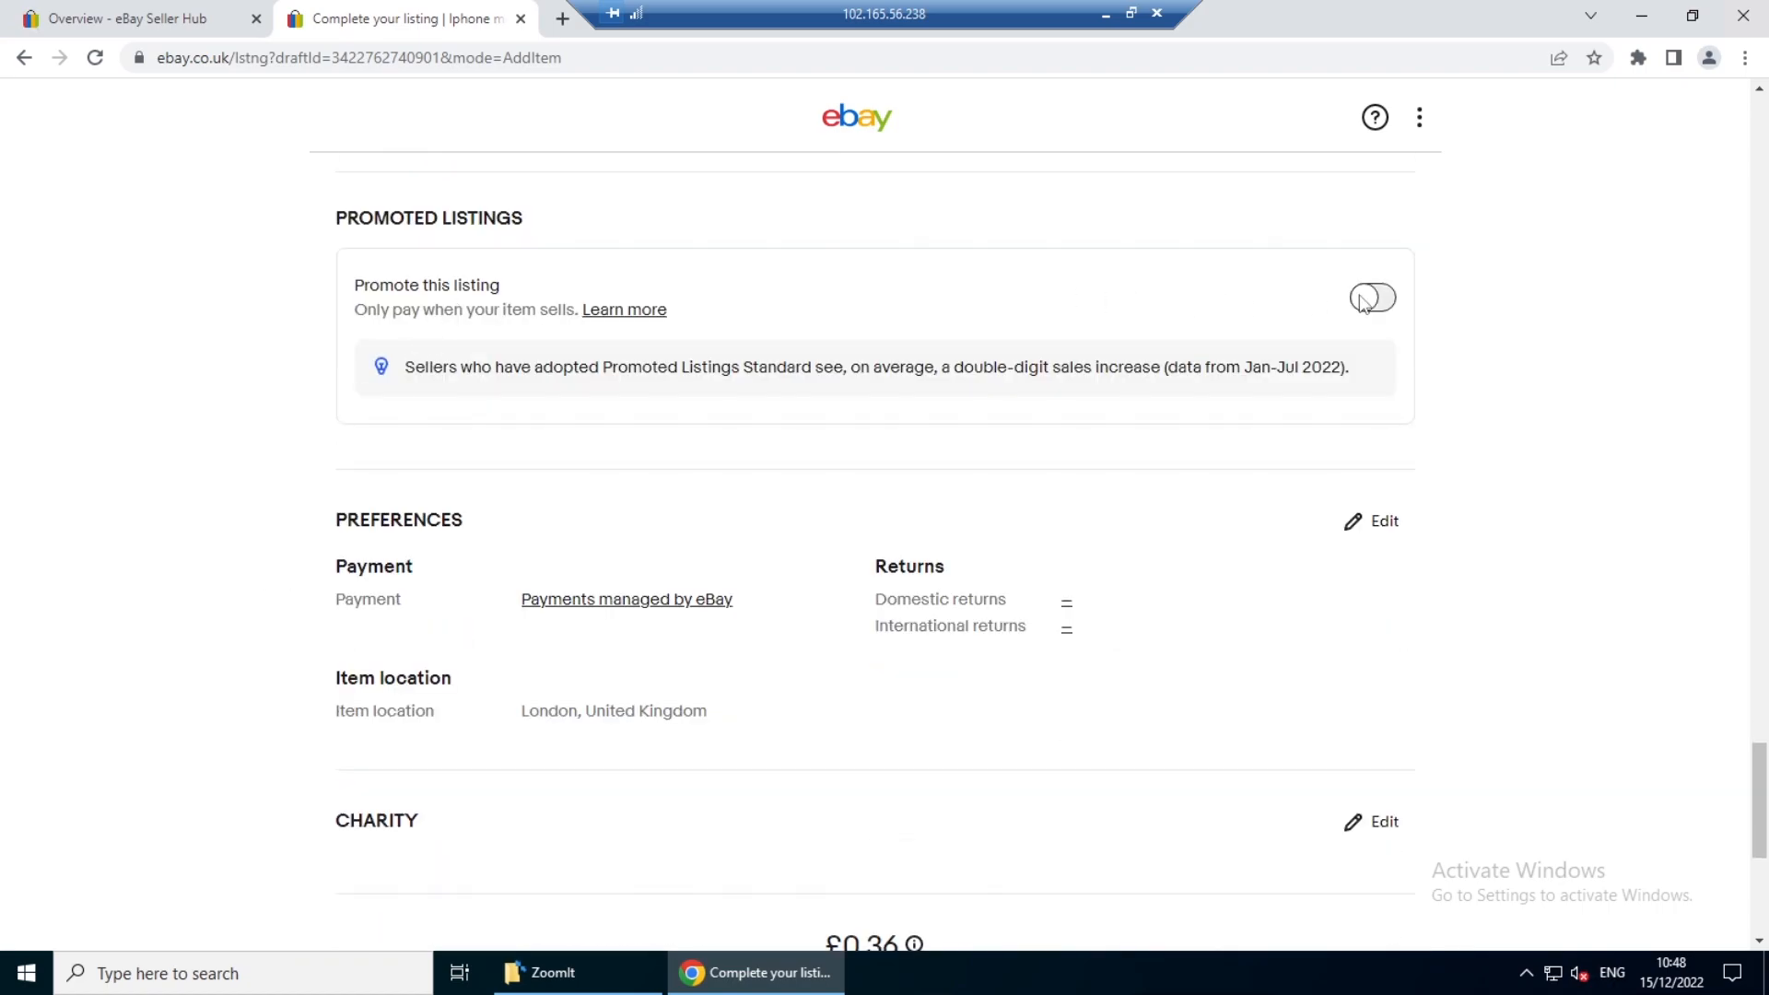
scroll(248, 719, down, 3)
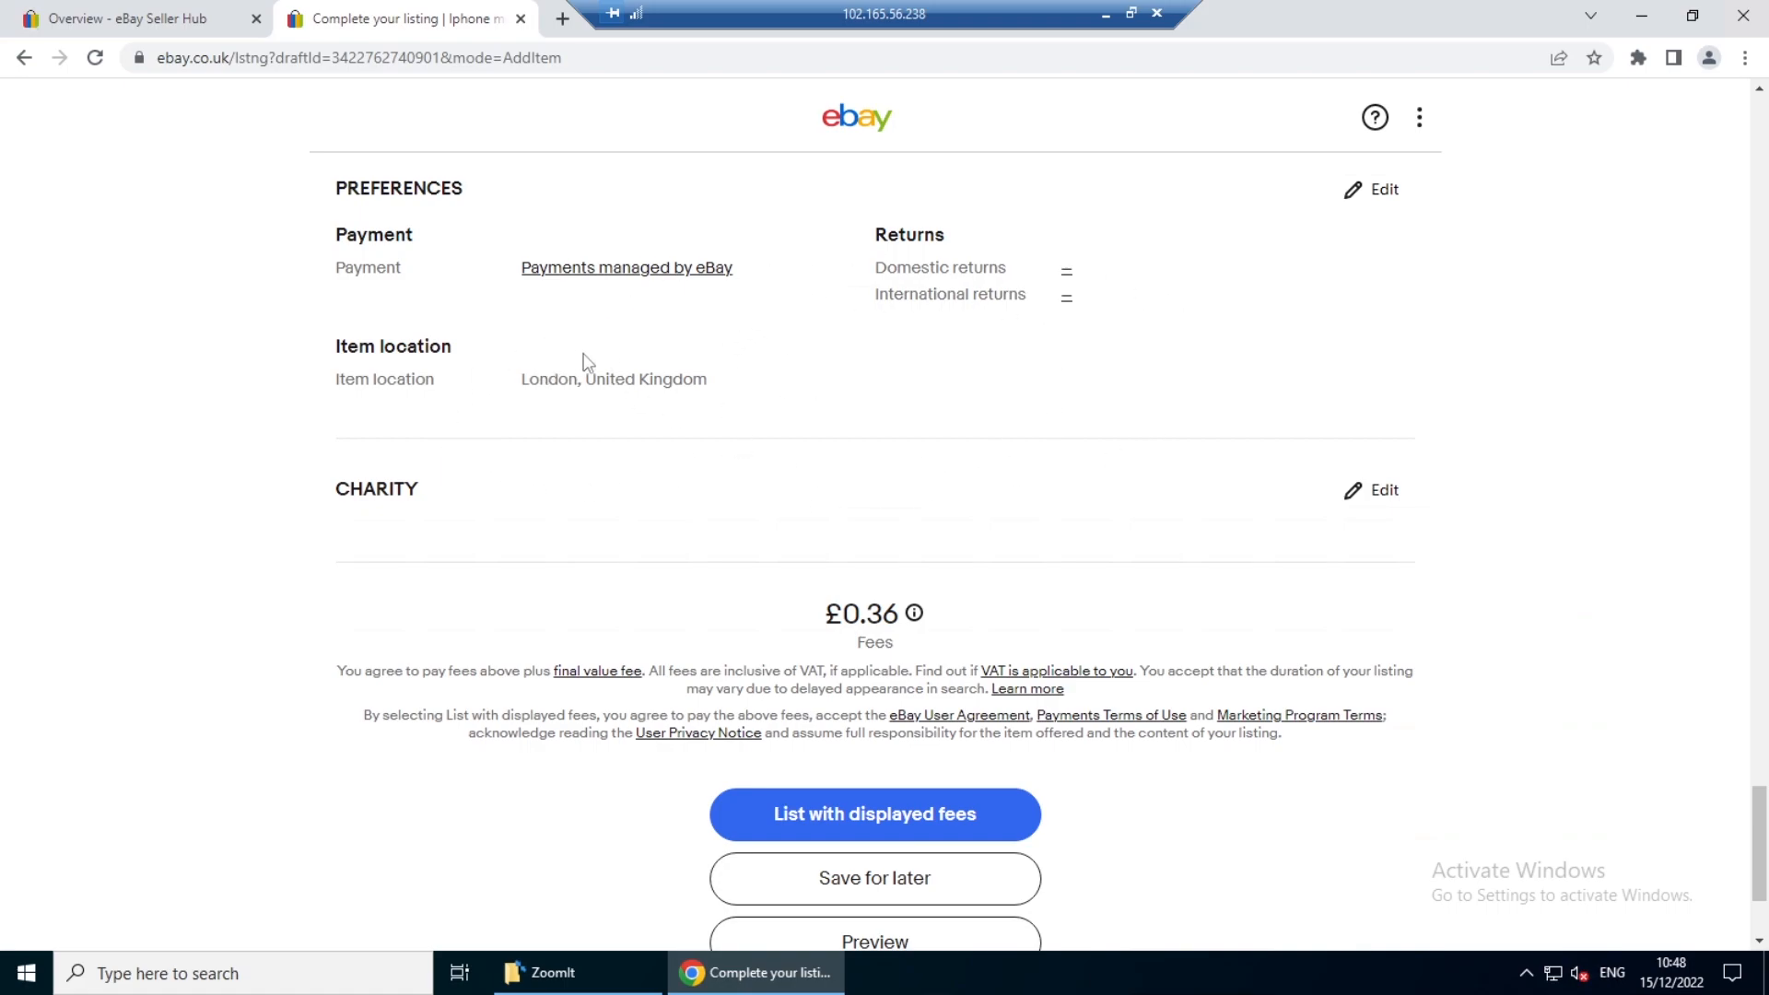
- Annotate the item location, payment setting and listing fee in red on screen and clear the markings
key(ctrl+2)
mouse_move(506, 330)
mouse_down()
mouse_move(690, 402)
mouse_move(675, 370)
mouse_move(721, 343)
mouse_up()
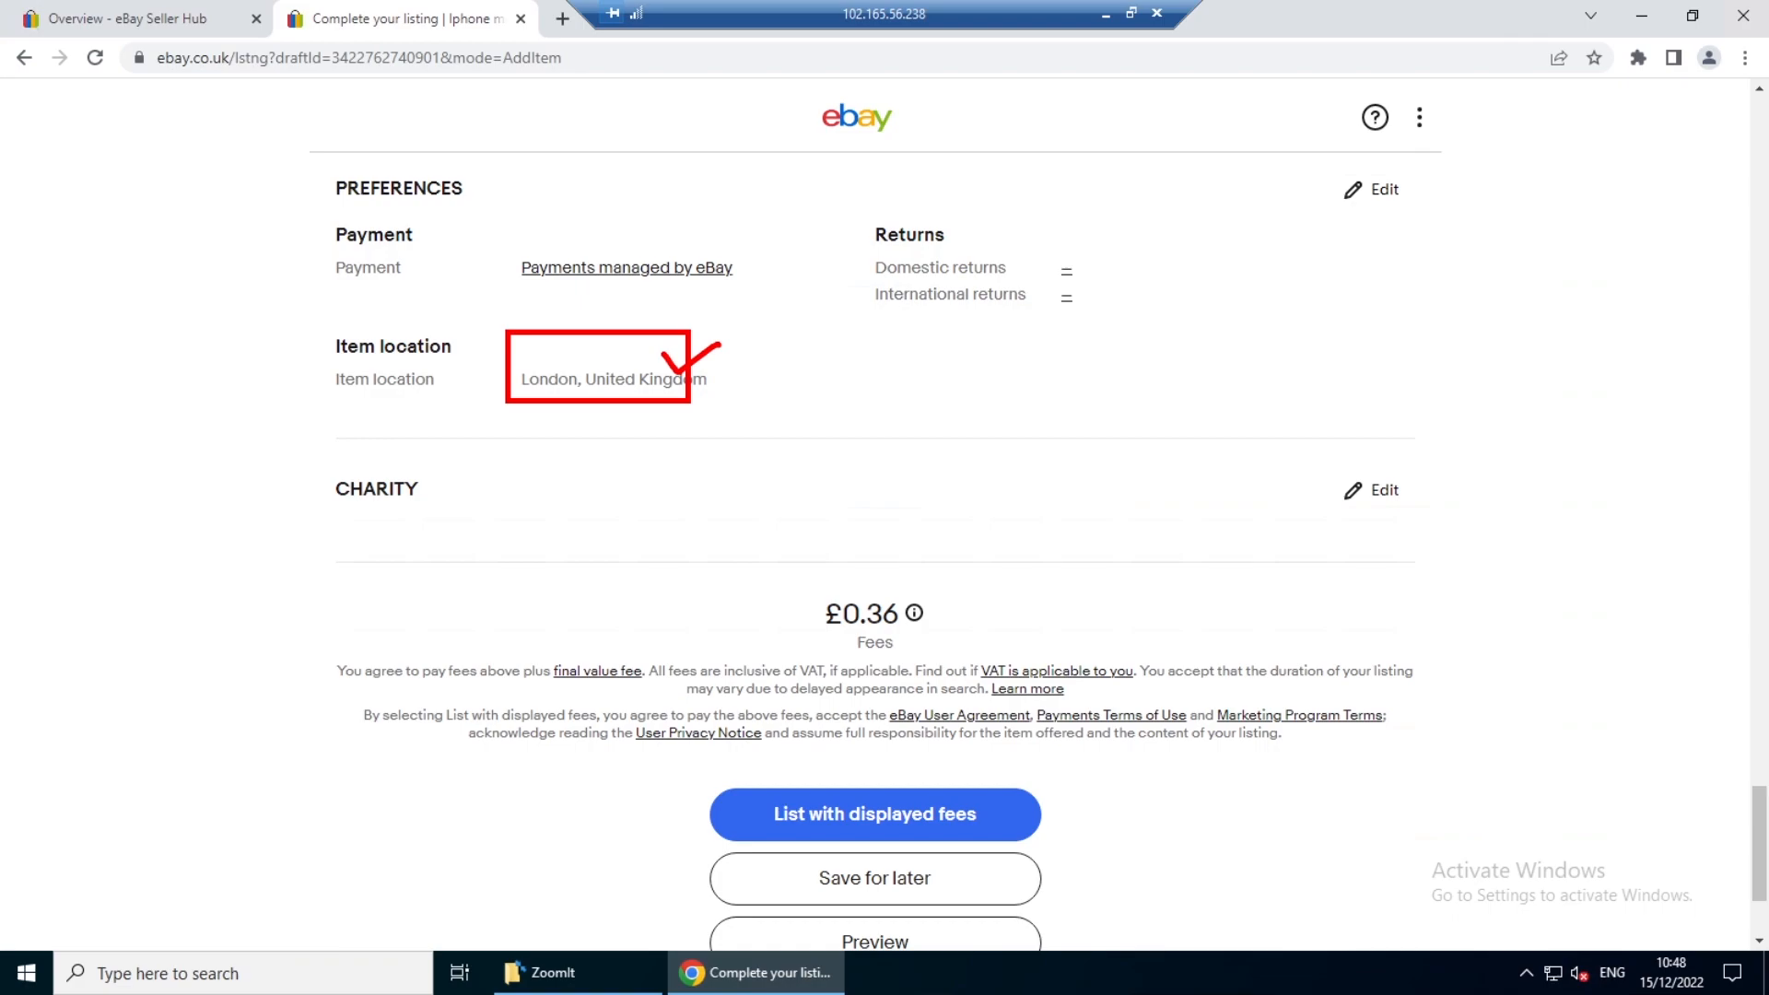
mouse_move(792, 407)
mouse_down()
mouse_move(757, 318)
mouse_move(648, 292)
mouse_move(619, 263)
mouse_move(648, 307)
mouse_up()
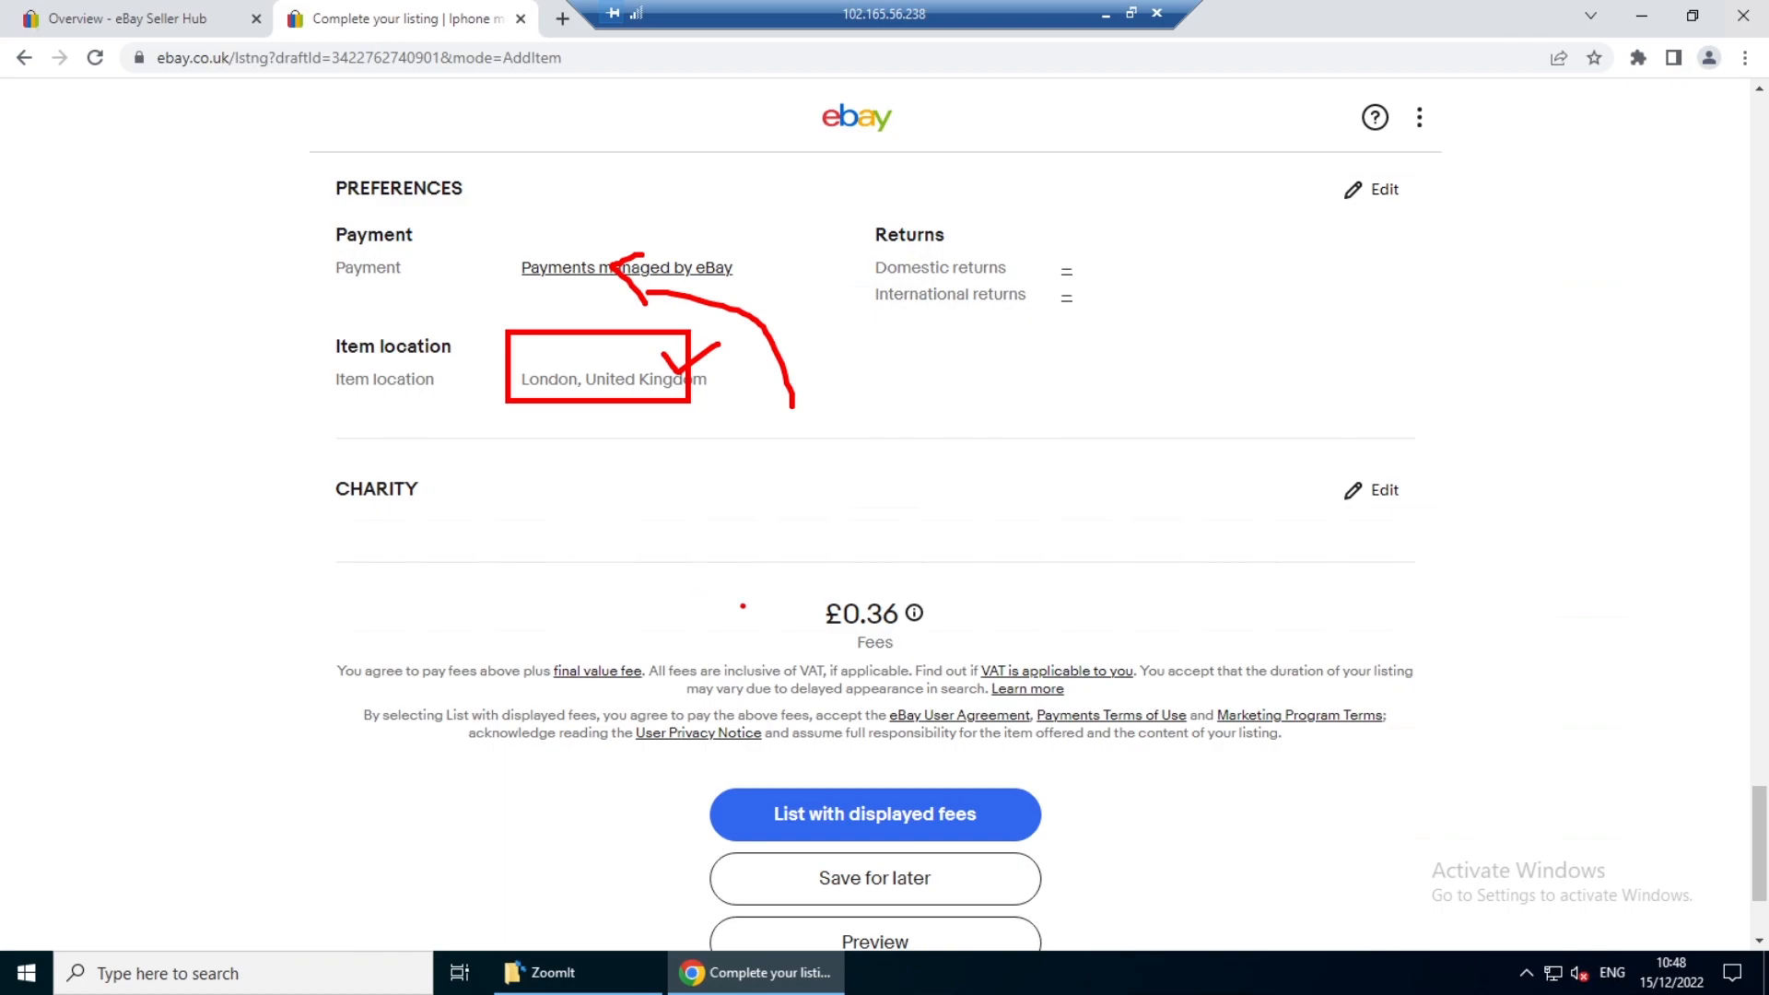
drag(730, 572, 1006, 683)
mouse_move(927, 609)
mouse_down()
mouse_move(951, 642)
mouse_move(1002, 605)
mouse_up()
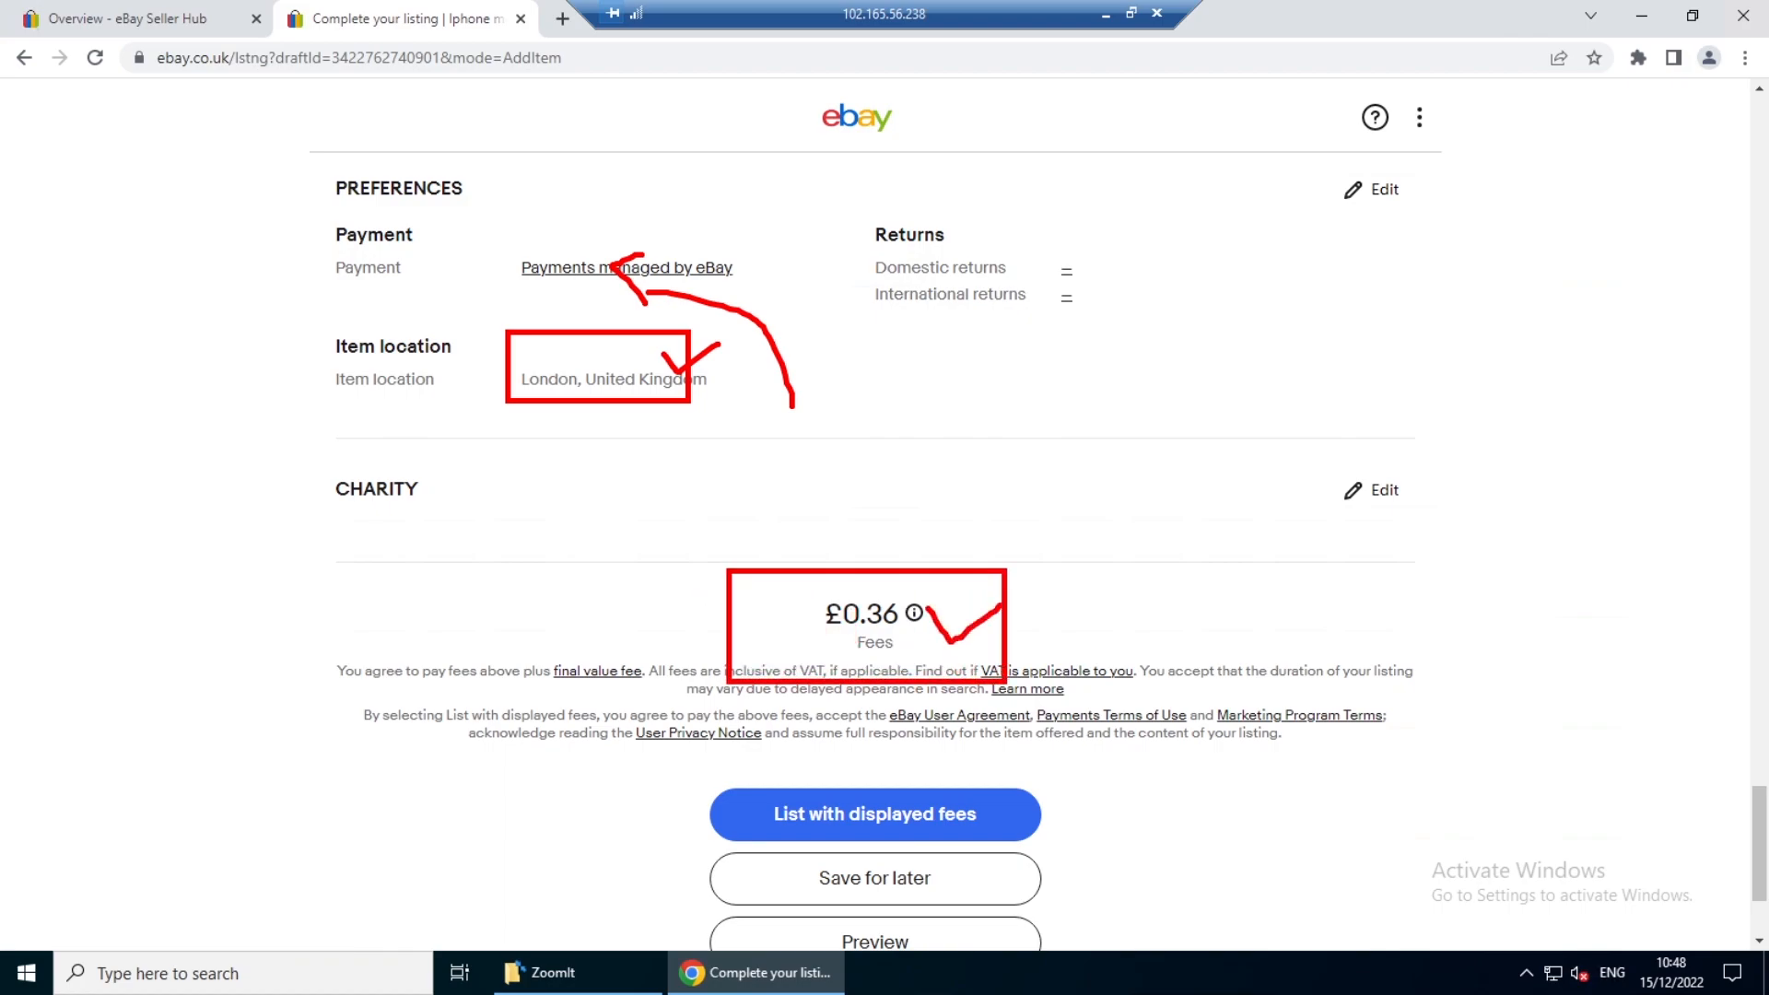
key(Escape)
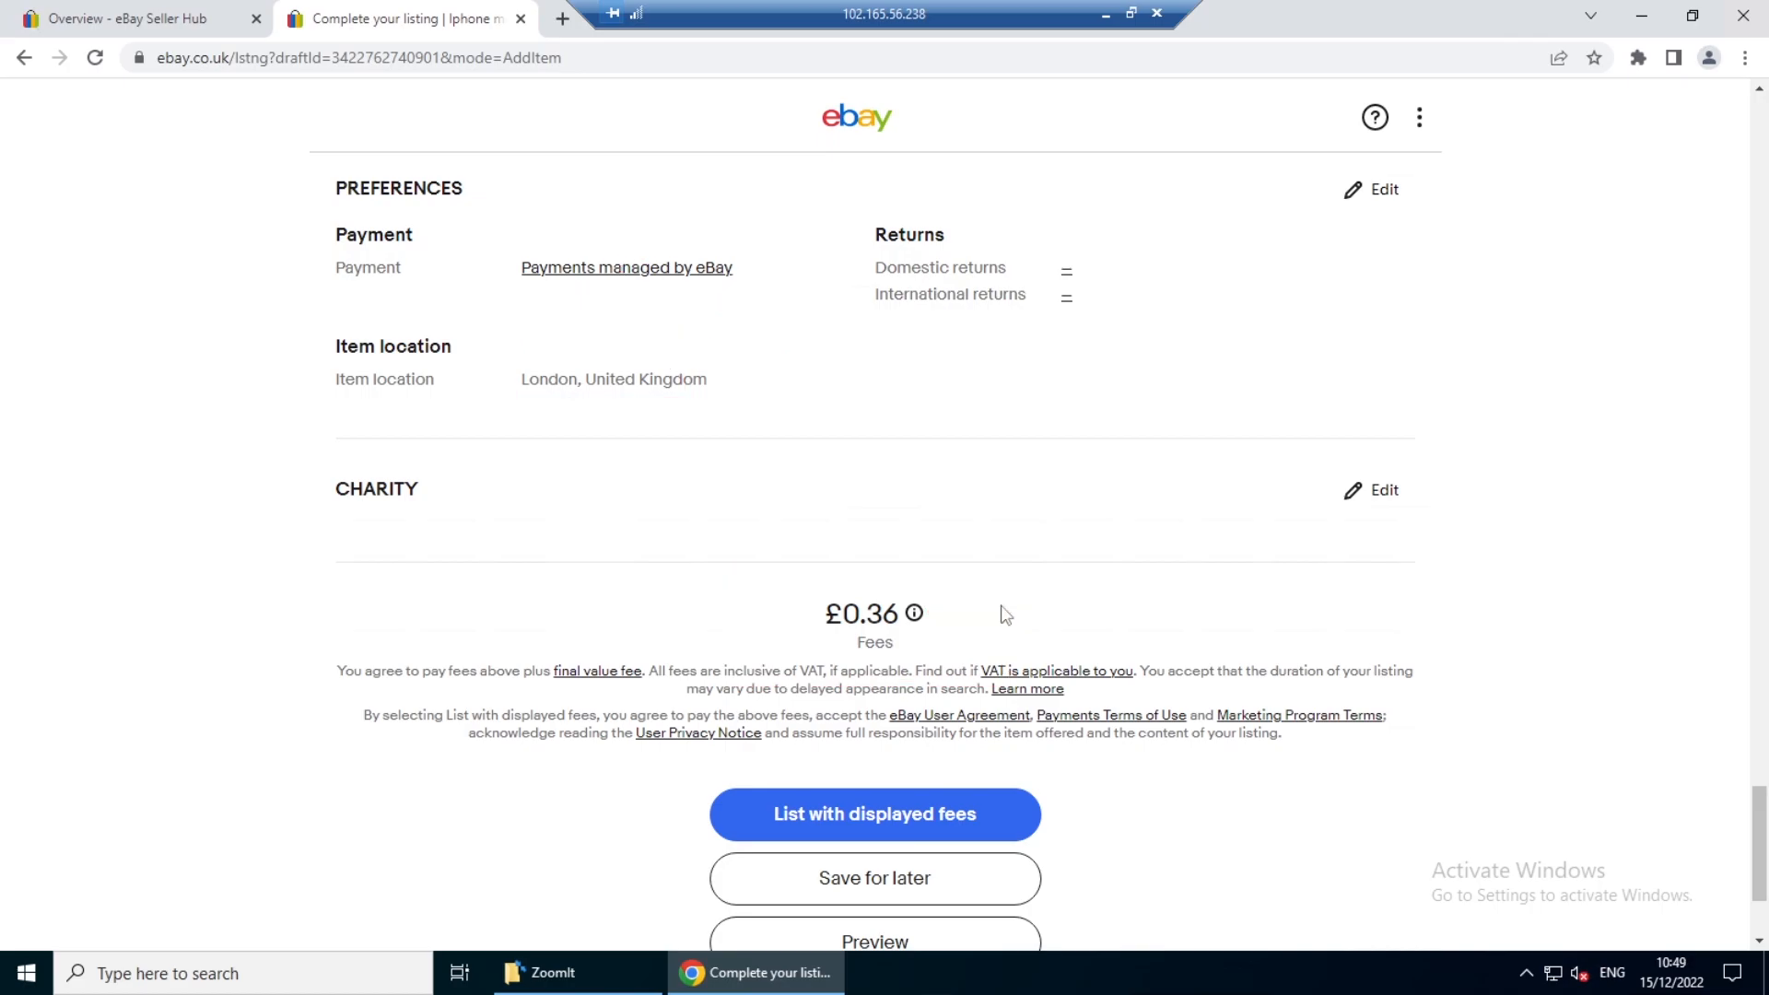
- Try to submit the listing with the displayed fees, and briefly mark the banner naming the sections to fix
scroll(1004, 614, down, 3)
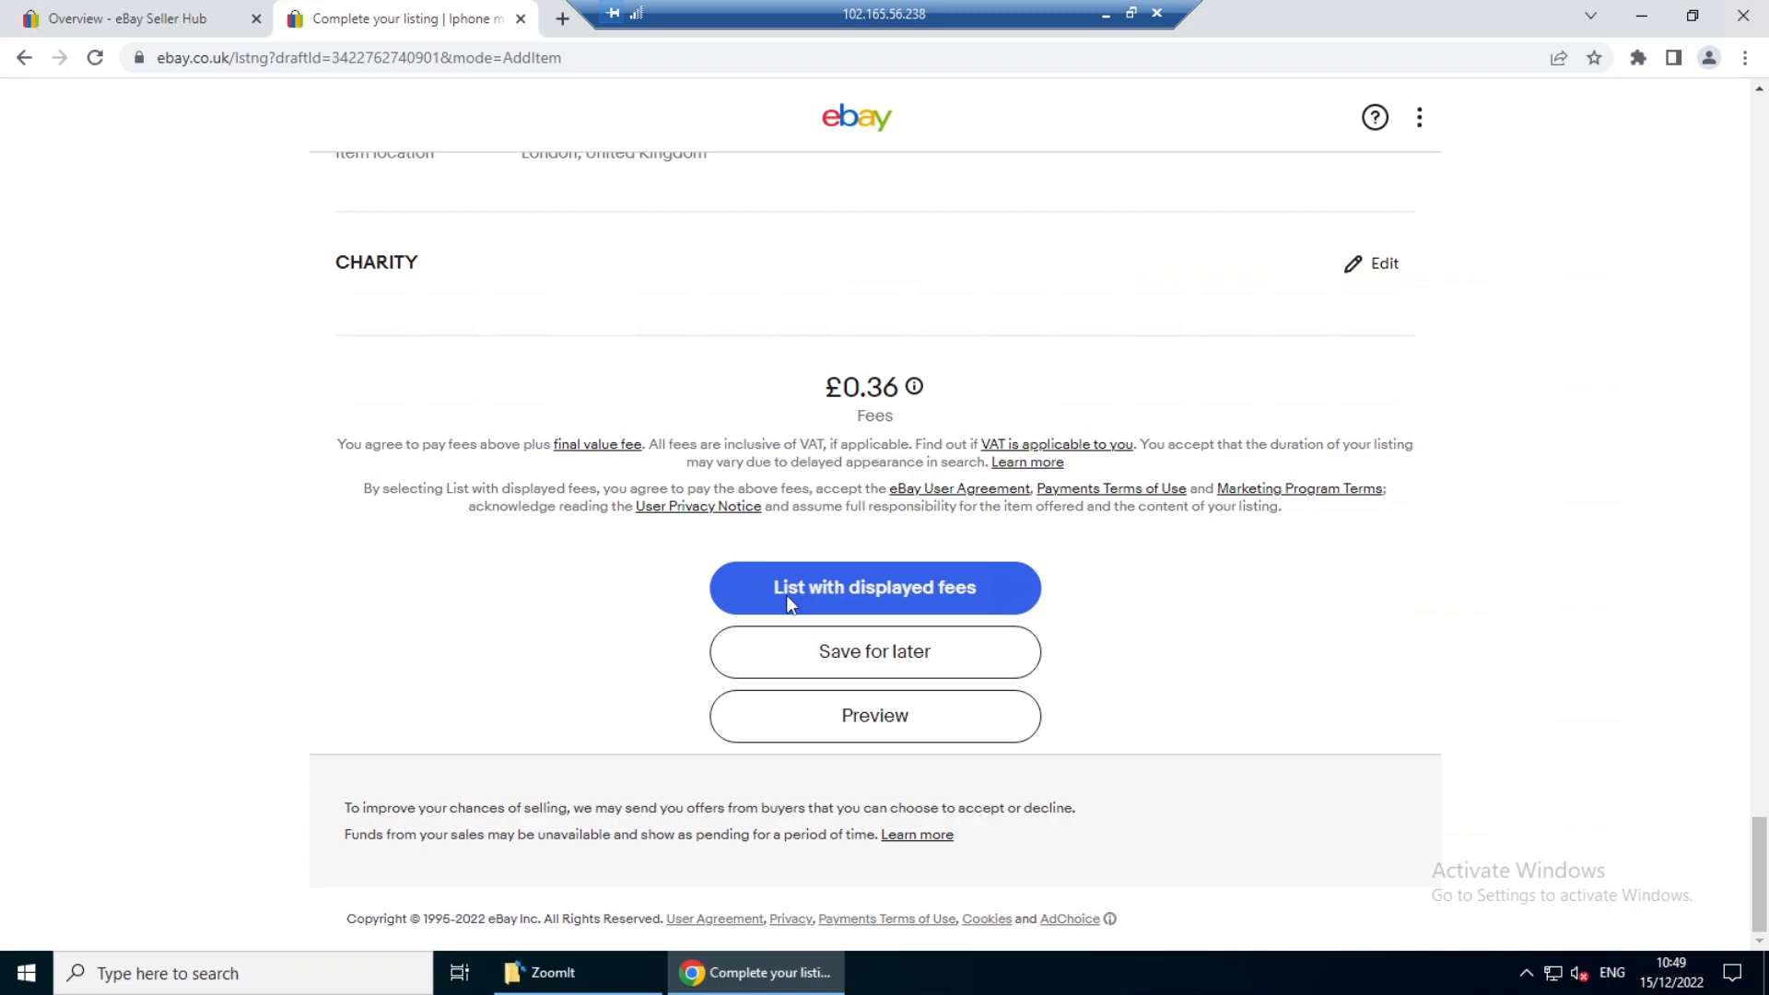
click(894, 596)
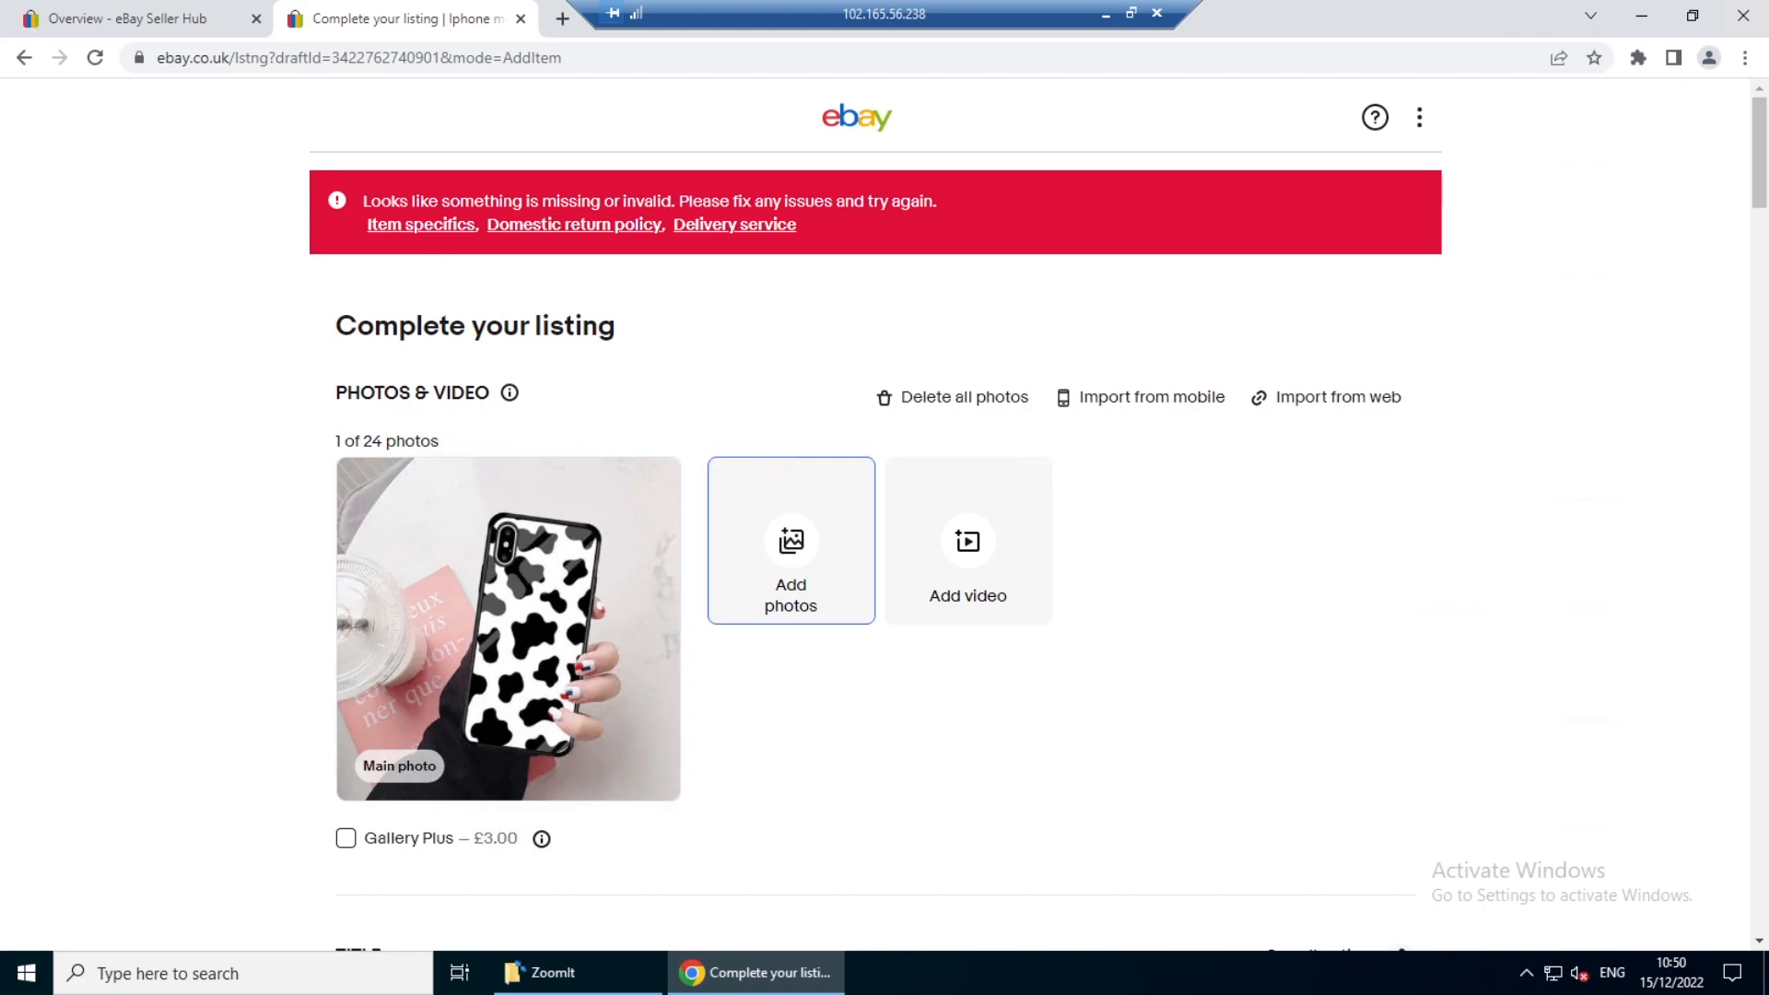
mouse_move(333, 166)
mouse_down()
mouse_move(463, 236)
mouse_move(695, 300)
mouse_move(693, 319)
mouse_move(742, 287)
mouse_up()
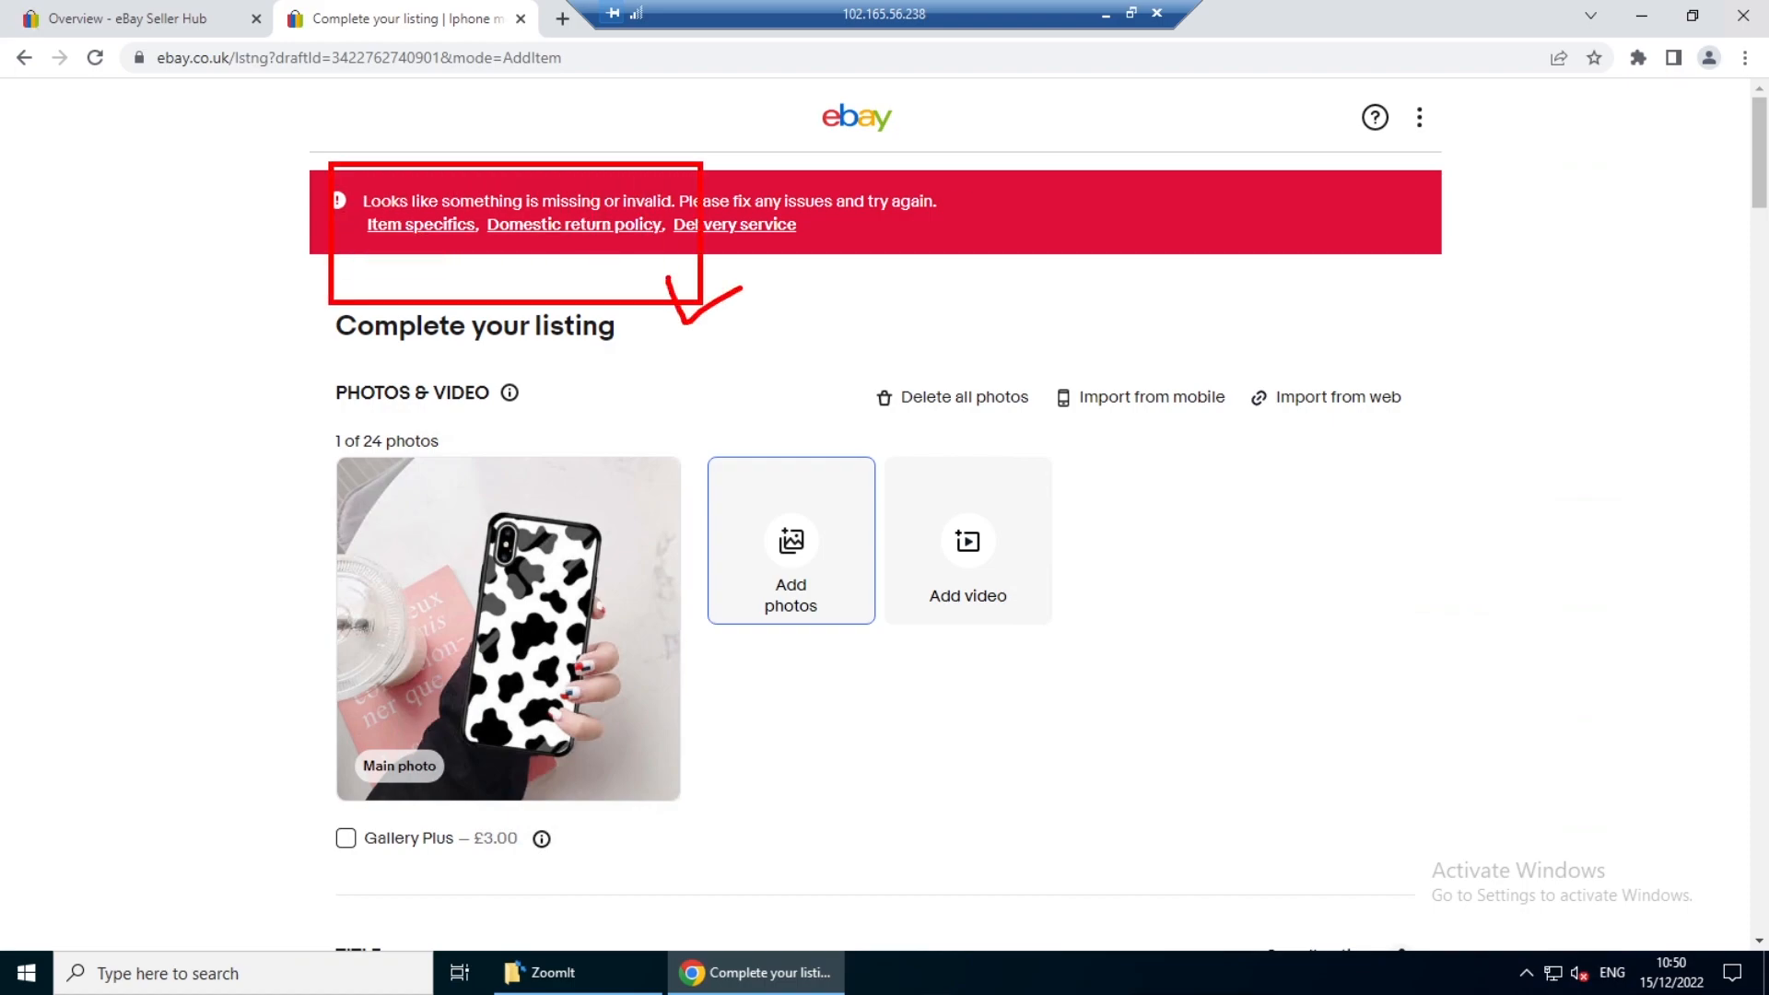
key(Escape)
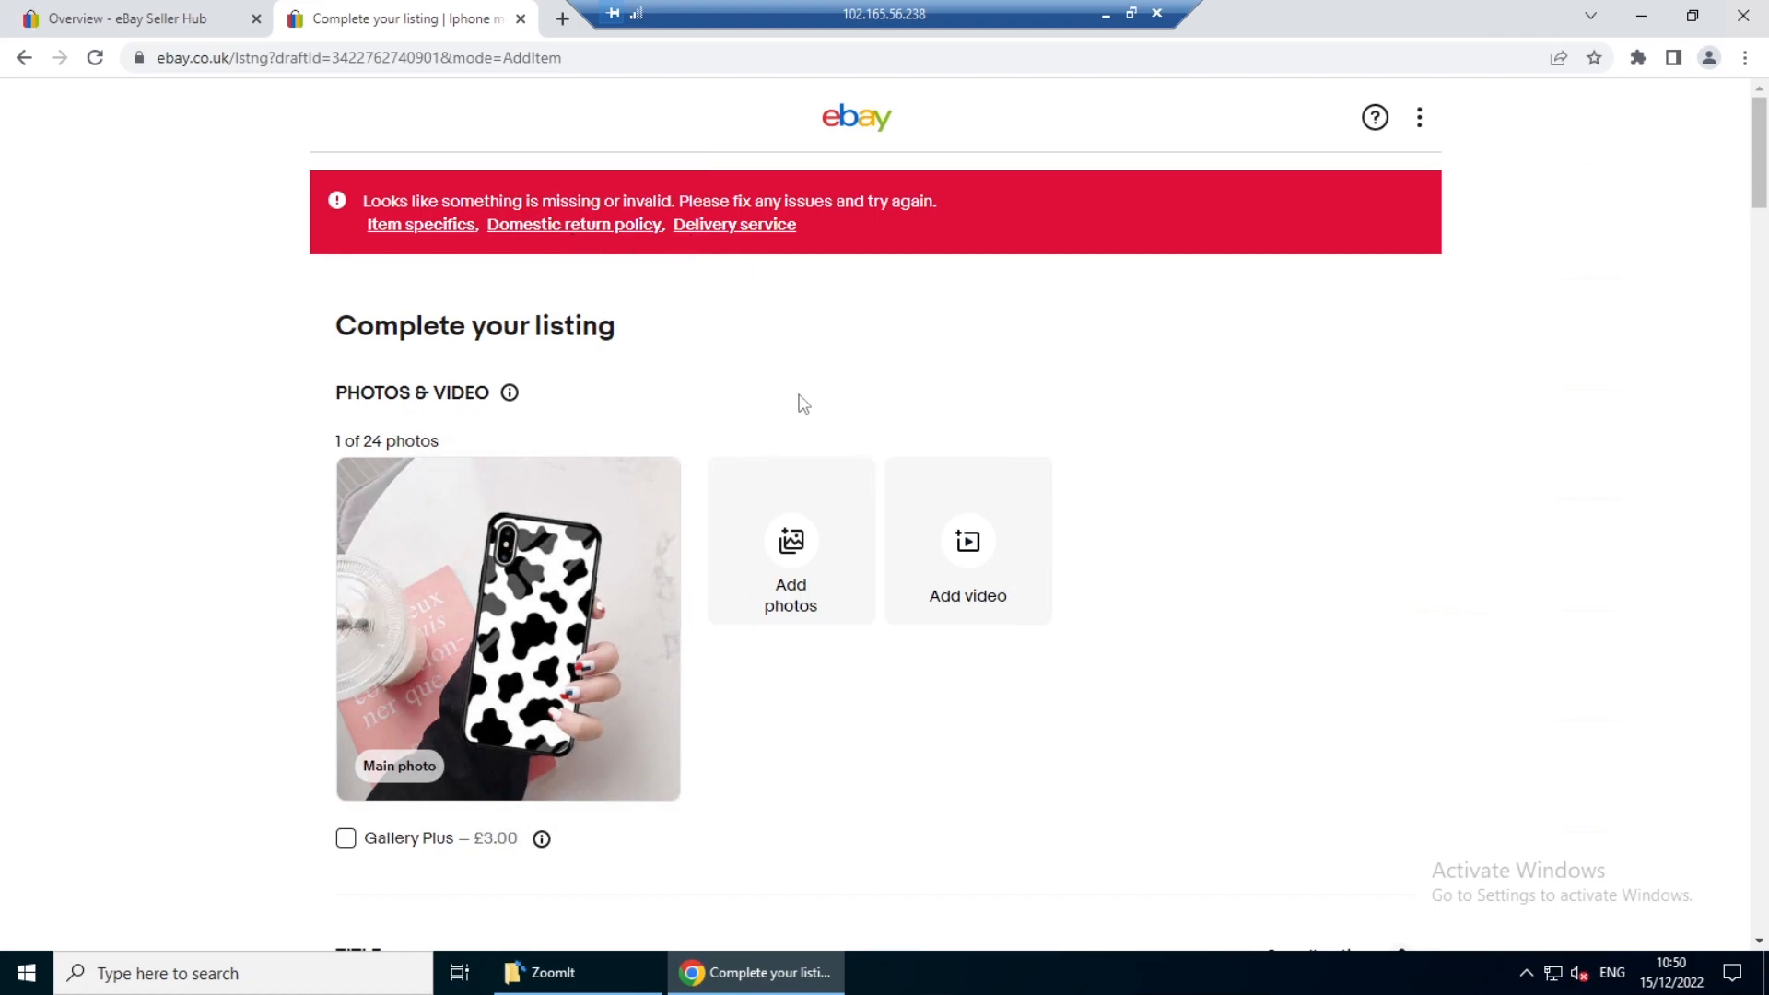
- Set the required Type item specific to Back Case
scroll(883, 606, down, 5)
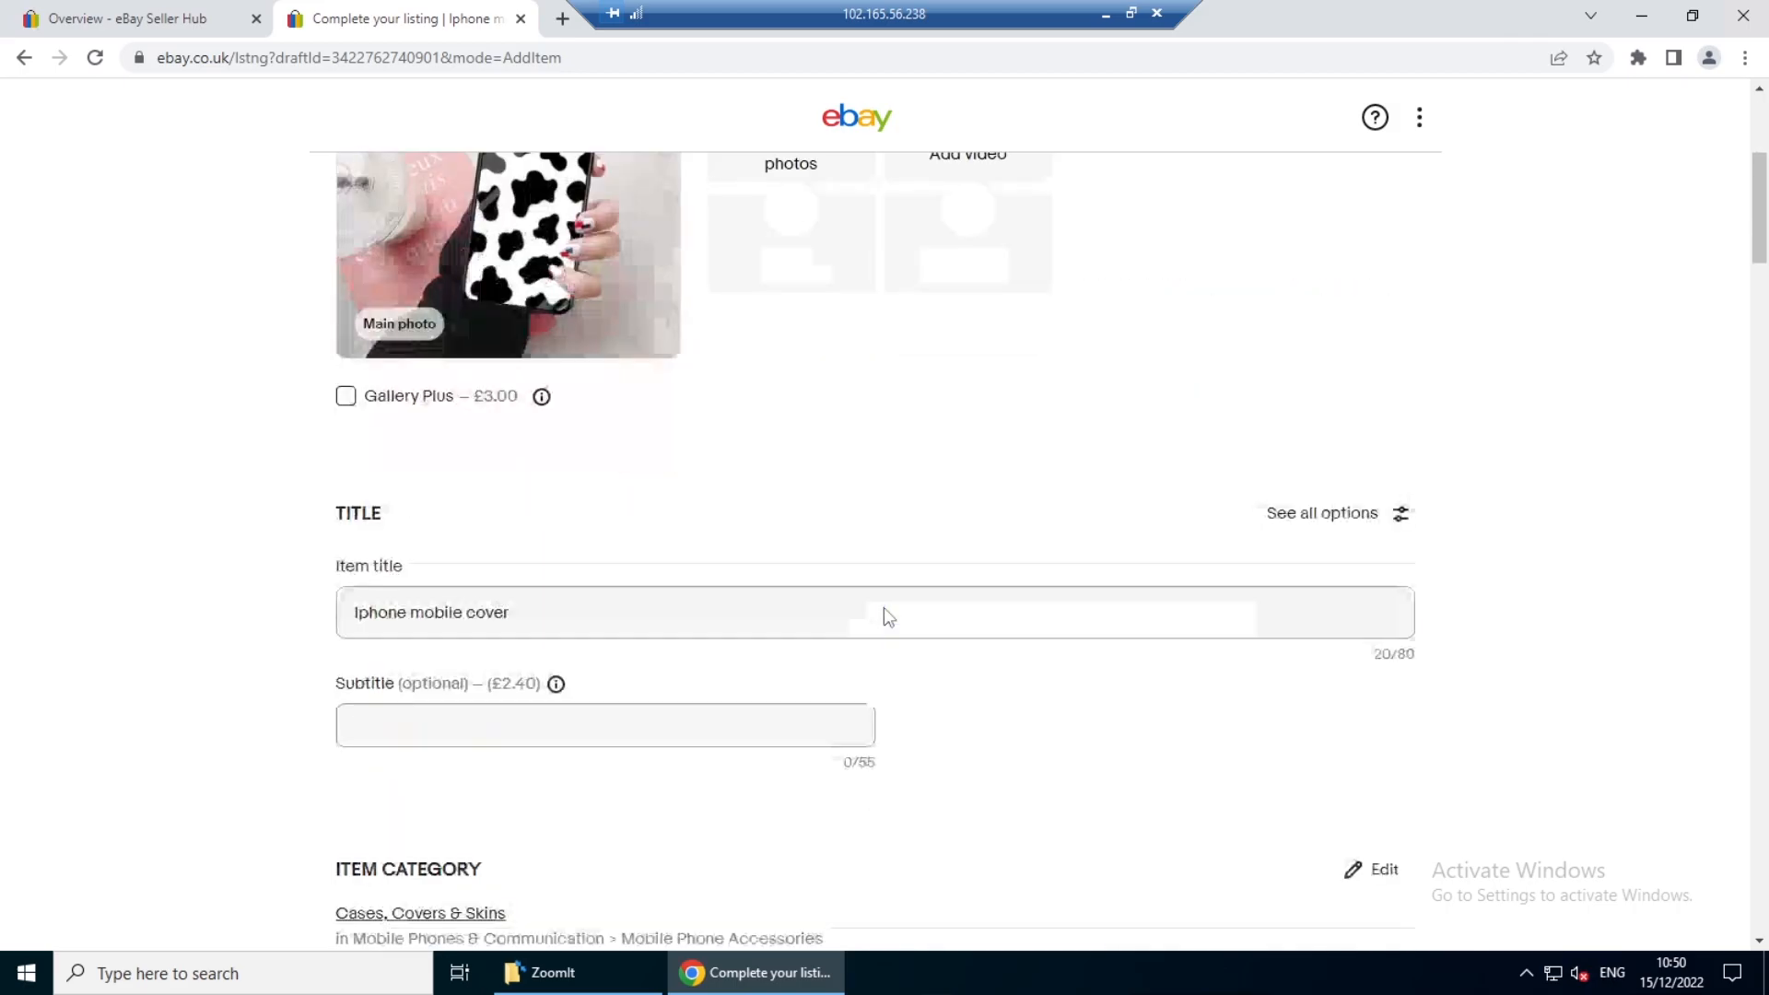
scroll(864, 533, down, 4)
scroll(751, 505, down, 4)
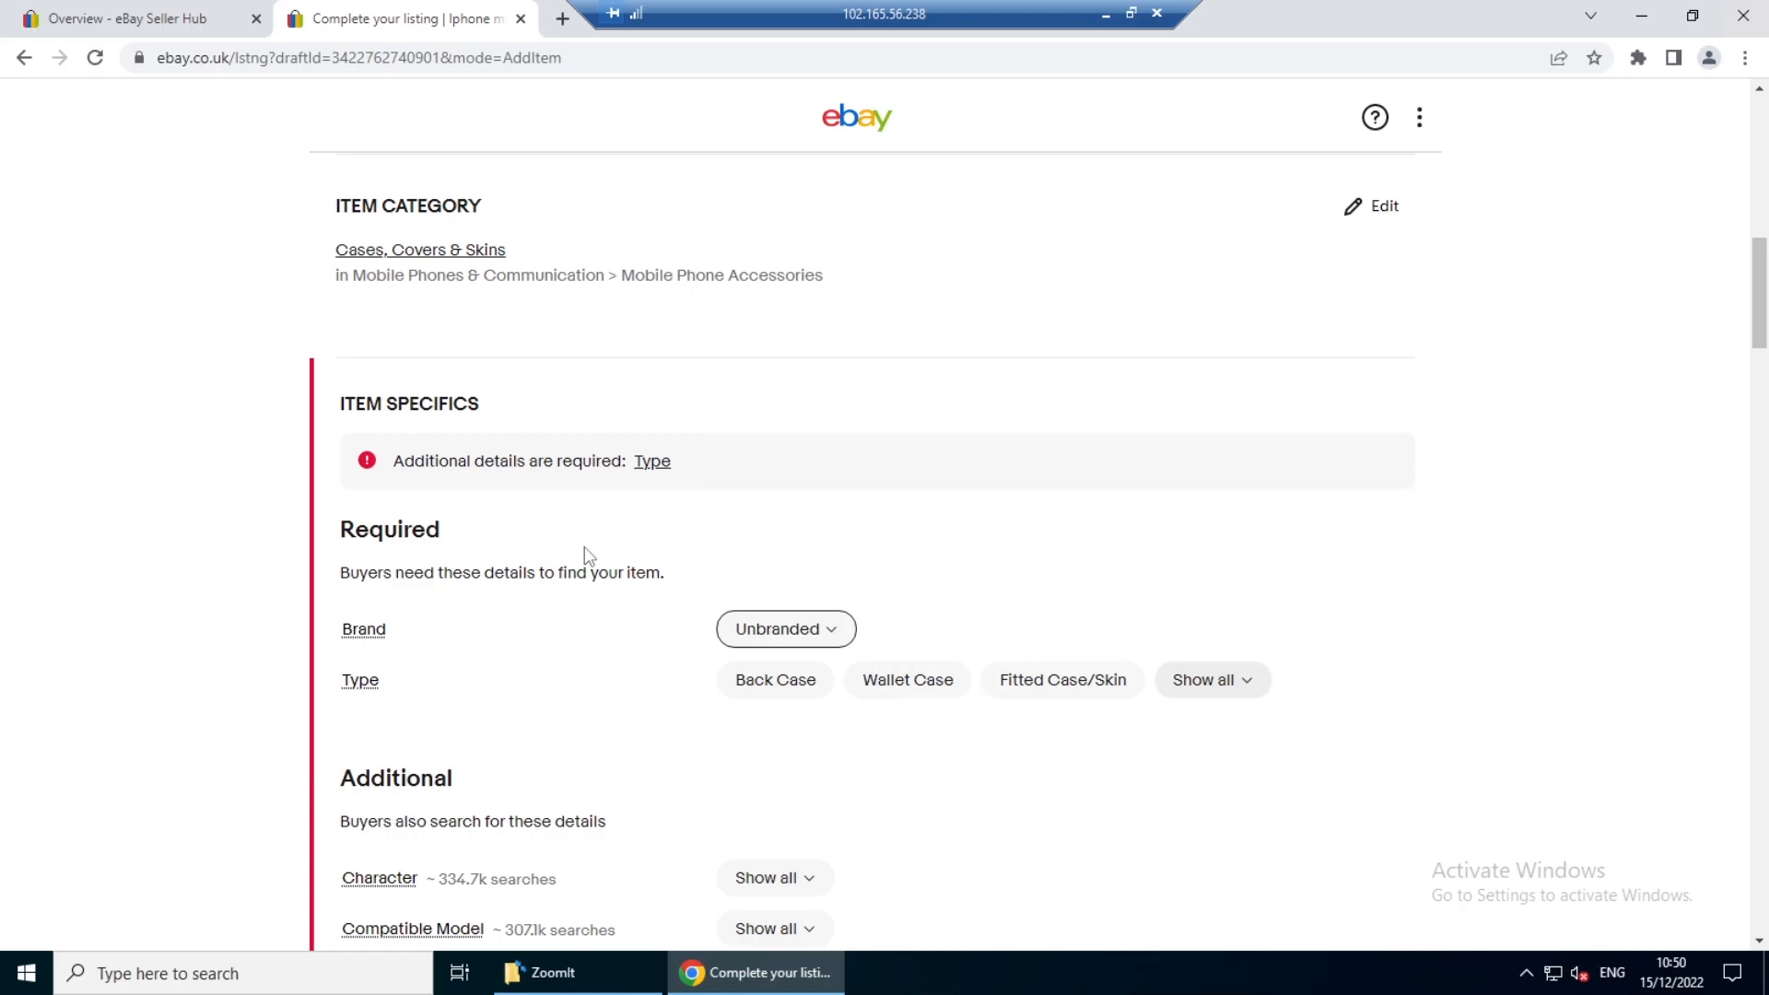
click(774, 686)
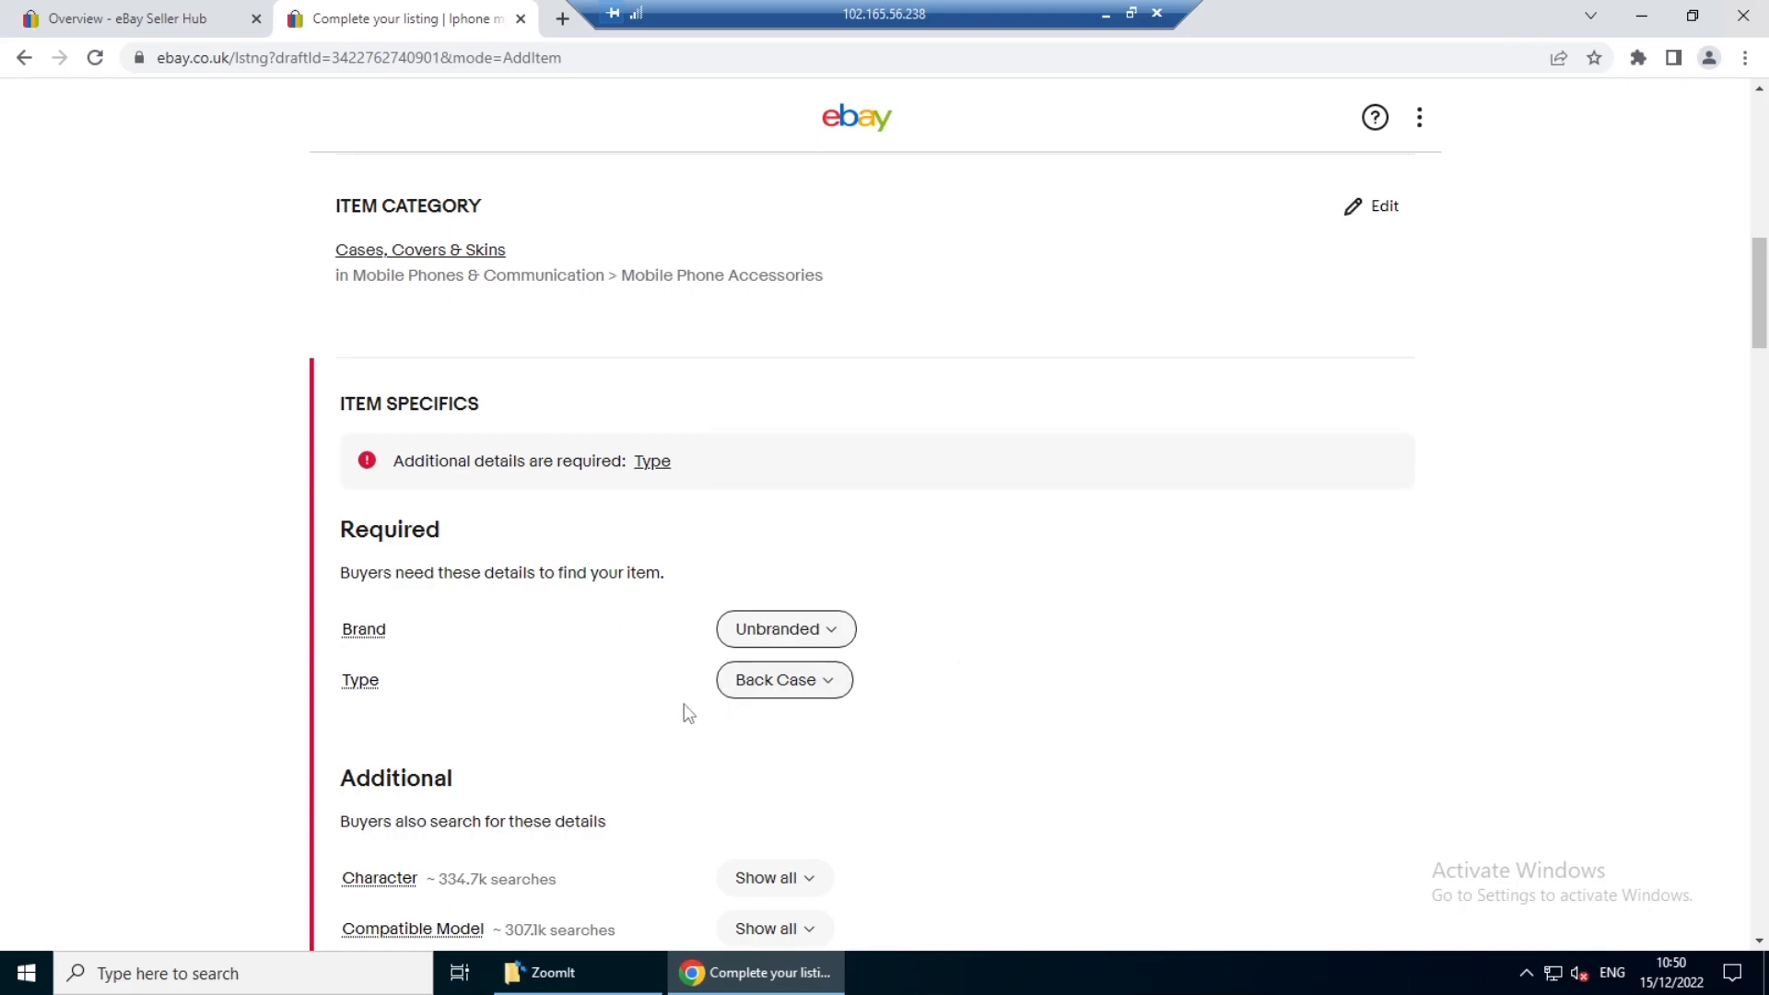
- In the additional item specifics, set Character to Max and Design/Finish to Matt
scroll(686, 712, down, 2)
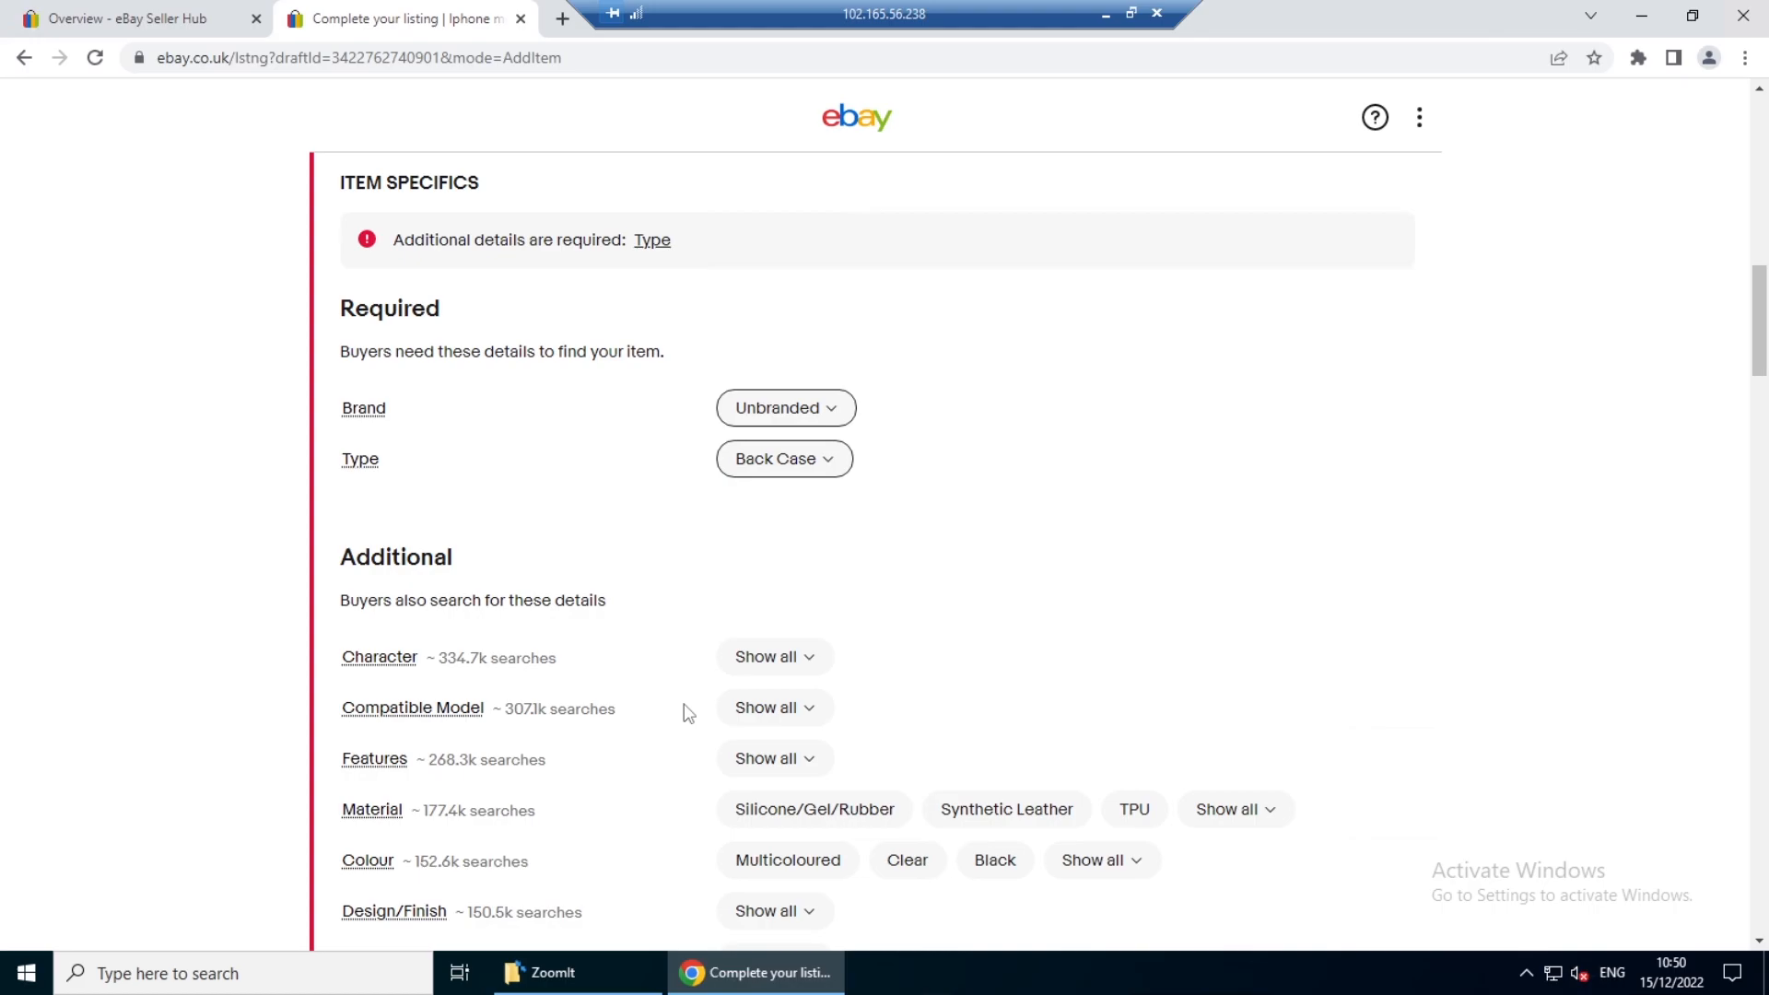
click(807, 658)
click(790, 844)
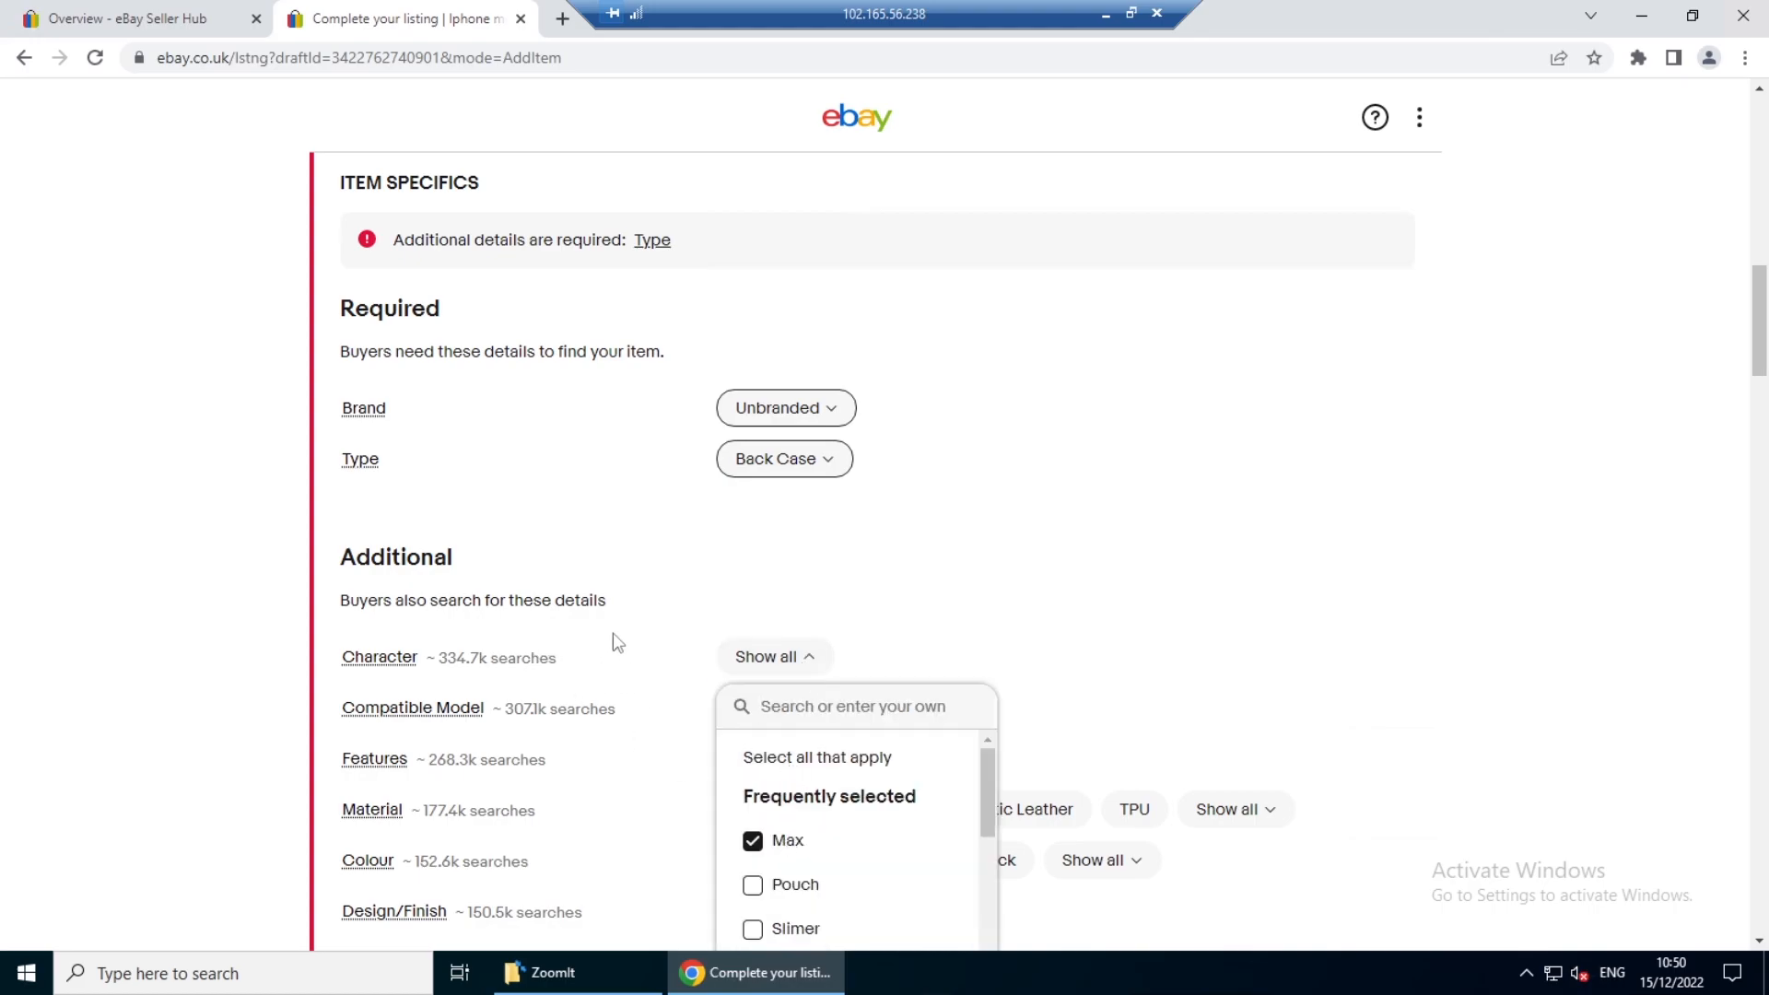
scroll(612, 635, down, 3)
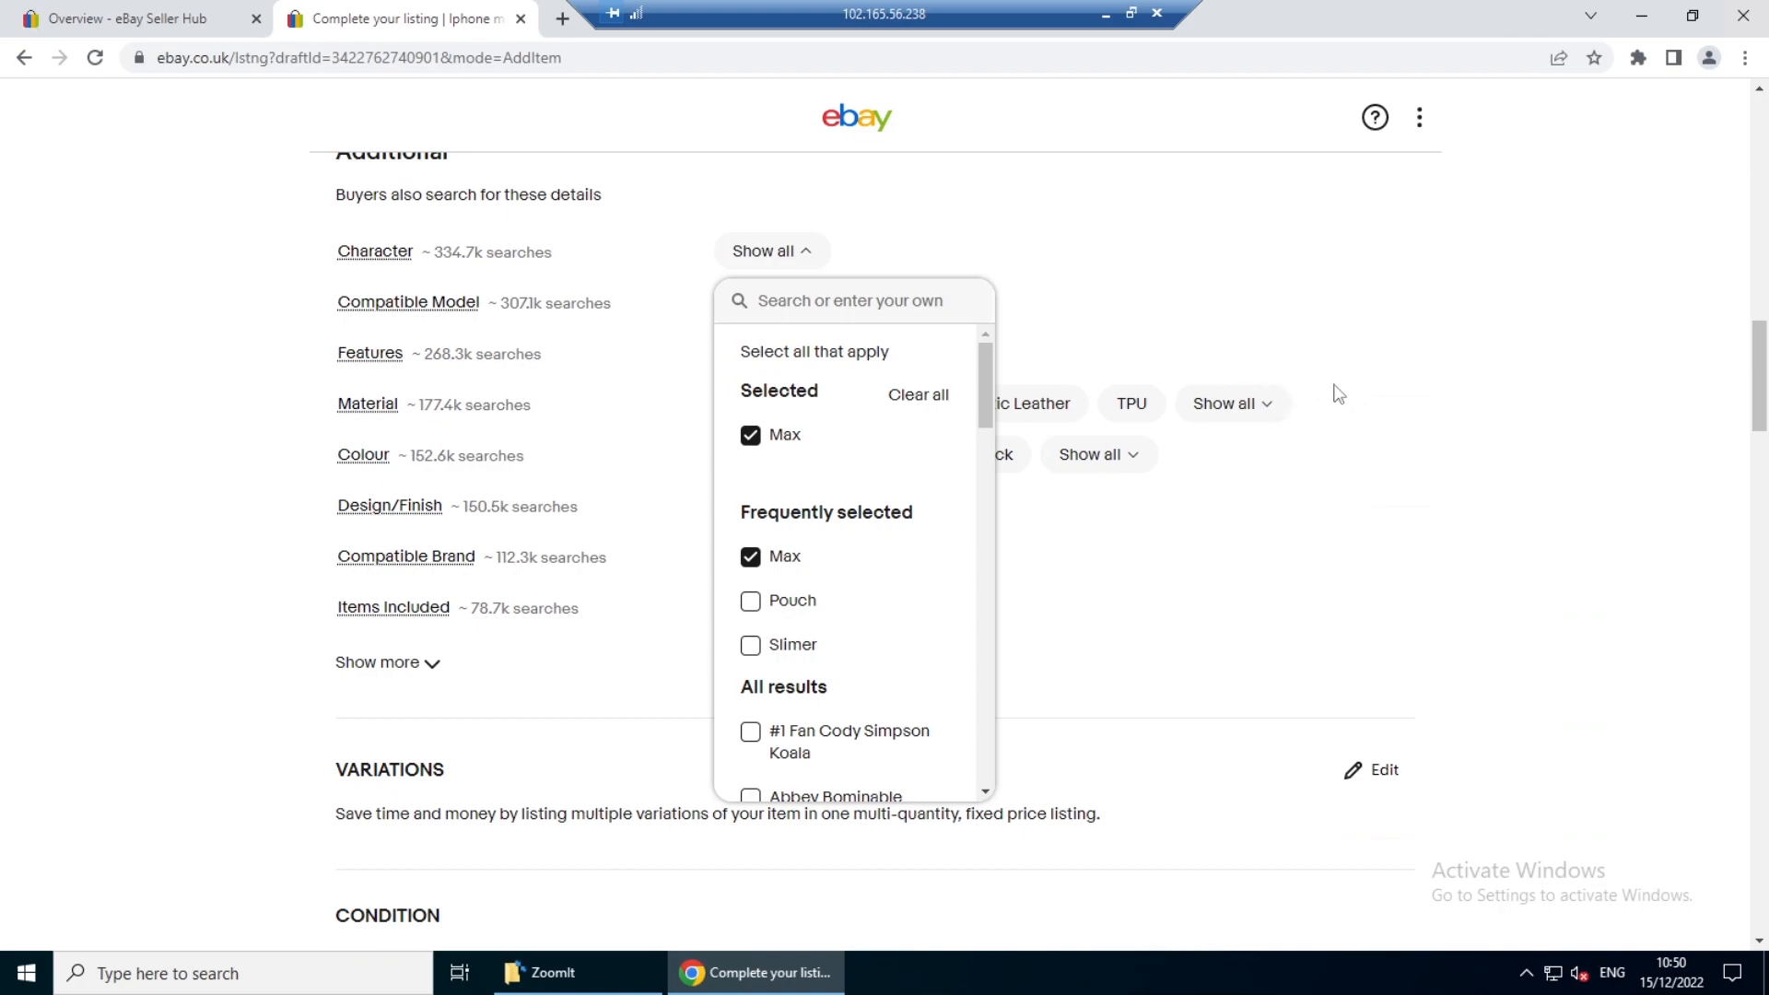
click(1159, 534)
click(780, 508)
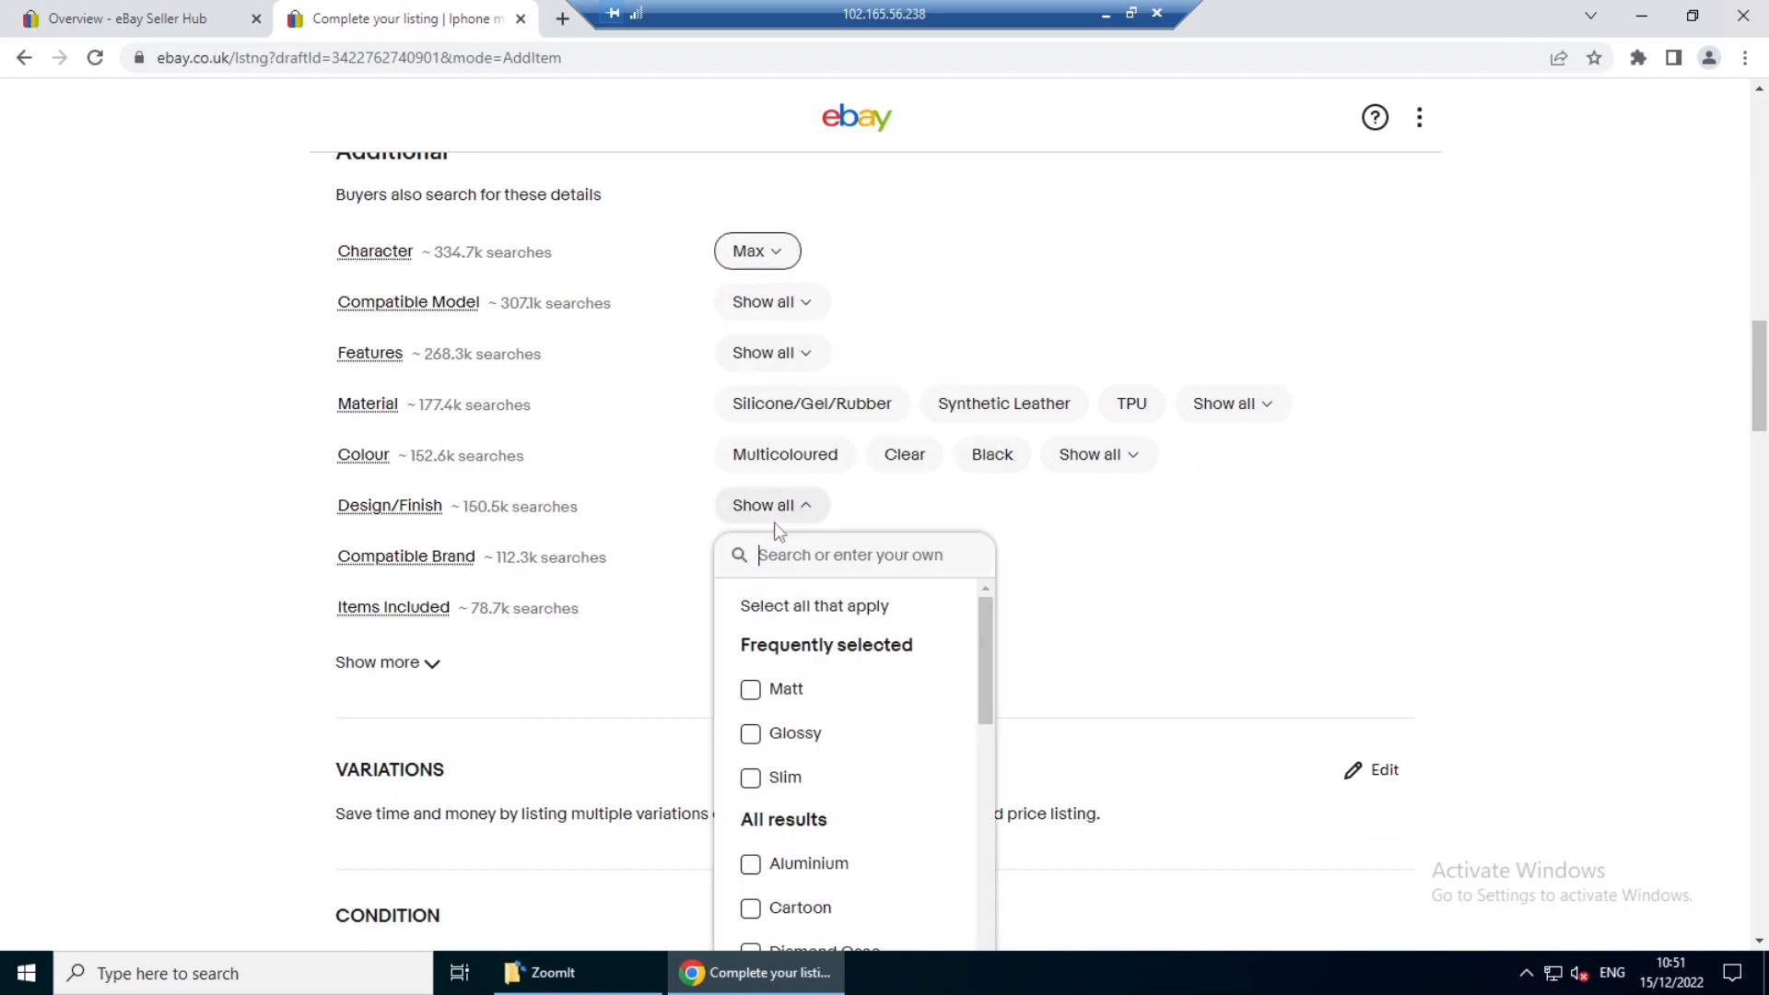
click(783, 693)
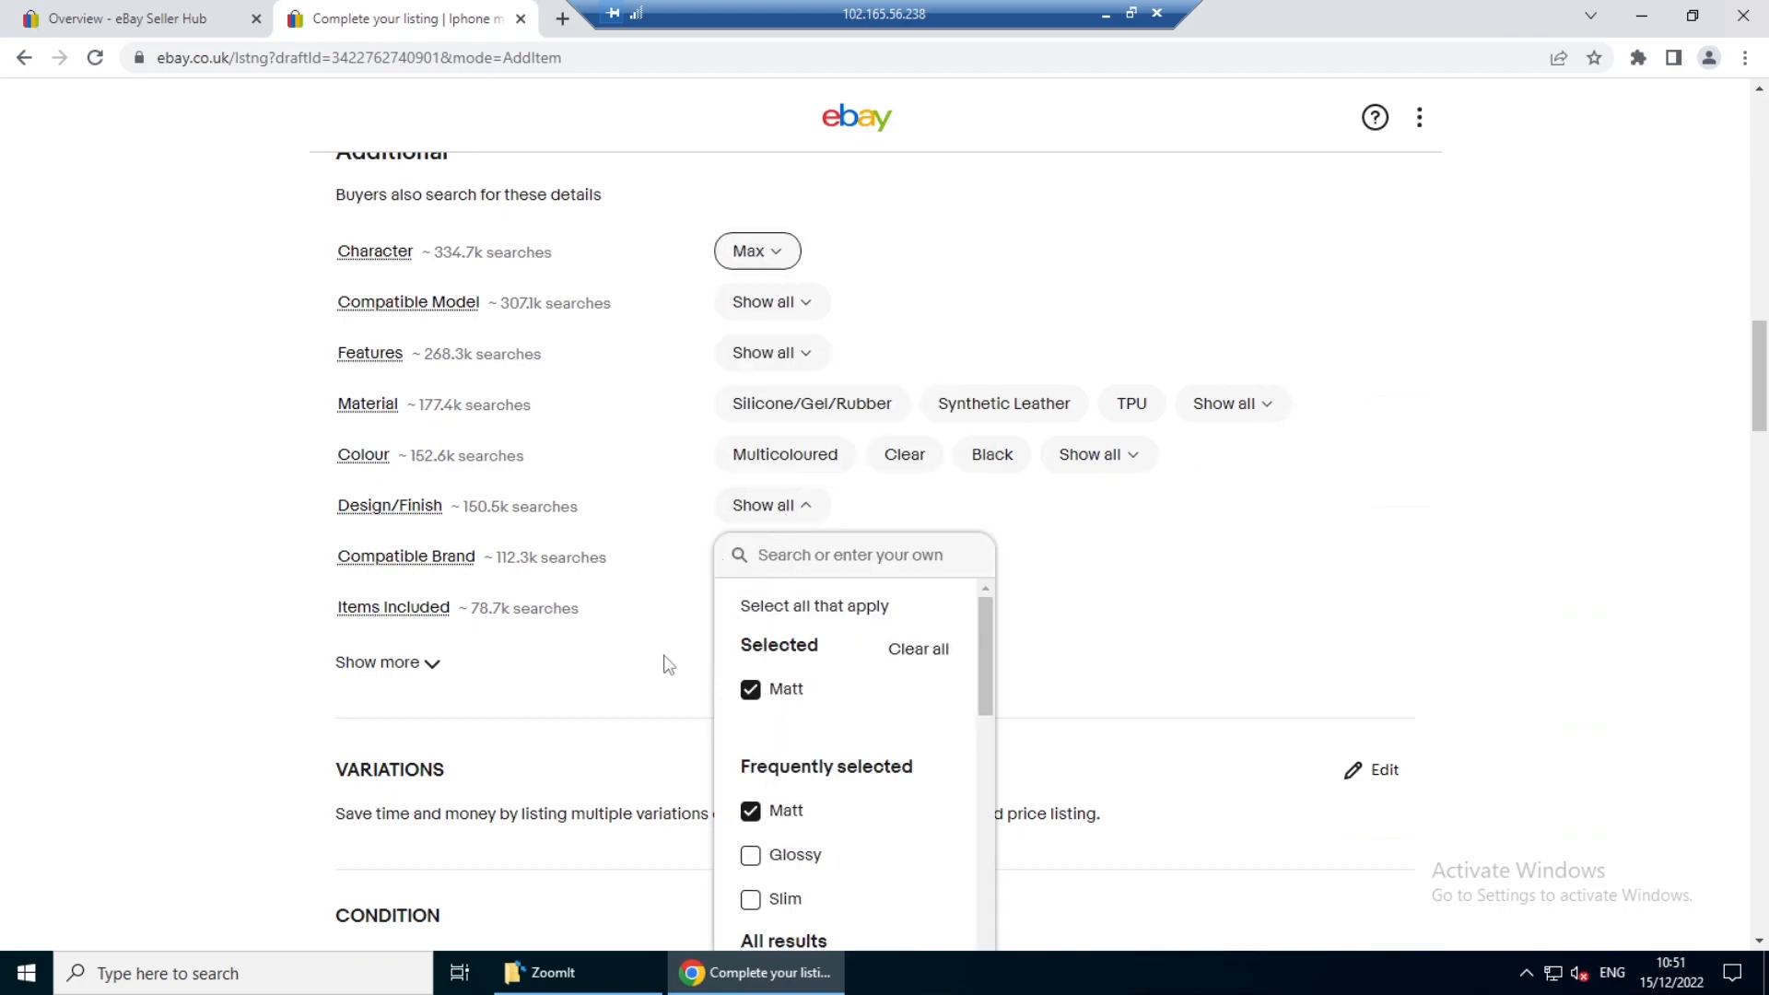
click(700, 600)
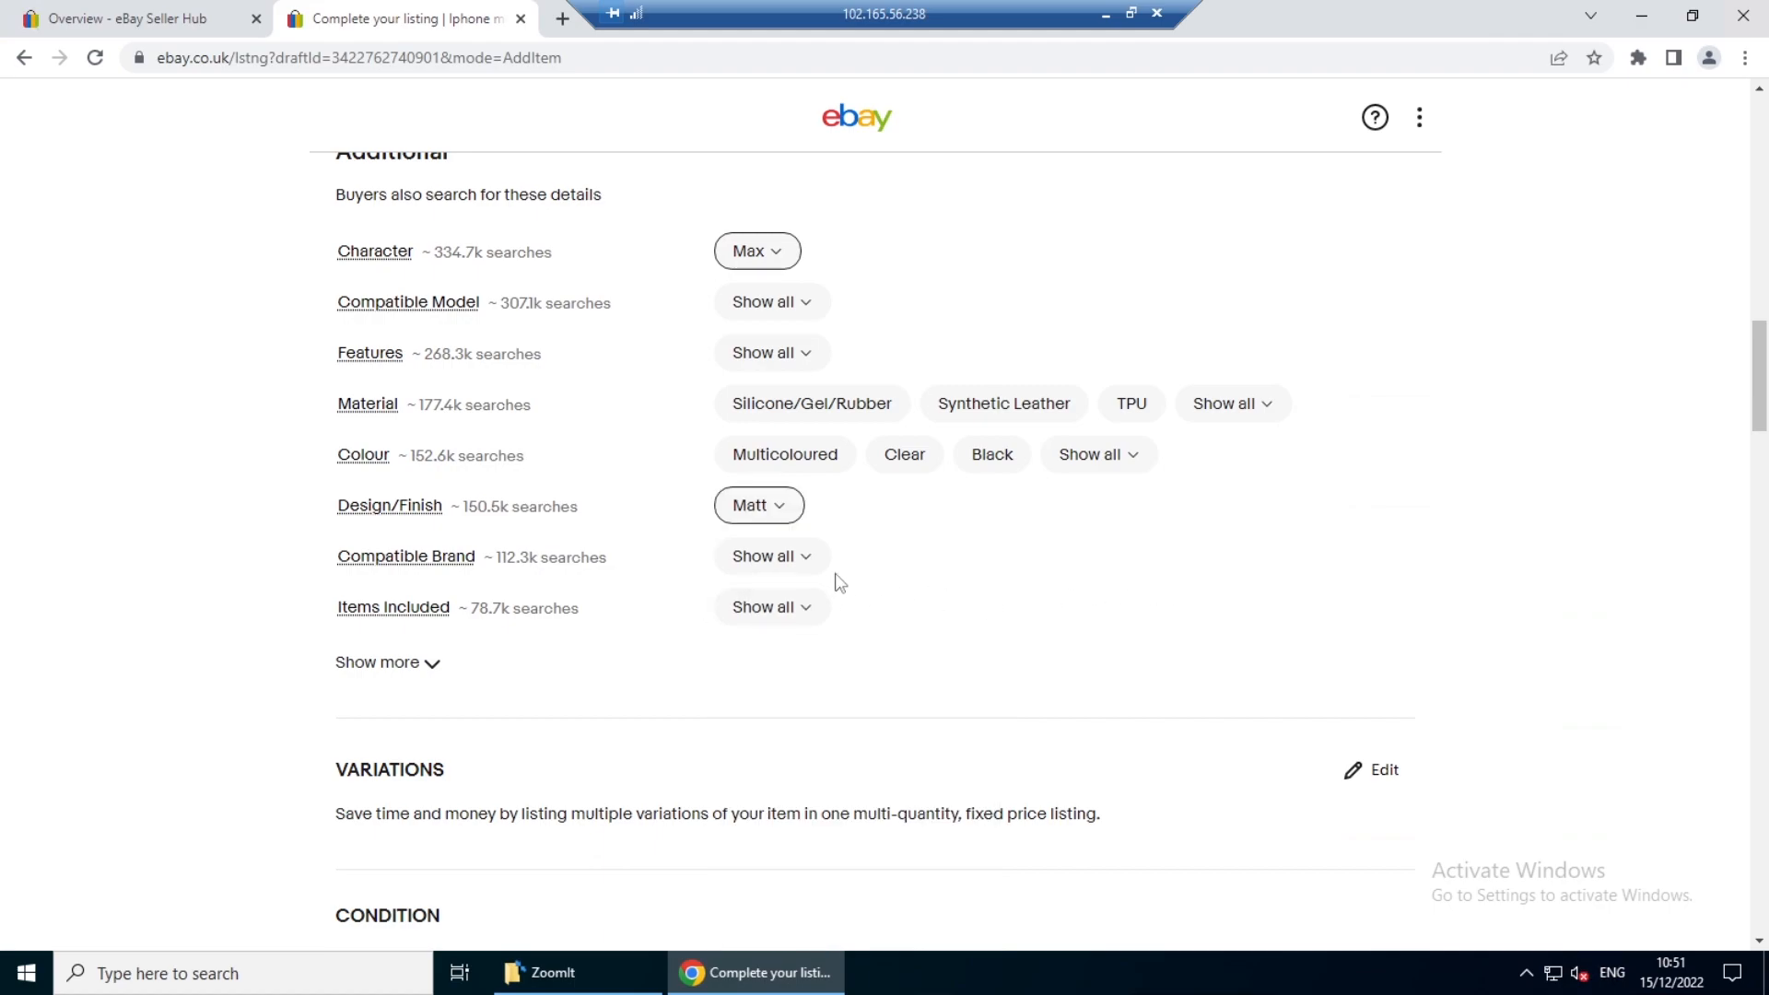
- Set the Compatible Brand item specific to For Apple and Items Included to Hard Case
click(799, 563)
click(794, 744)
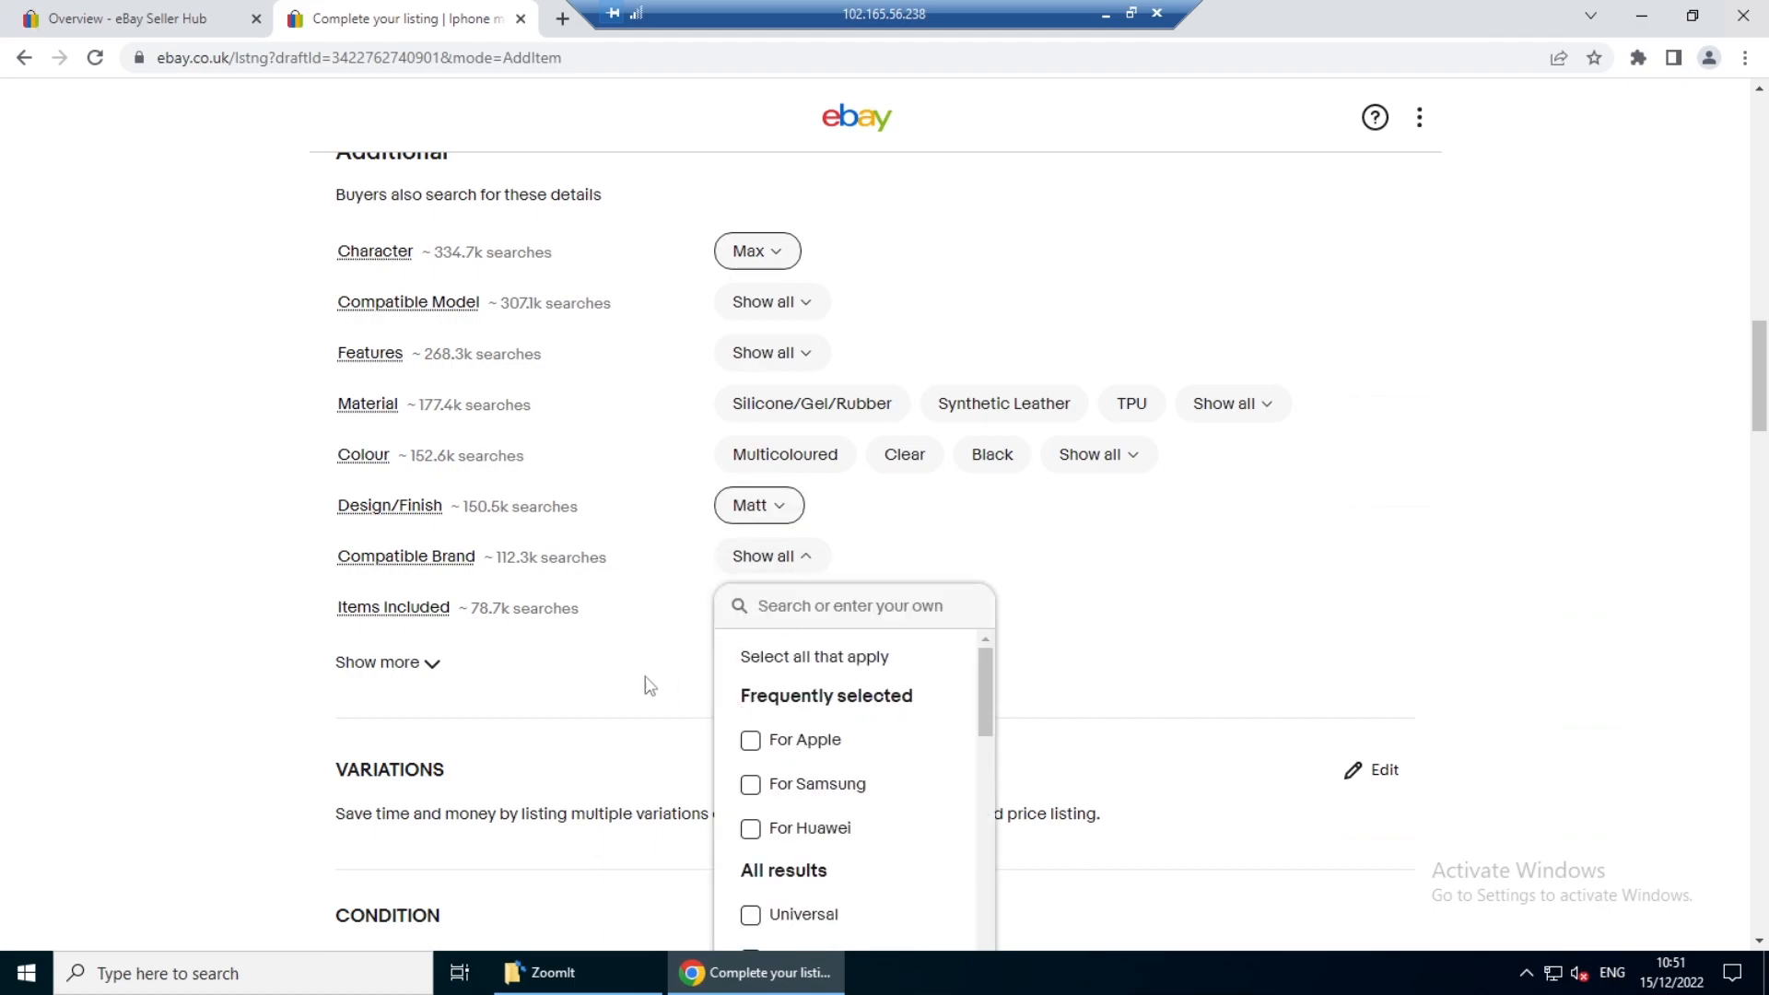
click(671, 651)
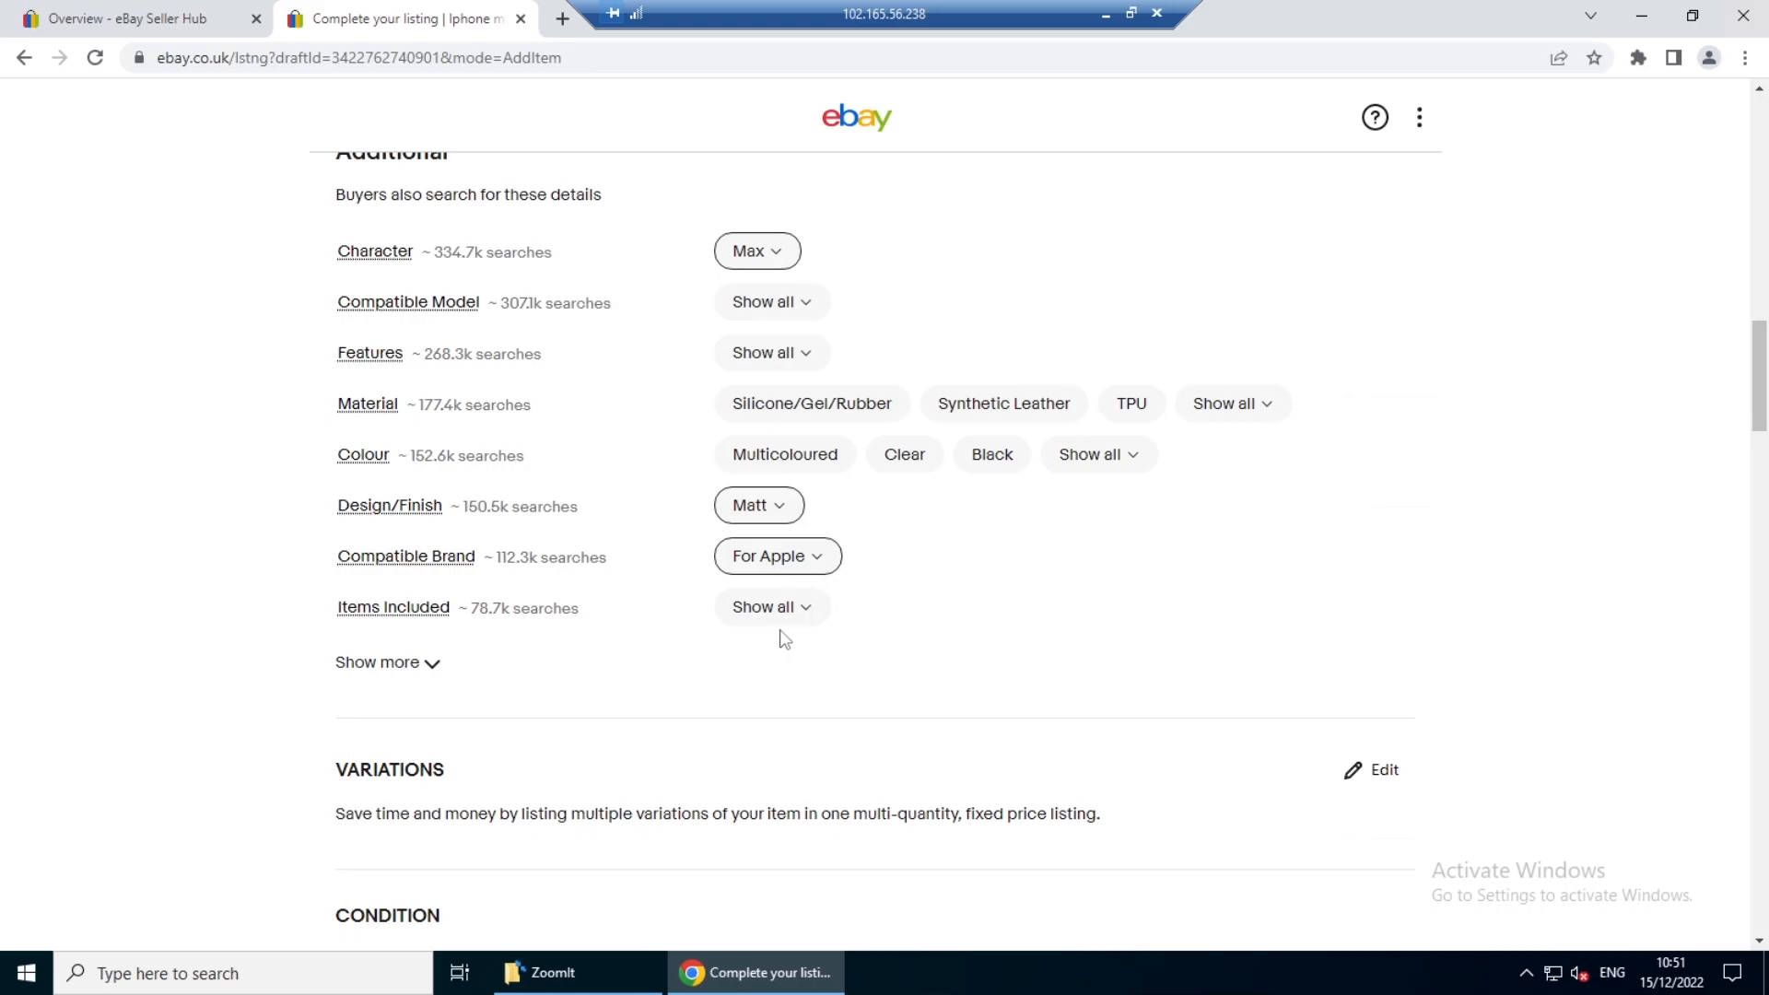
click(782, 612)
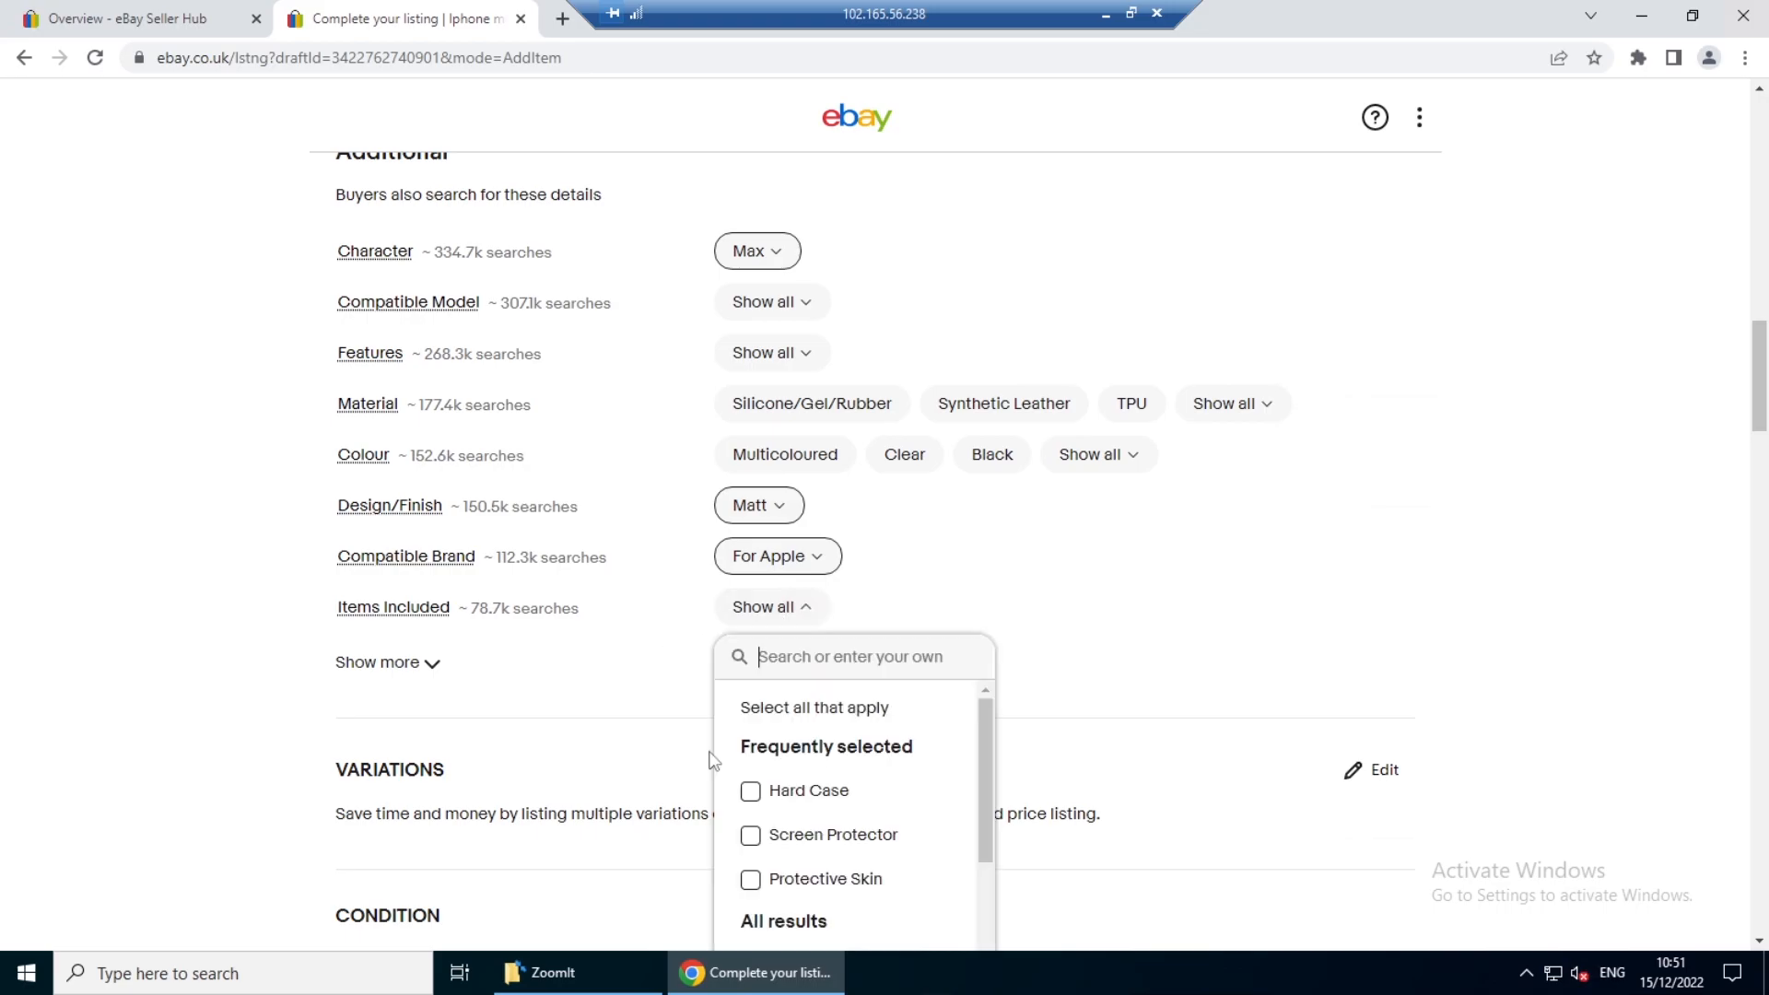
click(750, 790)
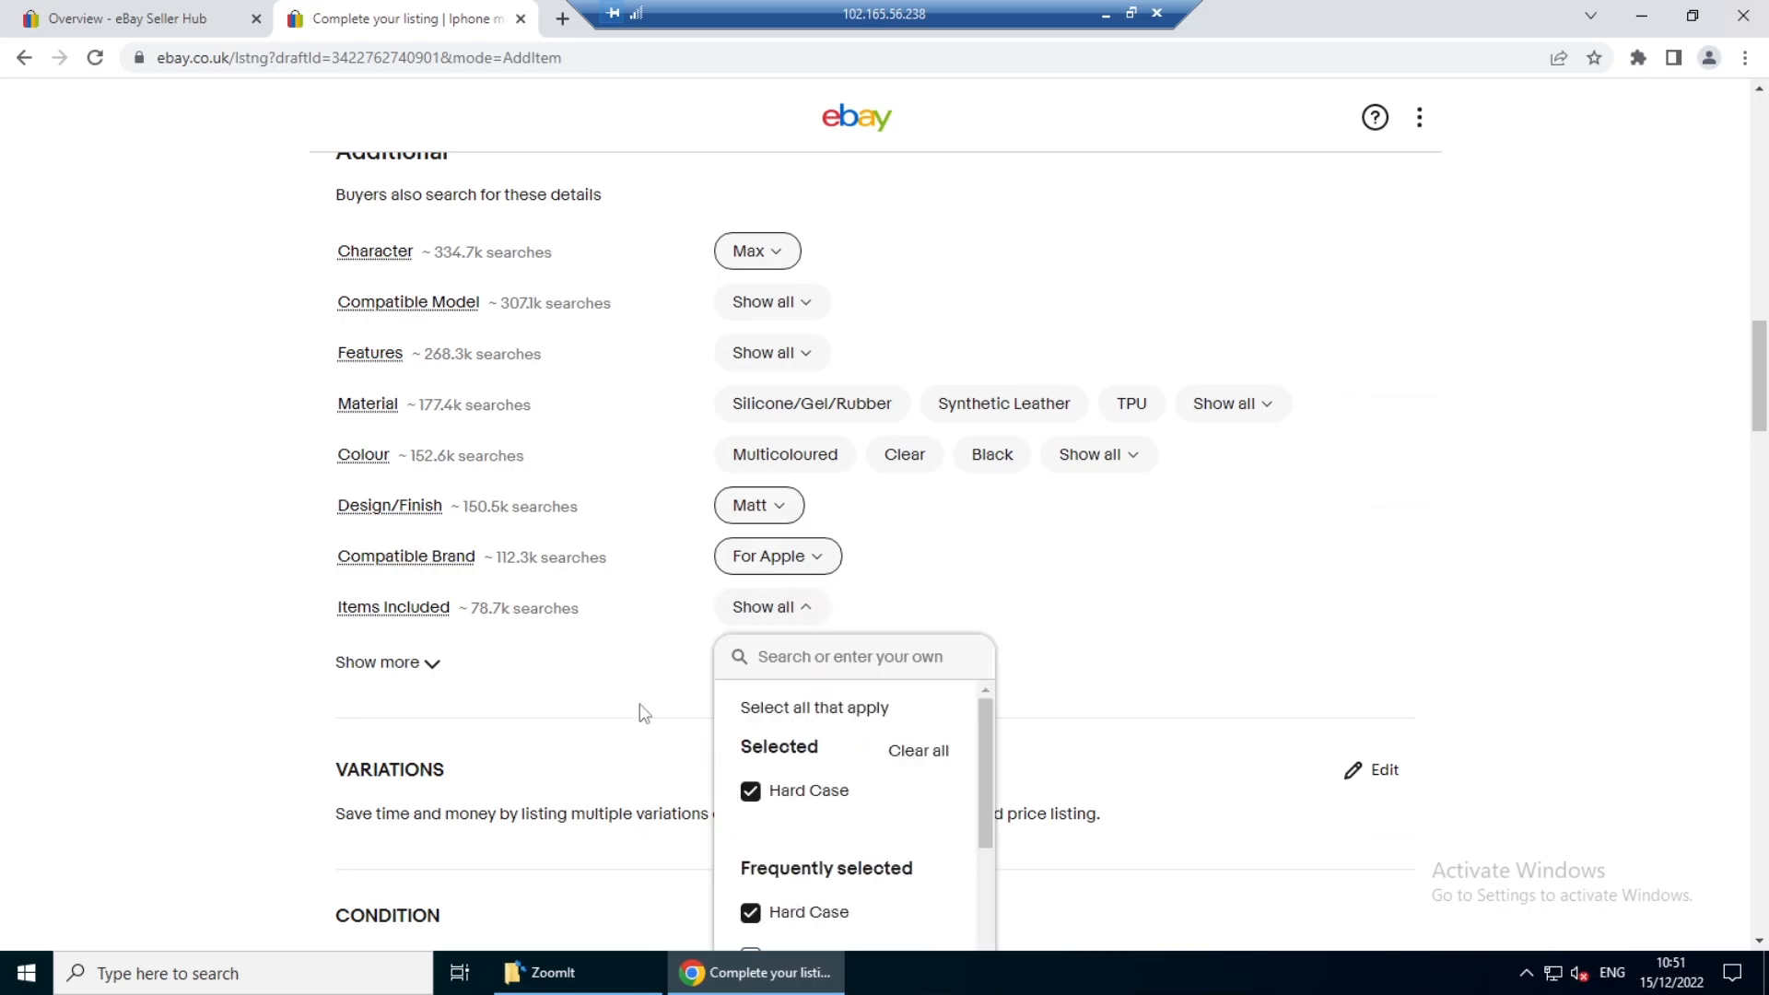
click(603, 656)
- Mark domestic returns as accepted in the listing's preferences
scroll(599, 590, down, 2)
scroll(599, 574, down, 3)
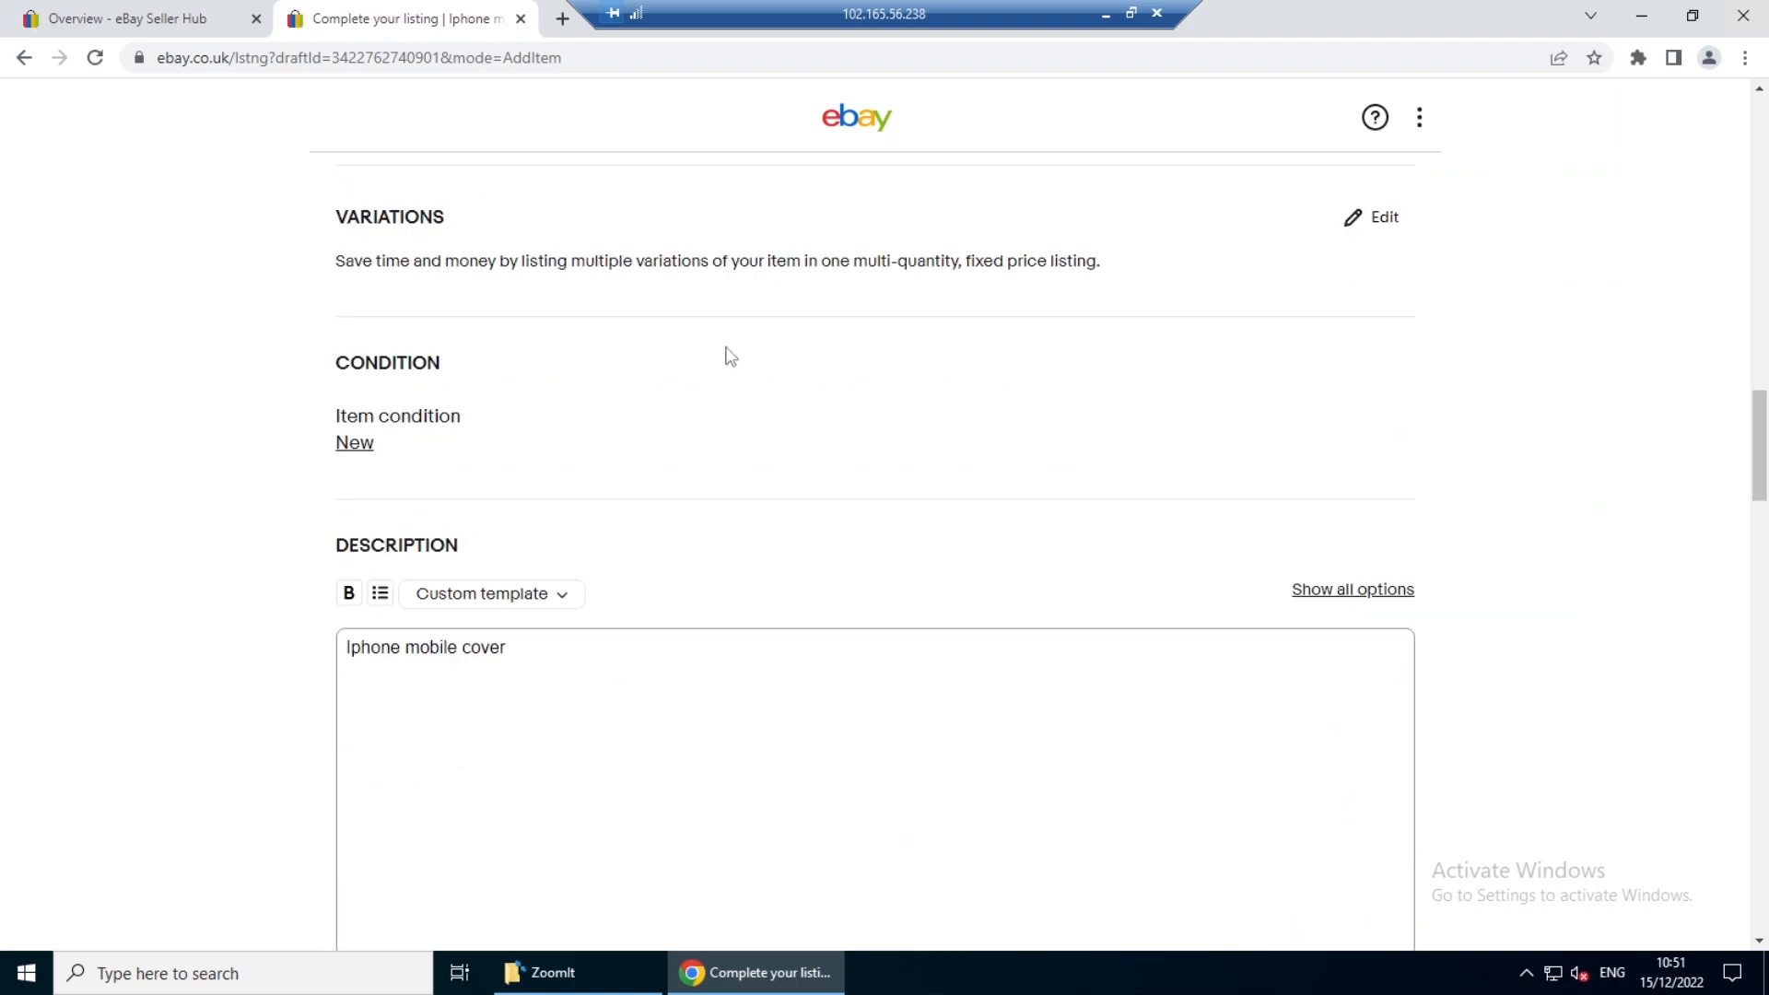
scroll(726, 356, down, 3)
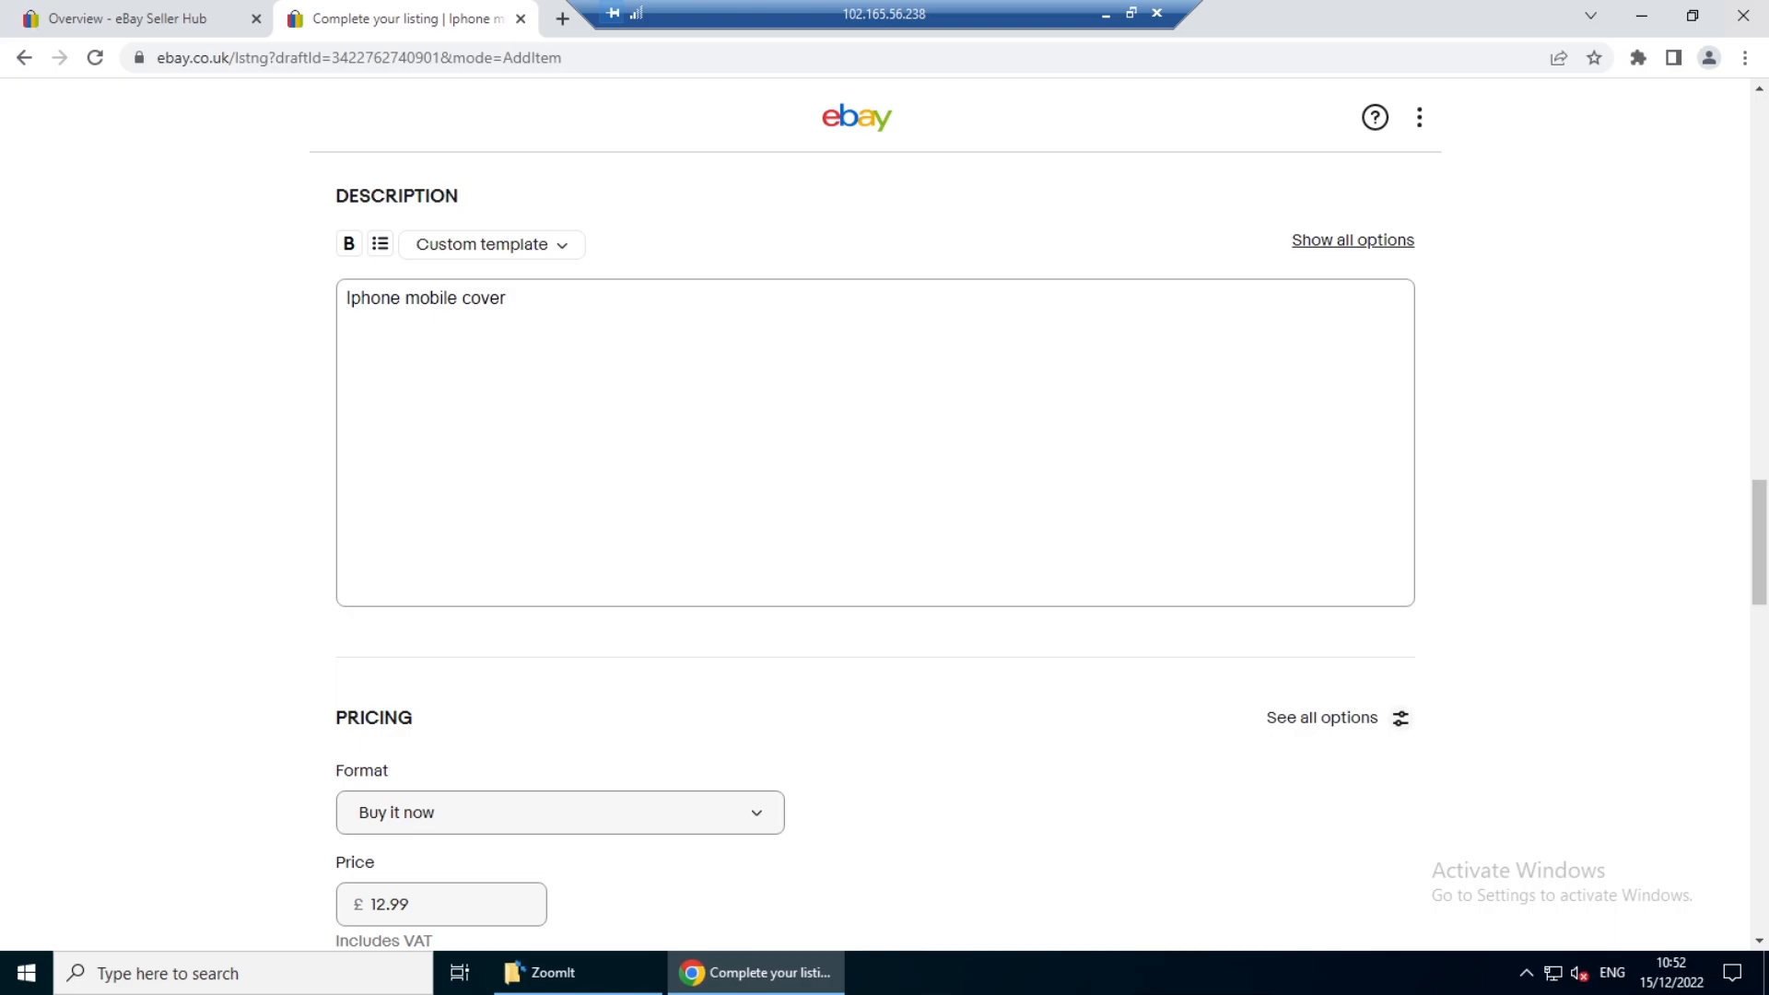
scroll(1345, 575, down, 4)
scroll(1345, 576, down, 3)
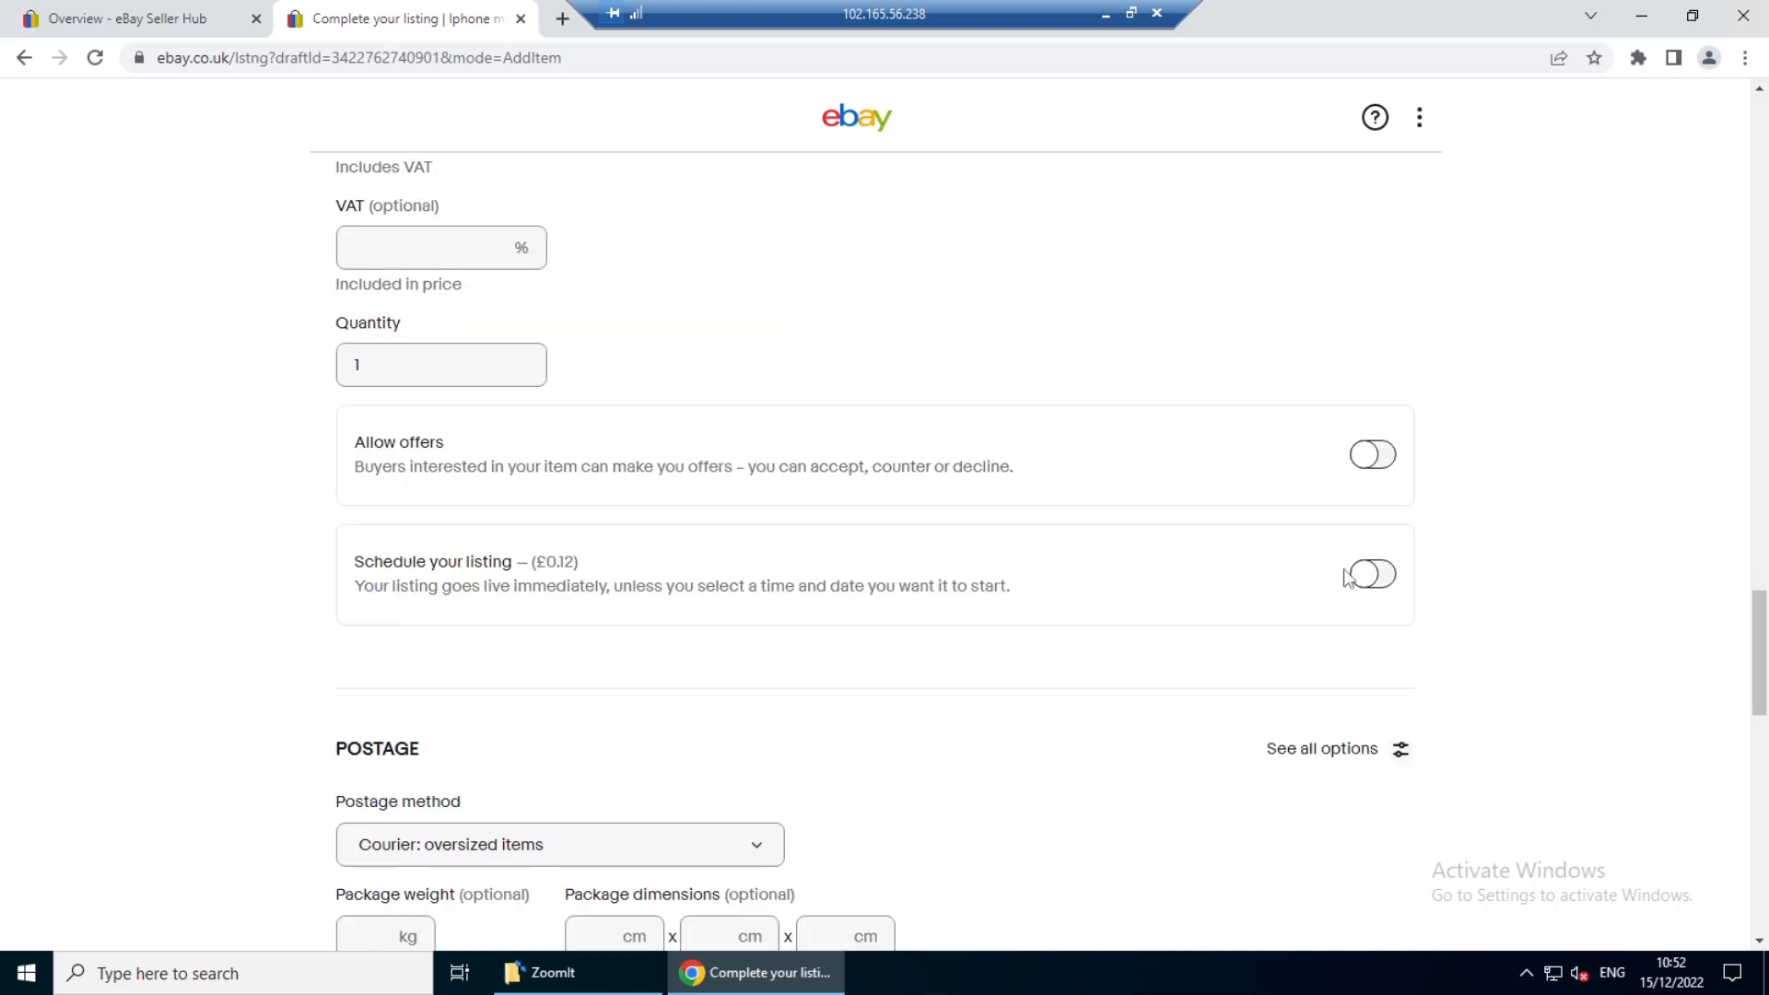
scroll(1347, 578, down, 3)
scroll(1348, 578, down, 4)
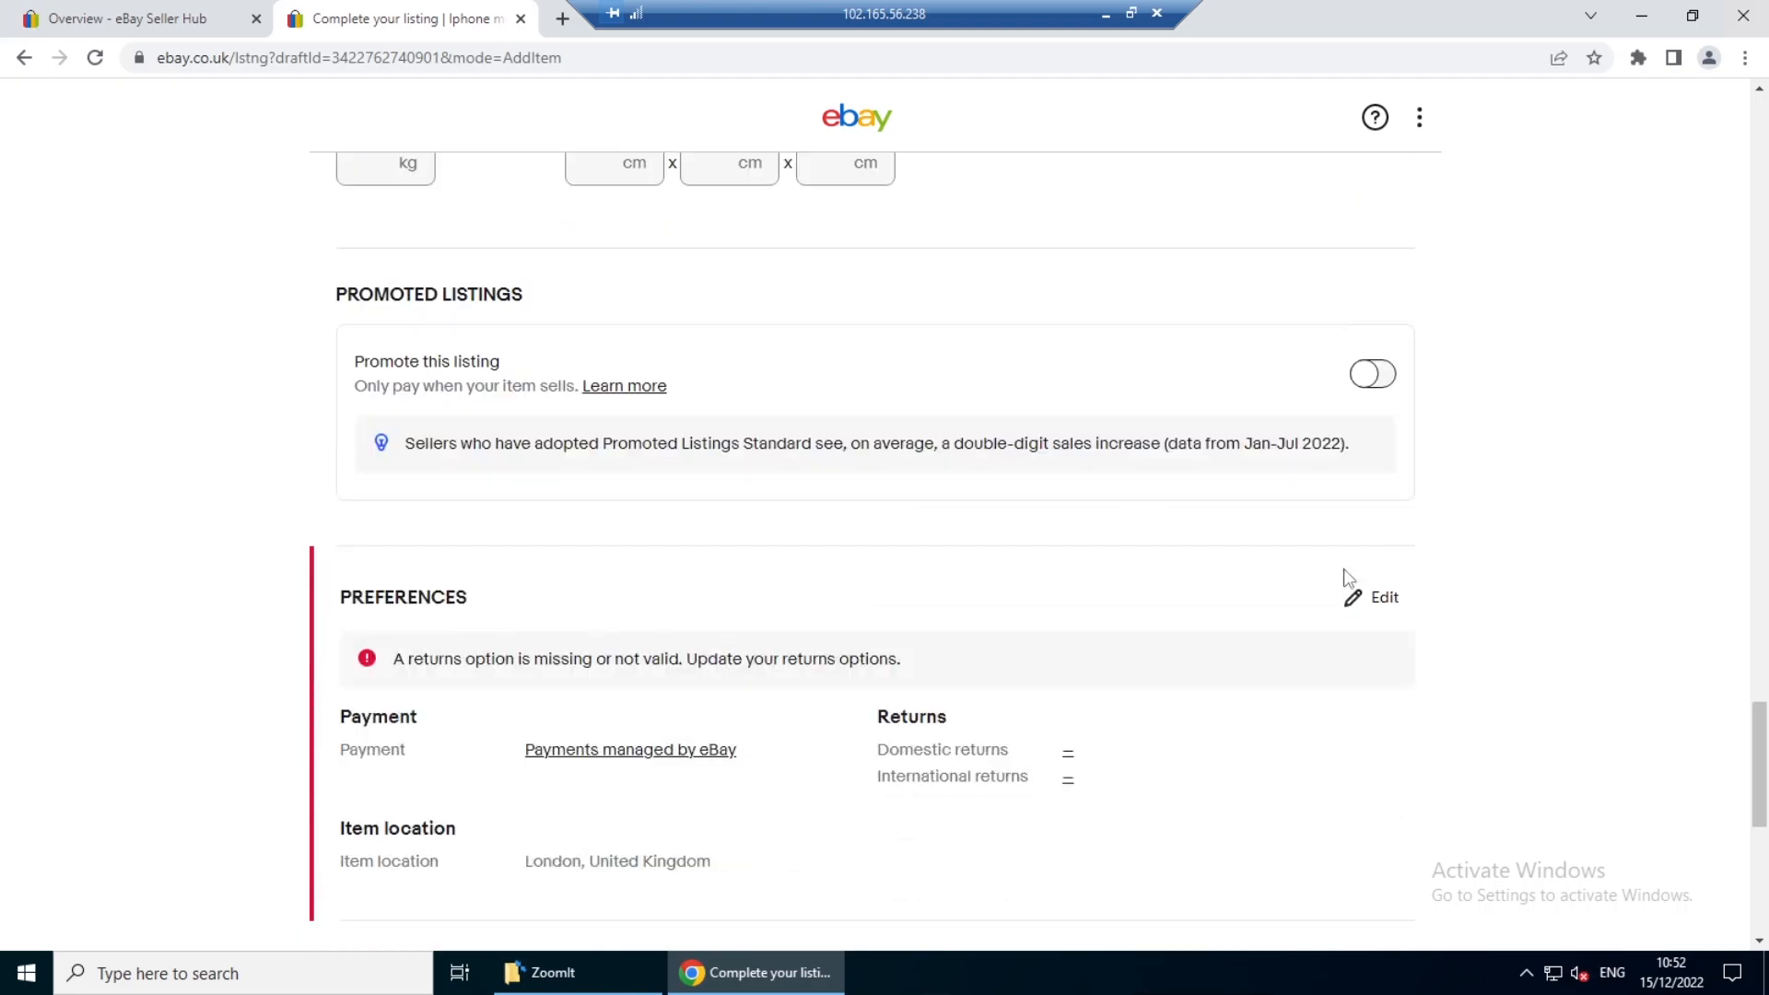
scroll(1347, 577, down, 2)
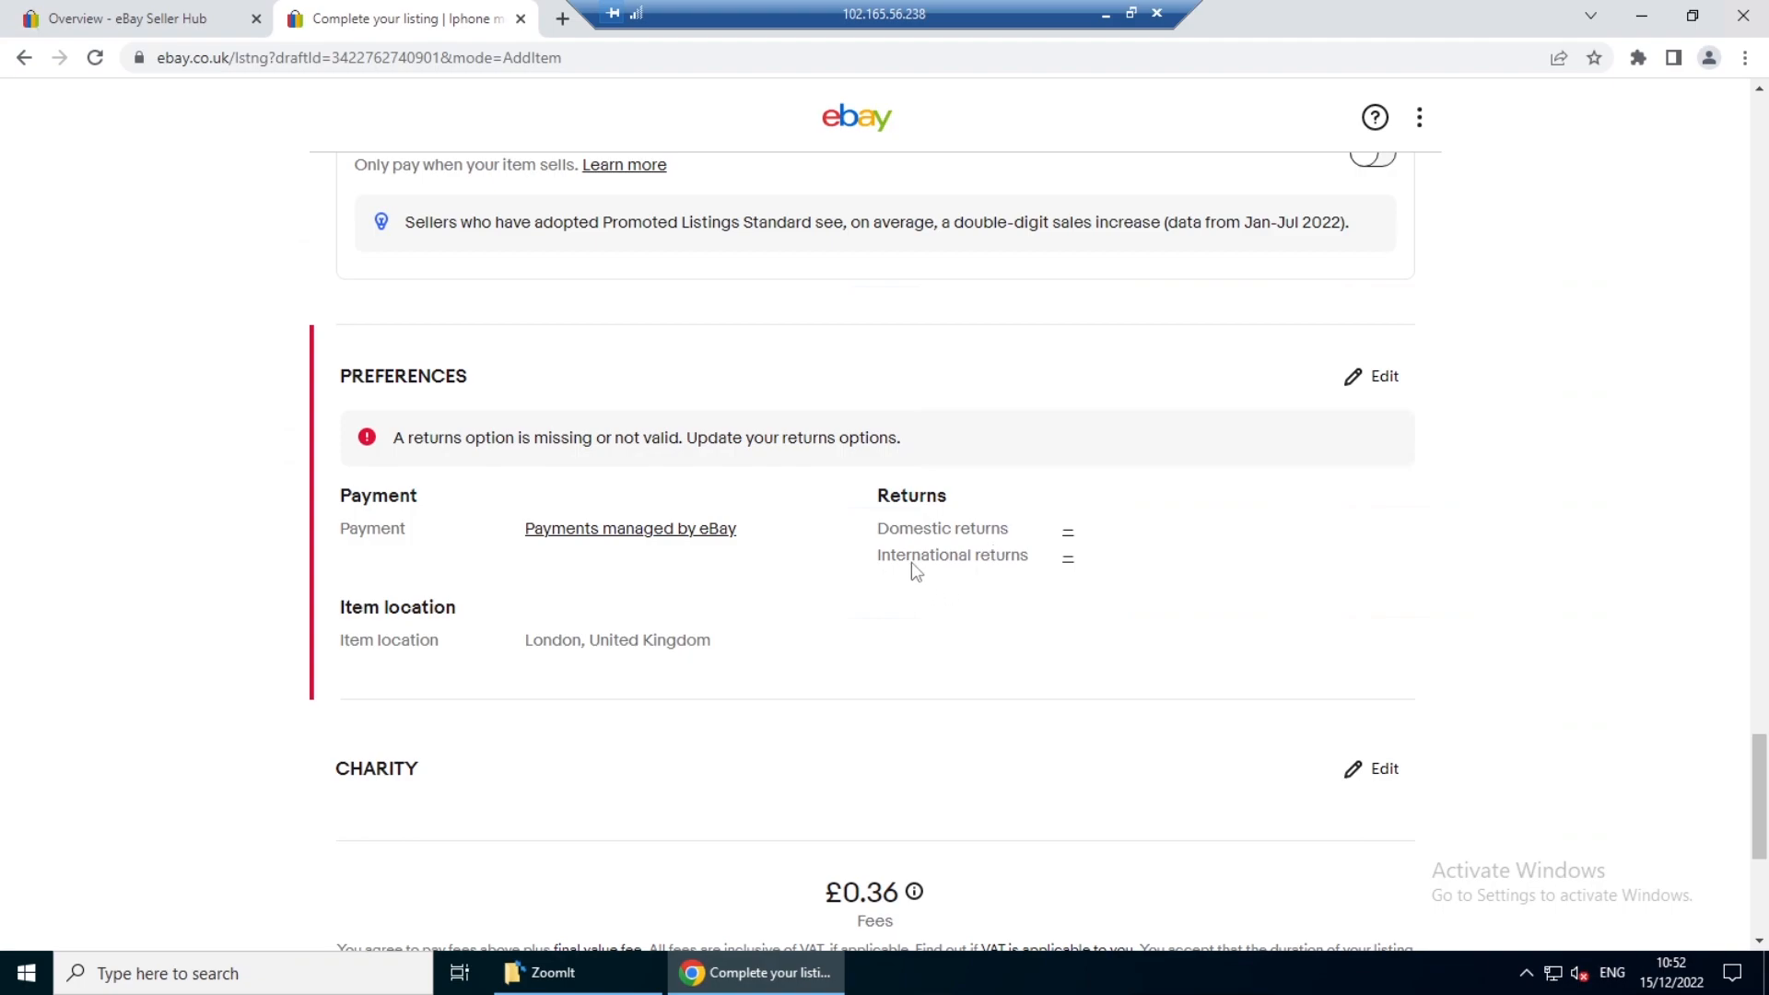
click(1068, 534)
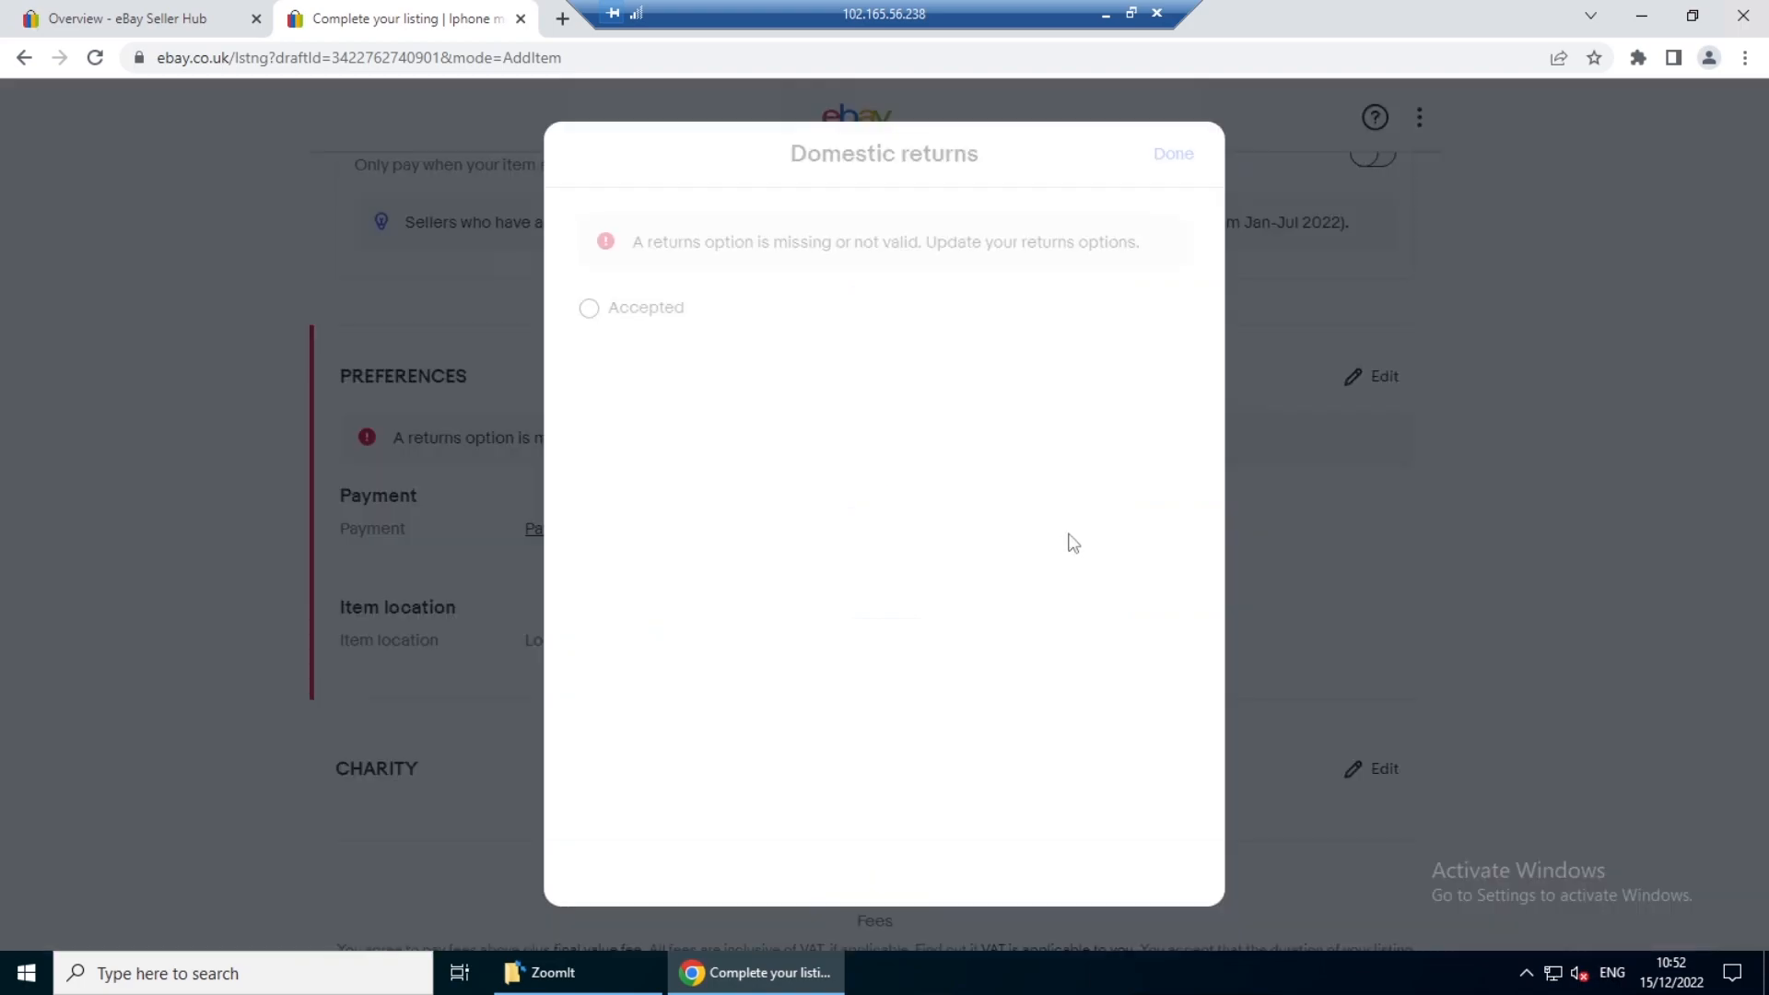
click(638, 313)
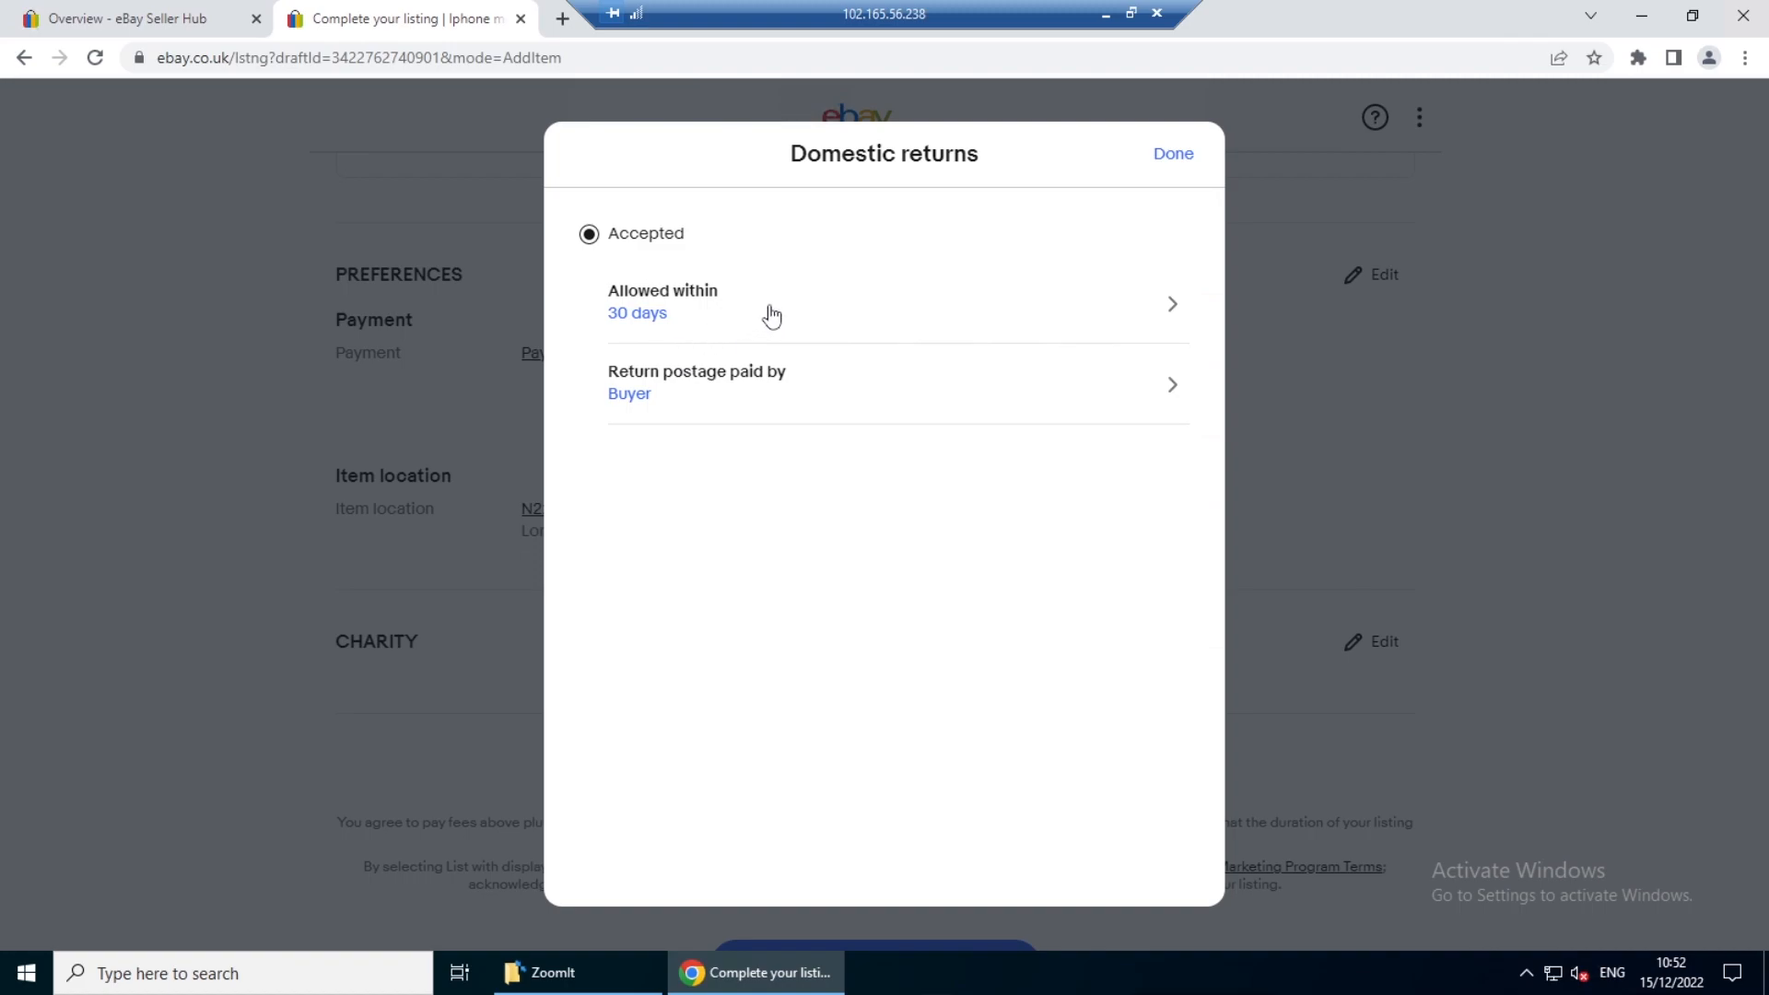
- Allow domestic returns within 14 days and keep the buyer paying the return postage
click(766, 313)
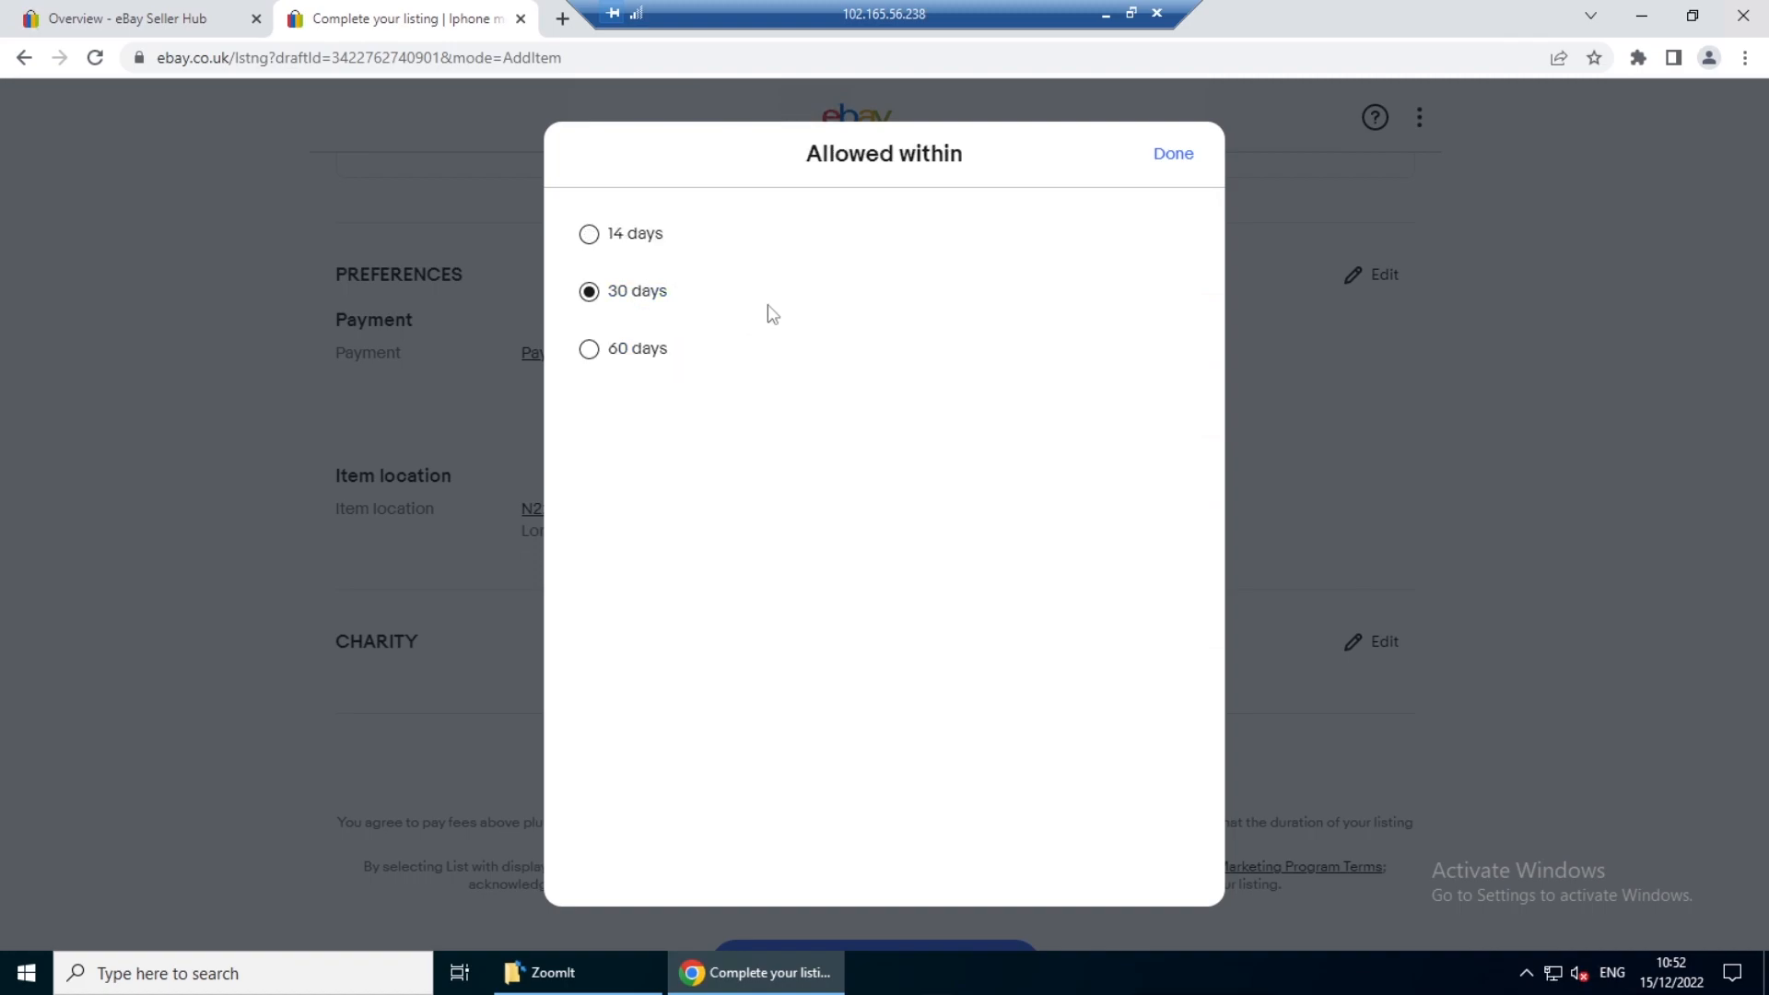
click(589, 235)
click(681, 398)
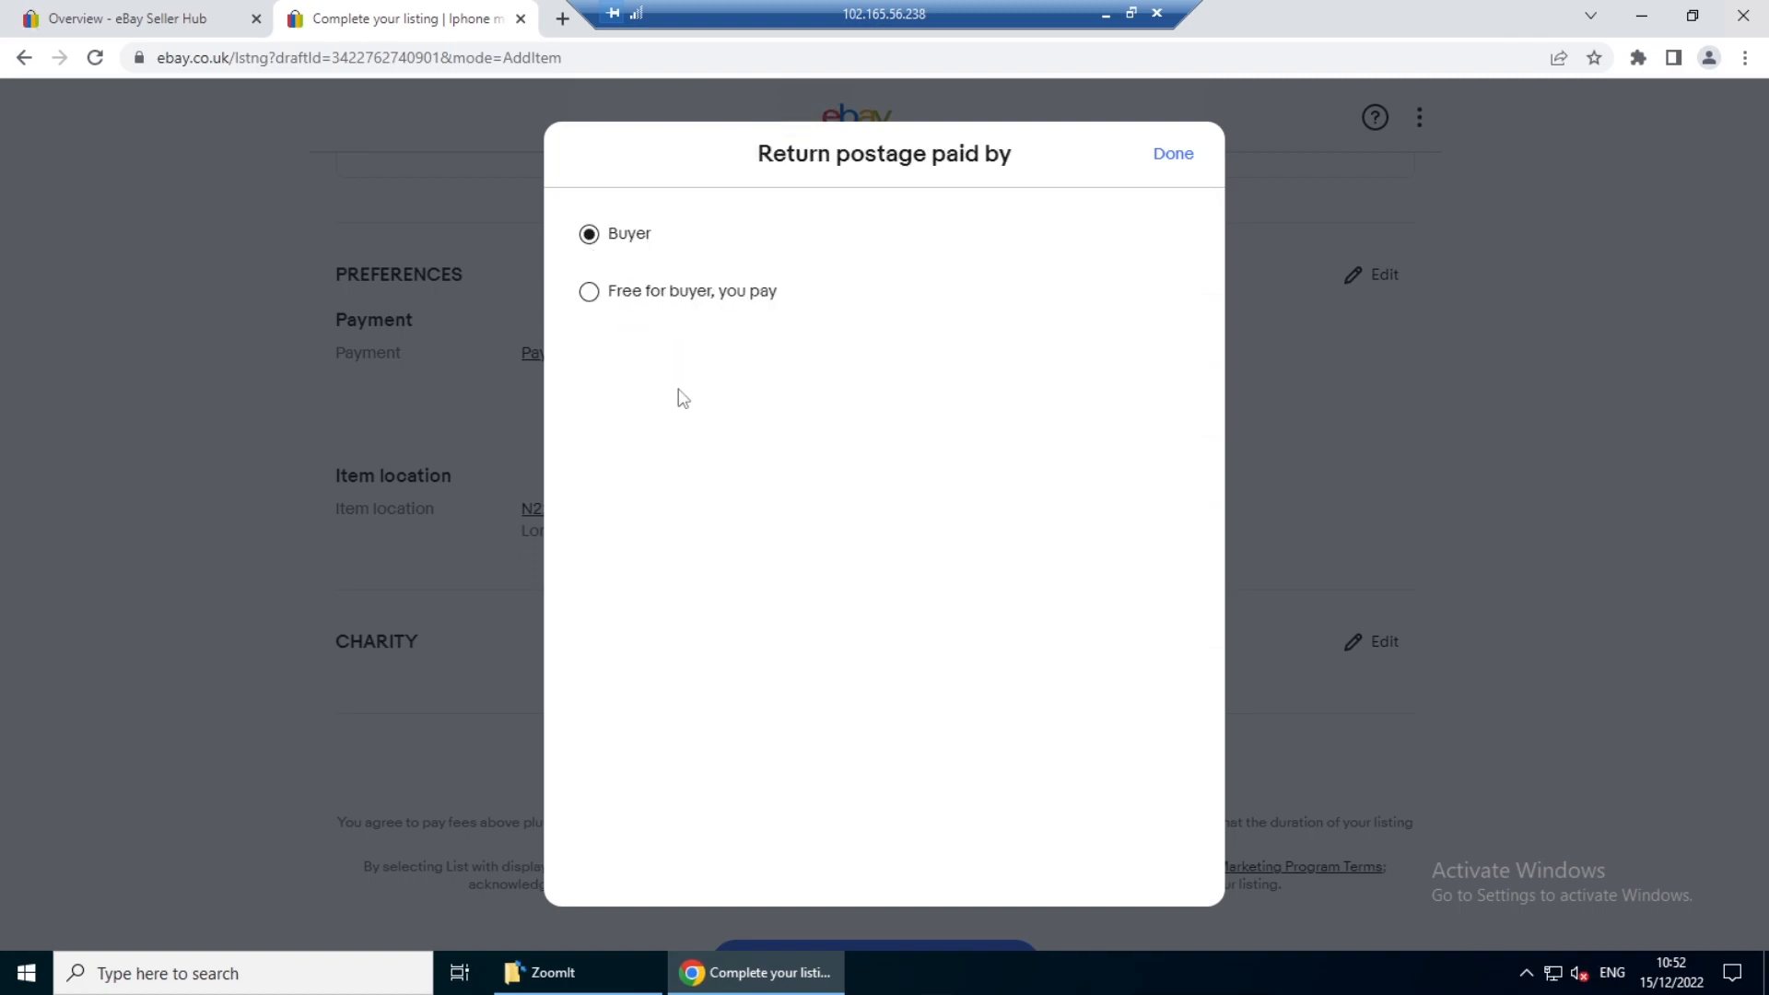
click(1173, 155)
- Publish the iPhone mobile cover listing with the displayed fees
scroll(880, 241, down, 5)
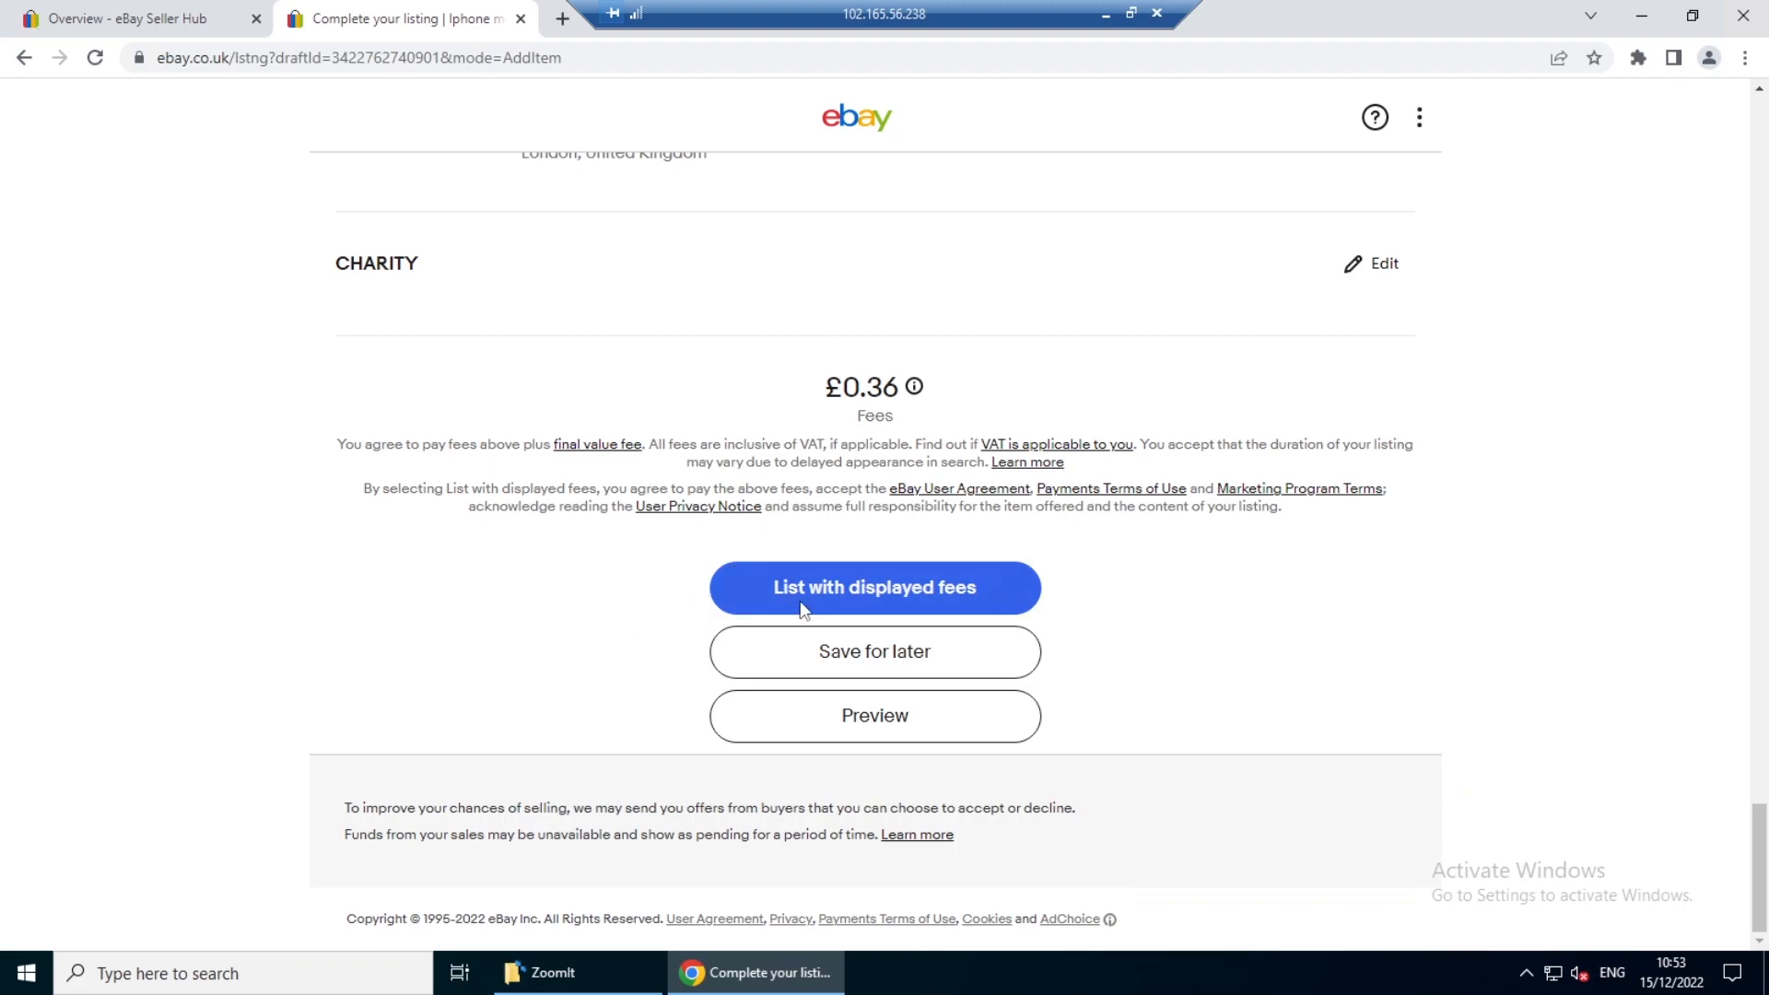
click(901, 591)
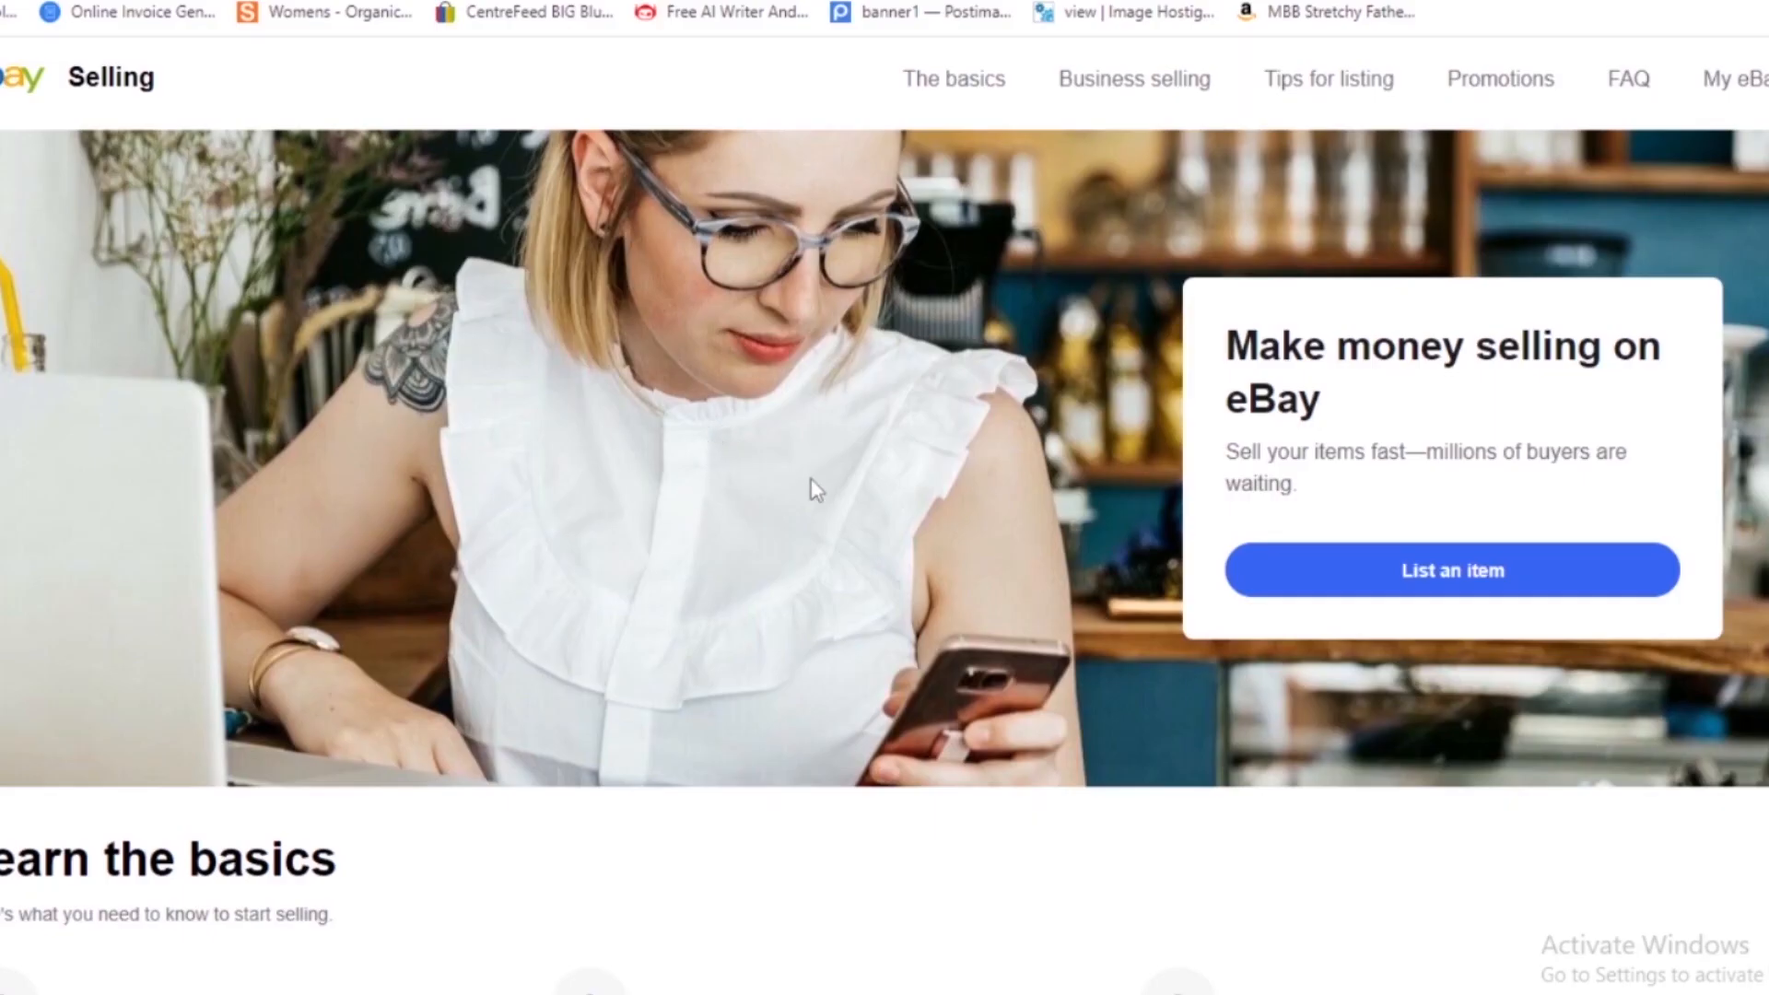
click(1409, 572)
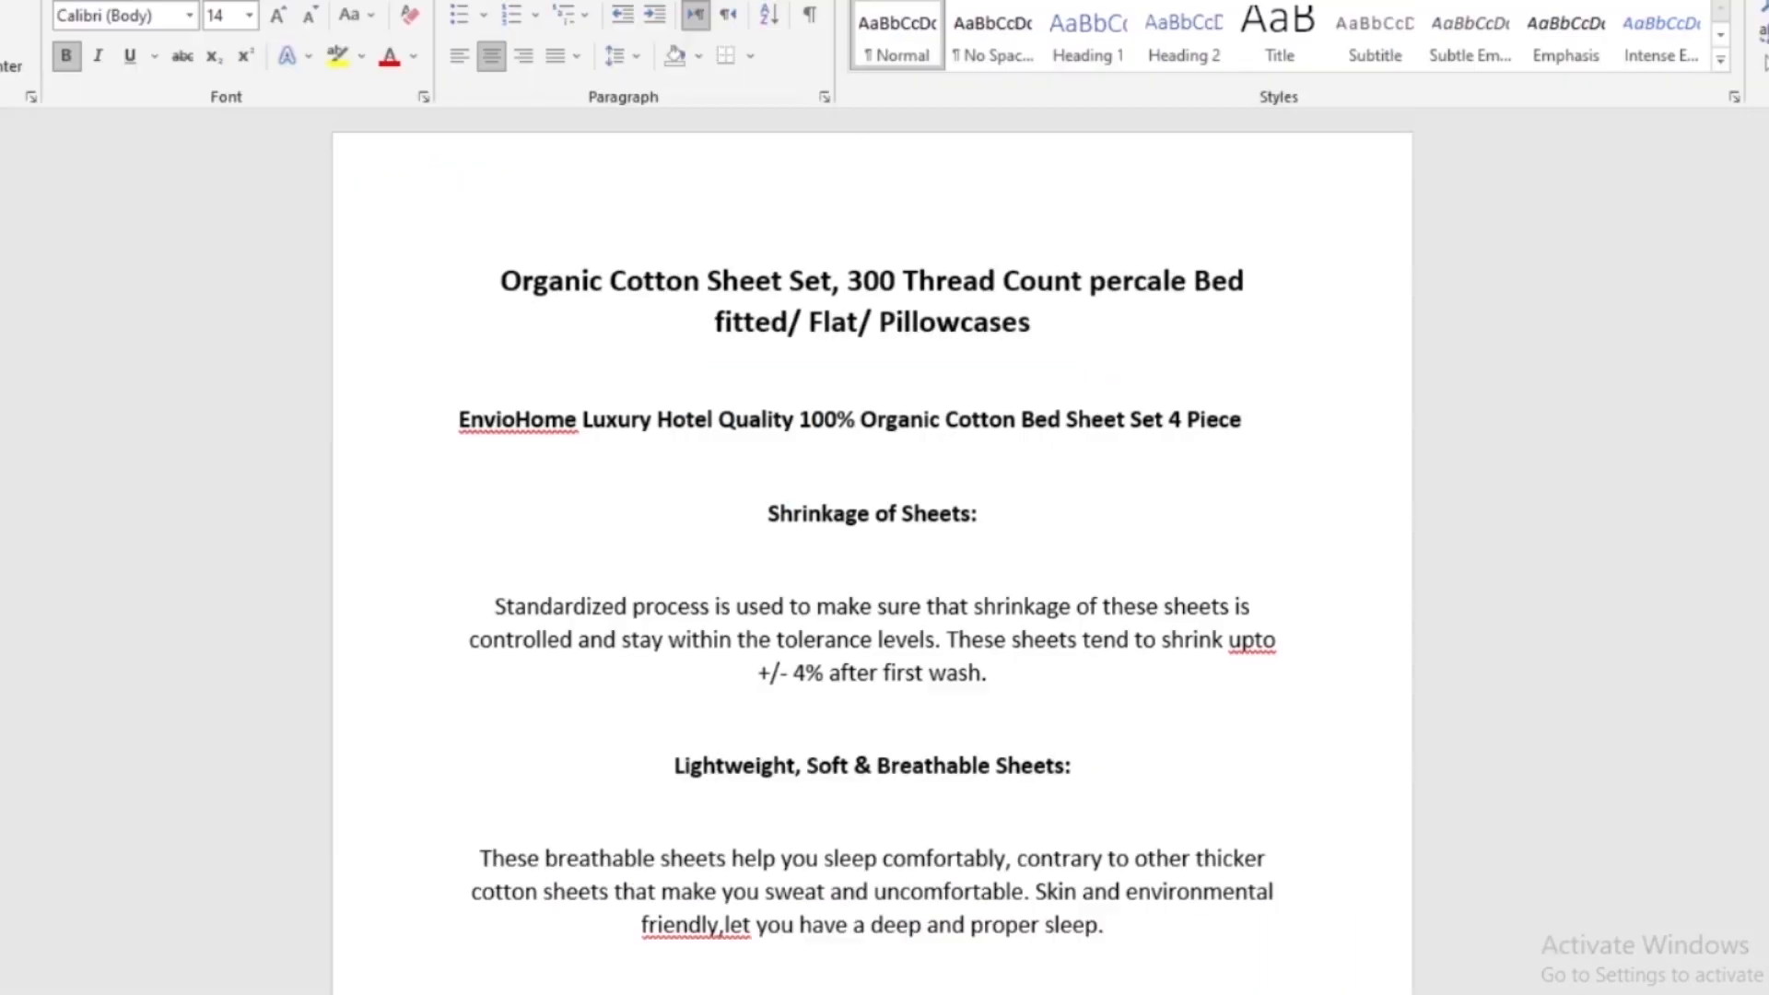
- Copy the Organic Cotton Sheet Set title from the Word document and search for it as the item of a new listing
drag(1036, 323, 501, 281)
key(ctrl+c)
key(alt+Tab)
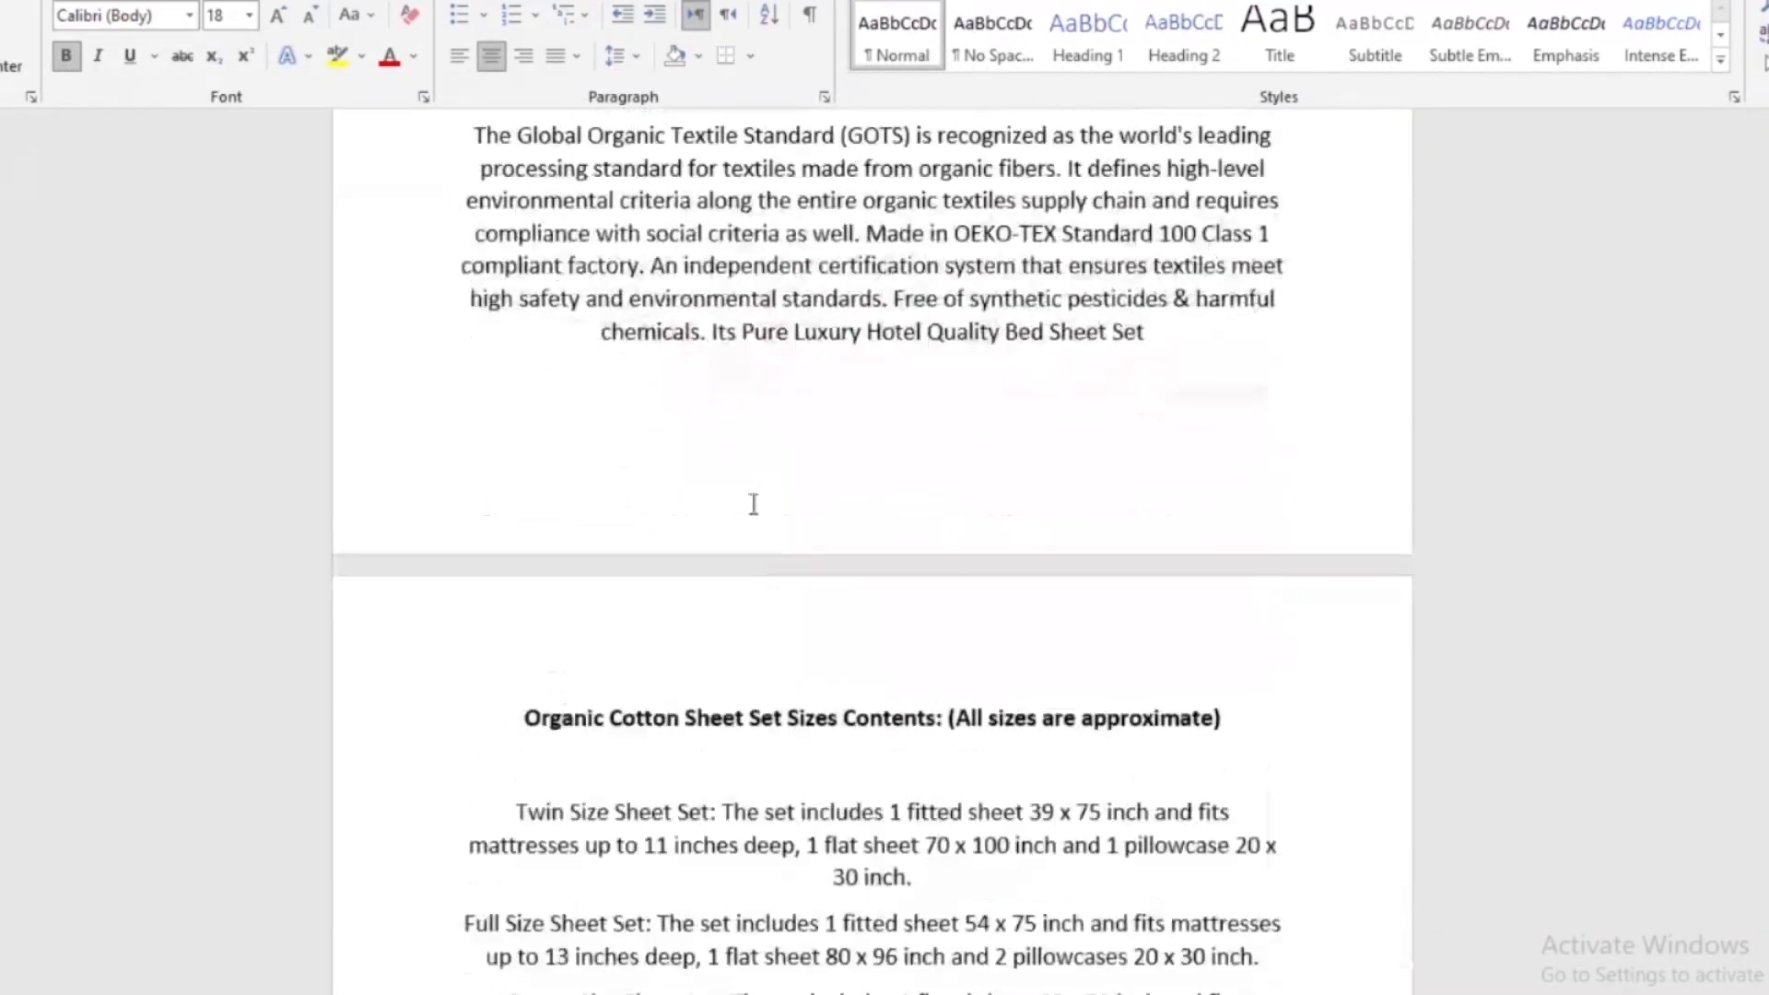
scroll(737, 534, down, 10)
scroll(727, 568, up, 15)
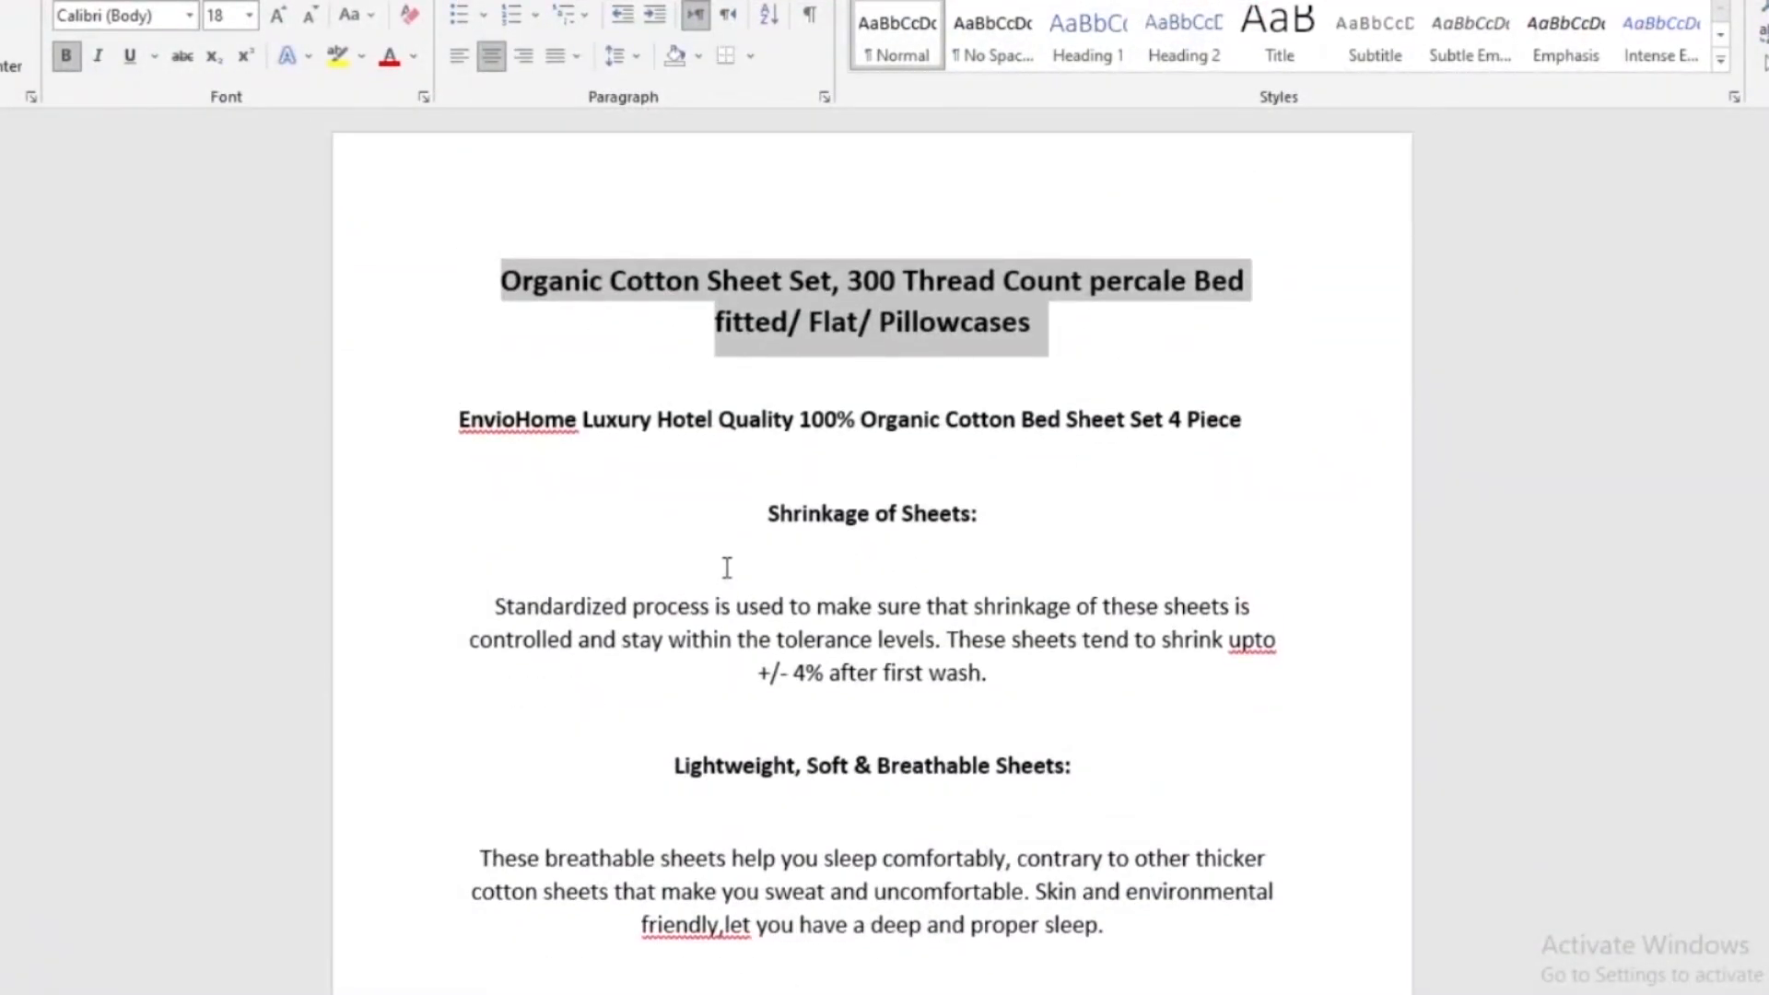
key(alt+Tab)
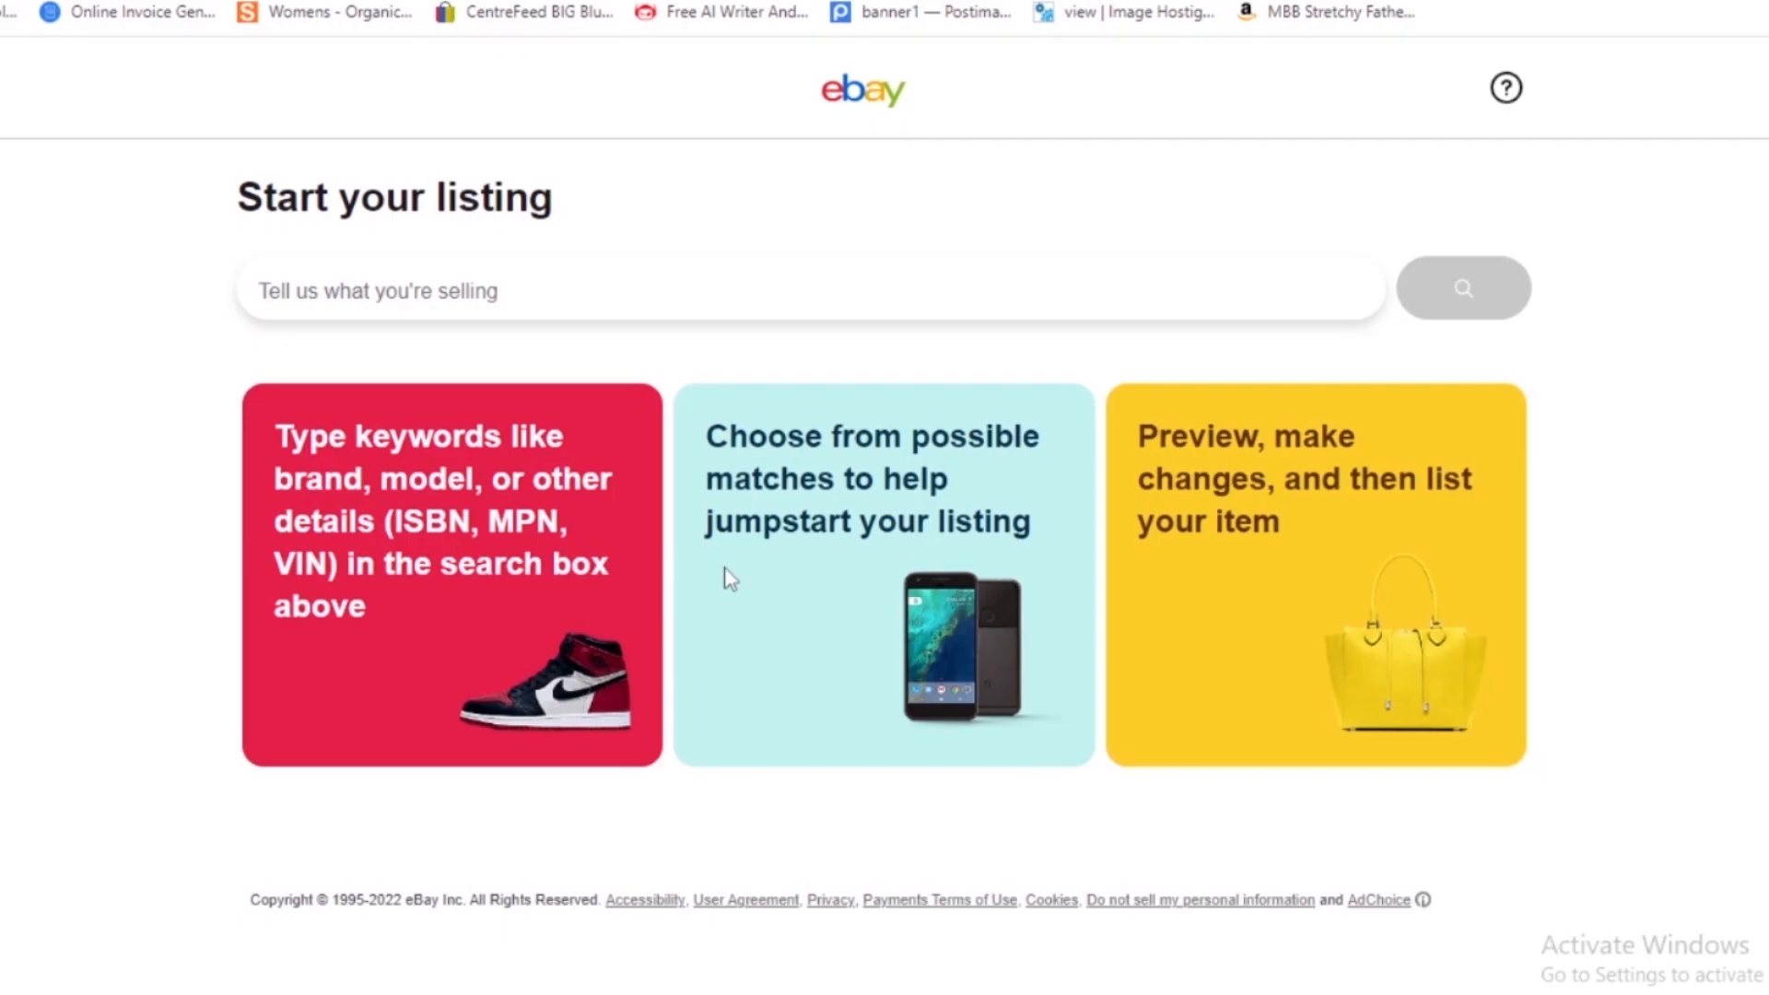
key(ctrl+v)
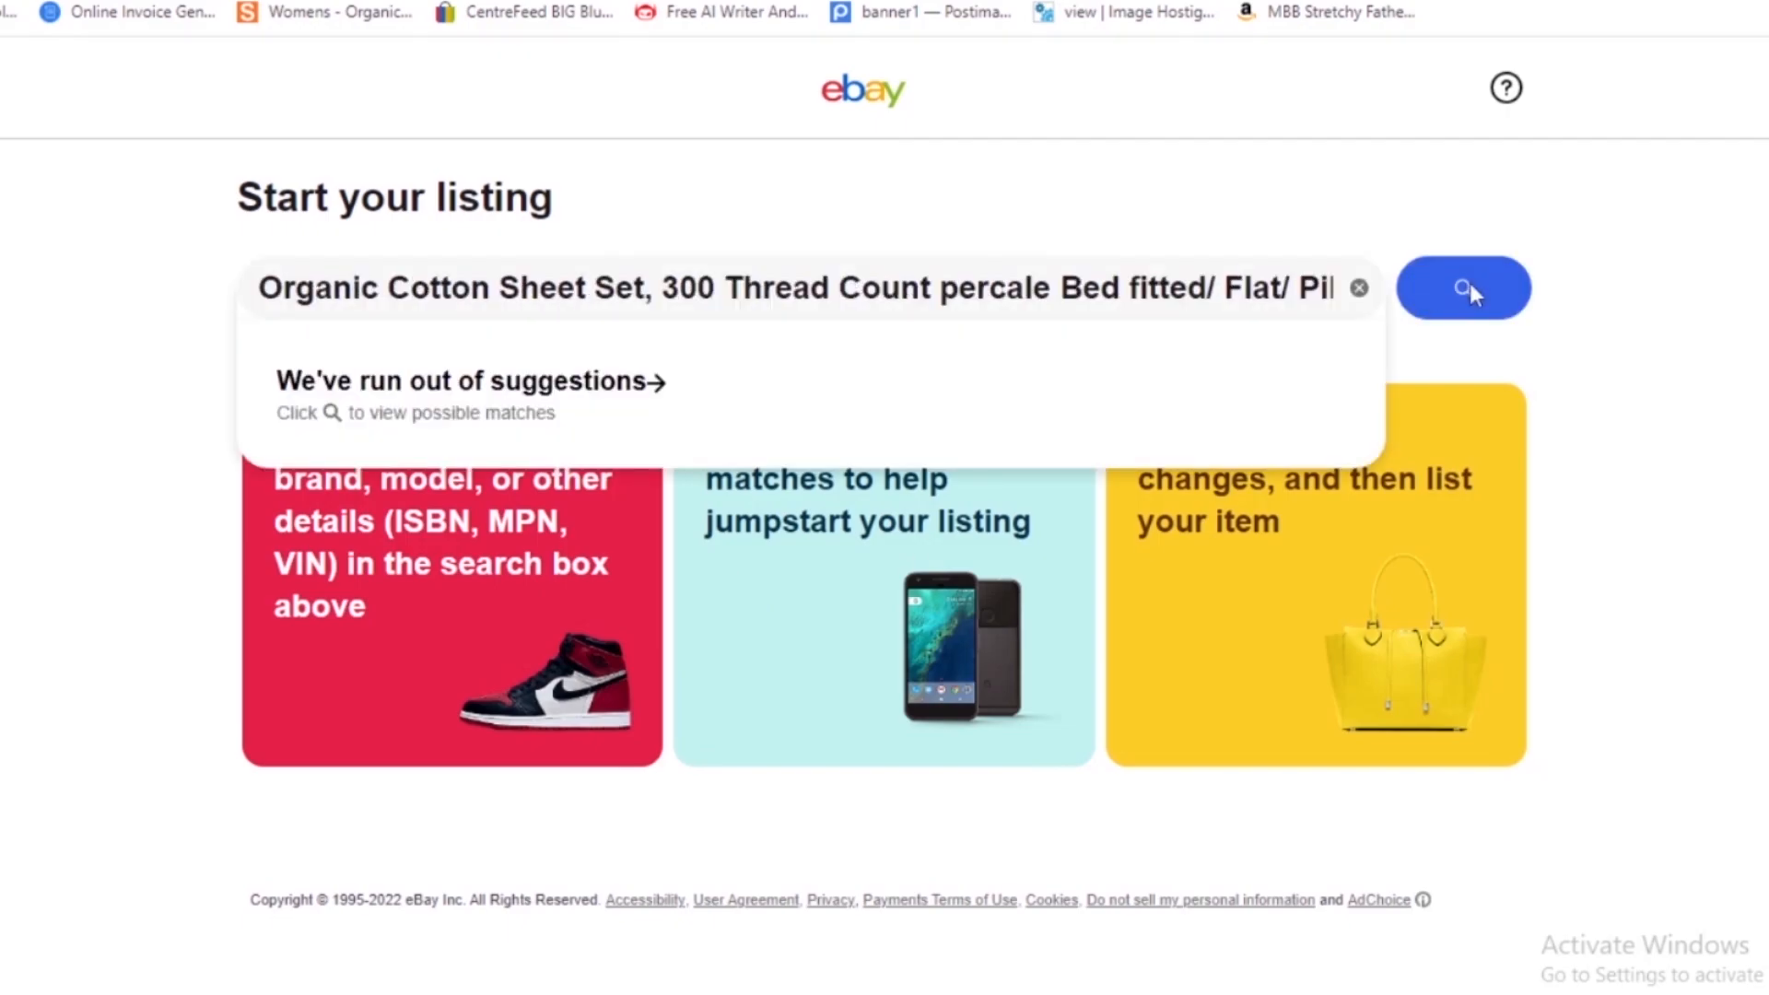
click(1469, 289)
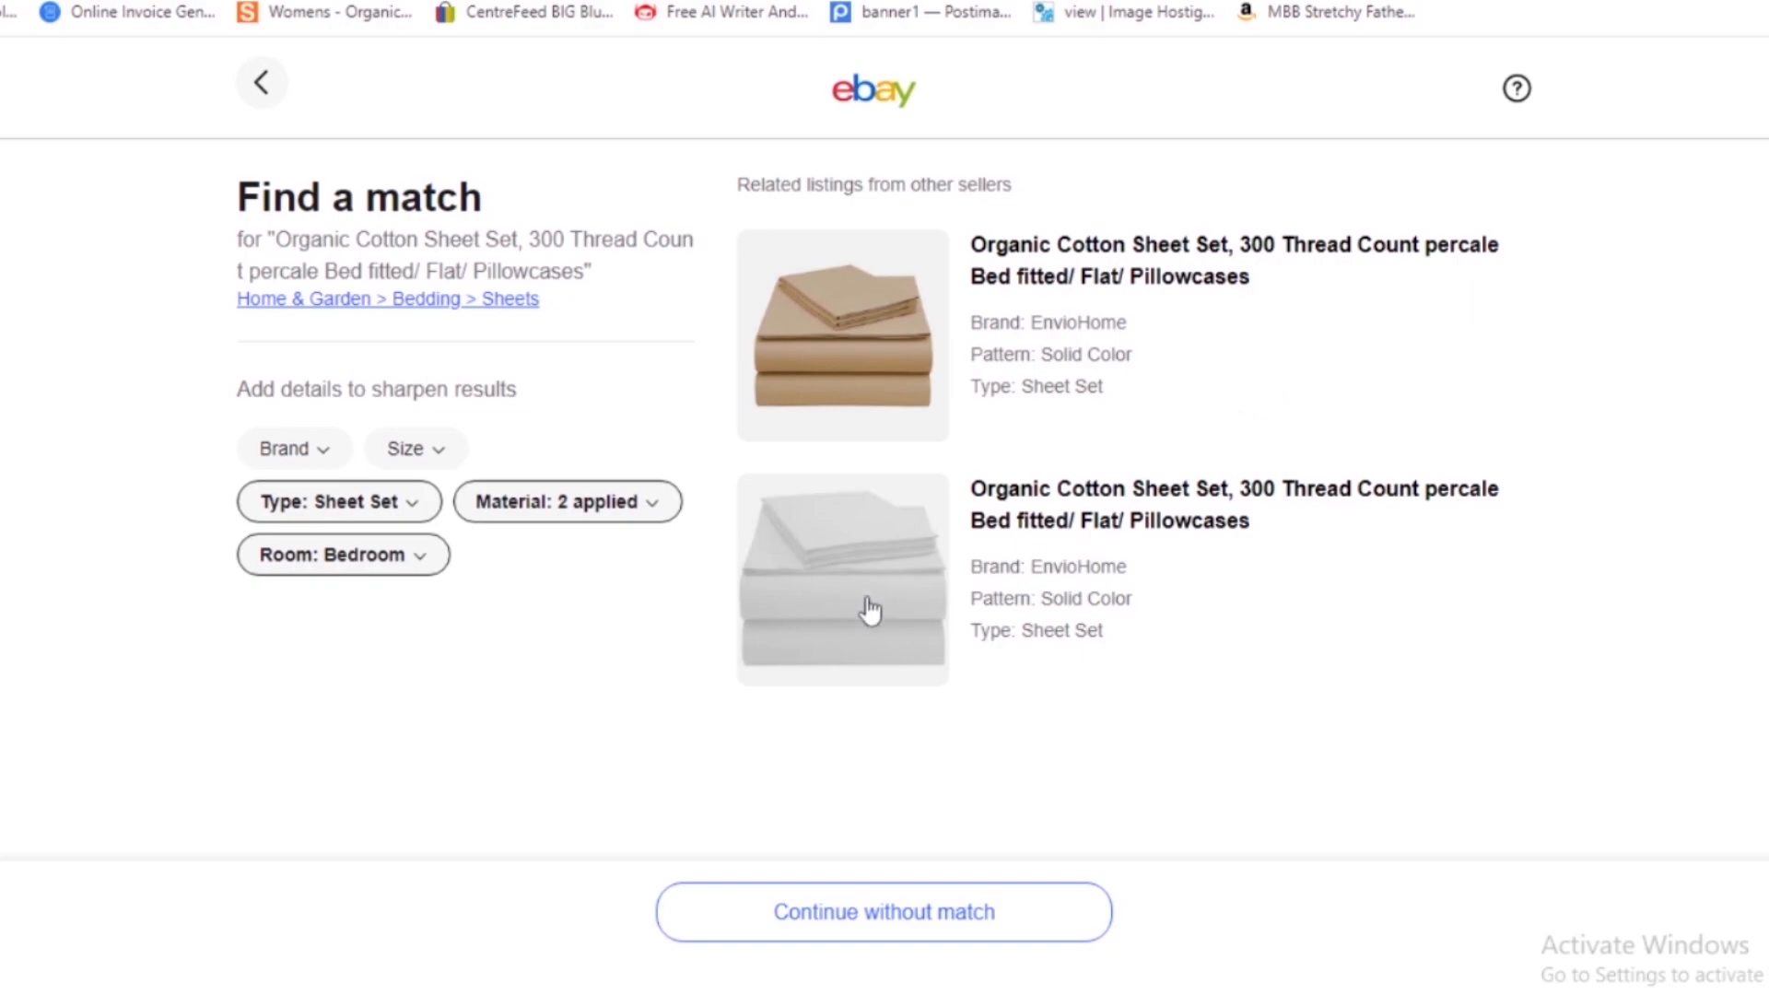
- Continue without a match, set the item condition to New with tags and proceed to the listing form
click(845, 917)
click(519, 252)
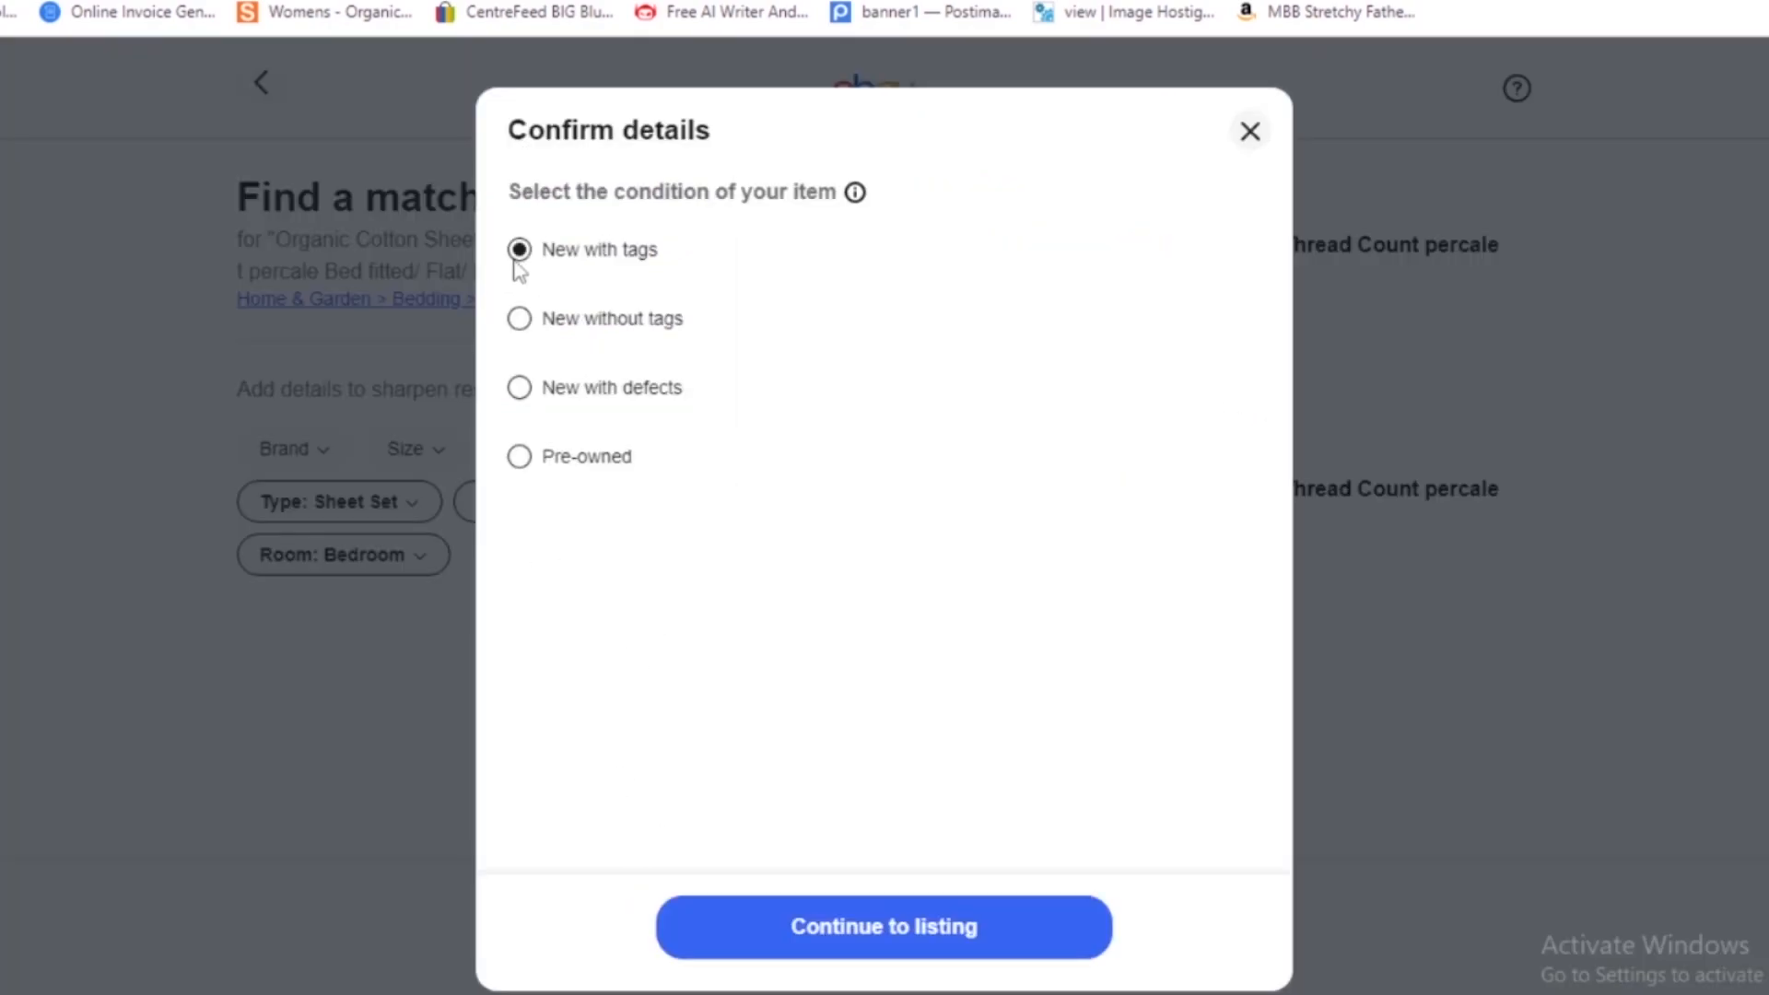
click(898, 929)
- In the required item specifics, set Size to Double and Brand to Unbranded
click(493, 601)
click(931, 420)
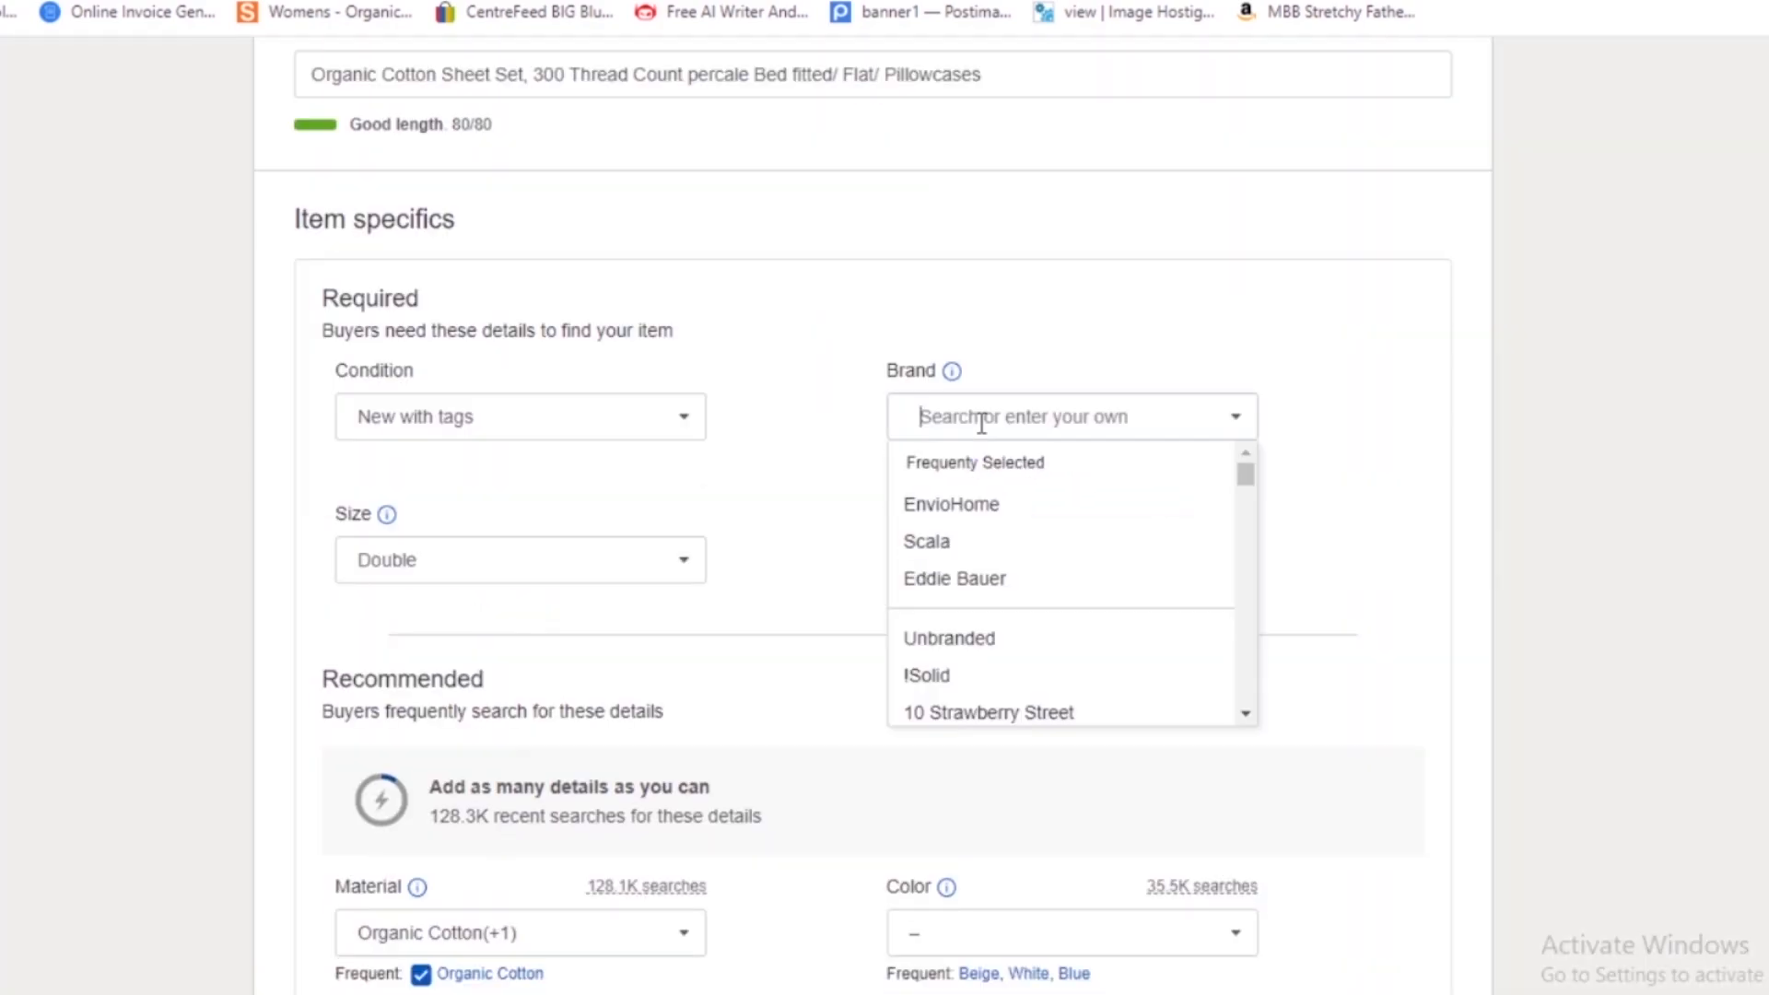
click(955, 635)
- Fill in the recommended item specifics, setting Character to Acer
scroll(955, 644, down, 6)
click(978, 422)
scroll(1004, 437, down, 1)
click(1004, 430)
click(373, 428)
- Add the photo of the blue and white patterned bed set as the listing's main photo
scroll(501, 605, down, 3)
scroll(698, 726, down, 3)
scroll(1033, 695, up, 4)
click(502, 705)
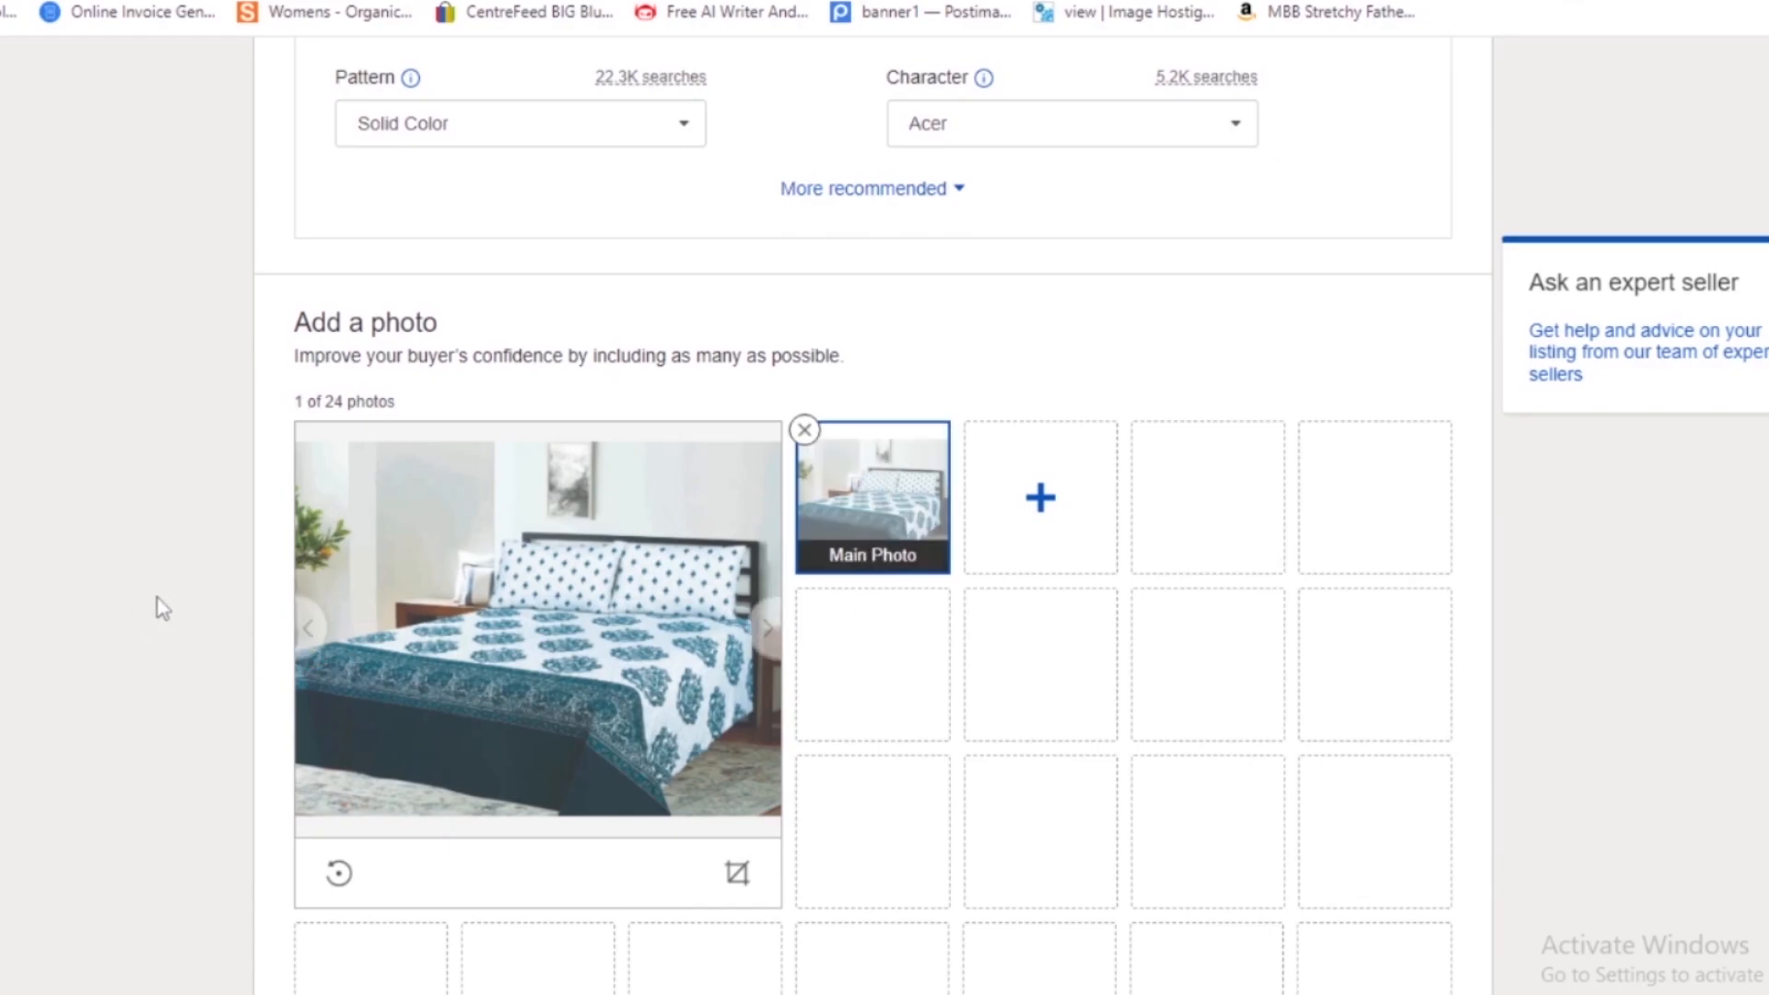
- Submit the sheet set listing and proceed to the selling account setup for receiving payouts
scroll(158, 604, down, 20)
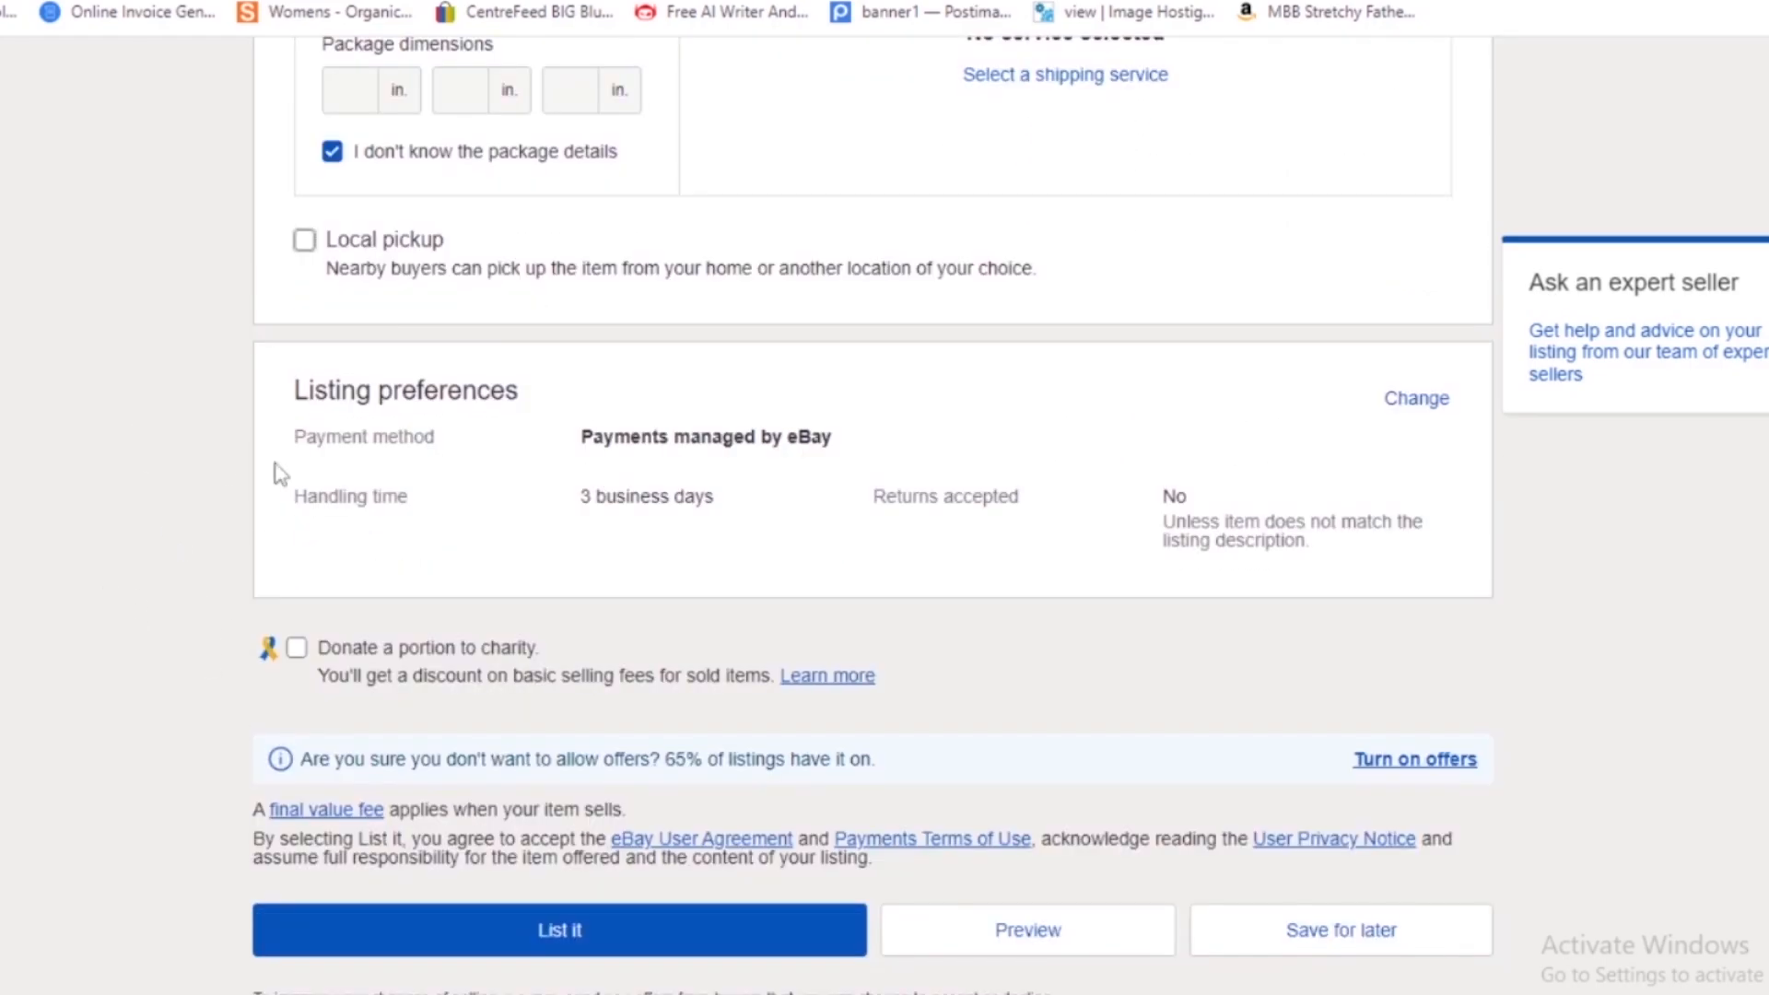
scroll(335, 490, down, 2)
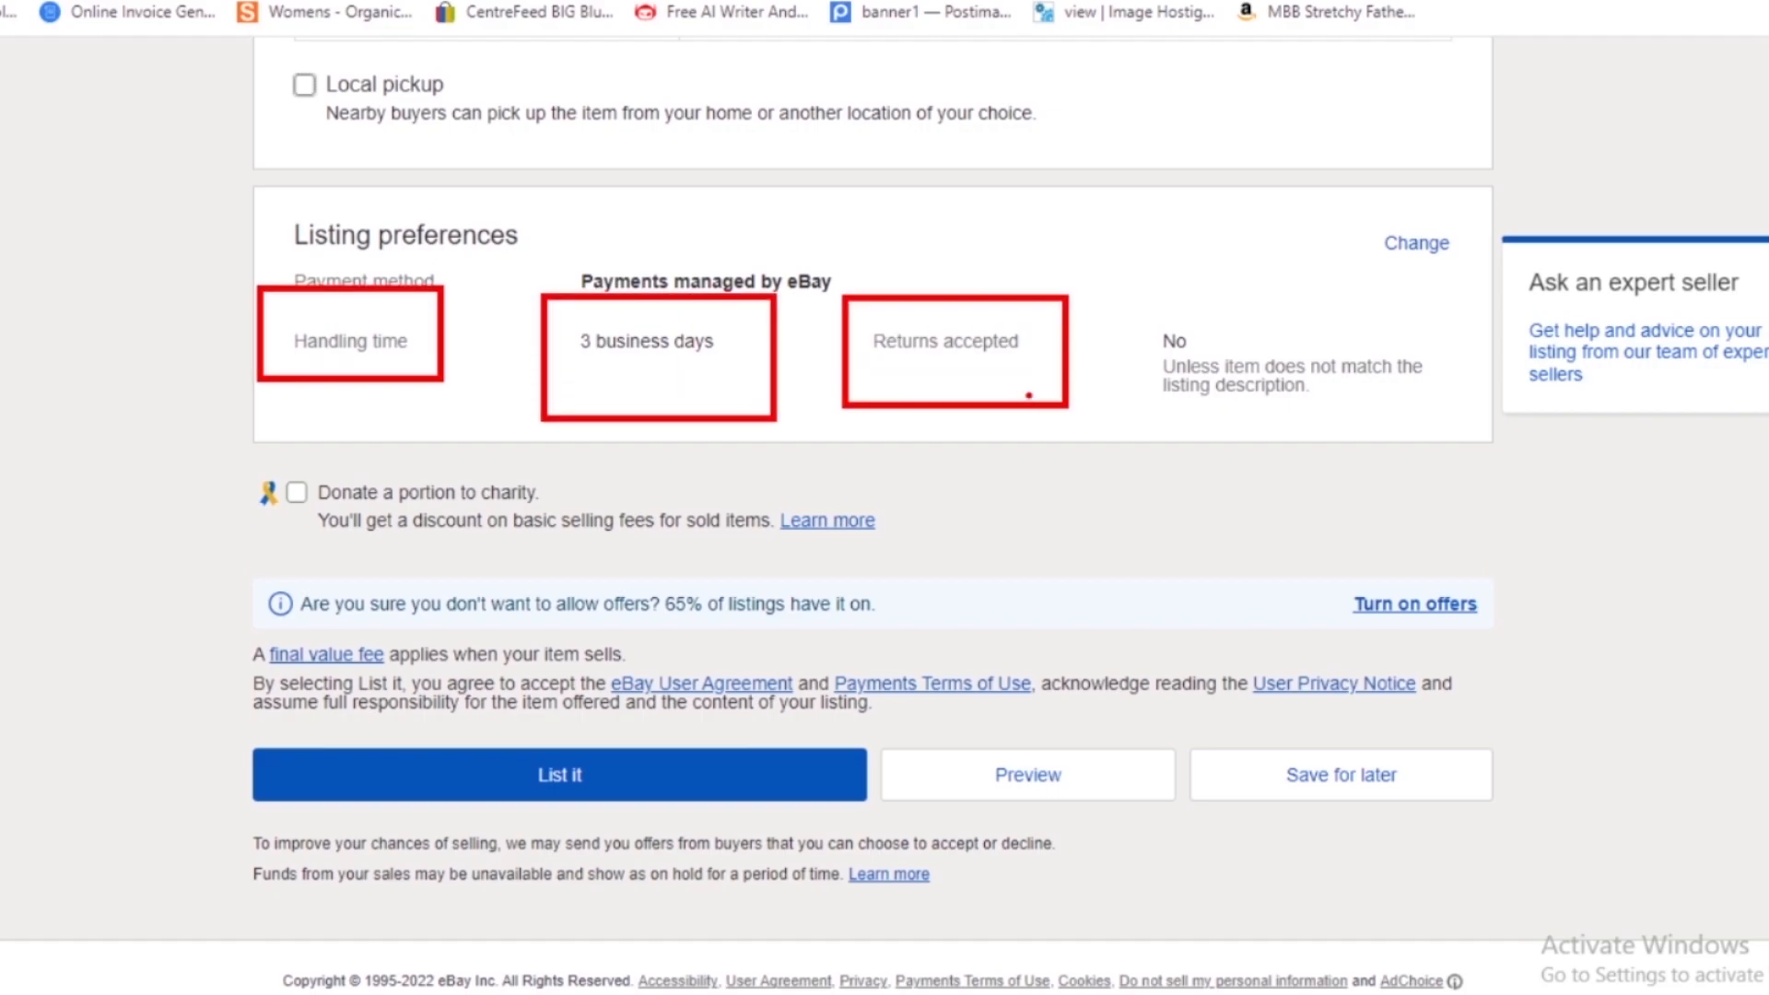
click(521, 779)
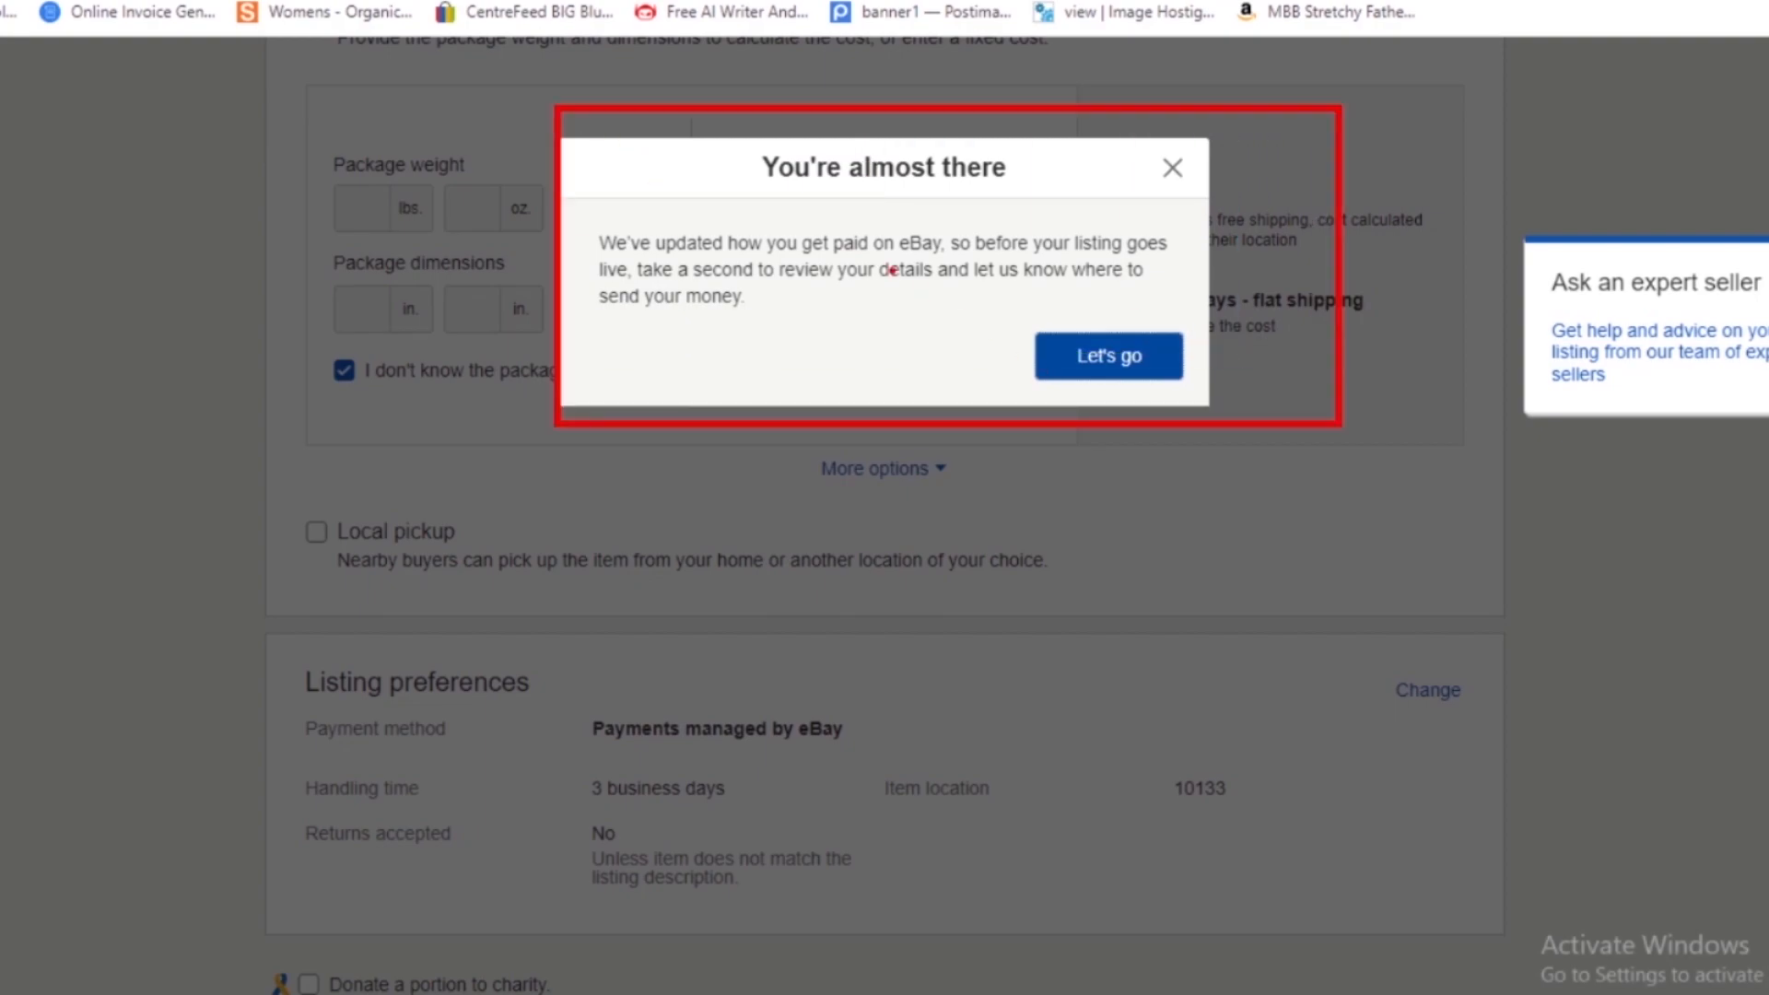
click(1113, 357)
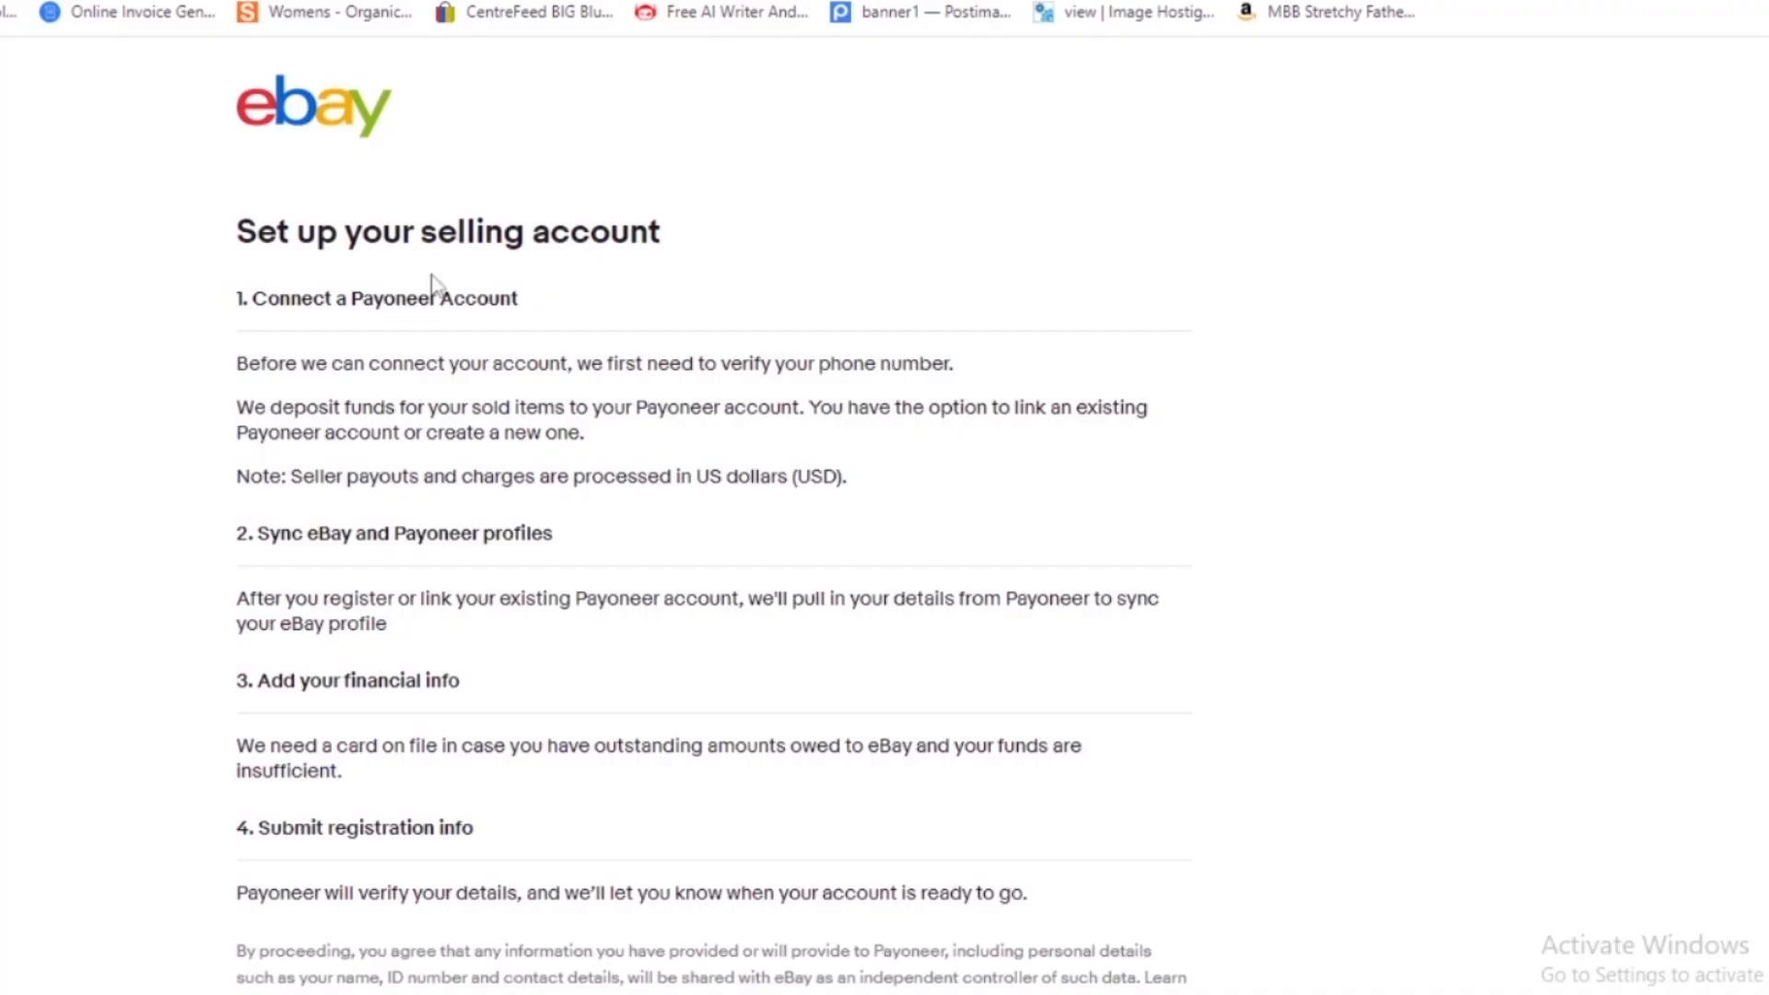
scroll(239, 350, down, 2)
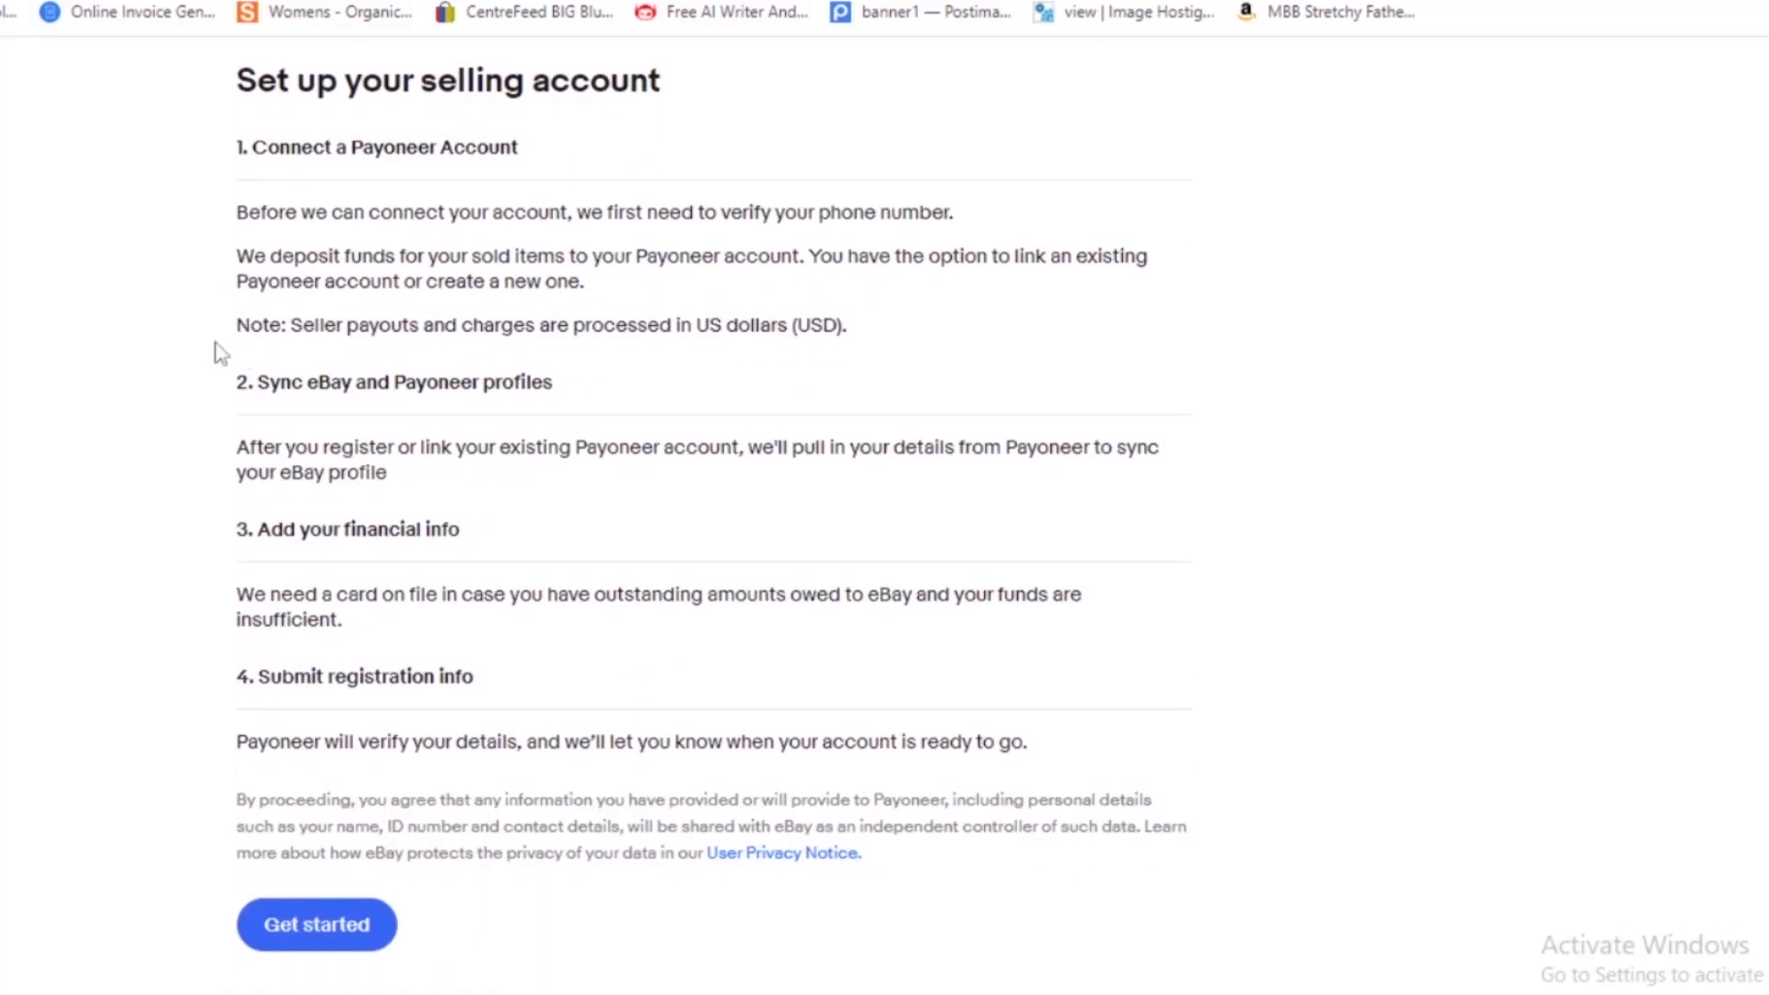